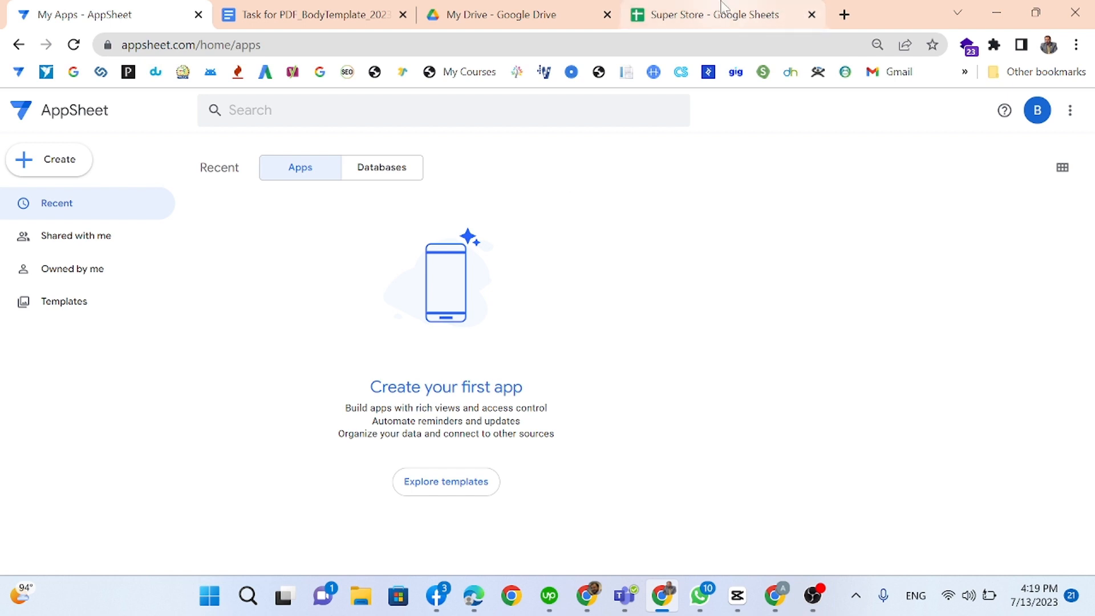
Step: Switch to the Super Store spreadsheet and auto-fit every column width on the INV sheet
mouse_move(722, 6)
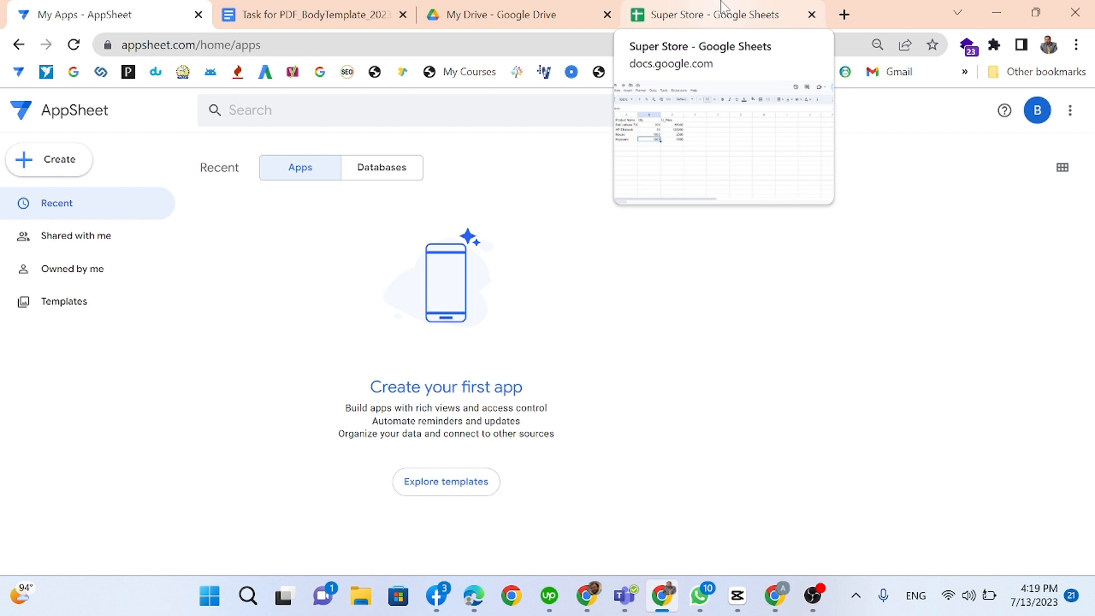
click(723, 8)
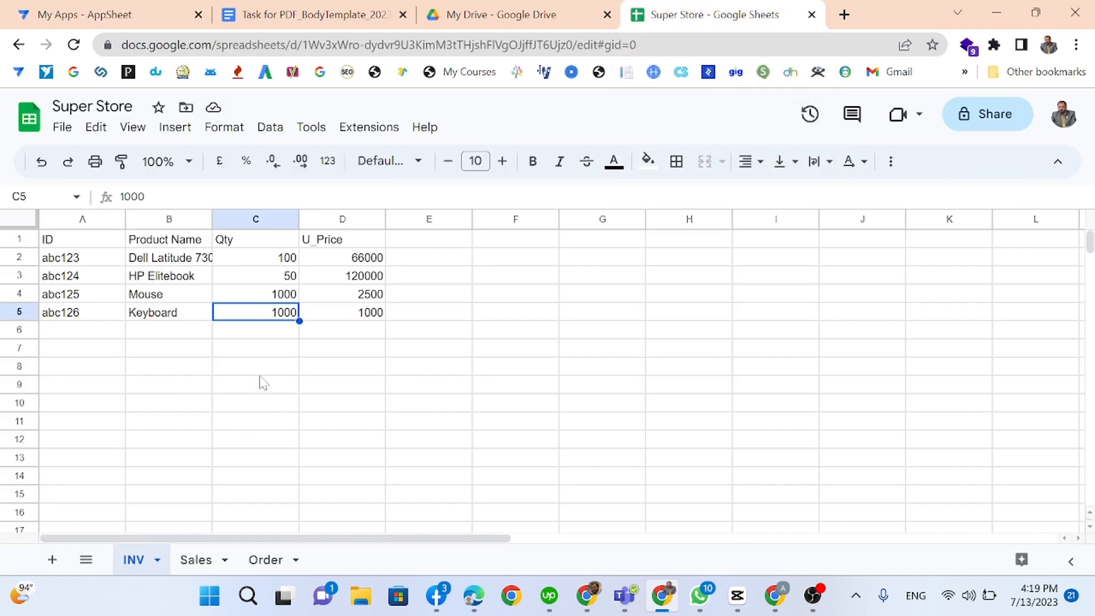
click(25, 219)
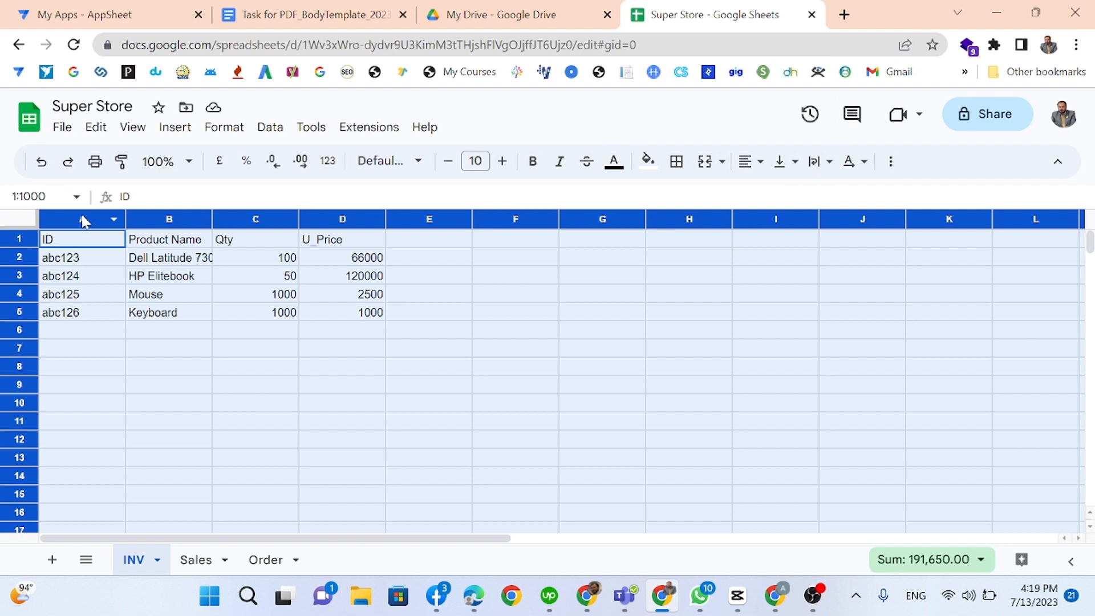
double_click(127, 217)
Step: Select the INV product IDs, names, quantities and unit prices column by column
click(240, 279)
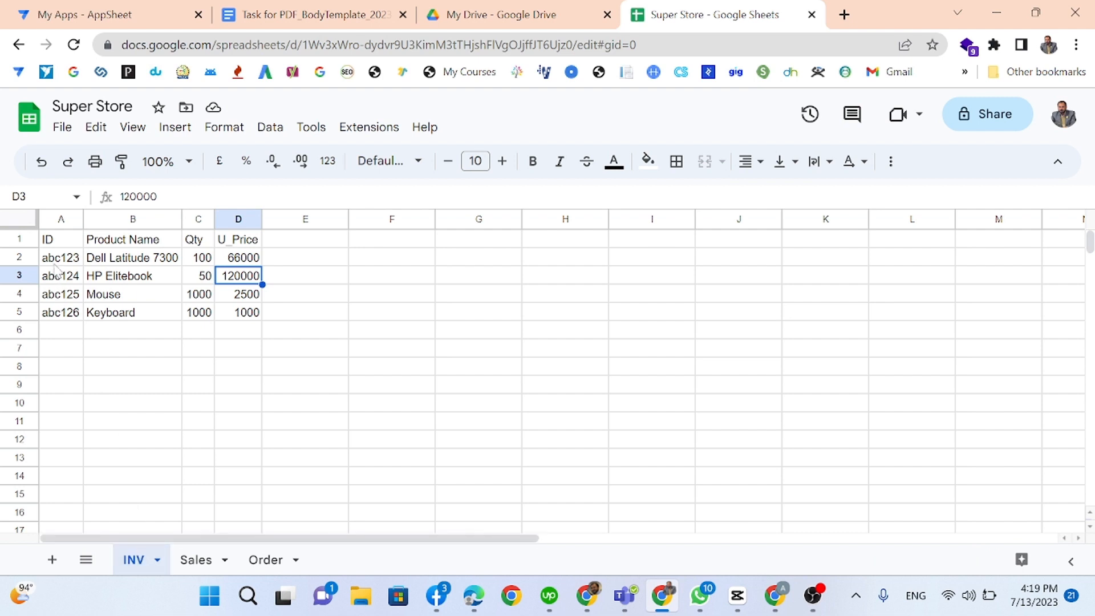
drag(55, 262, 57, 316)
click(117, 257)
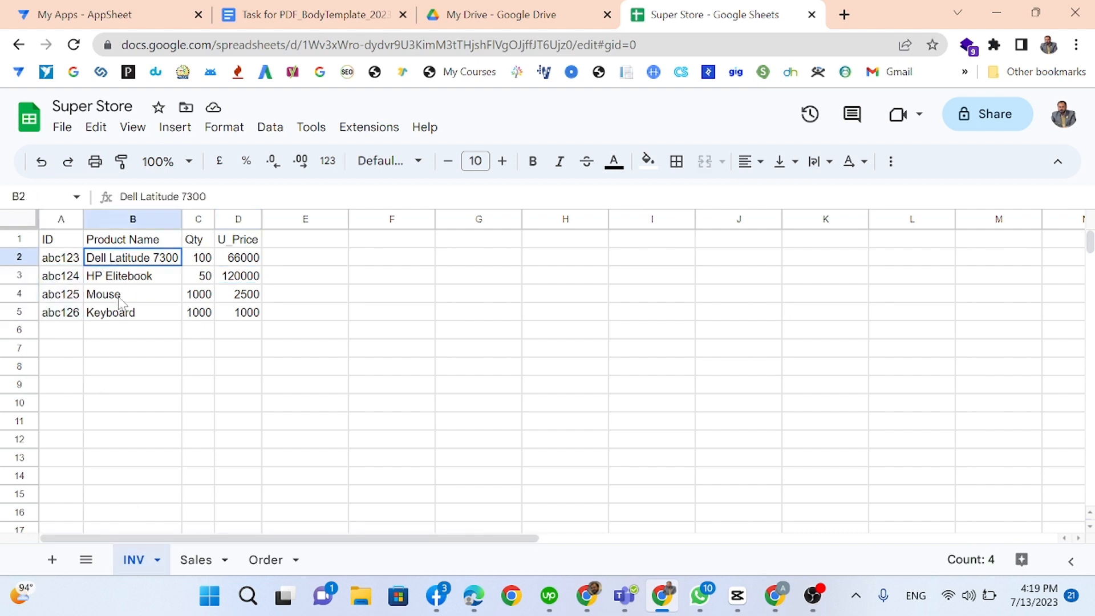
drag(120, 302, 119, 313)
drag(201, 258, 202, 311)
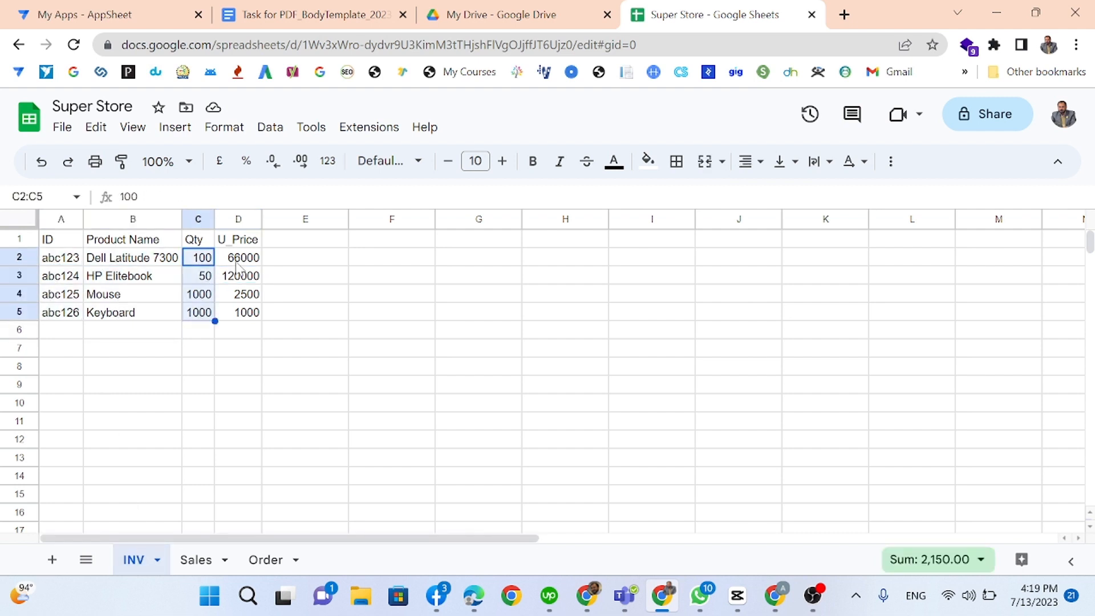
drag(244, 258, 235, 315)
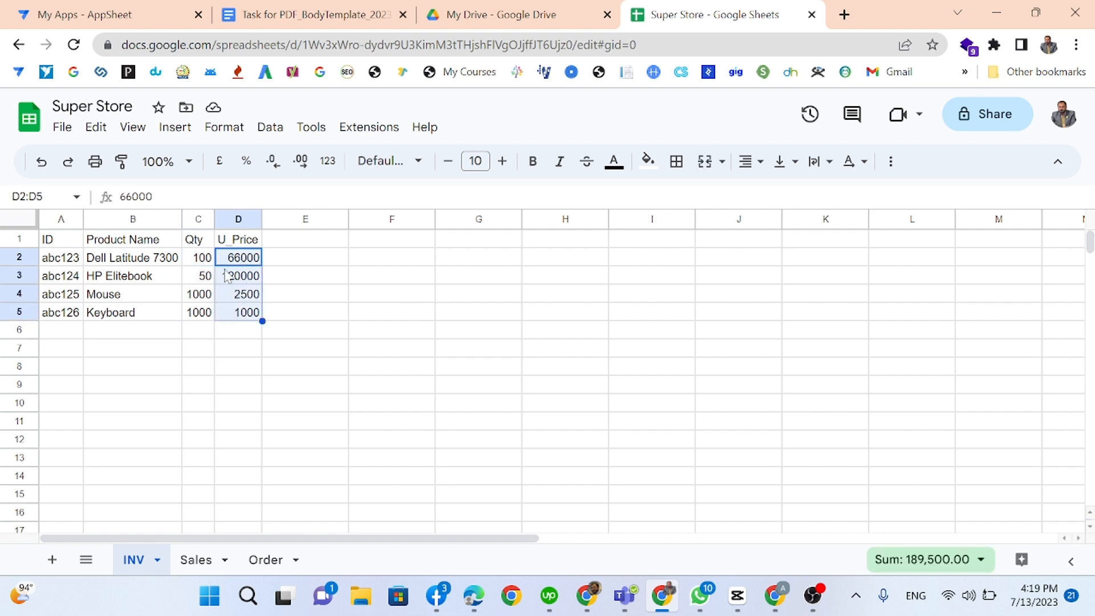
click(197, 219)
click(237, 261)
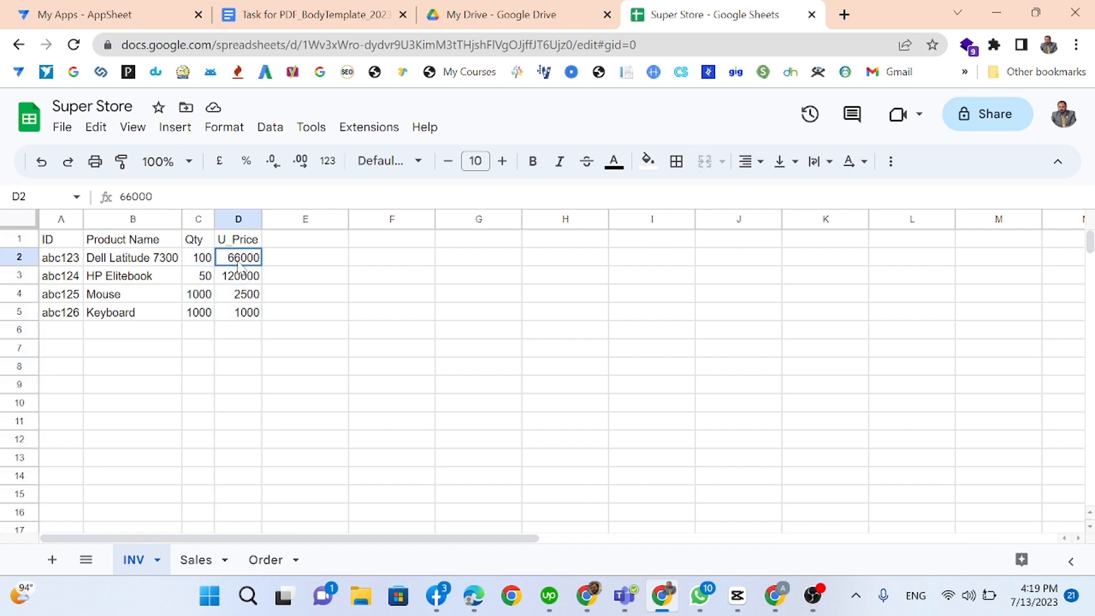
drag(238, 261, 249, 317)
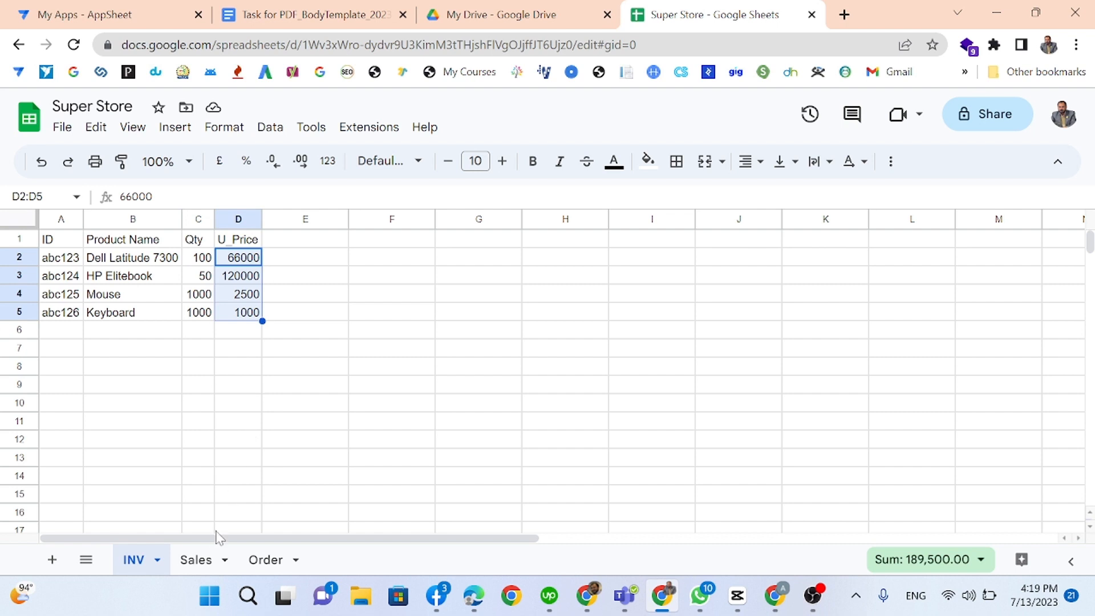
click(210, 558)
Step: Insert an empty column left of Product Name on Sales and head it Product_ID
click(296, 426)
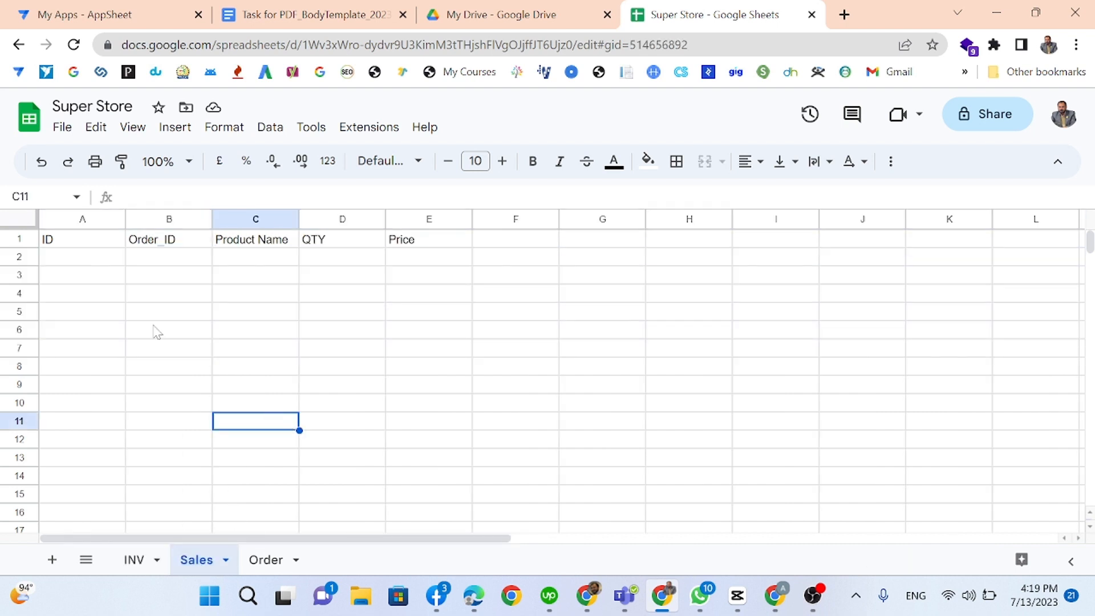
click(99, 256)
click(102, 242)
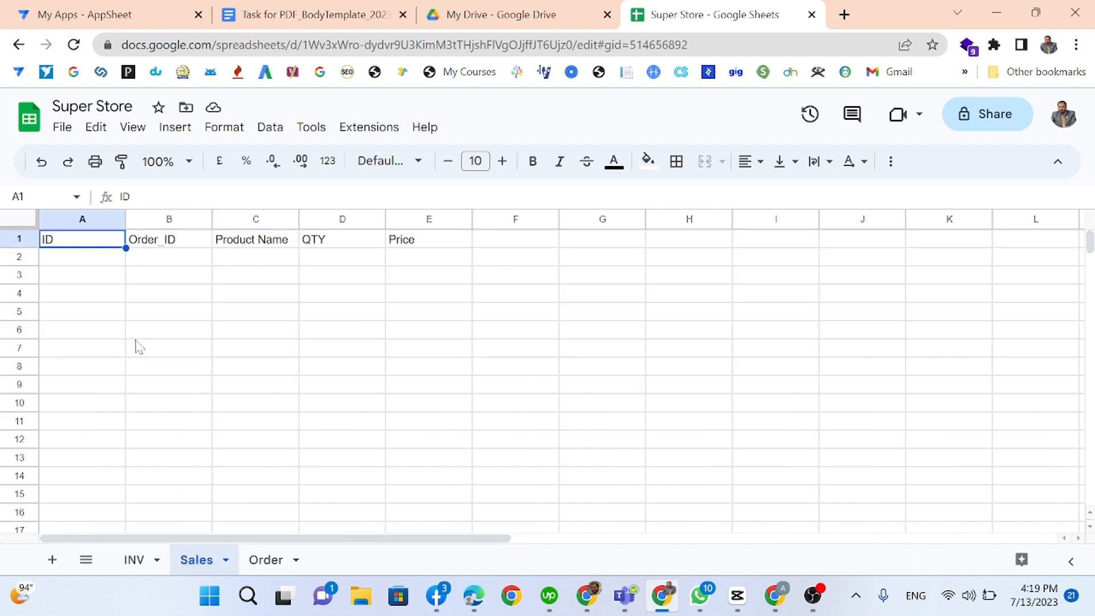
click(159, 243)
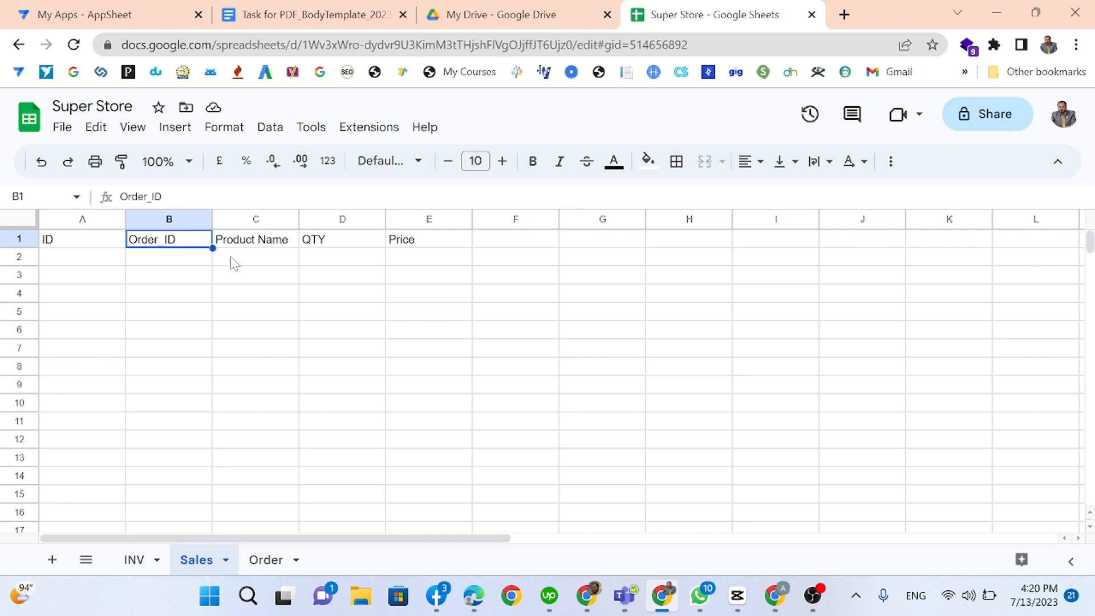
click(252, 245)
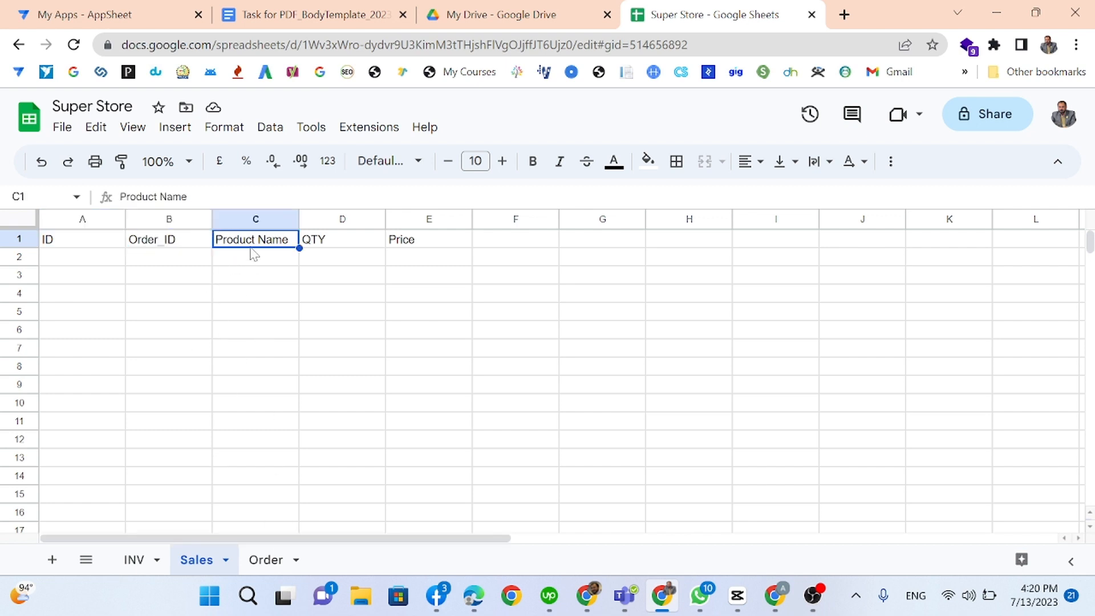
click(315, 246)
right_click(264, 221)
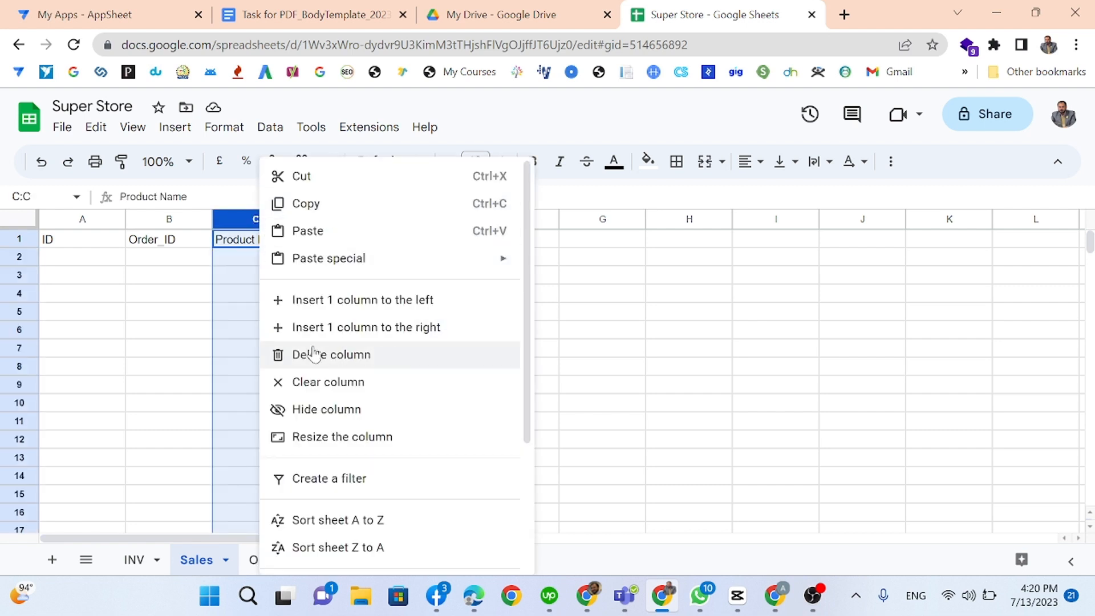
click(318, 299)
click(257, 246)
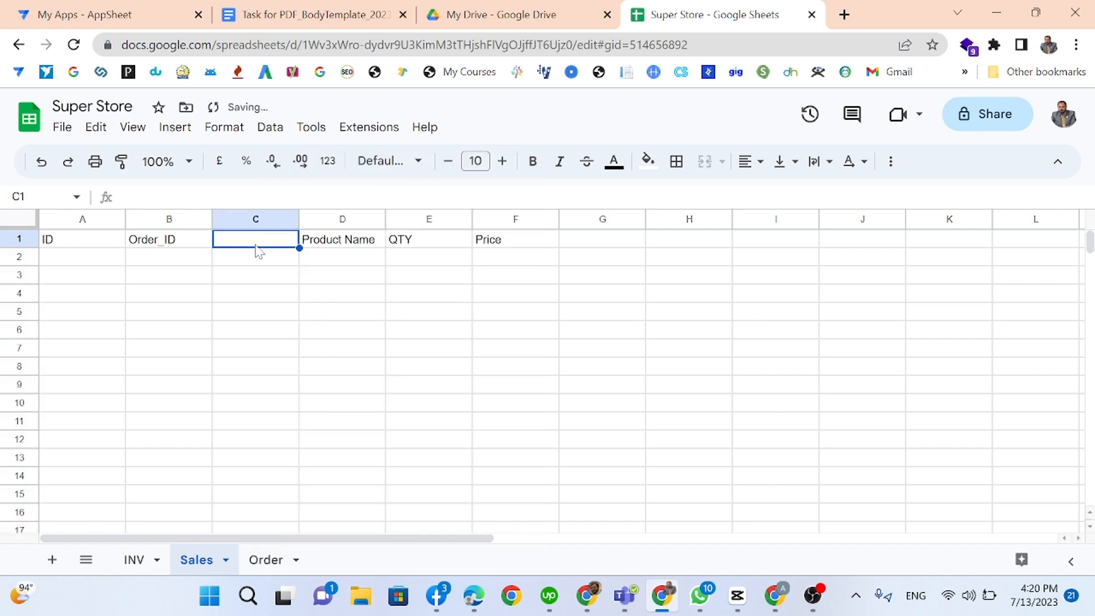
text(Prod)
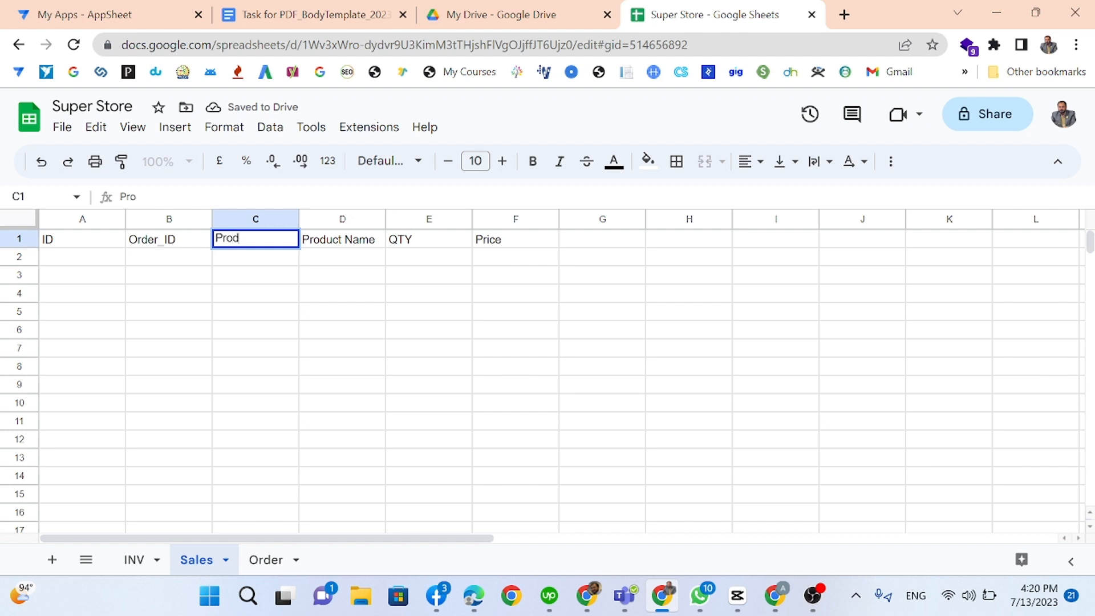
text(uct_ID)
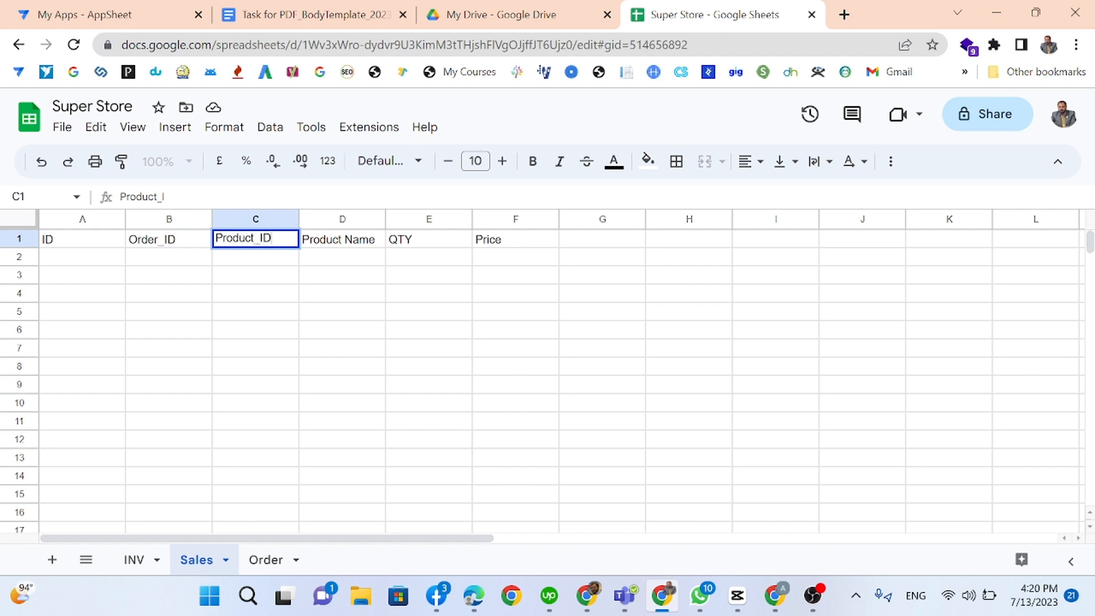
key(Tab)
Step: Check the other sheets and confirm the Sales headers now read ID, Order_ID, Product_ID, Product Name, QTY, Price
click(259, 558)
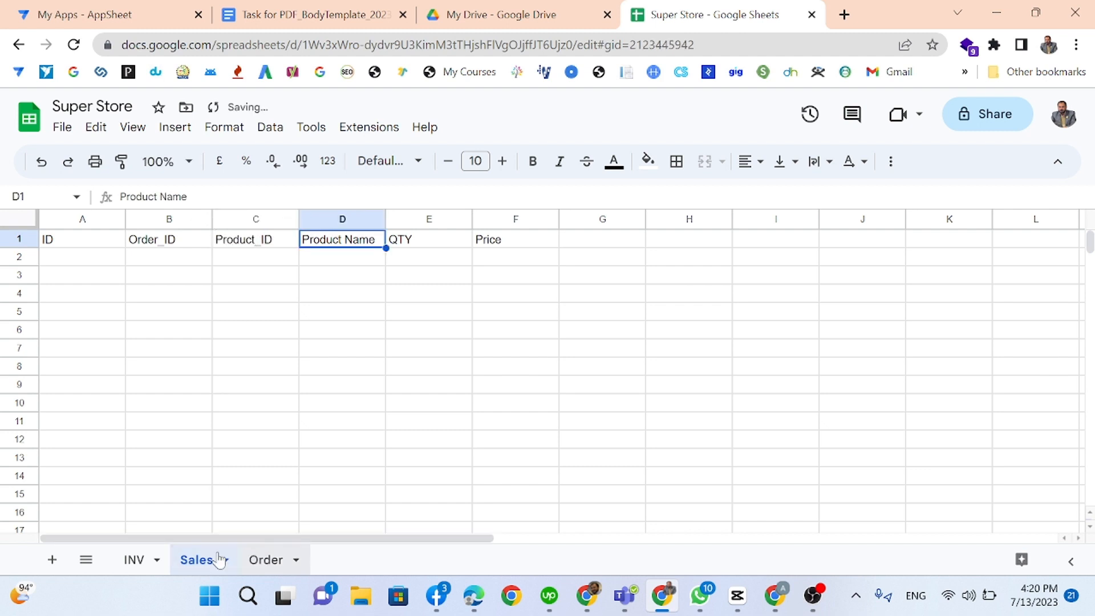
click(148, 560)
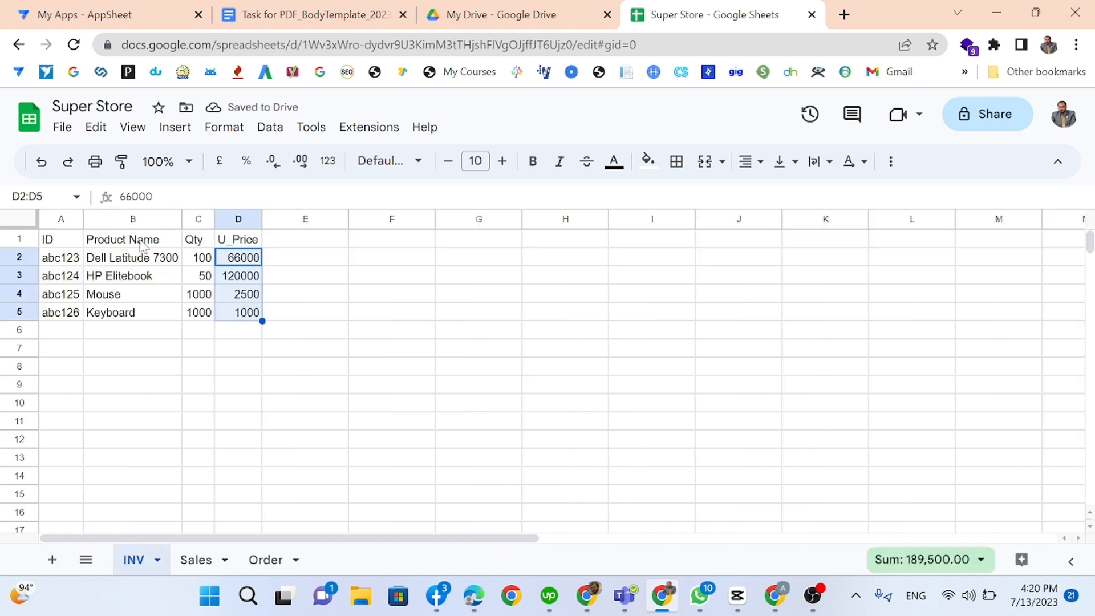
click(62, 241)
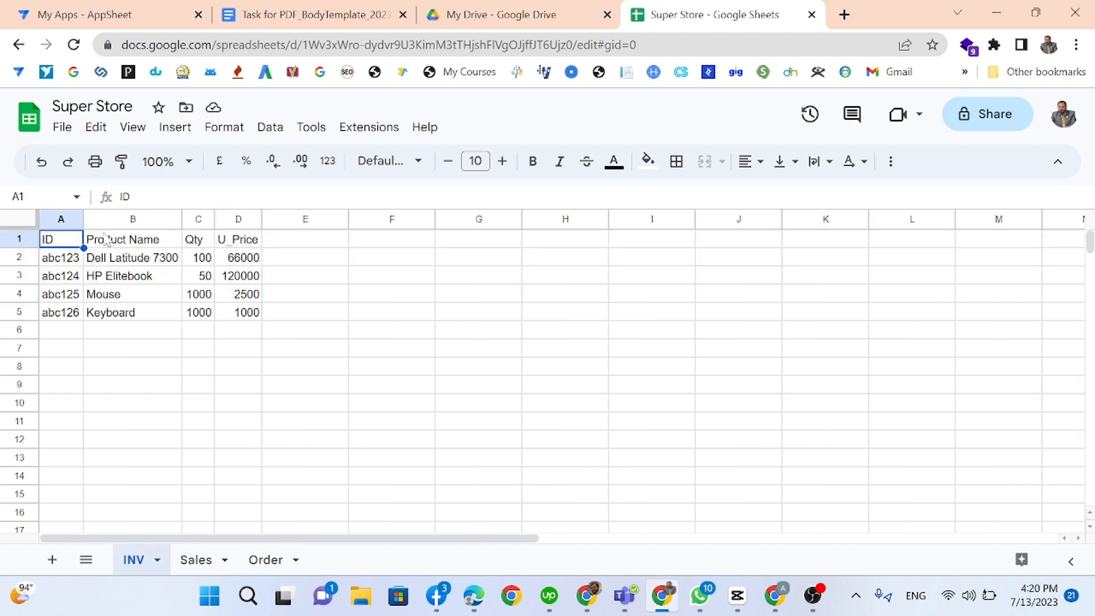
click(210, 560)
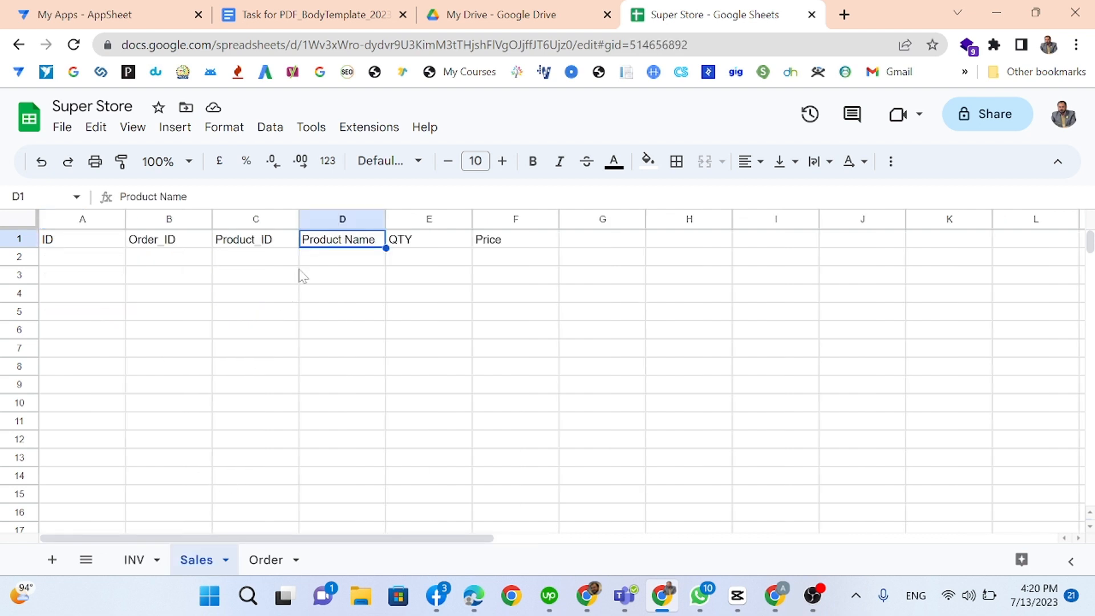
click(269, 244)
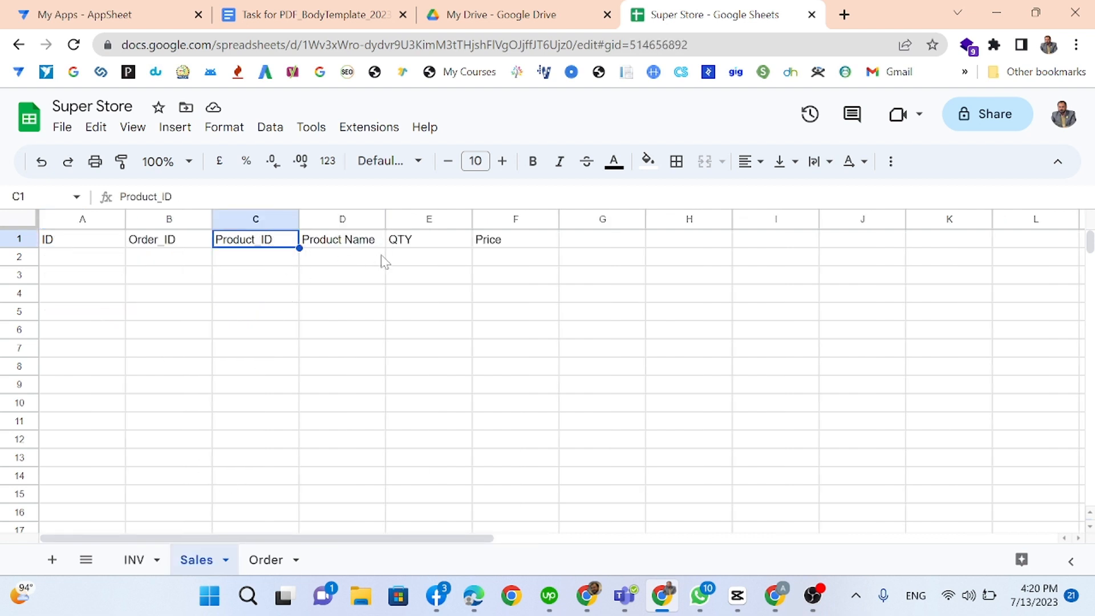
click(358, 239)
click(399, 244)
click(521, 248)
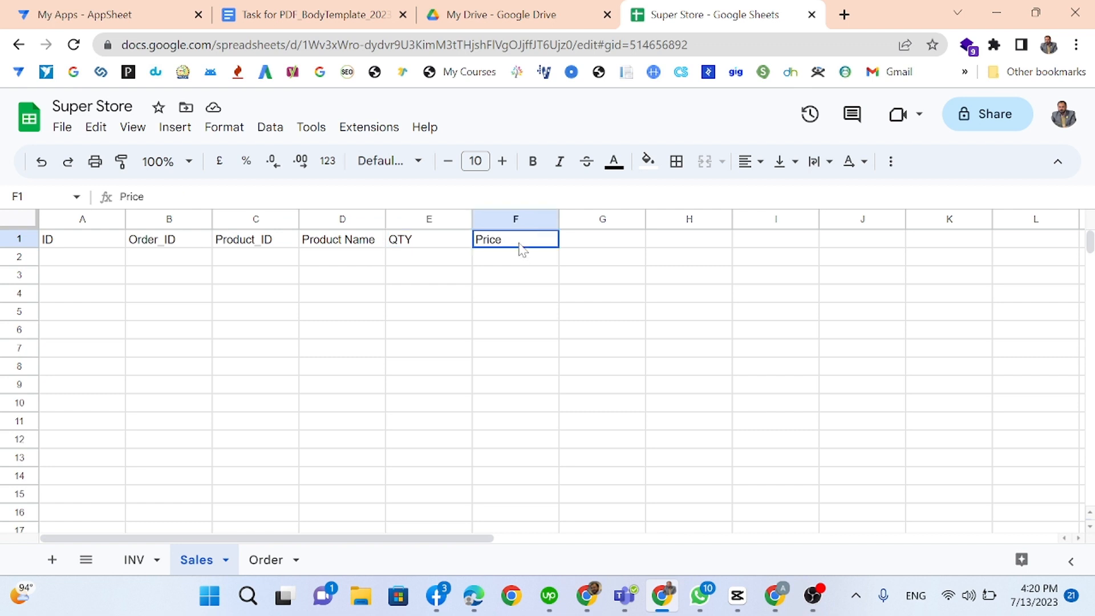
click(424, 249)
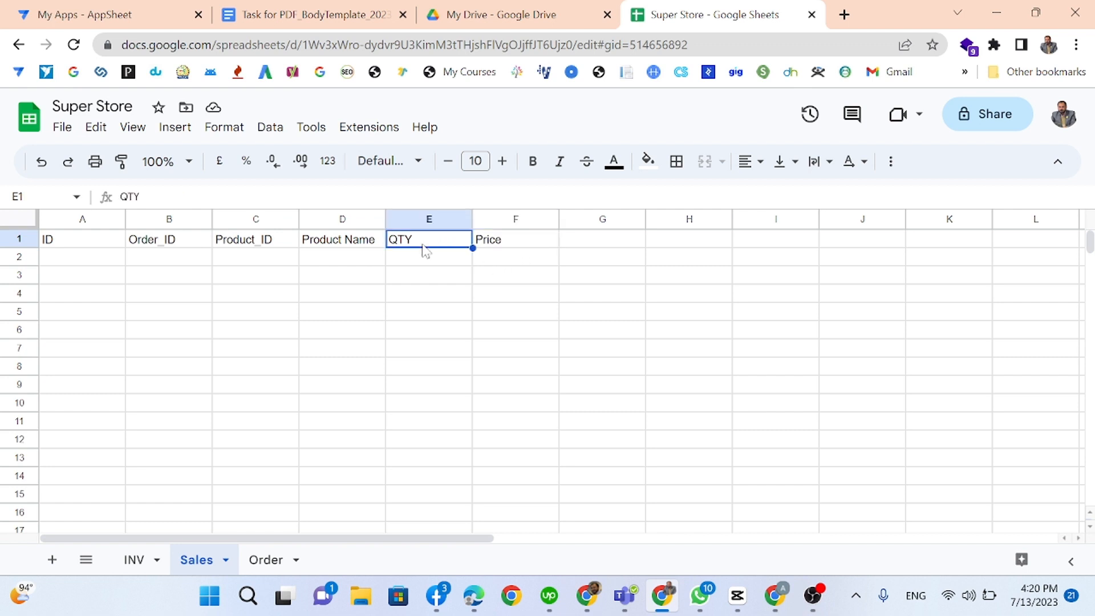
key(Left)
key(Left)
key(Left)
key(Left)
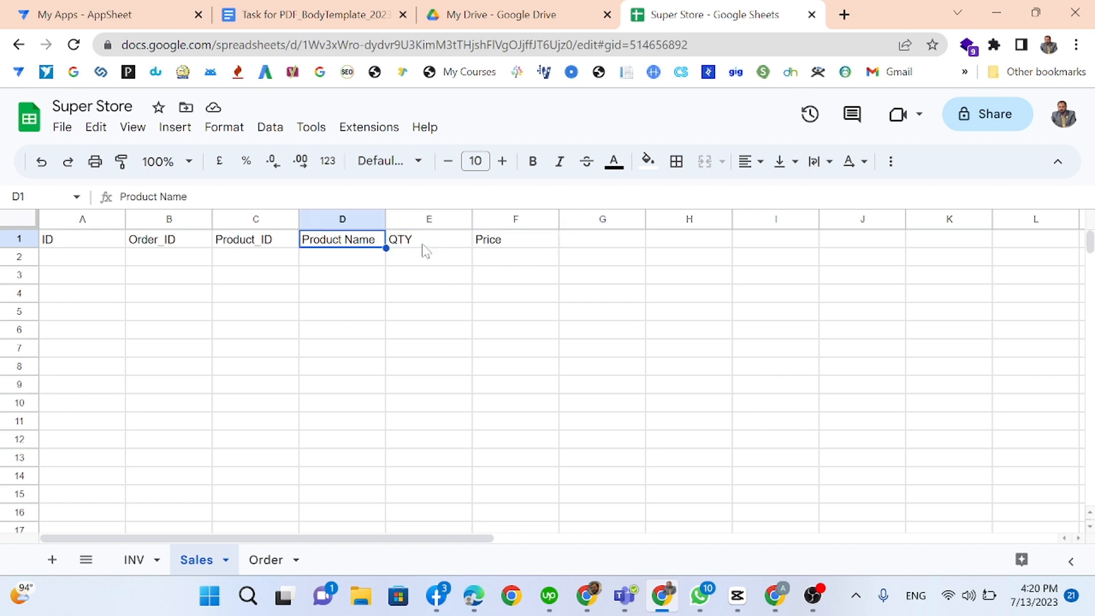
key(Right)
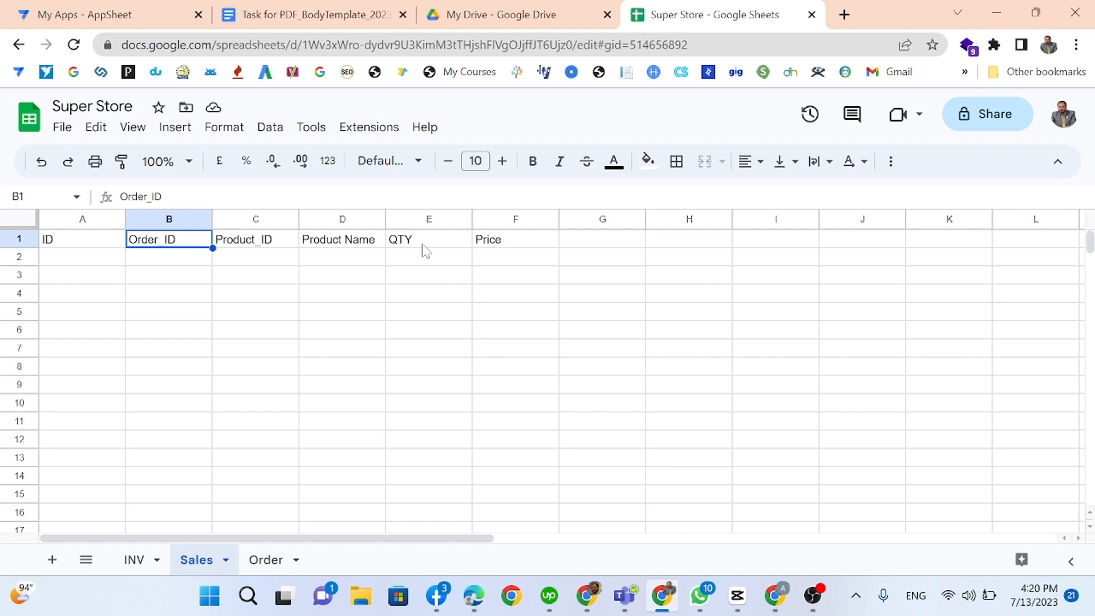
key(Right)
key(Right)
key(Right)
key(Right)
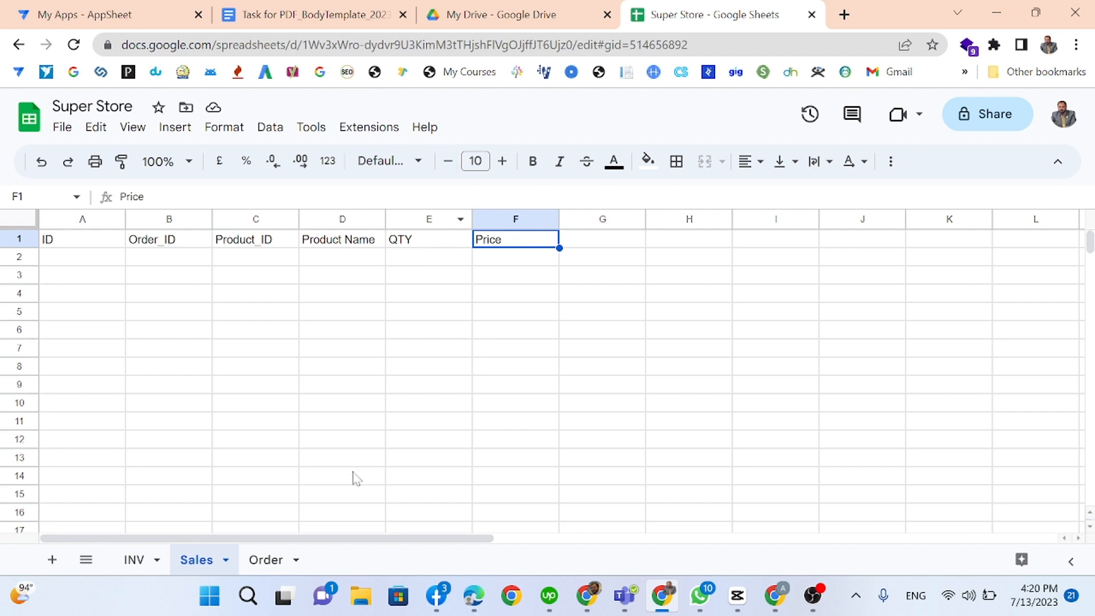
click(264, 559)
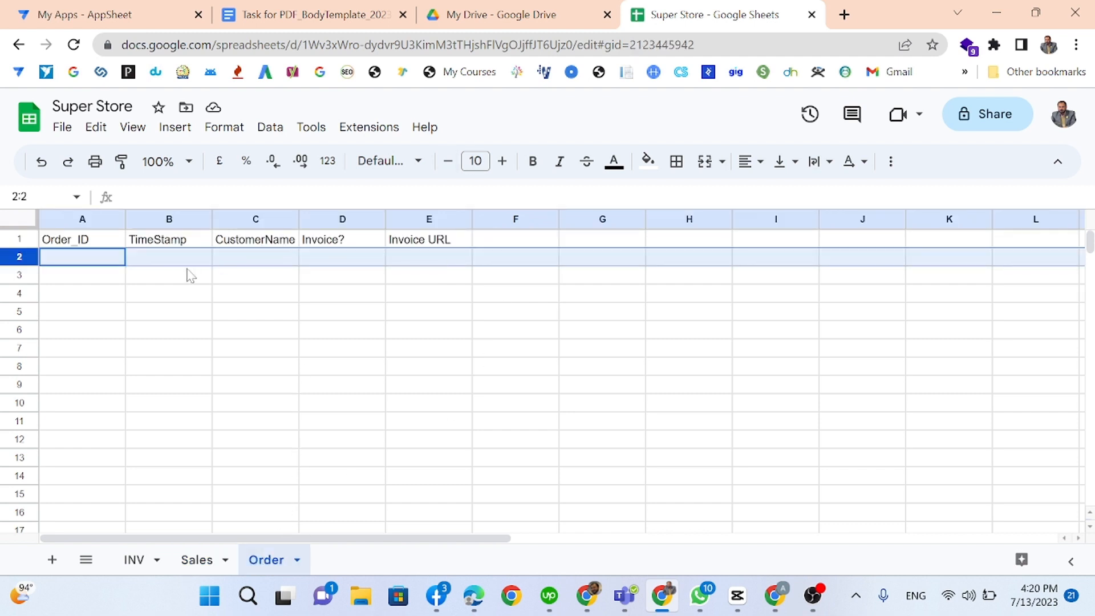
click(80, 219)
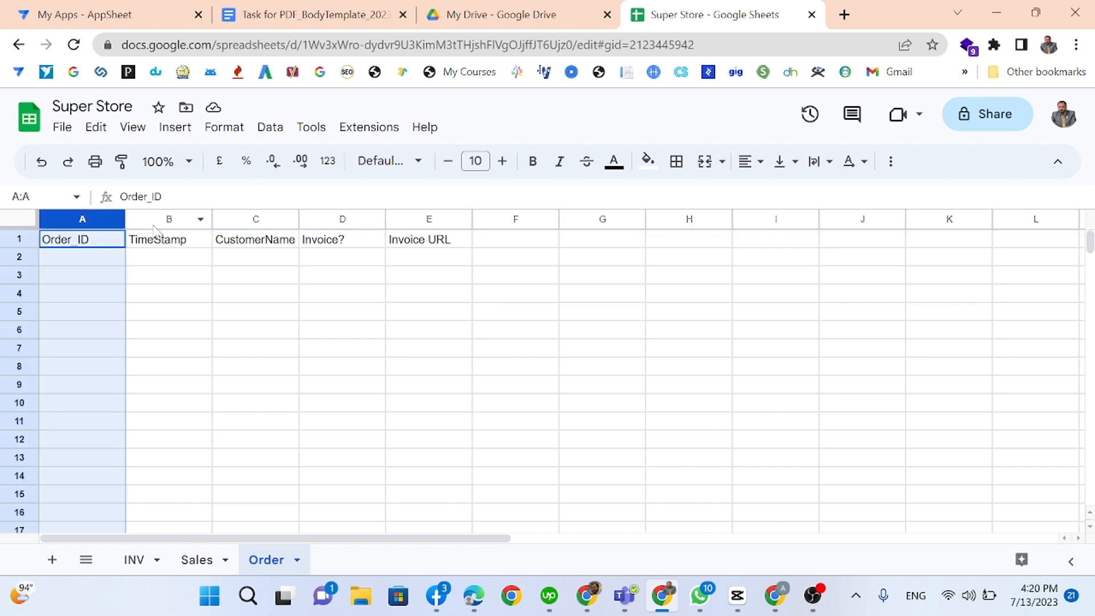
click(158, 219)
click(260, 215)
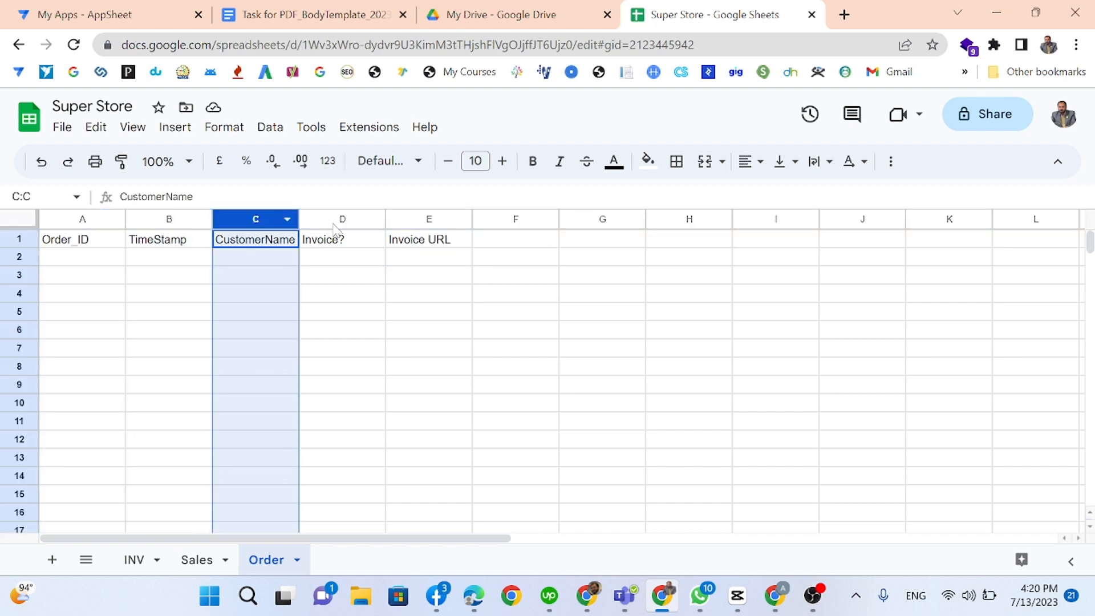
click(335, 218)
click(418, 216)
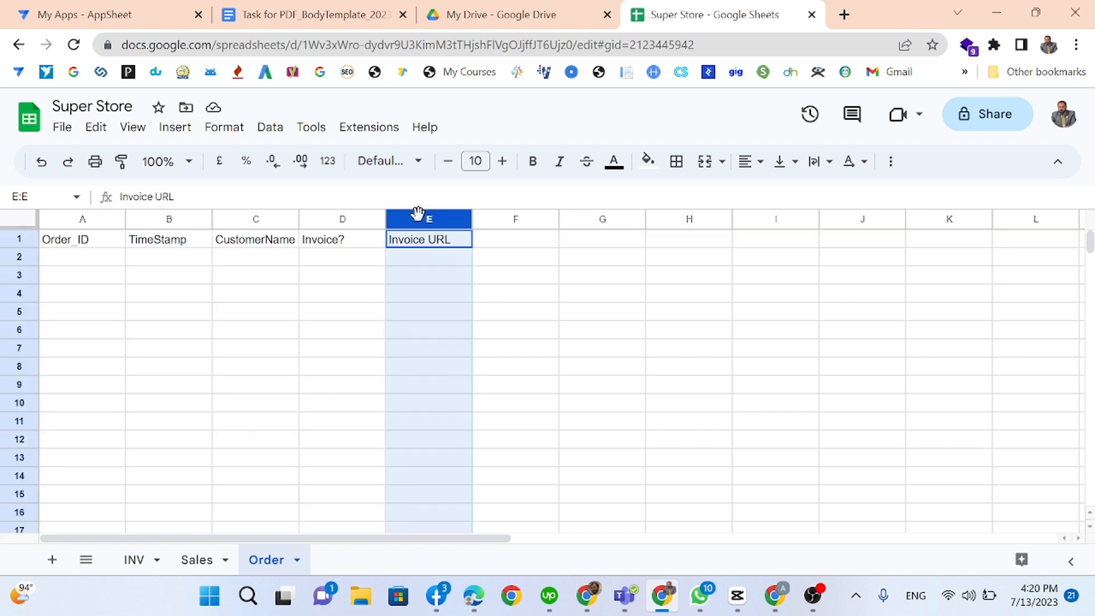
click(313, 243)
click(354, 257)
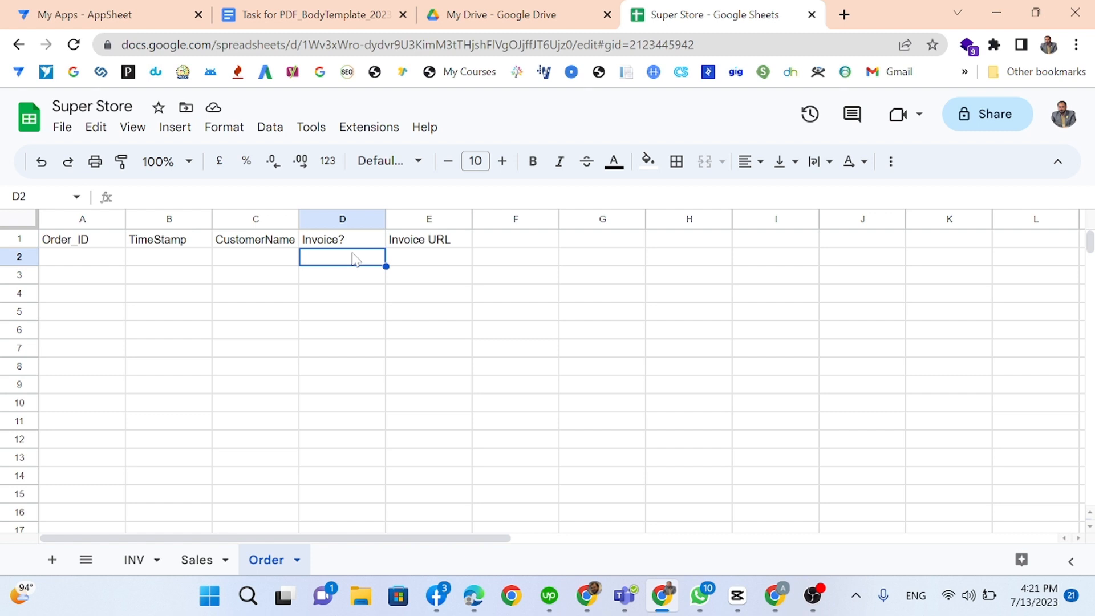
click(402, 262)
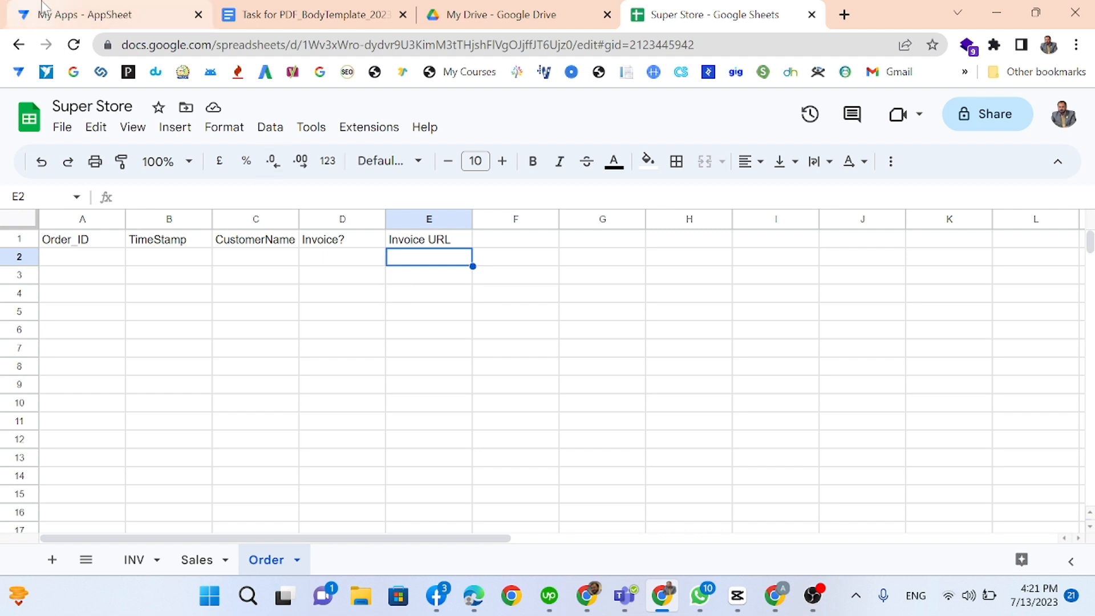
Step: Start a new app from existing data named Orders under Inventory Management, choosing Google Sheets as its source
click(142, 8)
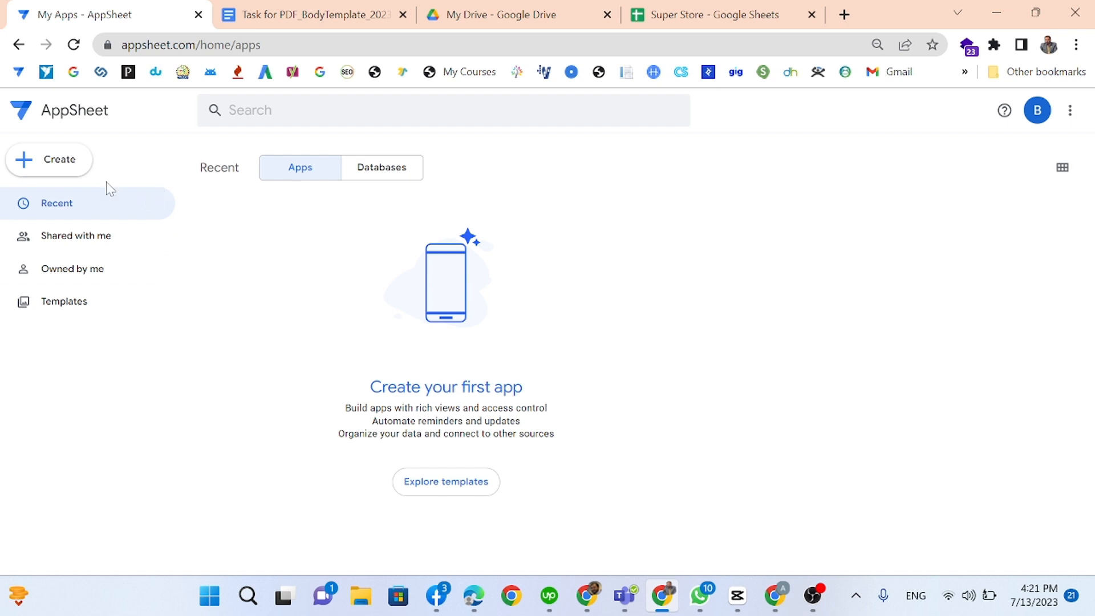
click(80, 164)
mouse_move(110, 215)
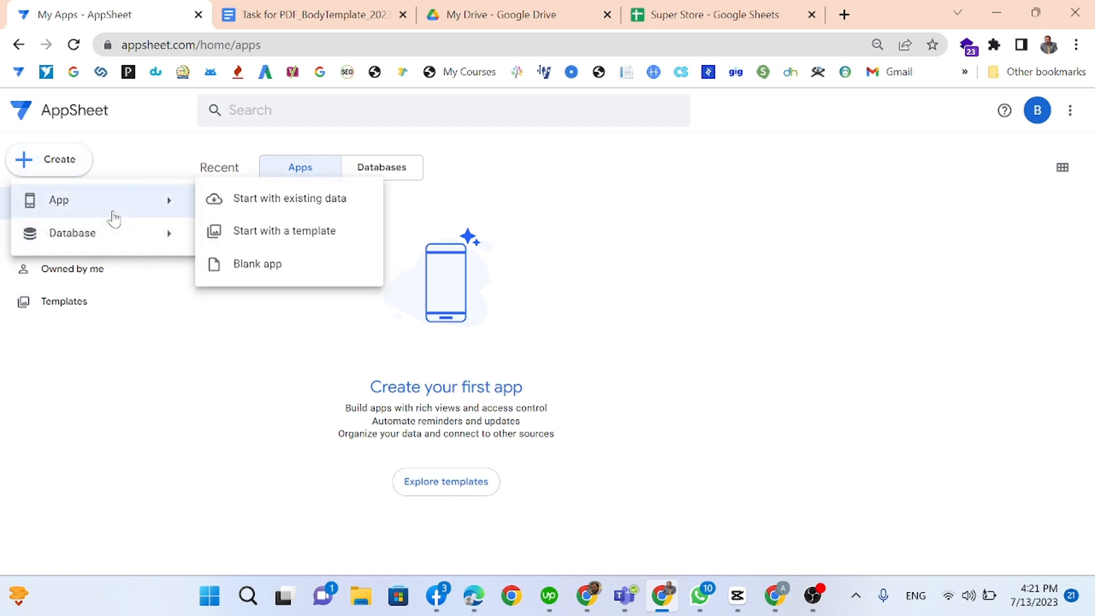
click(282, 203)
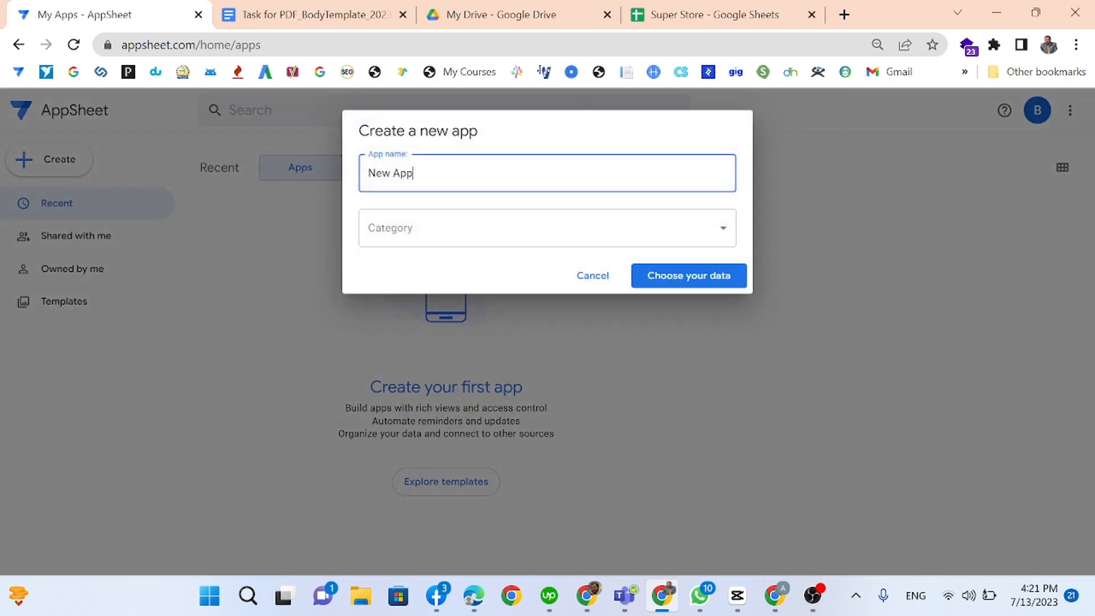
text(Orders)
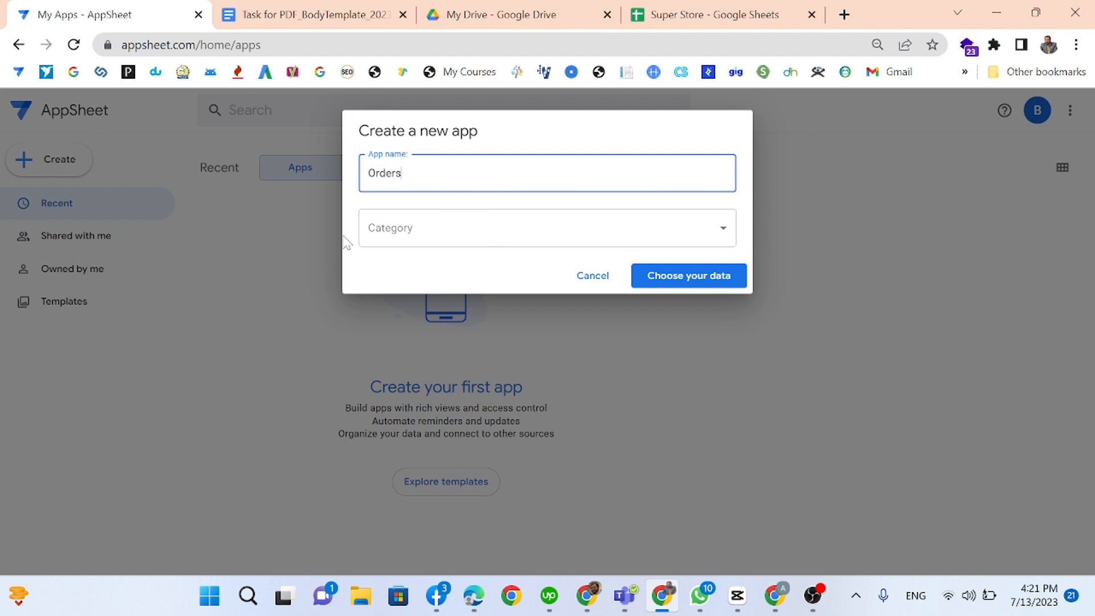
click(393, 228)
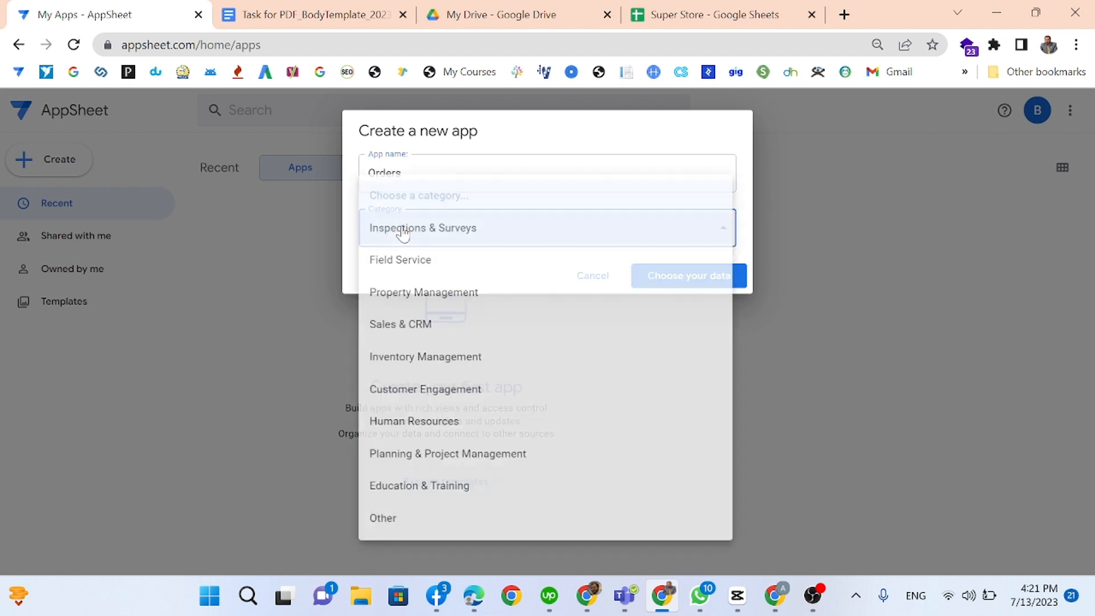
click(455, 364)
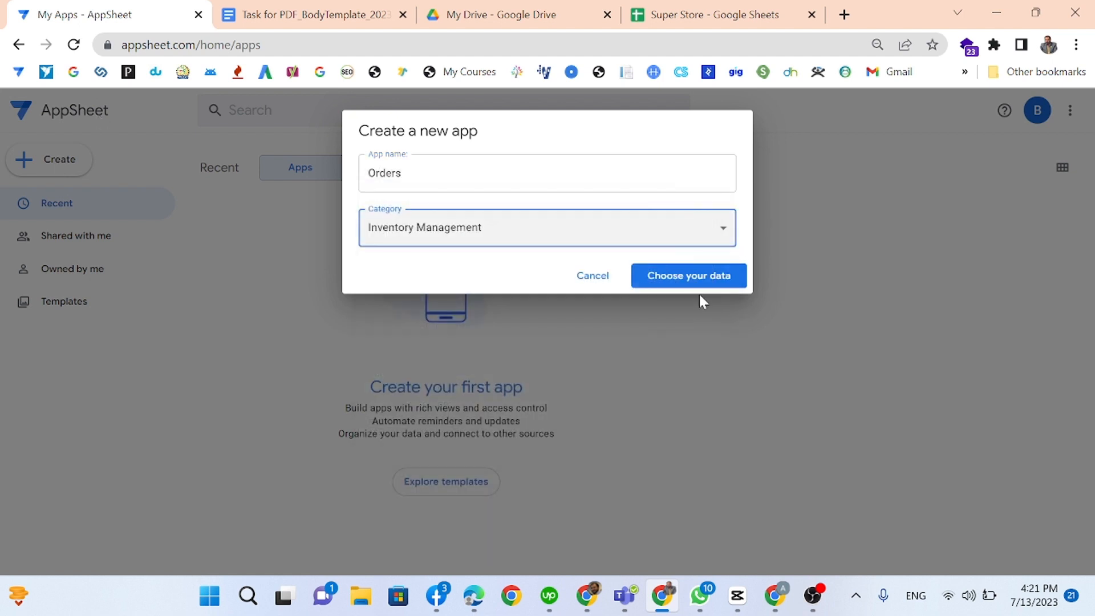
click(697, 281)
click(393, 231)
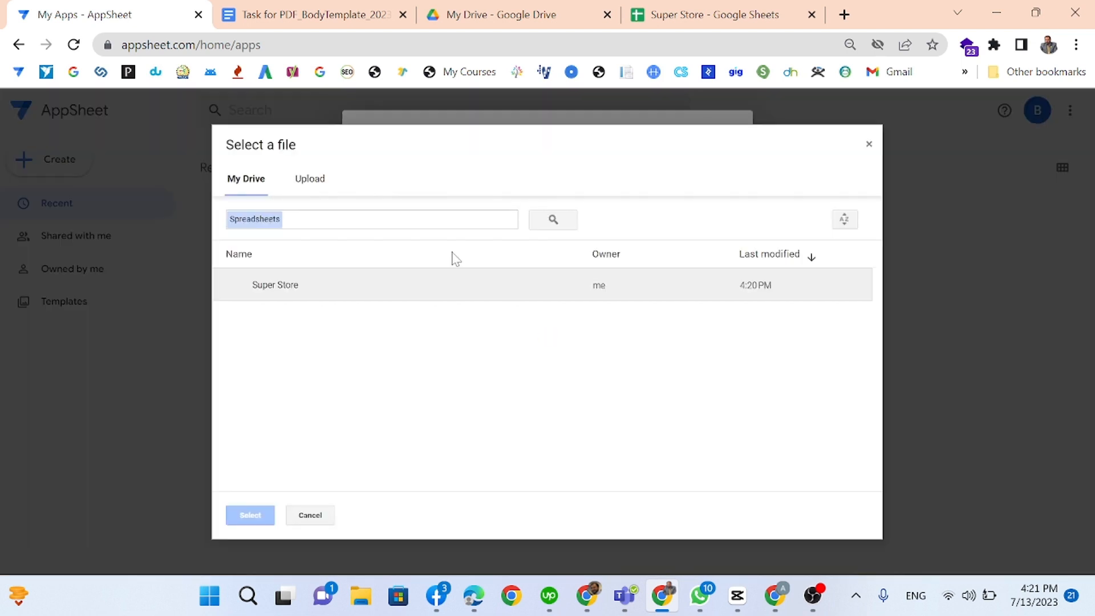
Step: Build the app from the Super Store spreadsheet and add the Sales and Order sheets as tables
double_click(318, 291)
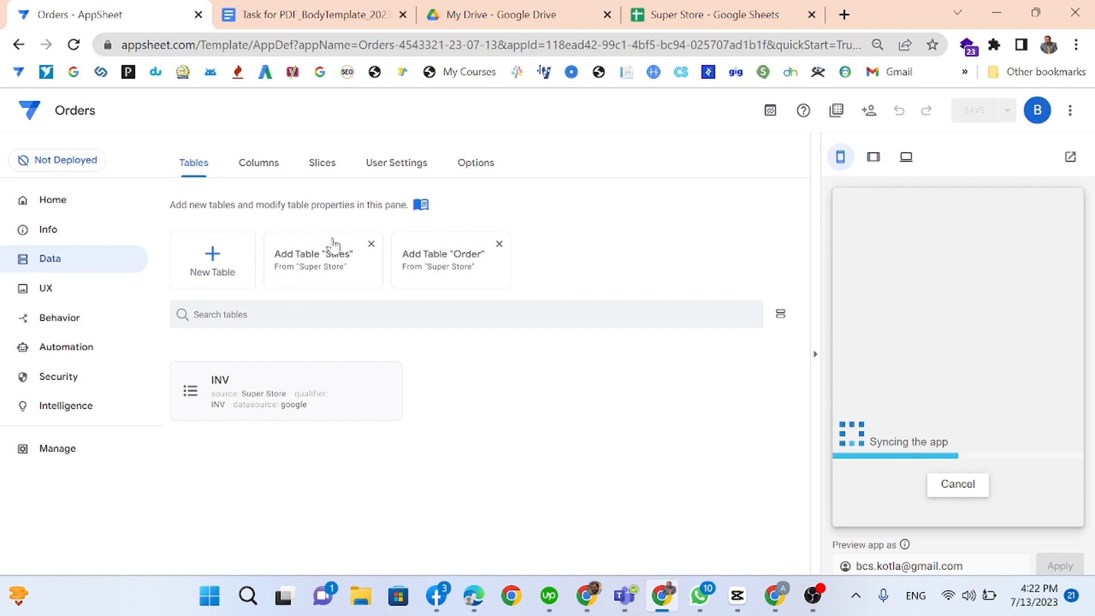
click(320, 265)
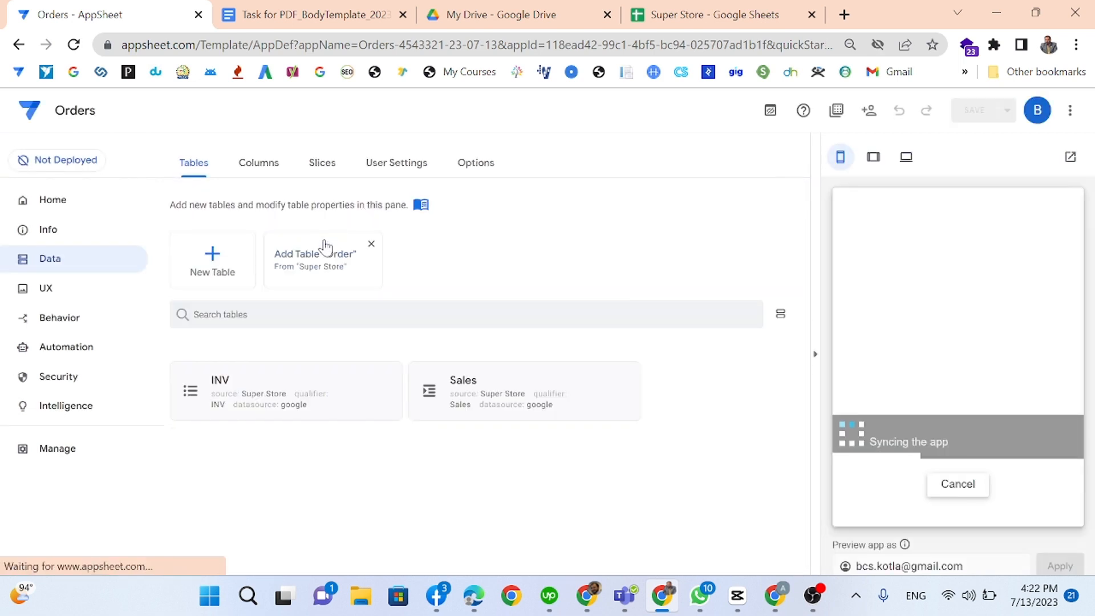
click(300, 282)
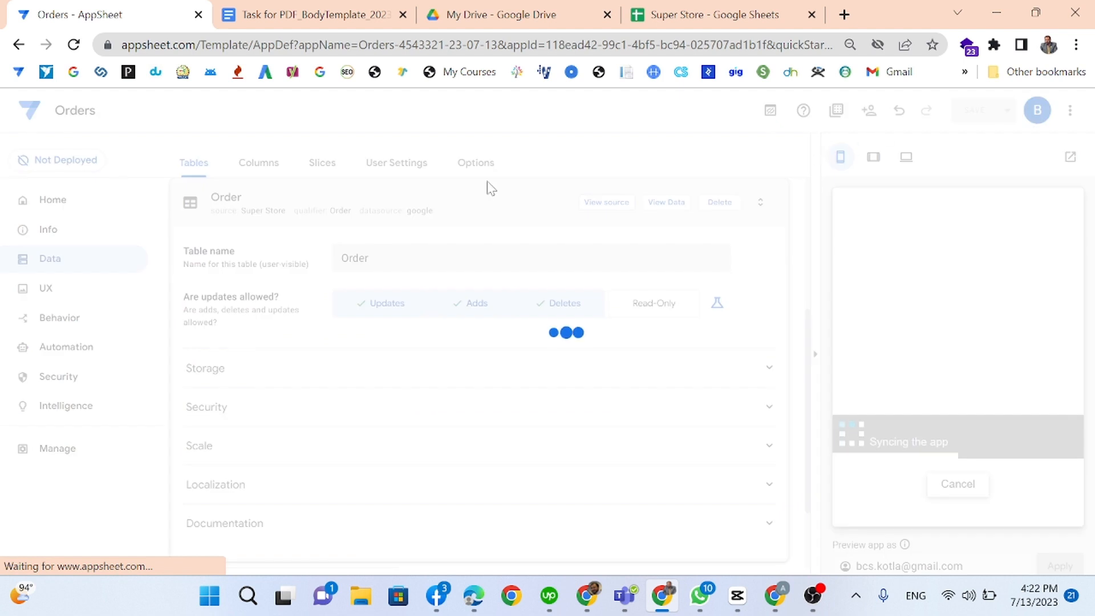
Step: Set the INV view's type to table and save the app
click(46, 292)
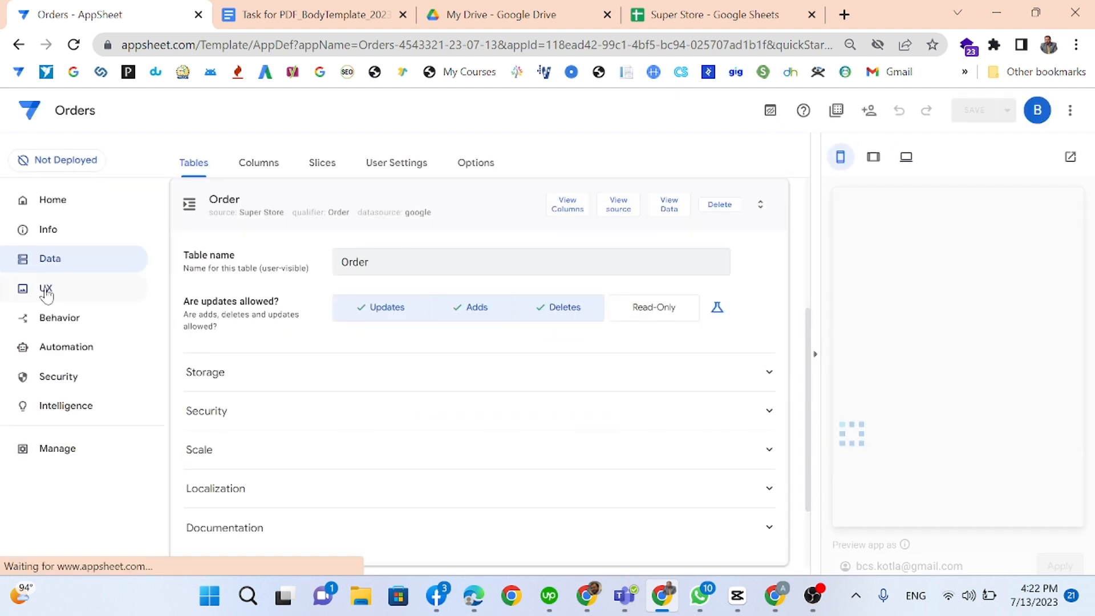
click(281, 447)
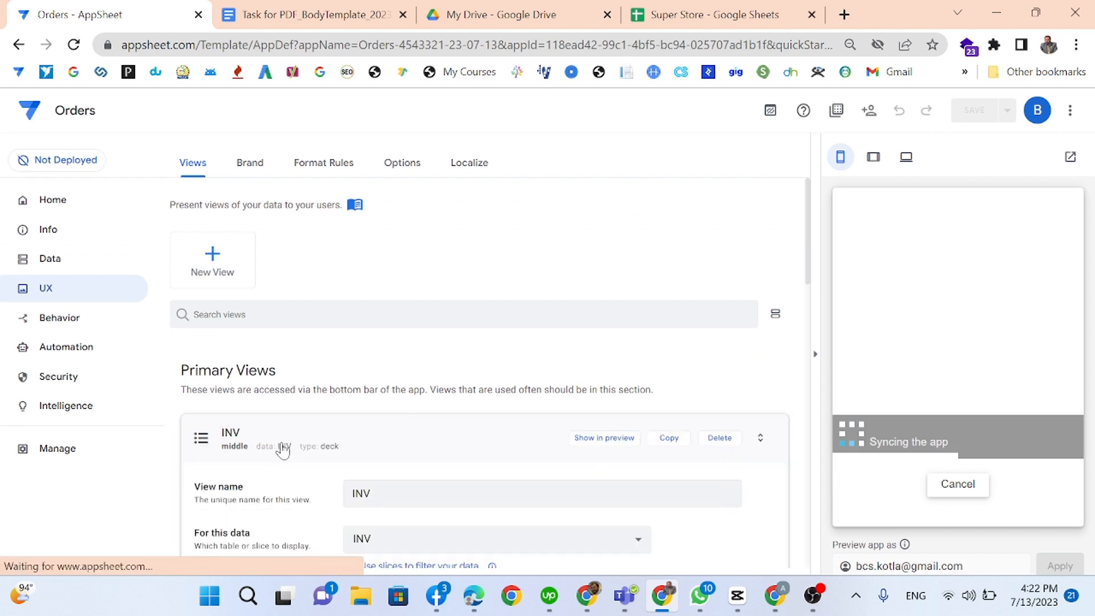
click(481, 381)
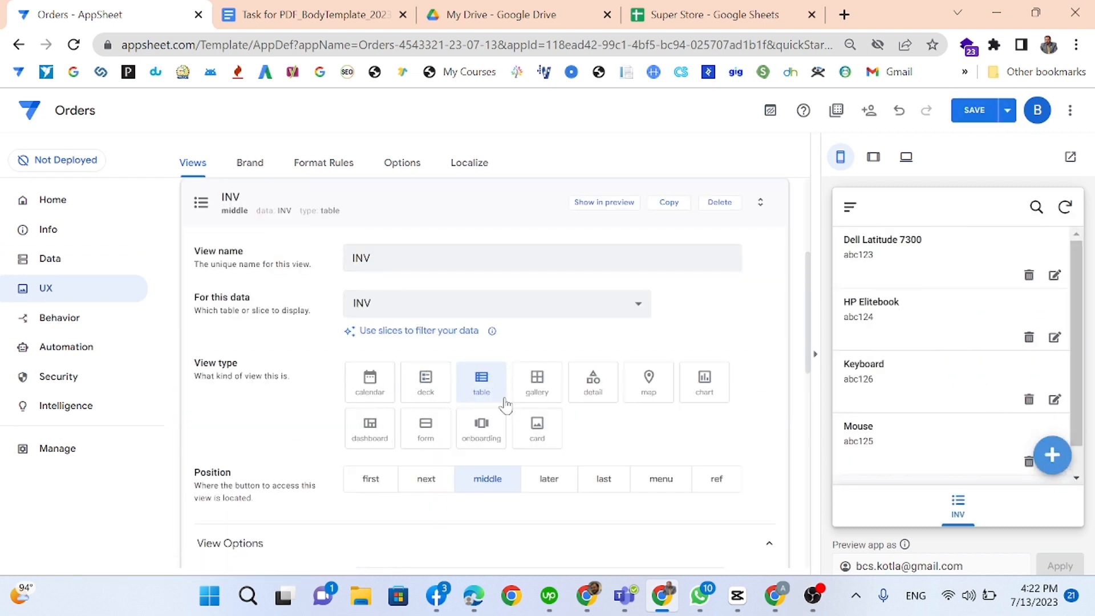
click(974, 110)
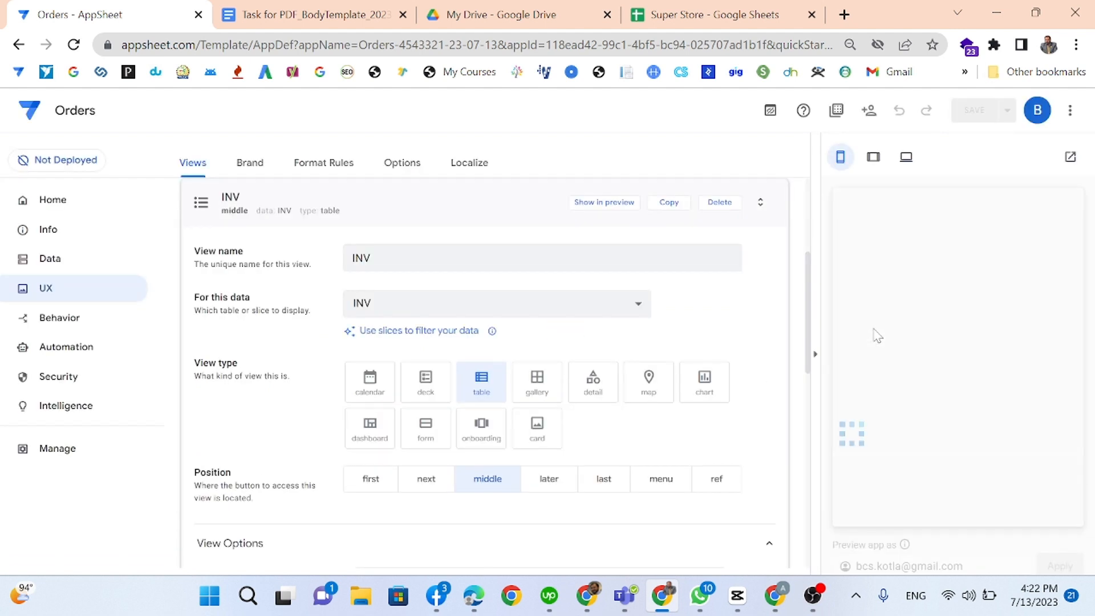
Step: Refresh the app preview and return to the Data tables section
click(285, 210)
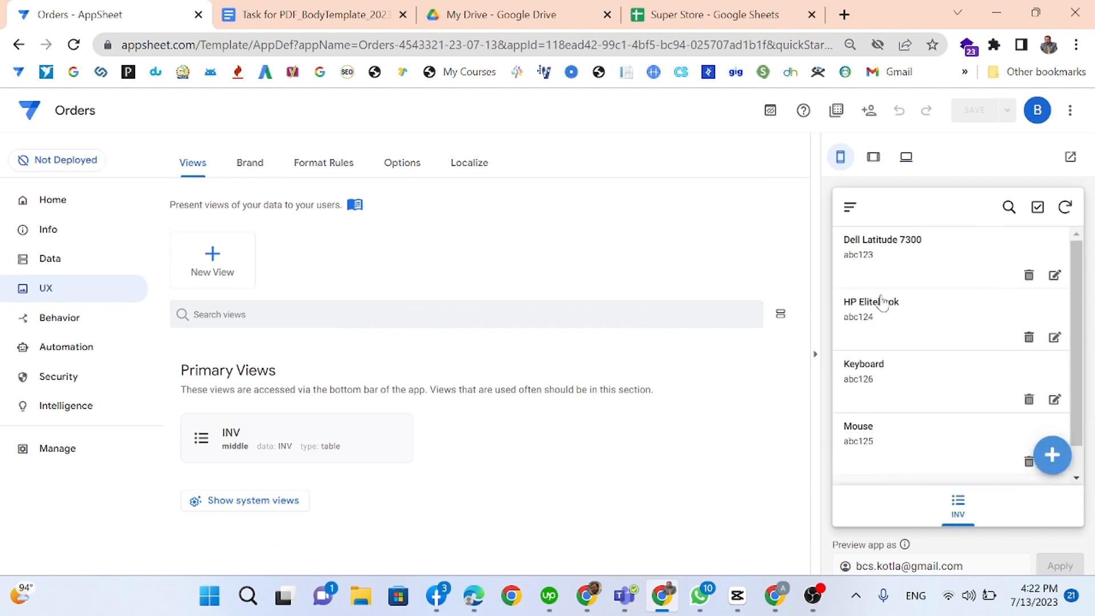
click(309, 440)
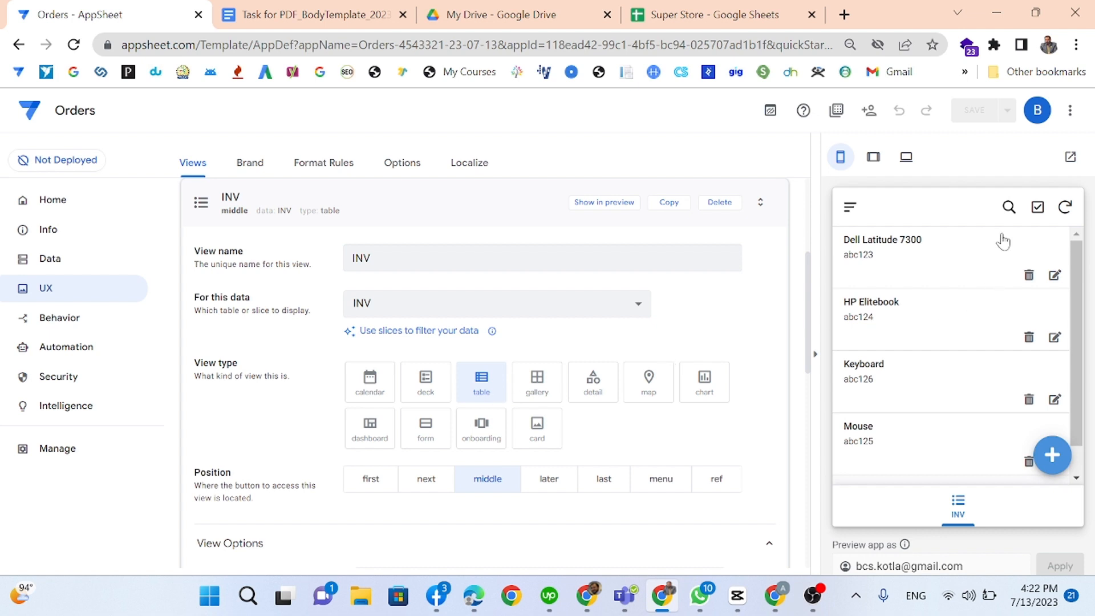
click(1064, 206)
scroll(925, 442, down, 2)
scroll(929, 436, up, 2)
click(850, 208)
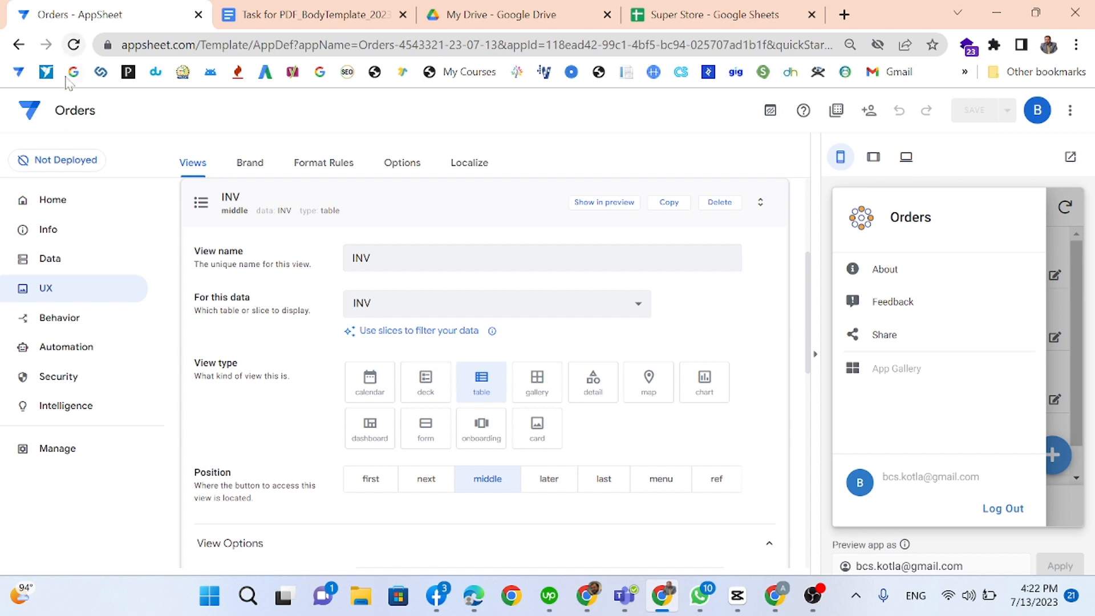
click(74, 260)
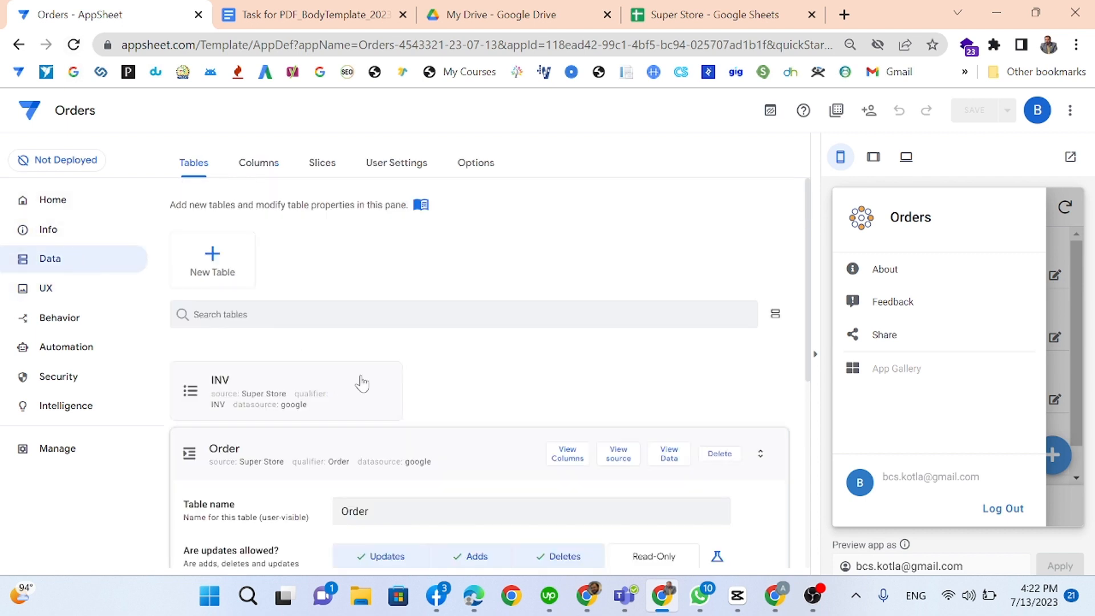
Step: Collapse the Order table settings and expand its column list under Columns
click(251, 454)
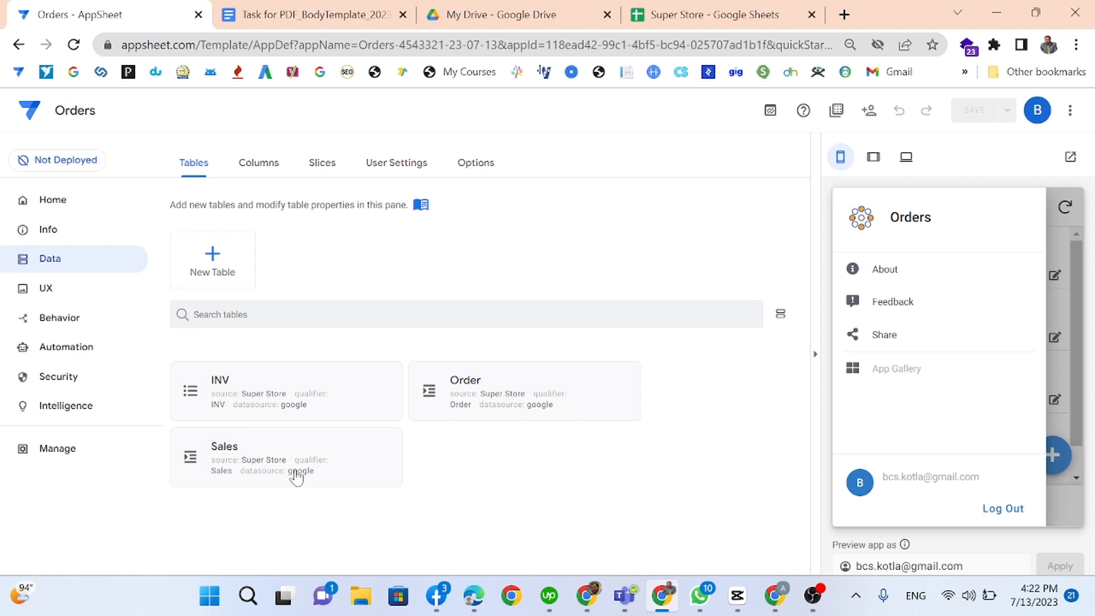
click(253, 166)
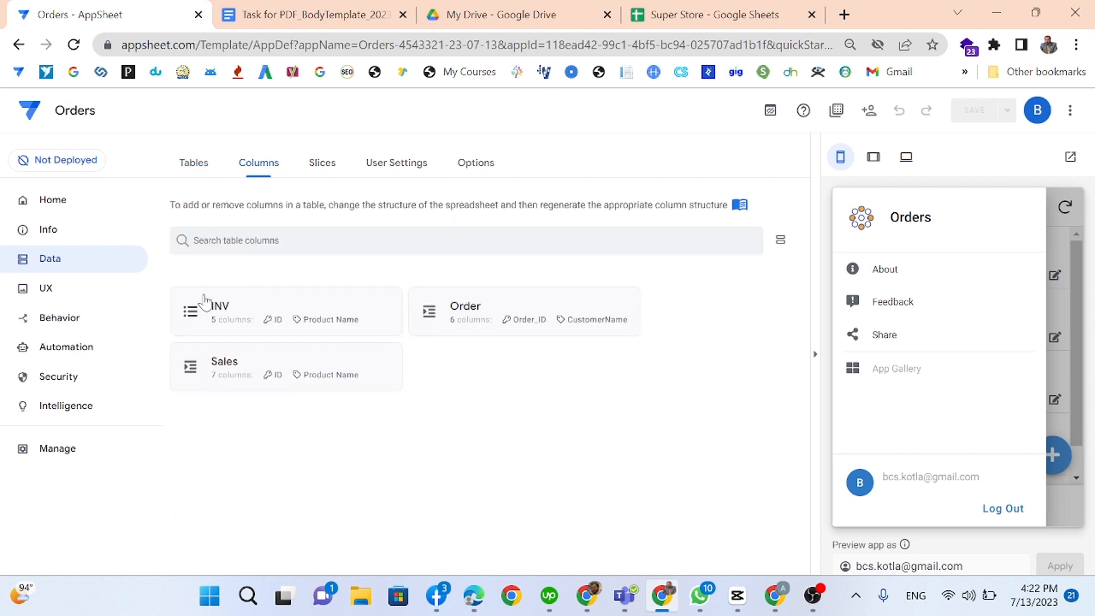
click(486, 311)
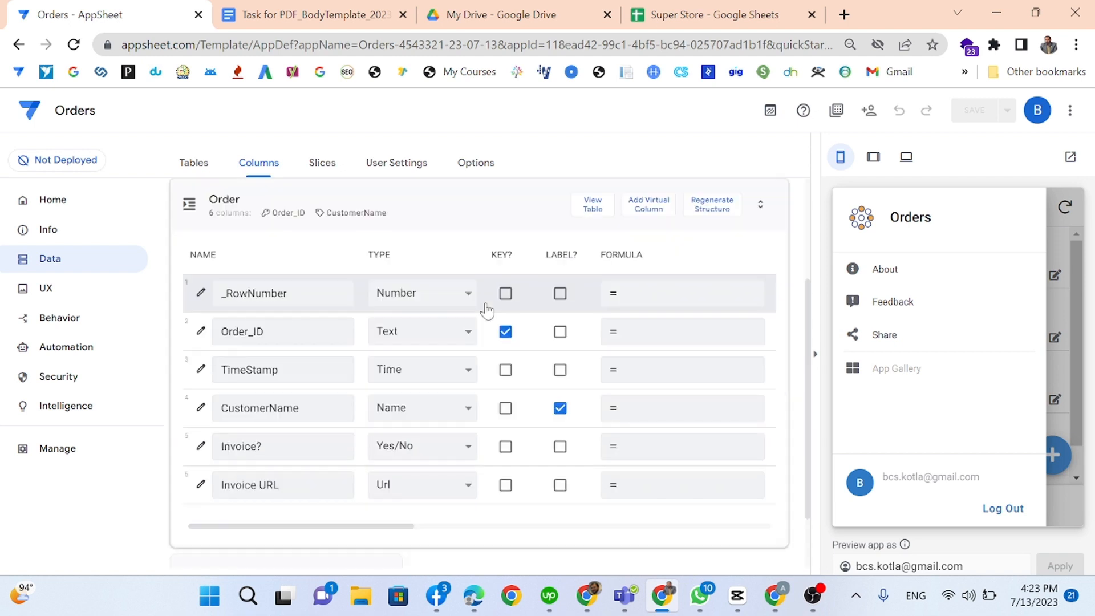
Step: Make TimeStamp a DateTime column with NOW() as its initial value
click(813, 358)
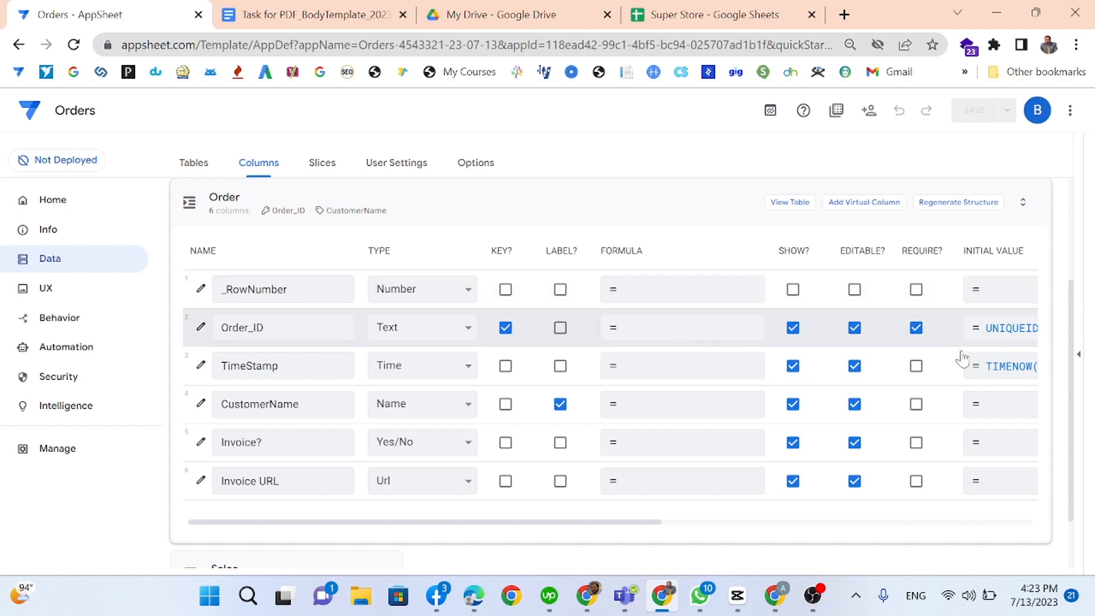
click(423, 370)
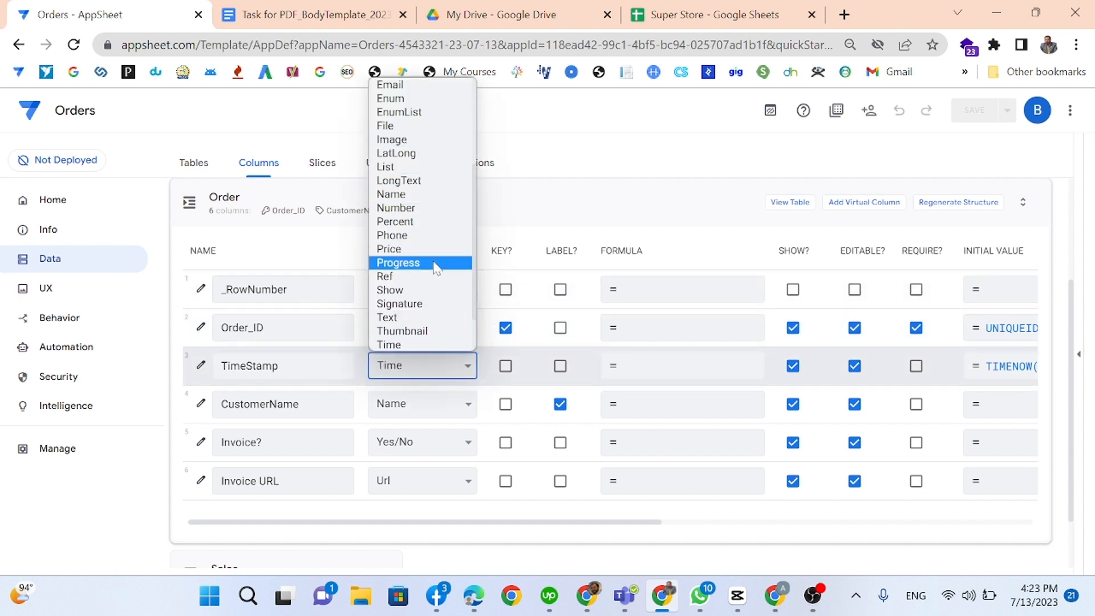
scroll(433, 291, down, 1)
scroll(434, 304, up, 2)
scroll(430, 299, up, 3)
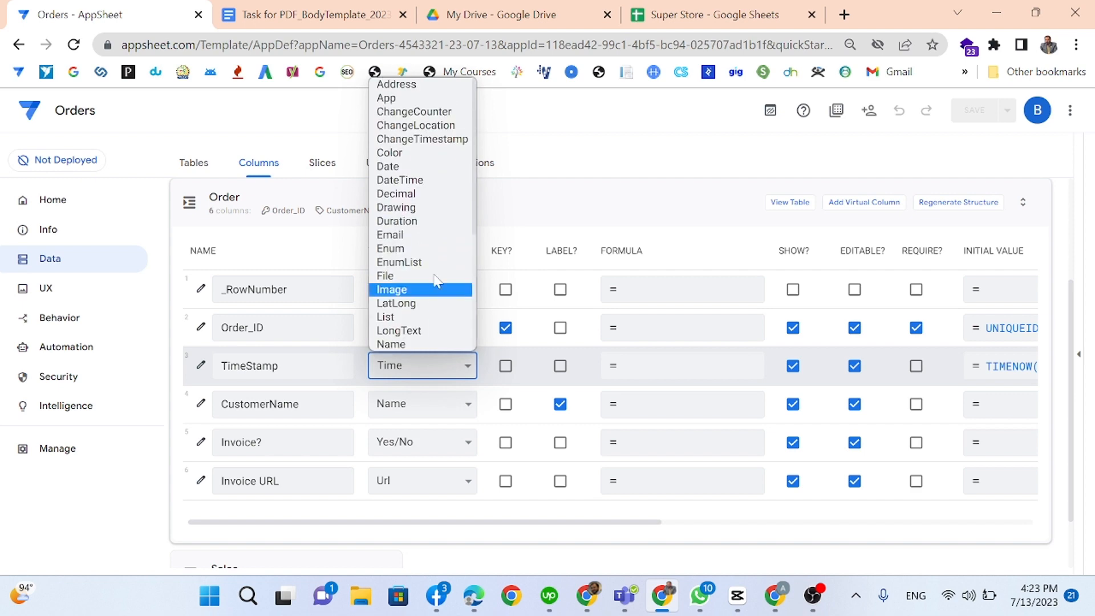
click(422, 177)
click(982, 365)
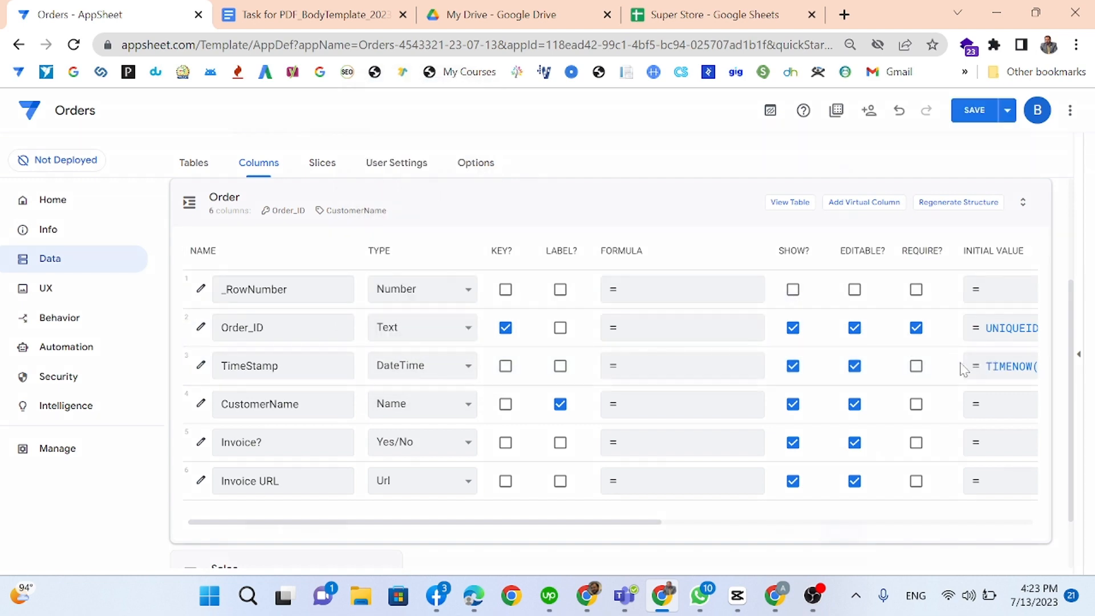
key(shift+Right)
key(shift+Right)
key(shift+Right)
key(shift+Right)
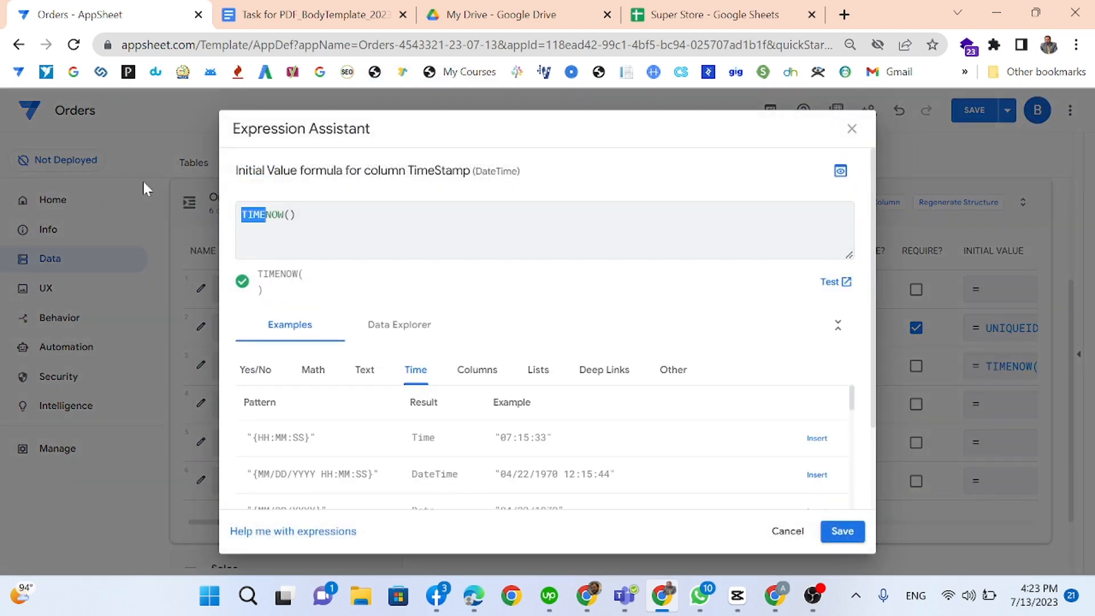
key(BackSpace)
click(849, 533)
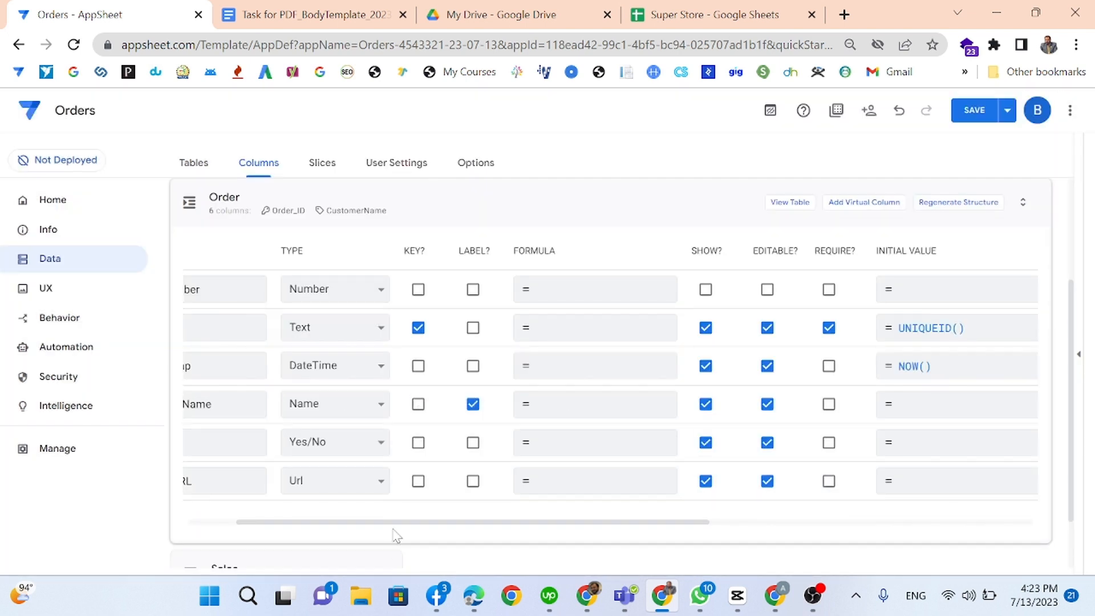
Step: Default CustomerName to "New", require CustomerName and TimeStamp, and hide Order_ID and TimeStamp
scroll(396, 529, left, 3)
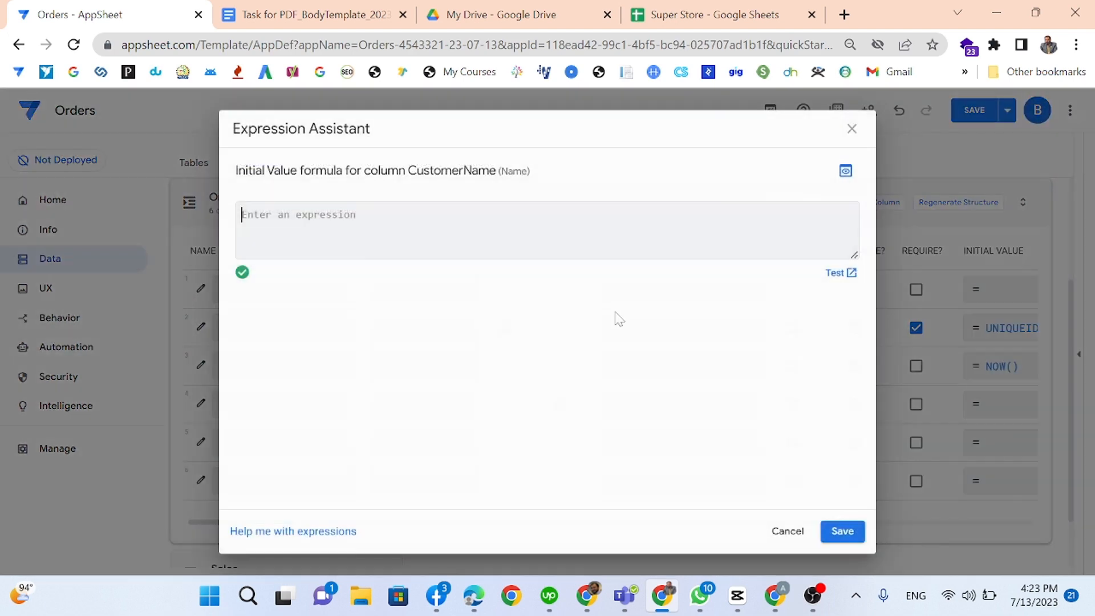
click(998, 406)
text("New)
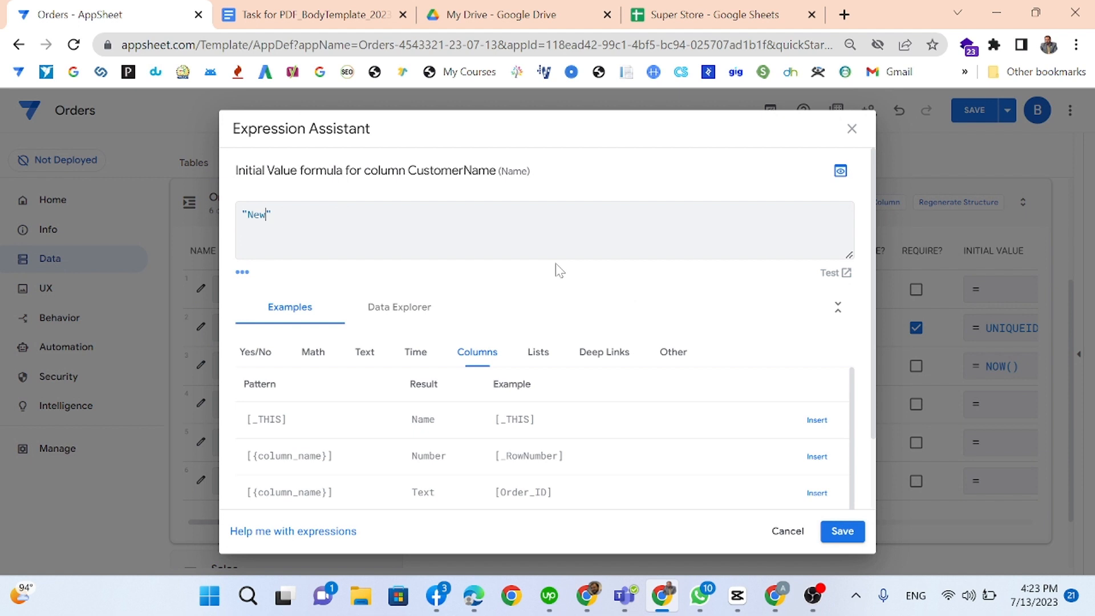
click(842, 532)
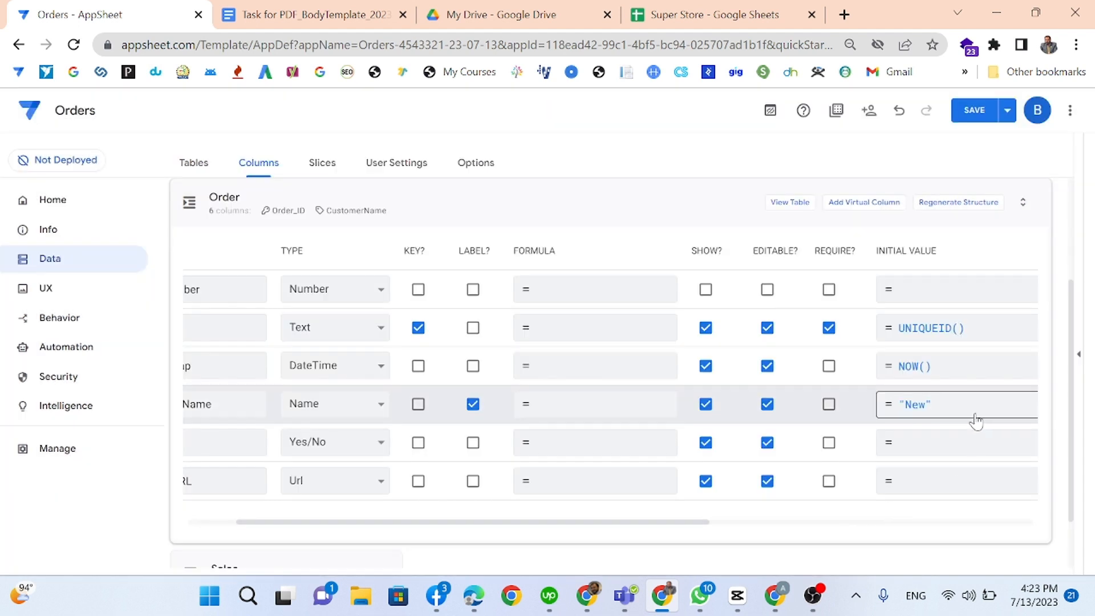
click(828, 405)
click(828, 366)
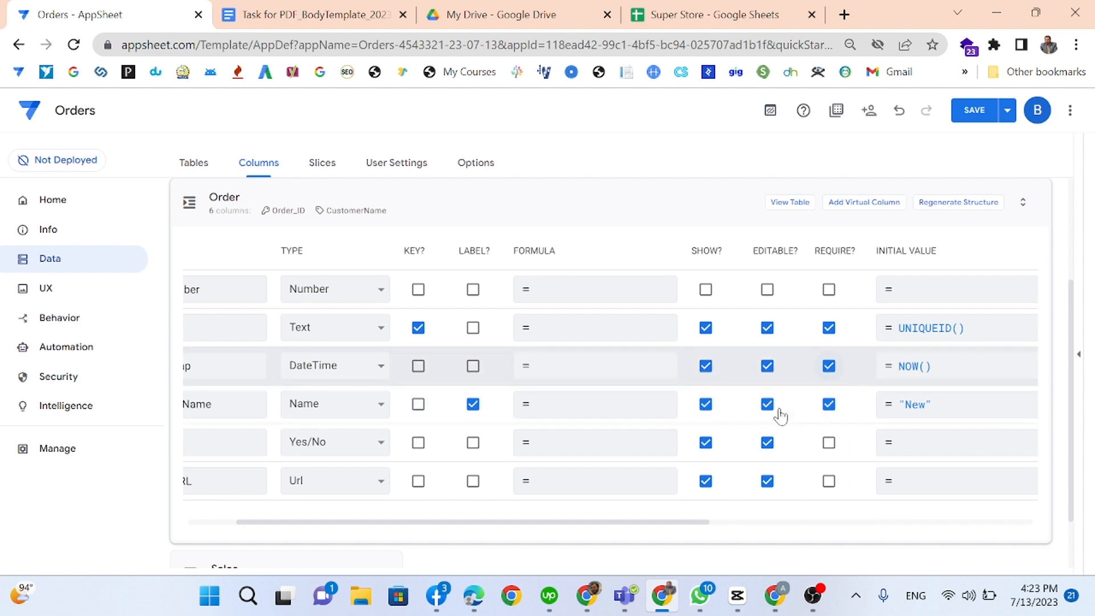
click(705, 327)
click(706, 365)
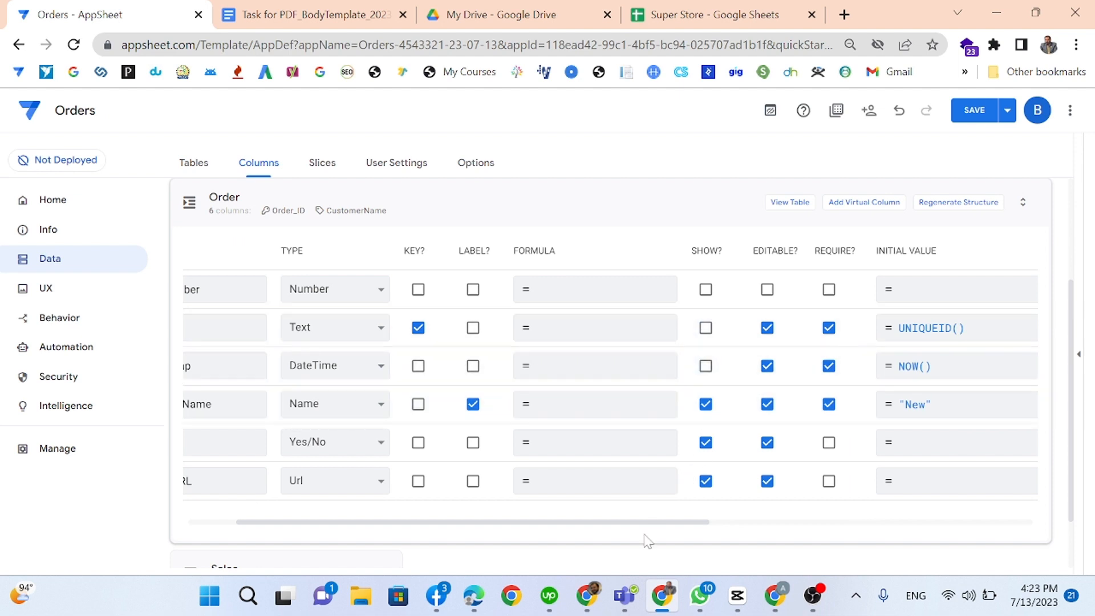
drag(638, 523, 530, 523)
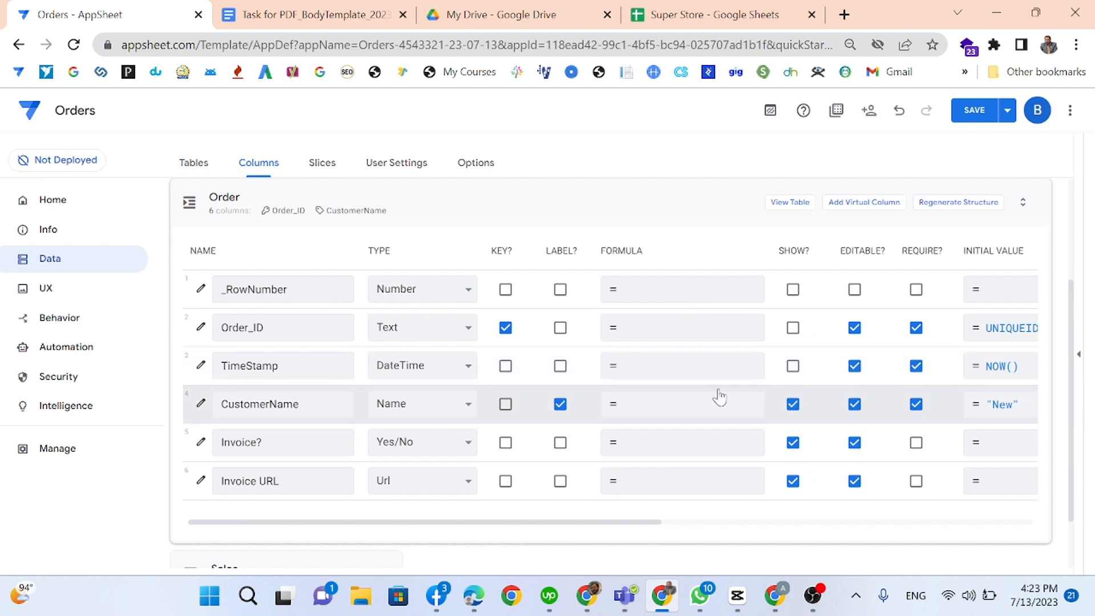
Step: Show Order_ID and TimeStamp, hide Invoice? and Invoice URL, and require Invoice? with default FALSE
click(794, 330)
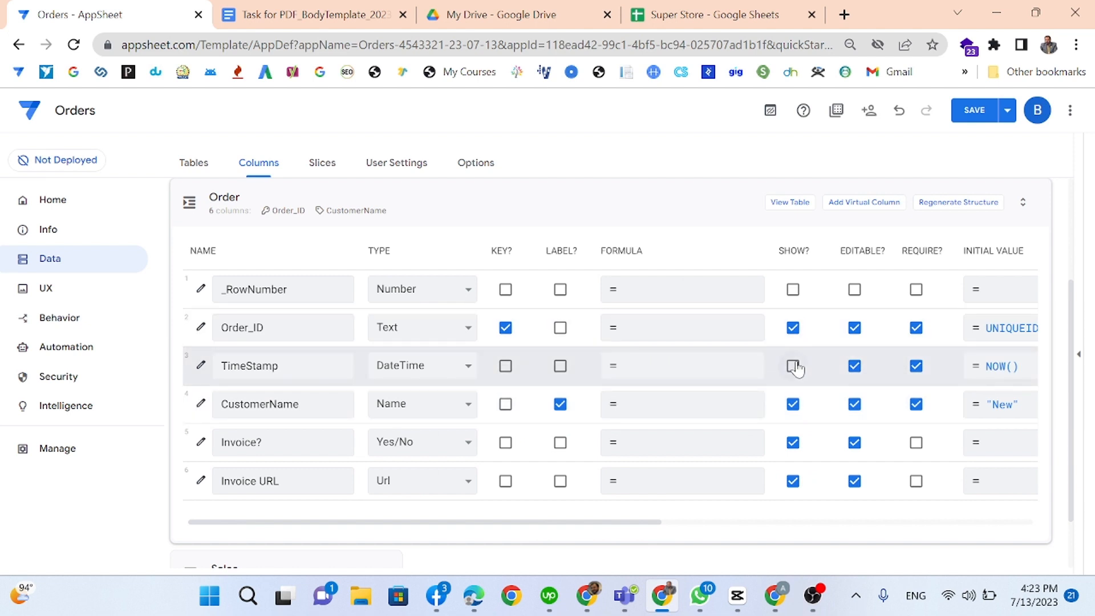
click(793, 366)
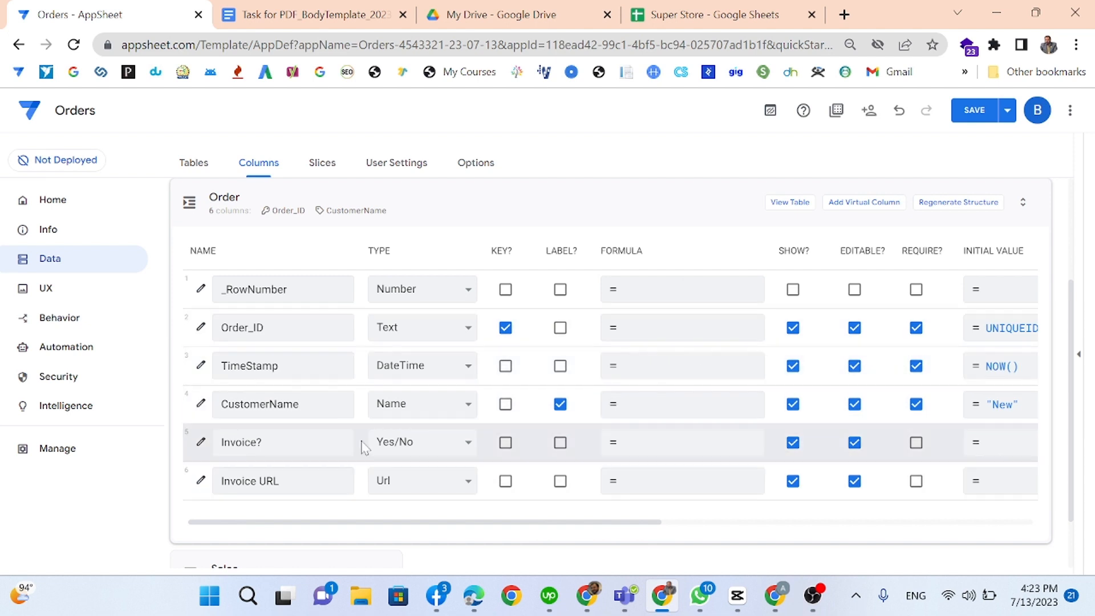
click(793, 442)
click(793, 480)
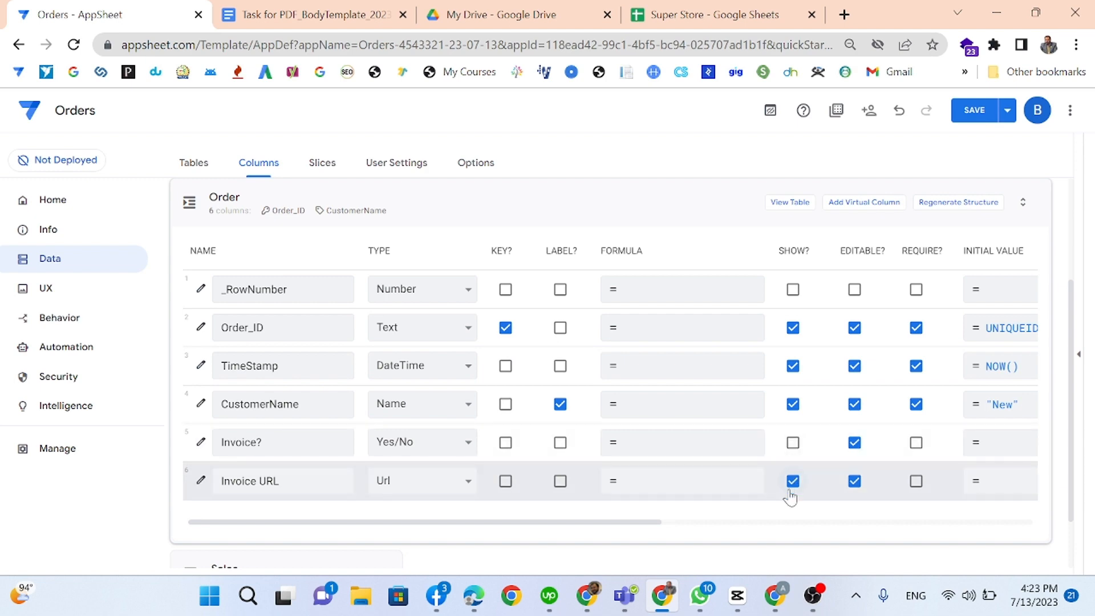
click(915, 442)
click(916, 481)
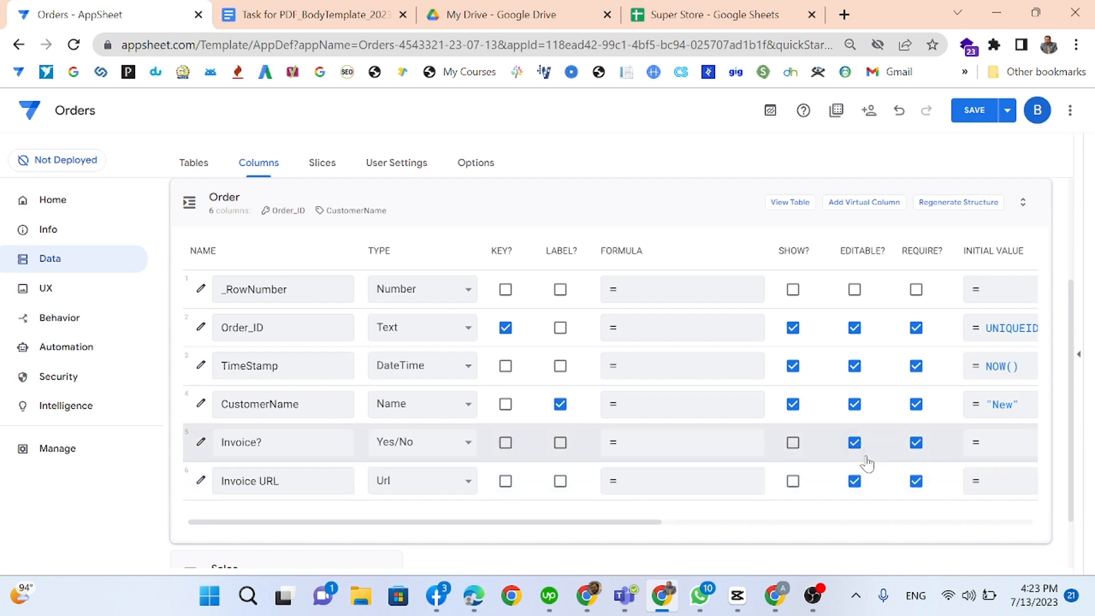
click(1003, 439)
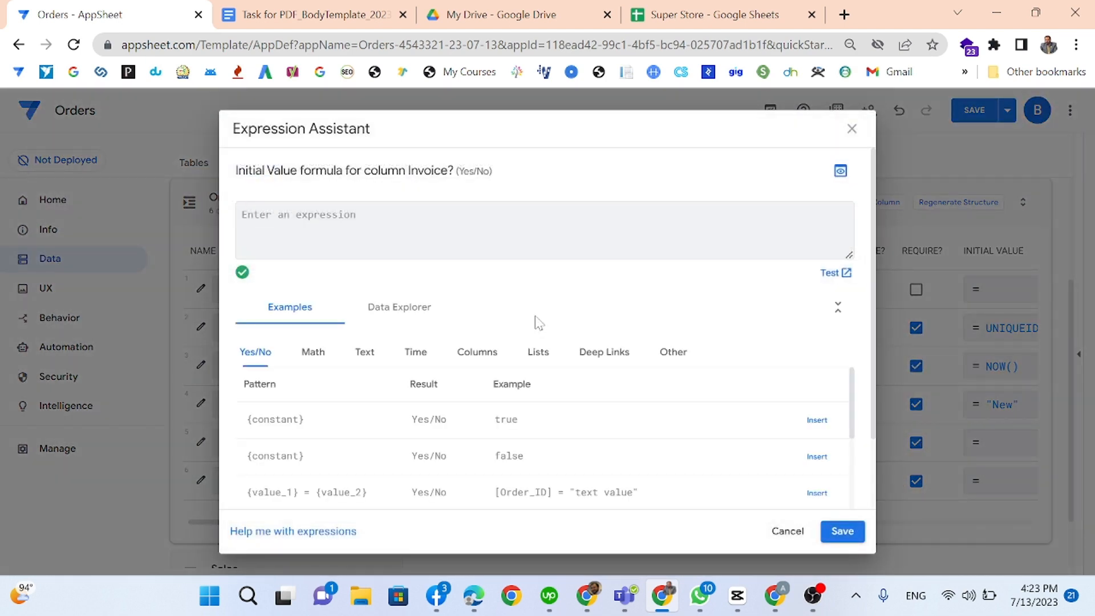
text(FALSE)
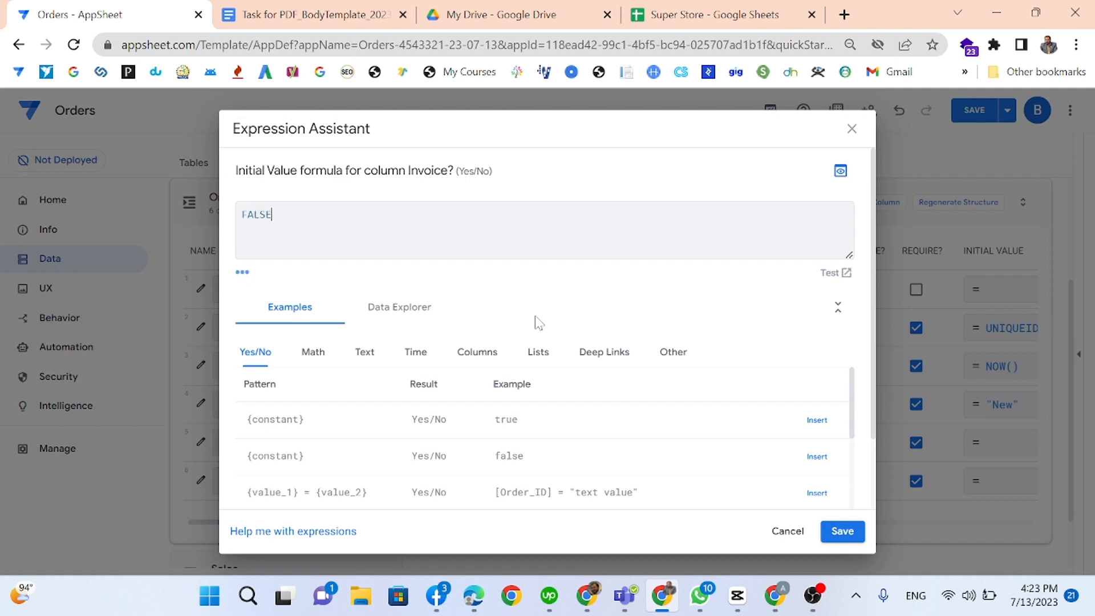
click(842, 531)
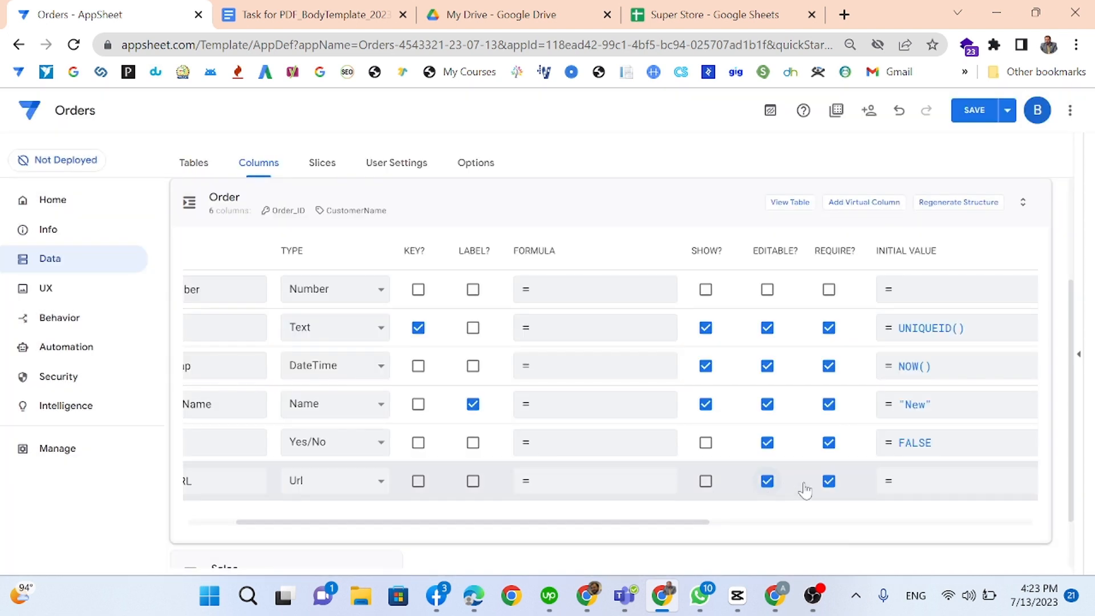
click(829, 484)
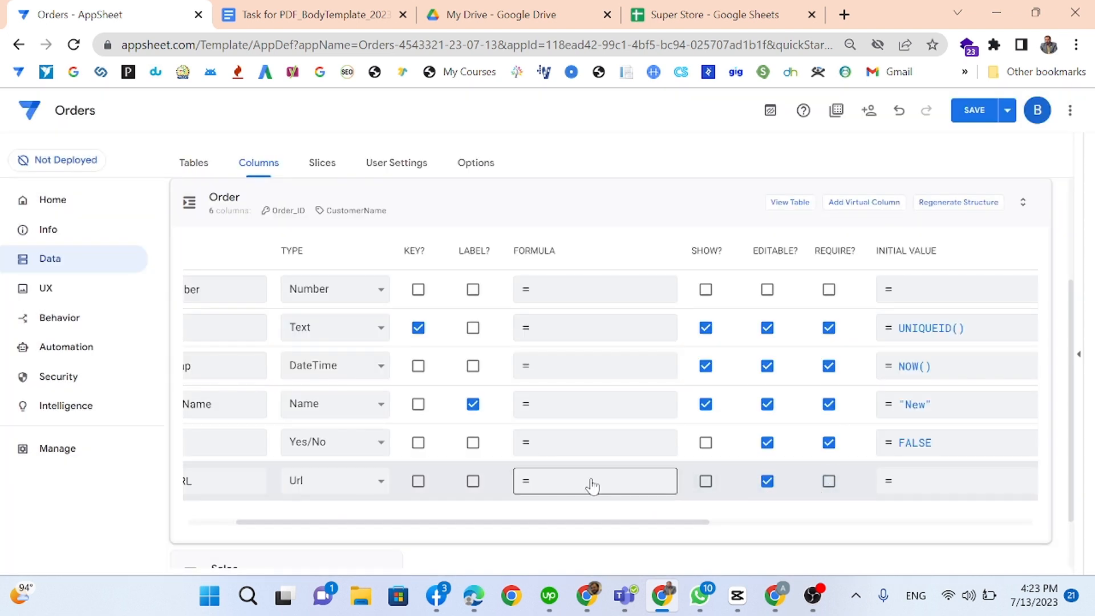
Step: Change Invoice URL's type to File and save the app
click(313, 482)
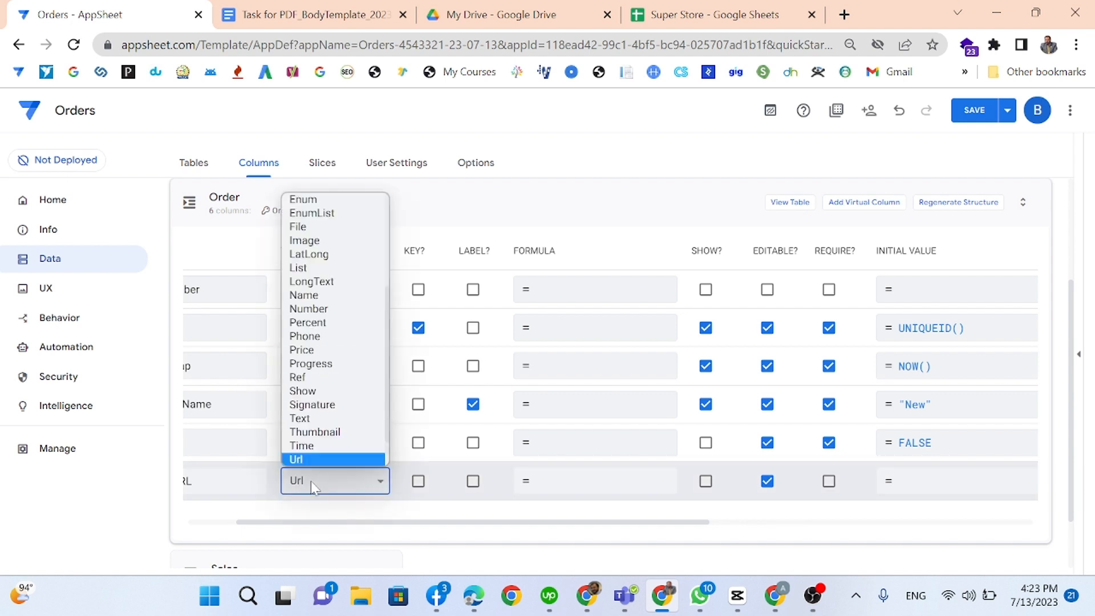
drag(325, 523, 148, 513)
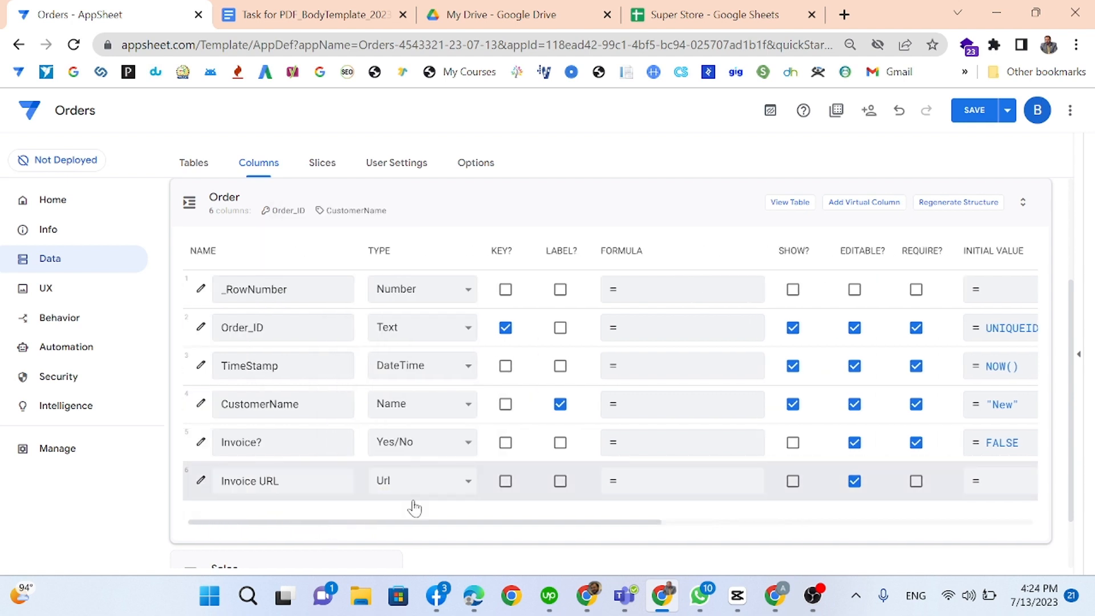
click(429, 480)
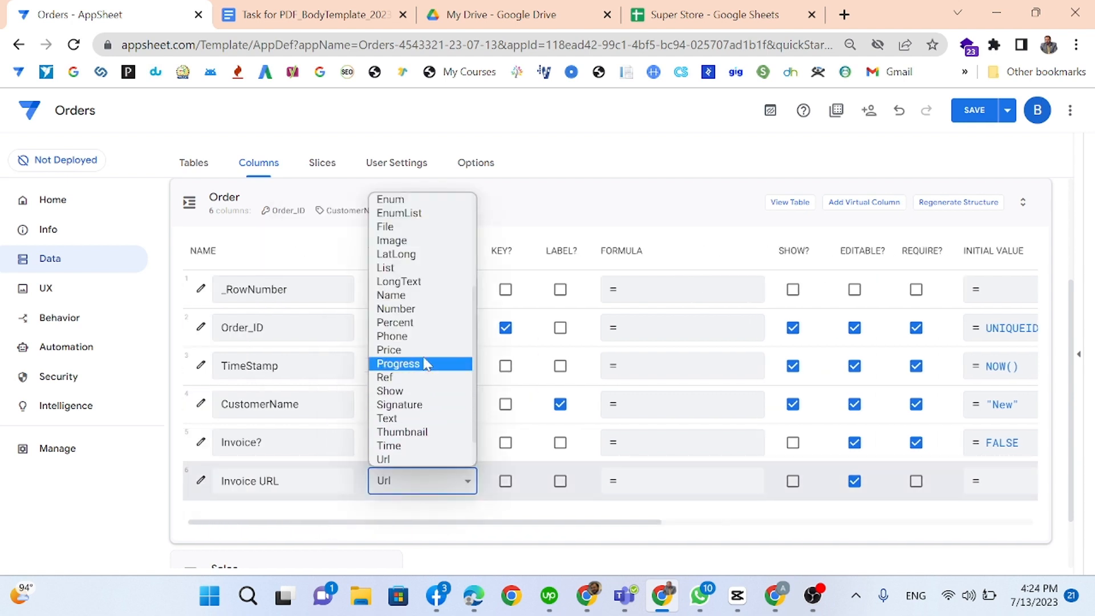
scroll(425, 331, down, 1)
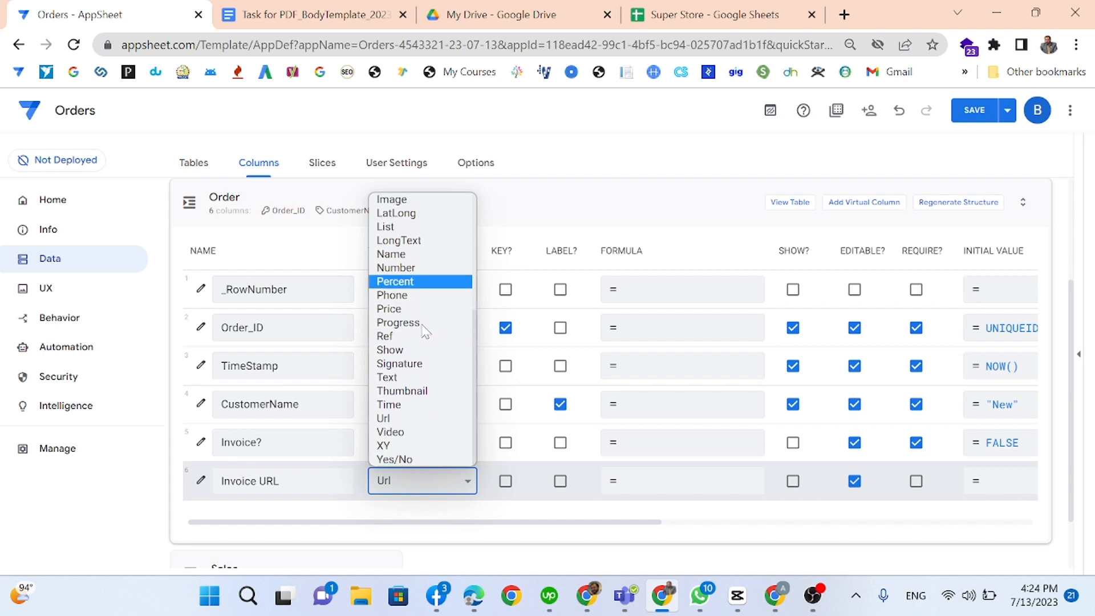
scroll(425, 330, up, 3)
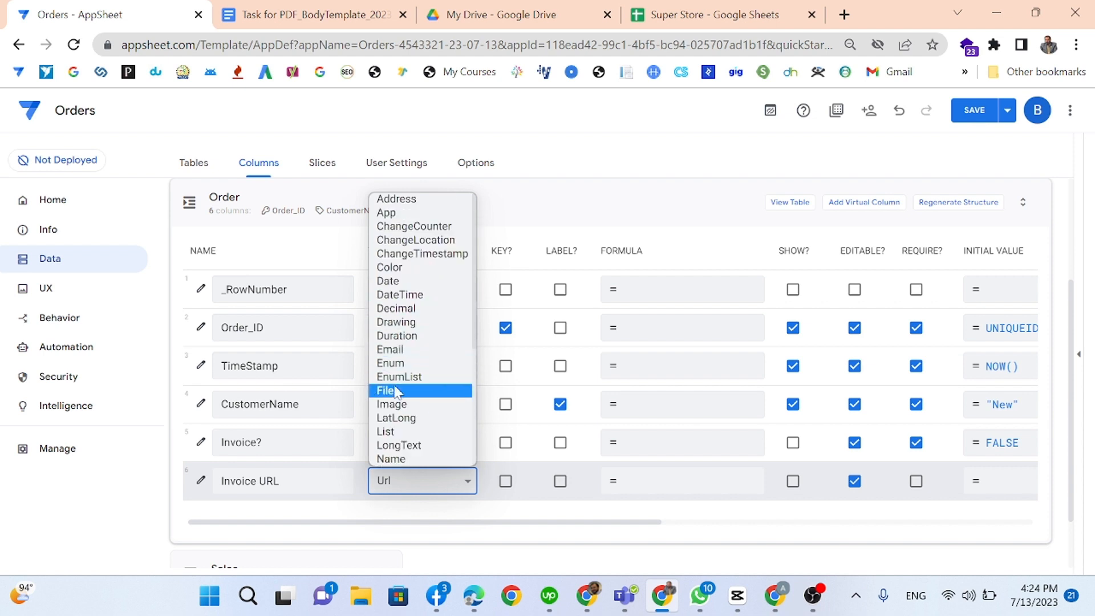
click(397, 391)
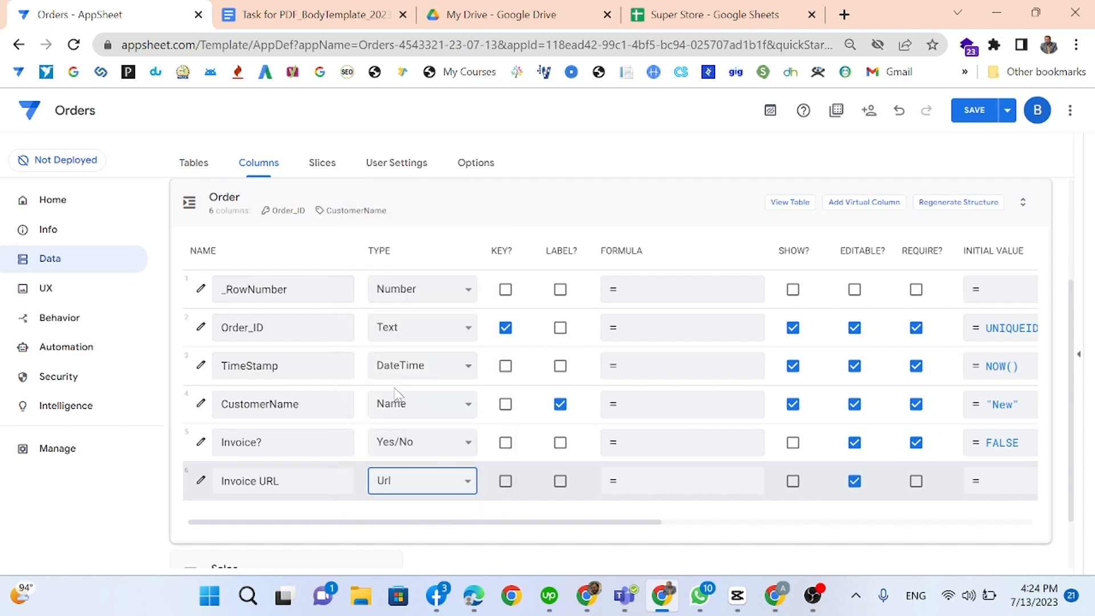
click(974, 112)
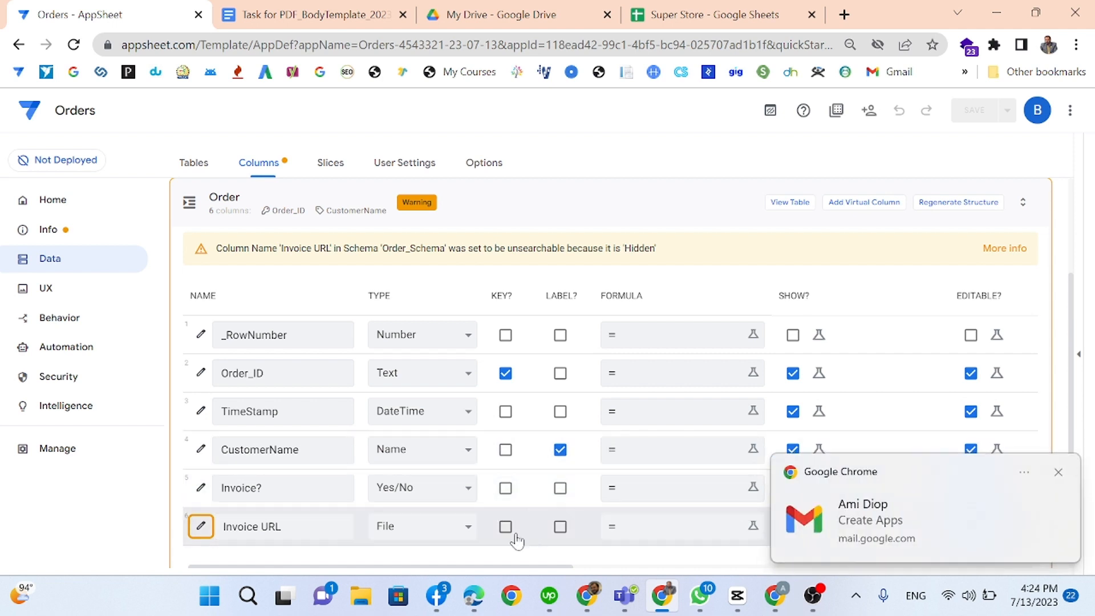
Step: Dismiss the e-mail notification and collapse the Order column list back to the table cards
click(1057, 472)
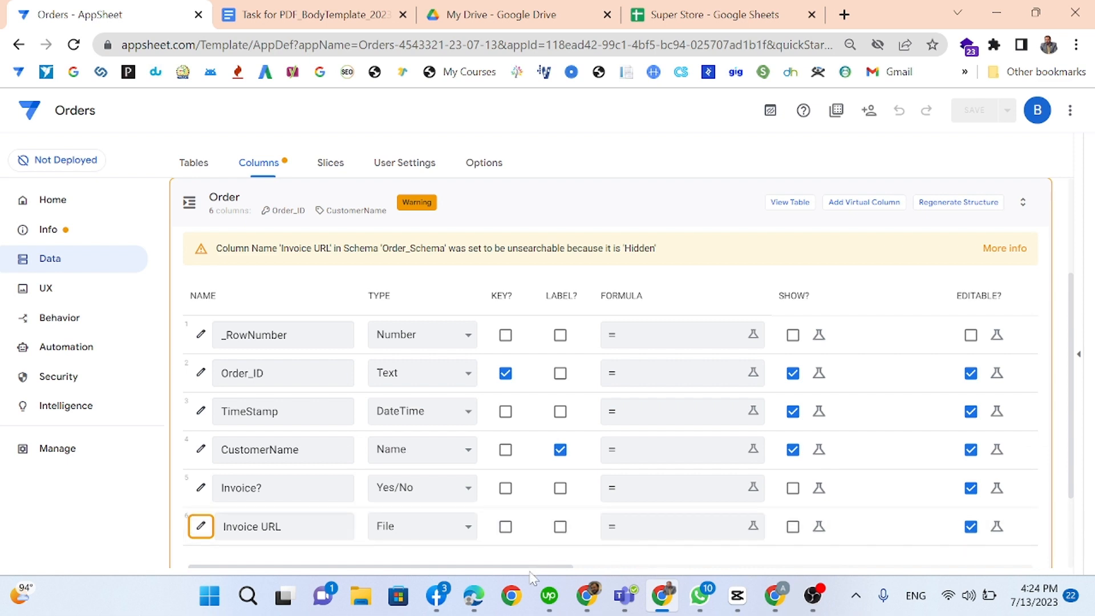
drag(565, 568, 496, 540)
click(270, 200)
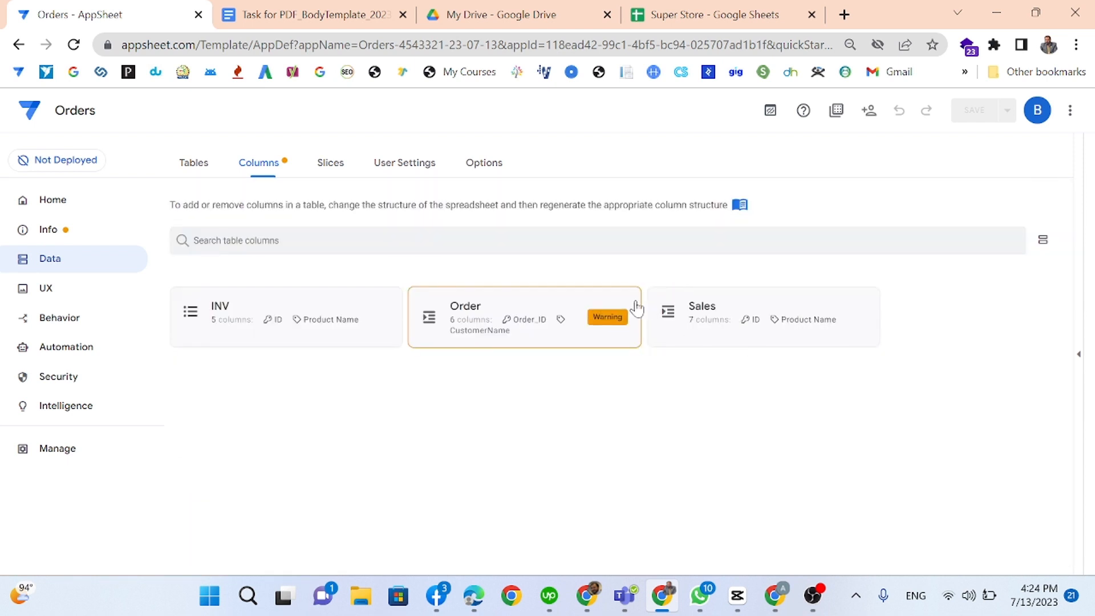
Step: Set the Sales table's Order_ID column to type Ref with Order as its source table
click(702, 310)
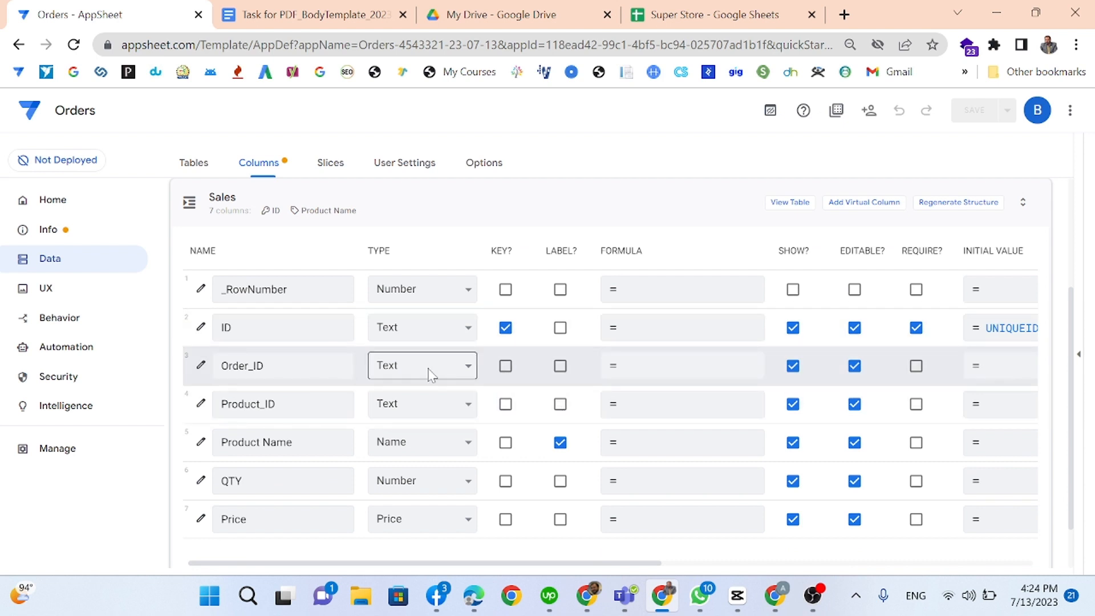
click(394, 365)
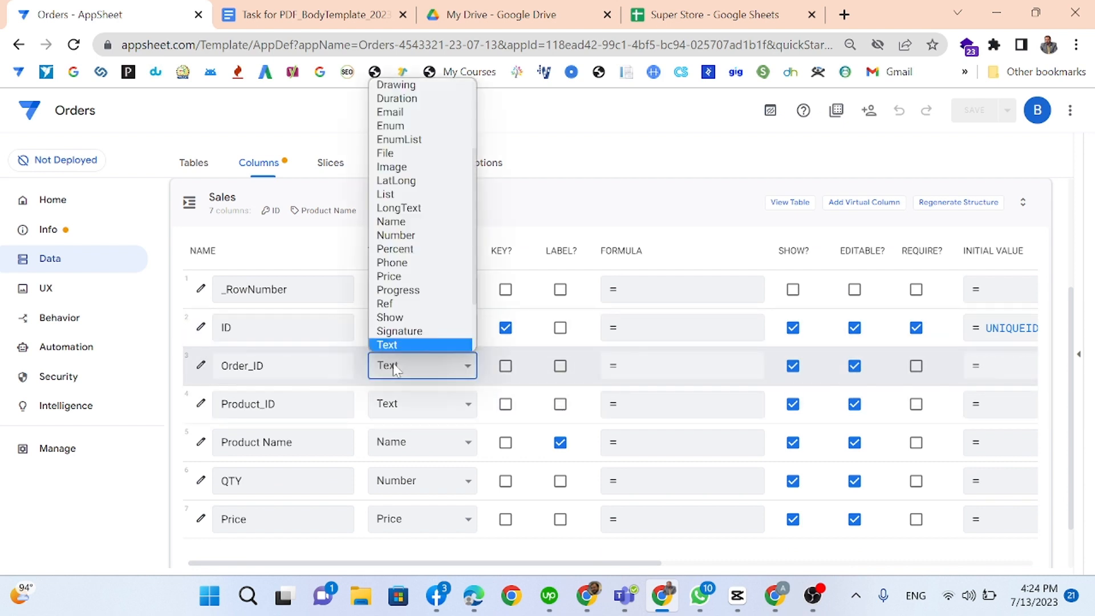
click(394, 303)
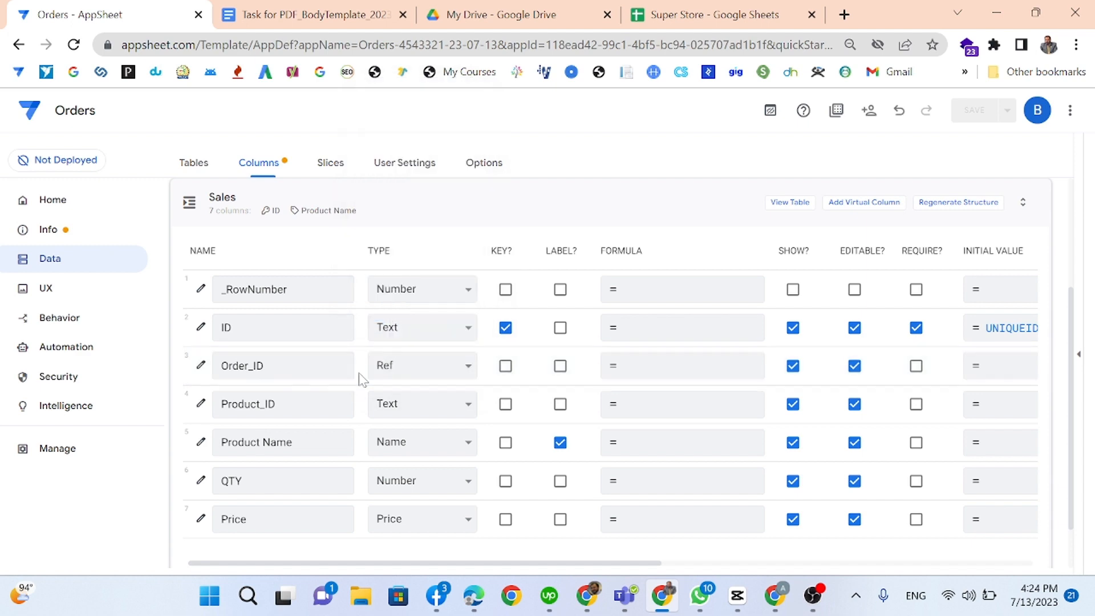
click(484, 429)
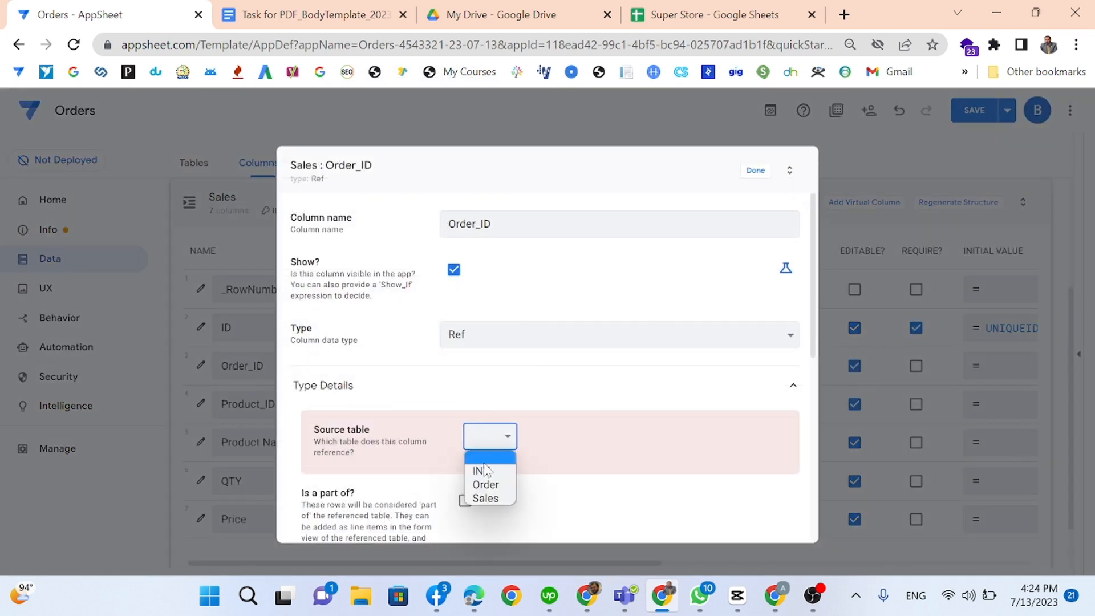
click(485, 469)
click(478, 432)
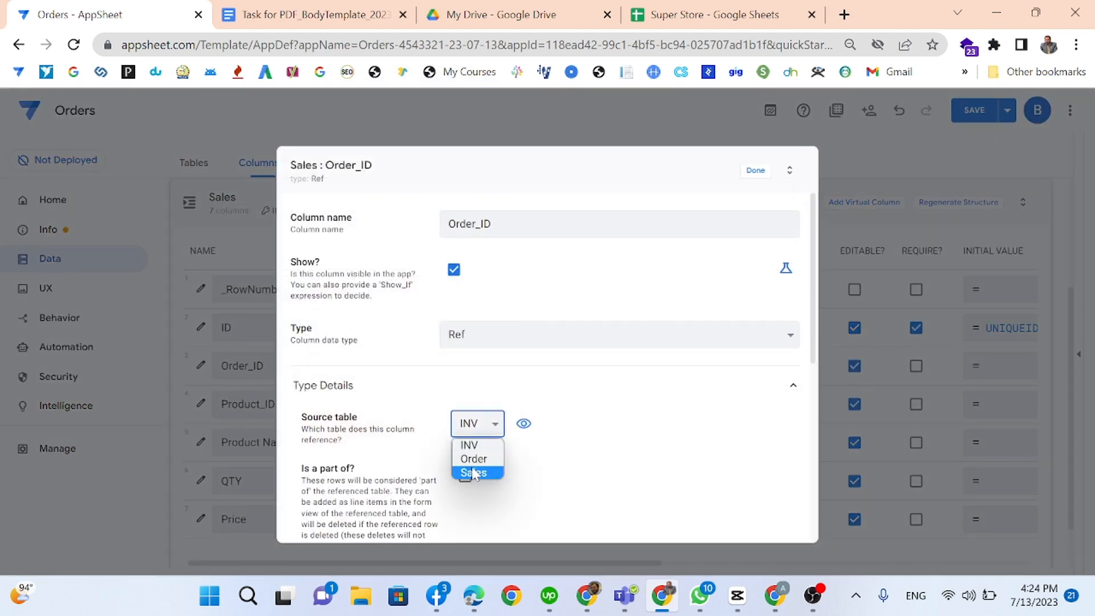
click(475, 456)
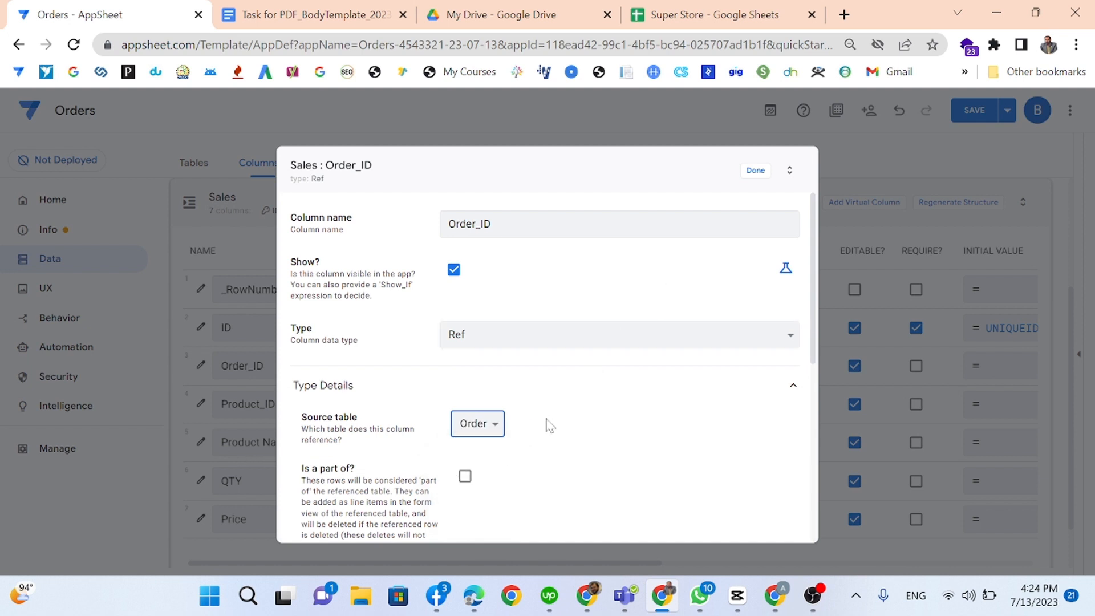
click(756, 171)
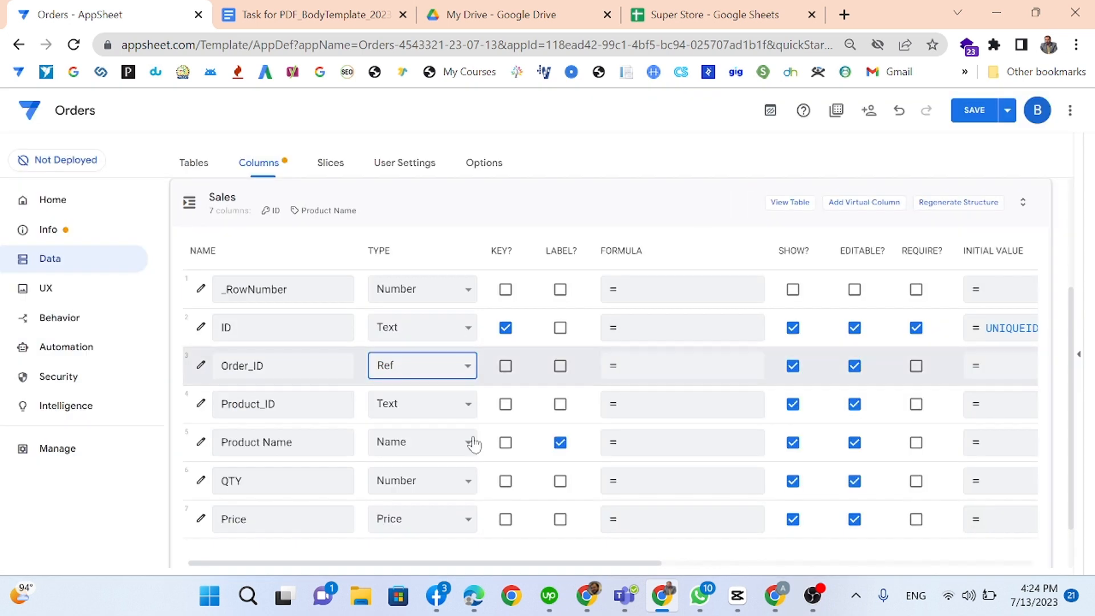
Step: Make Product_ID a Ref column to the INV table, marked 'Is a part of'
click(402, 416)
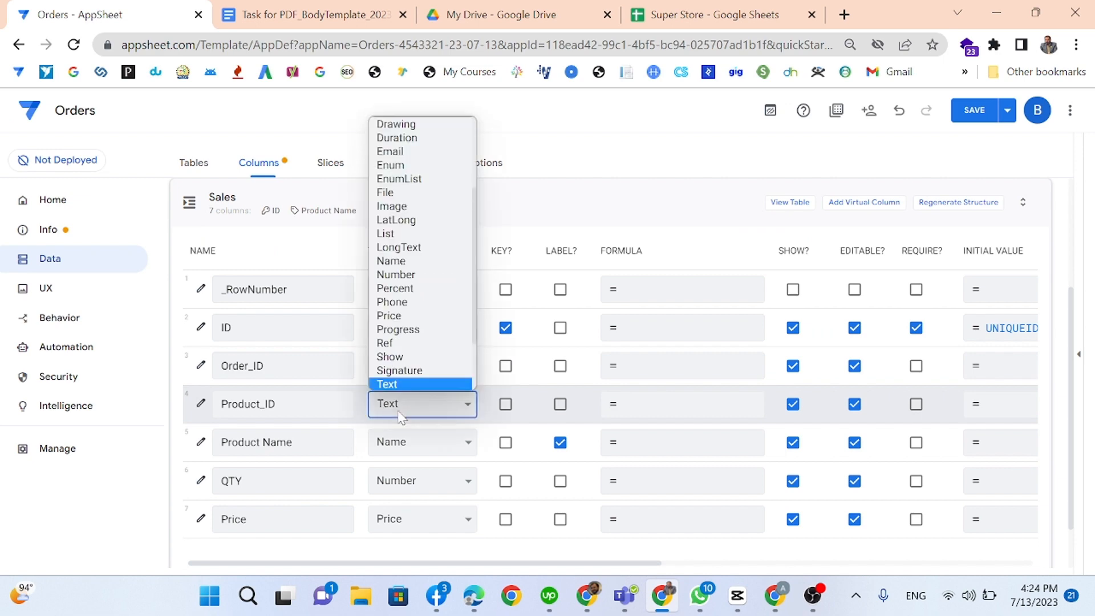
click(402, 343)
click(496, 439)
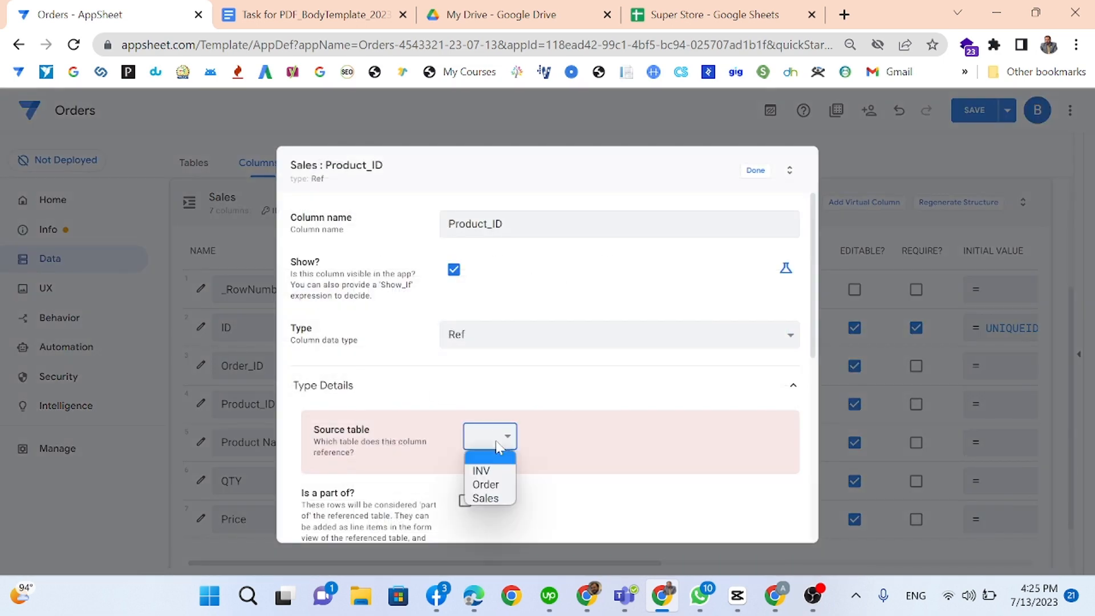
click(490, 471)
click(465, 478)
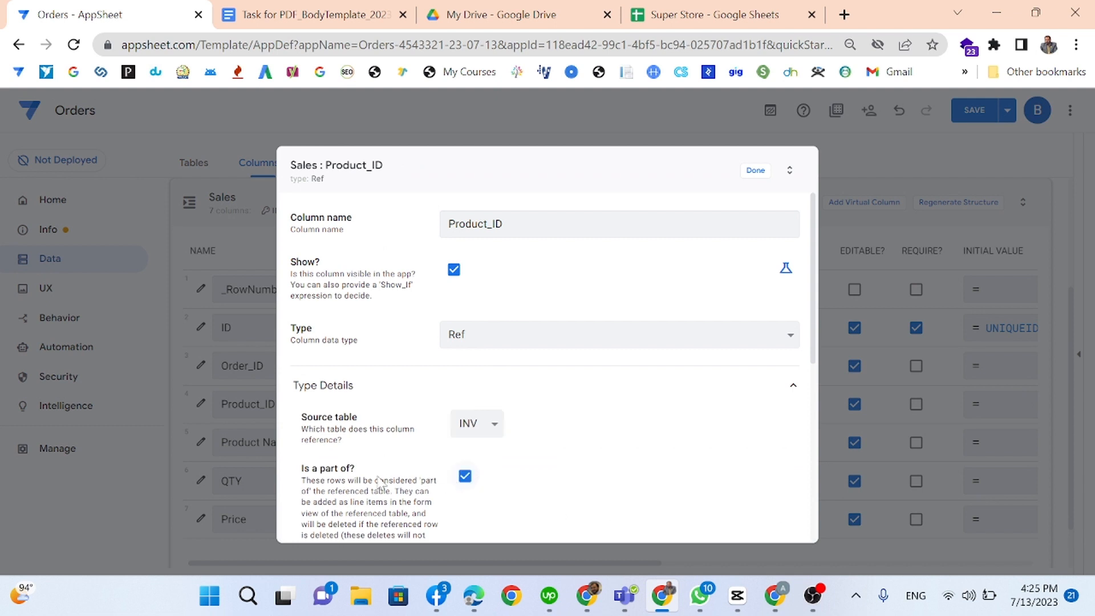
click(754, 171)
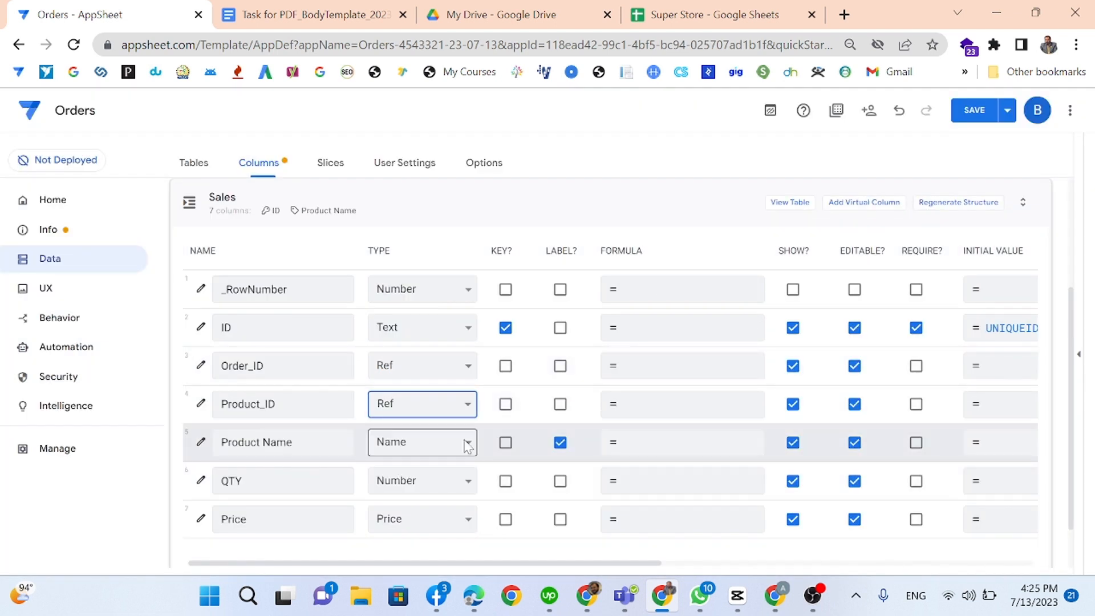
Step: Change the Product Name column's type to Text
click(411, 442)
scroll(407, 349, down, 1)
scroll(407, 348, down, 3)
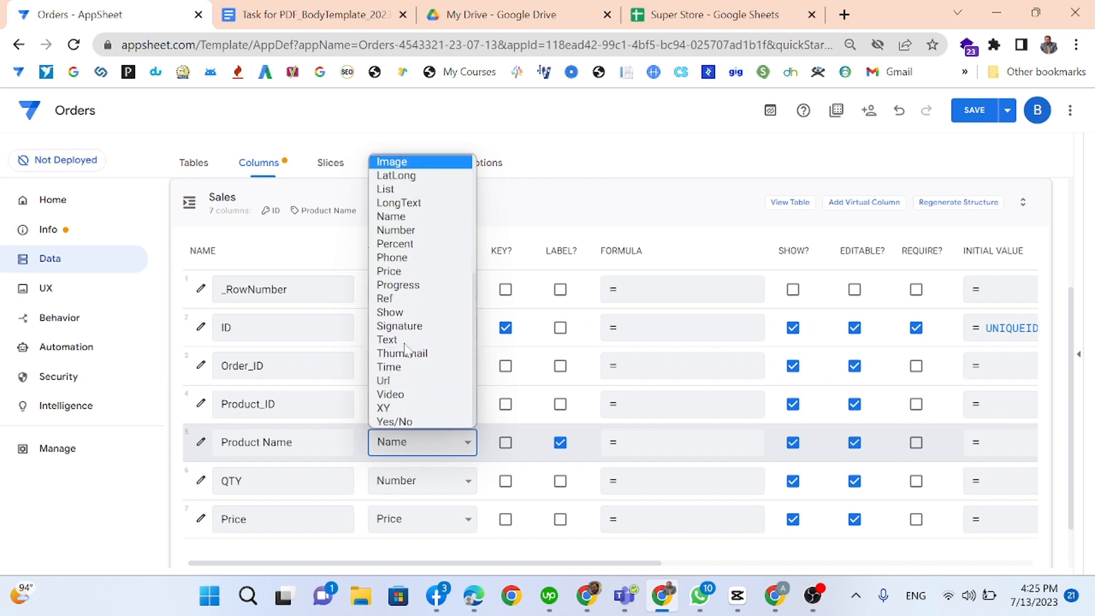
click(402, 340)
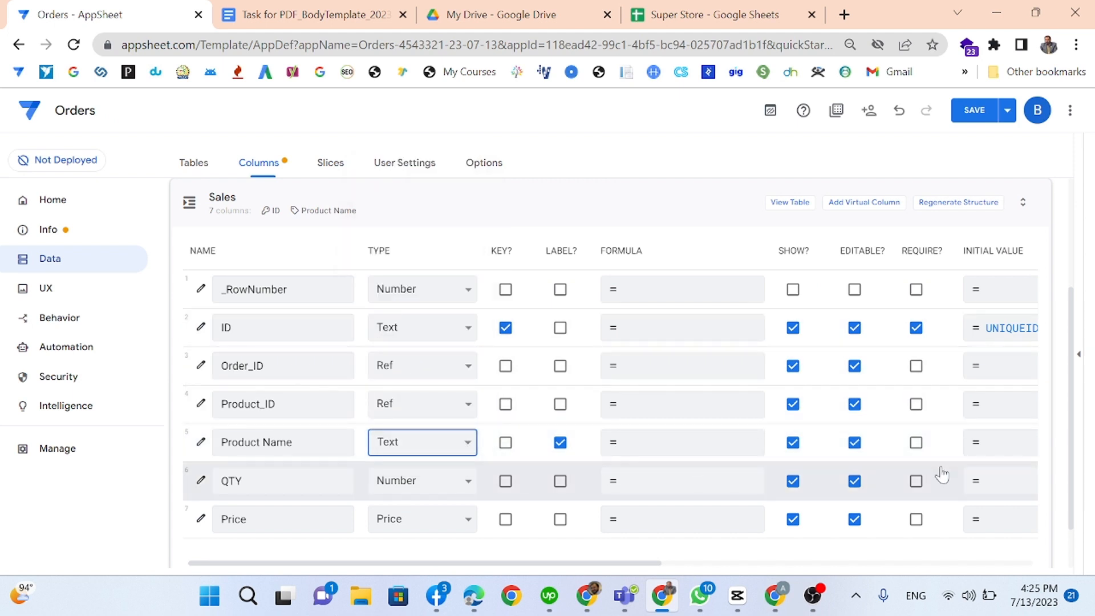
Step: Set Product Name's initial value to any(select(INV[Product Name],[ID]=[_THISROW].[Product_ID])) and save
click(984, 450)
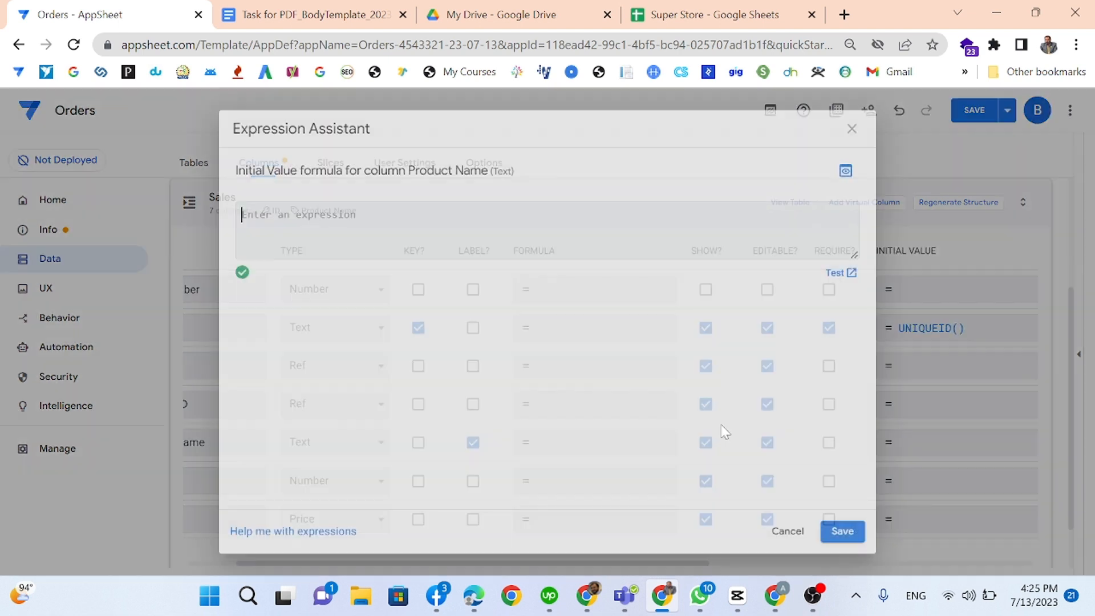
text(any)
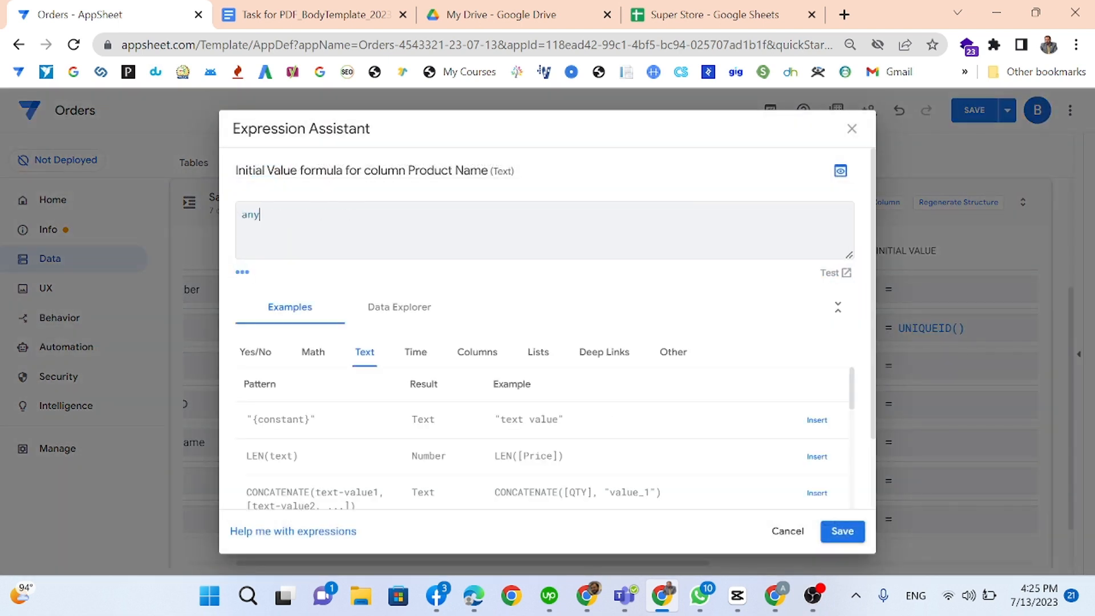
text(()
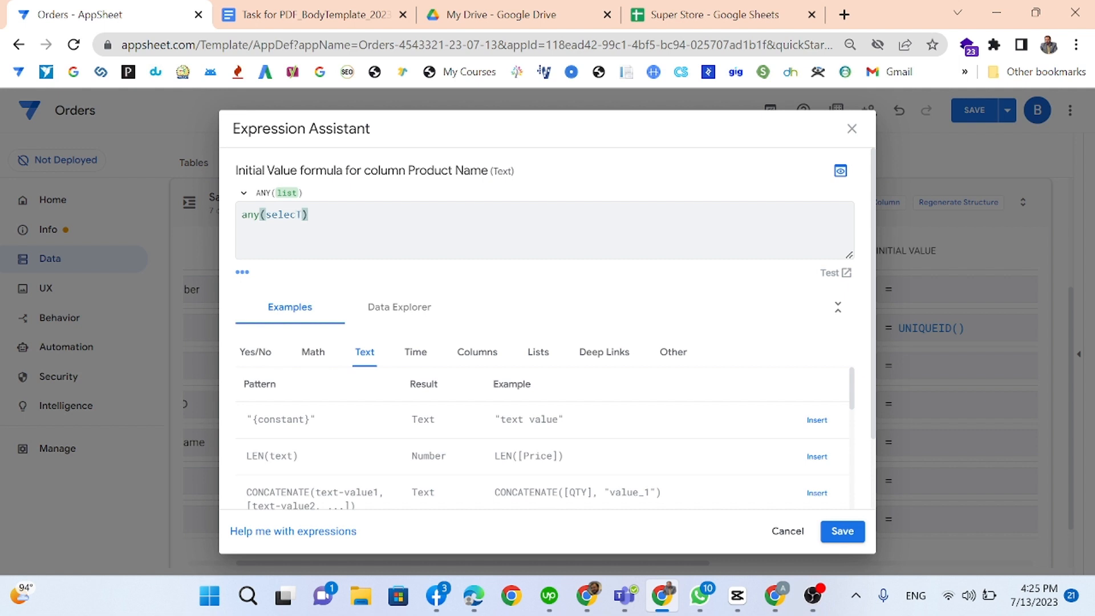
text(select()
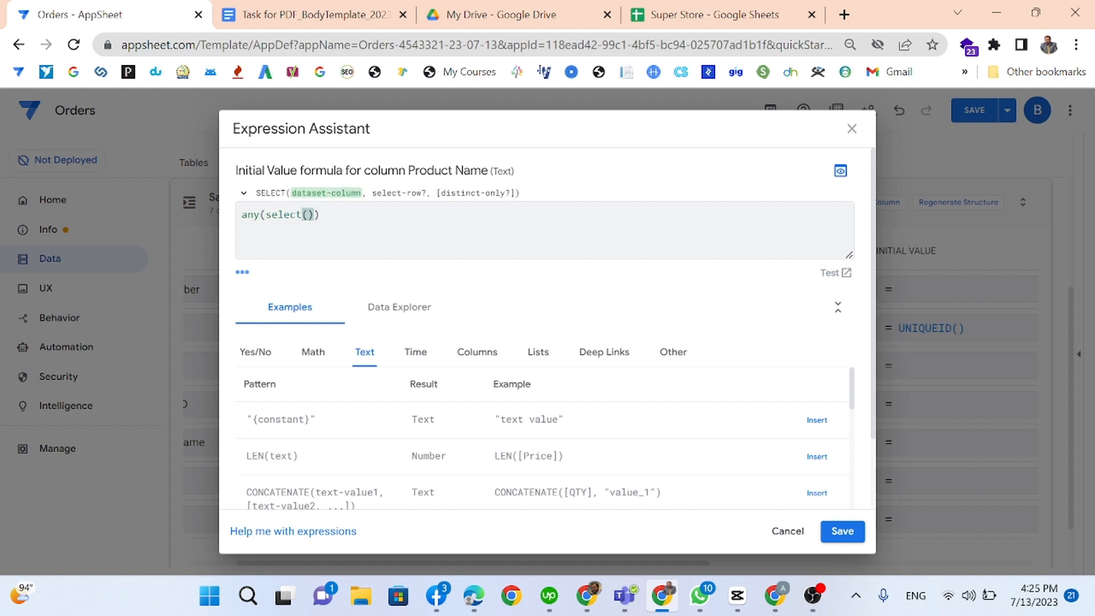
text(inv[)
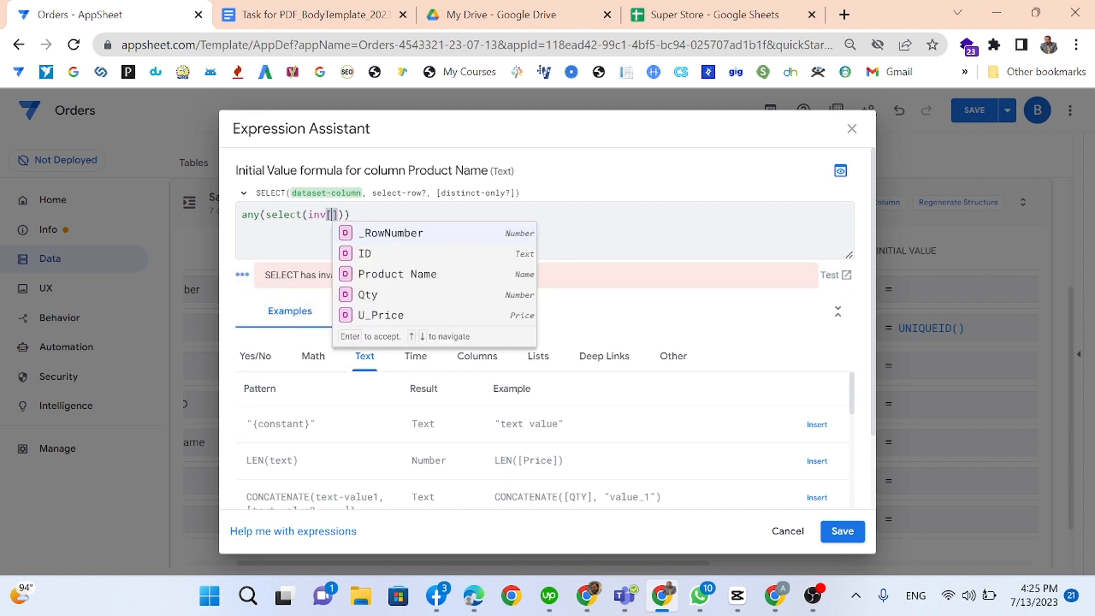
click(388, 277)
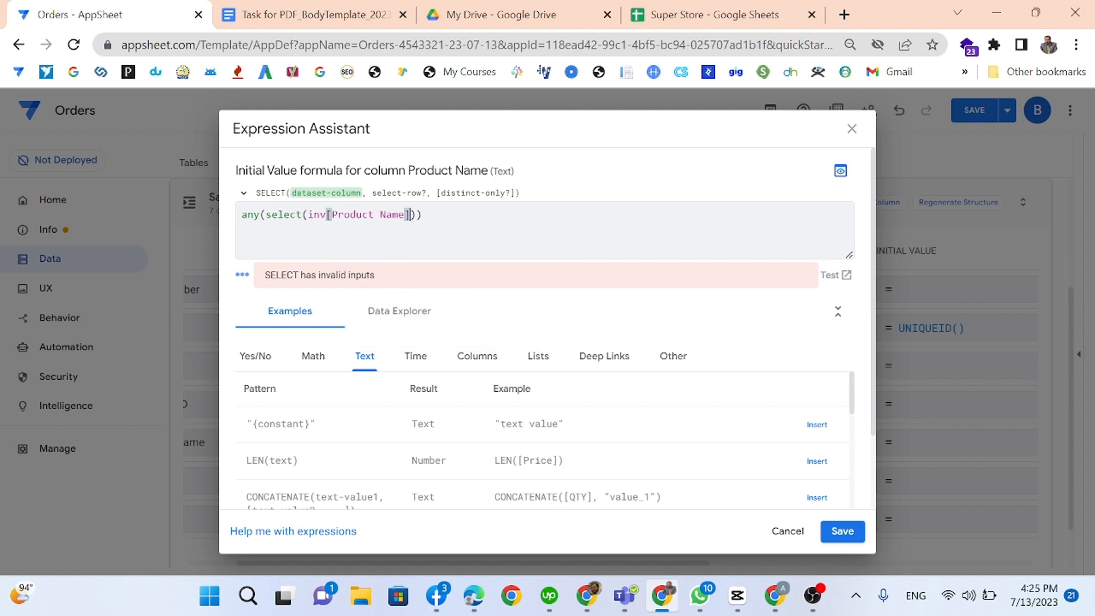
key(Right)
text(,)
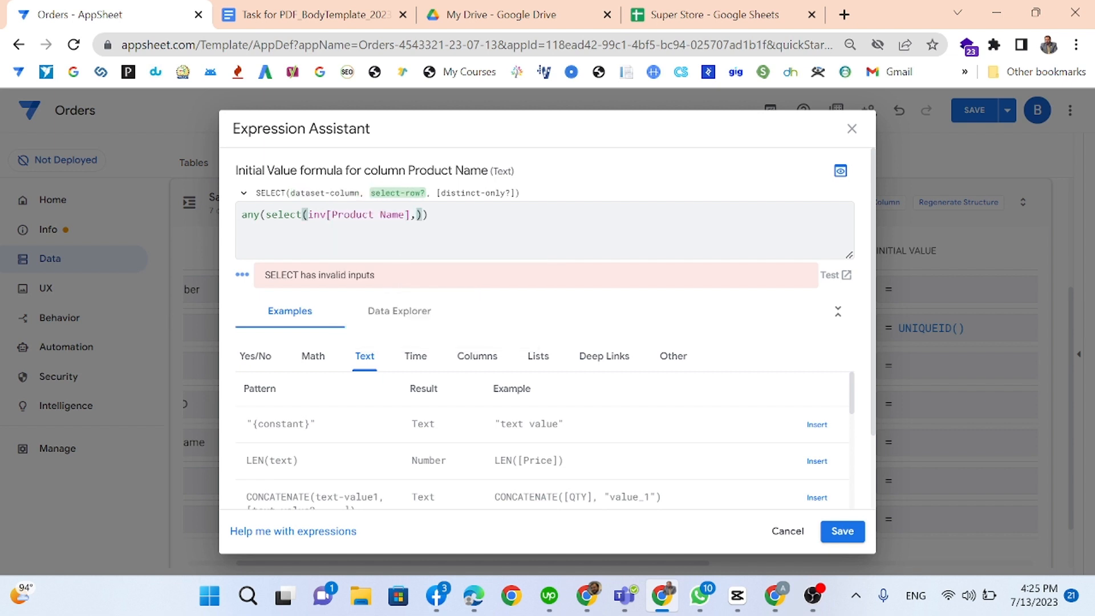
text([)
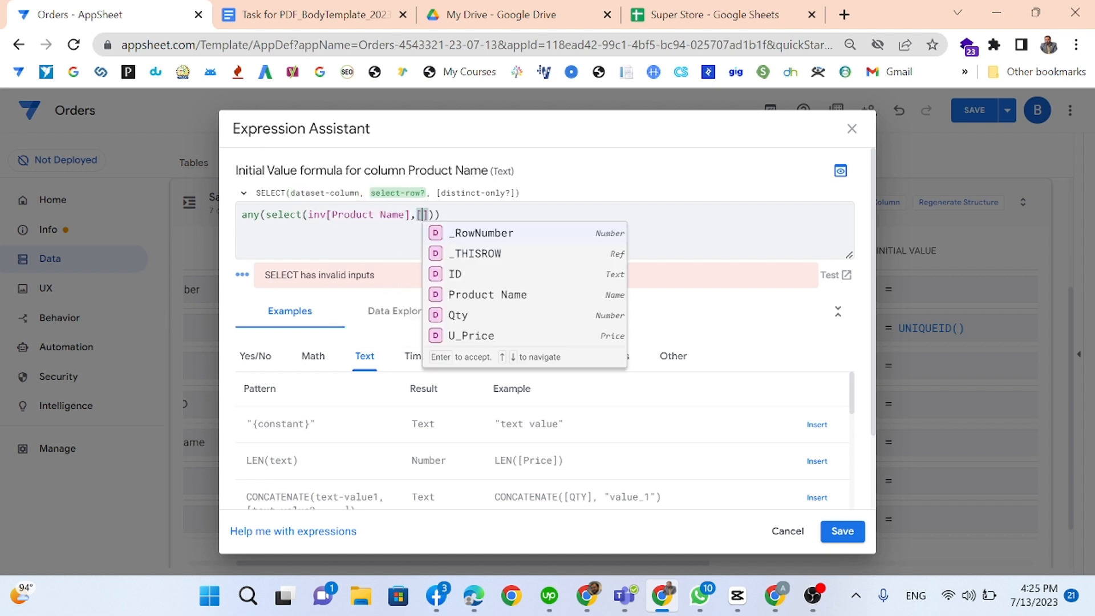
click(476, 277)
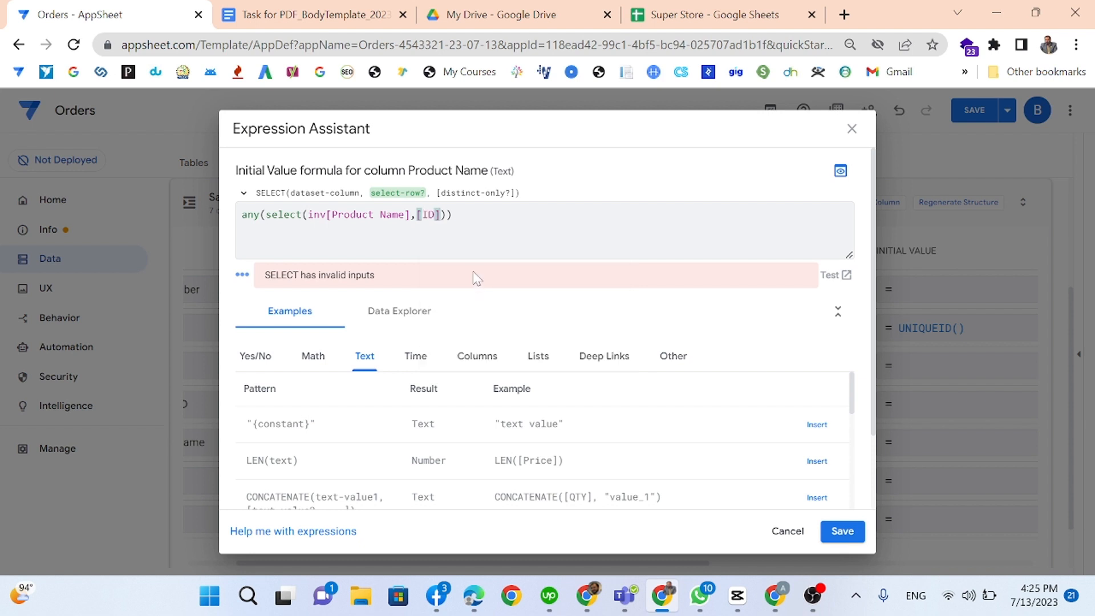
key(Right)
text(=[)
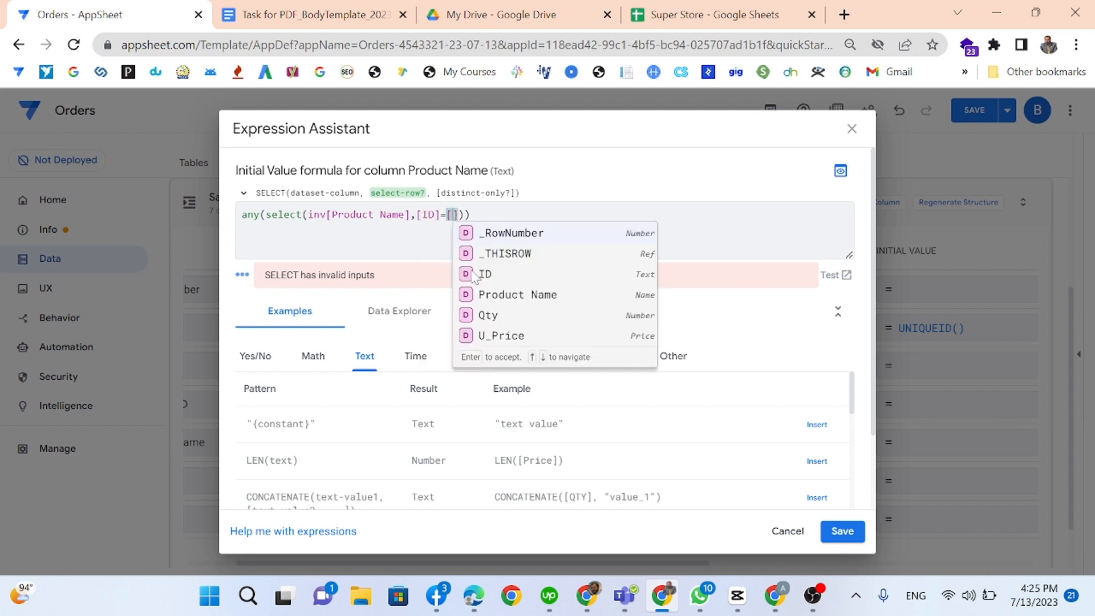
click(508, 254)
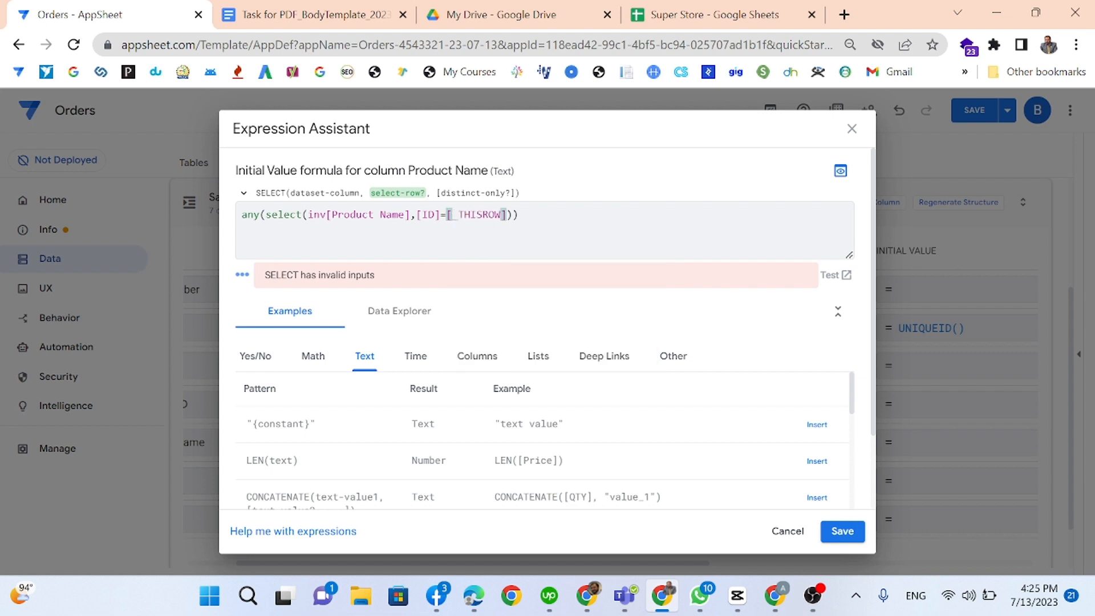
key(Right)
text(.[)
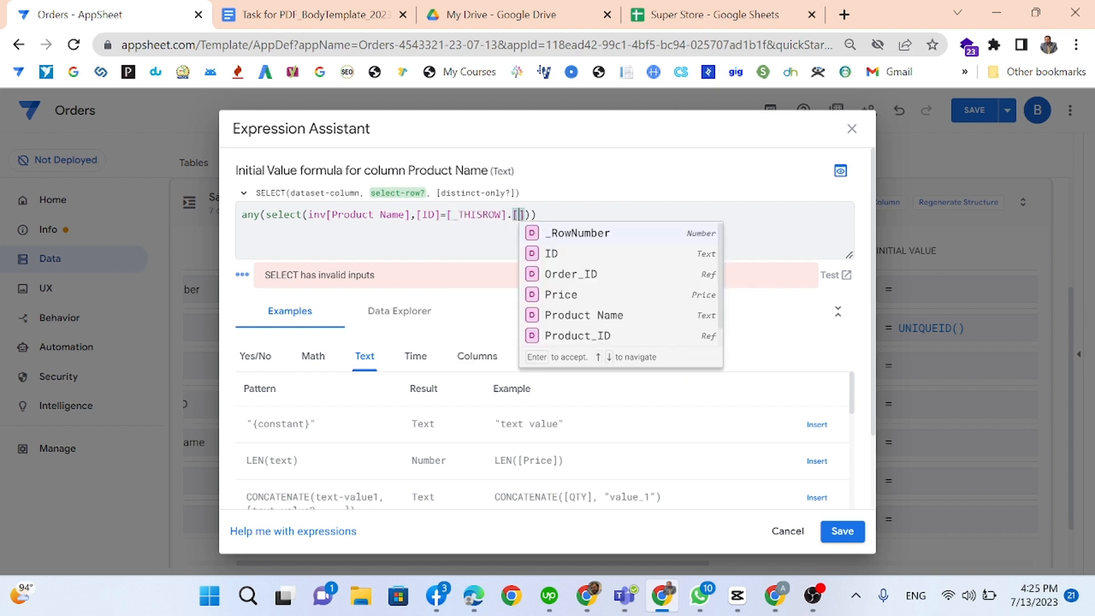
click(567, 335)
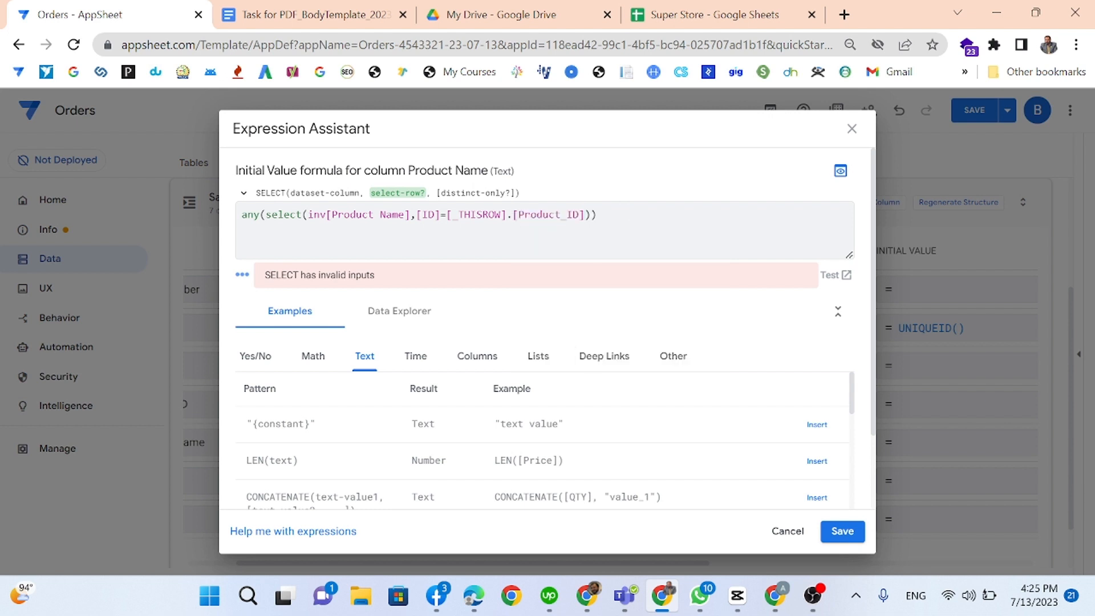
click(597, 215)
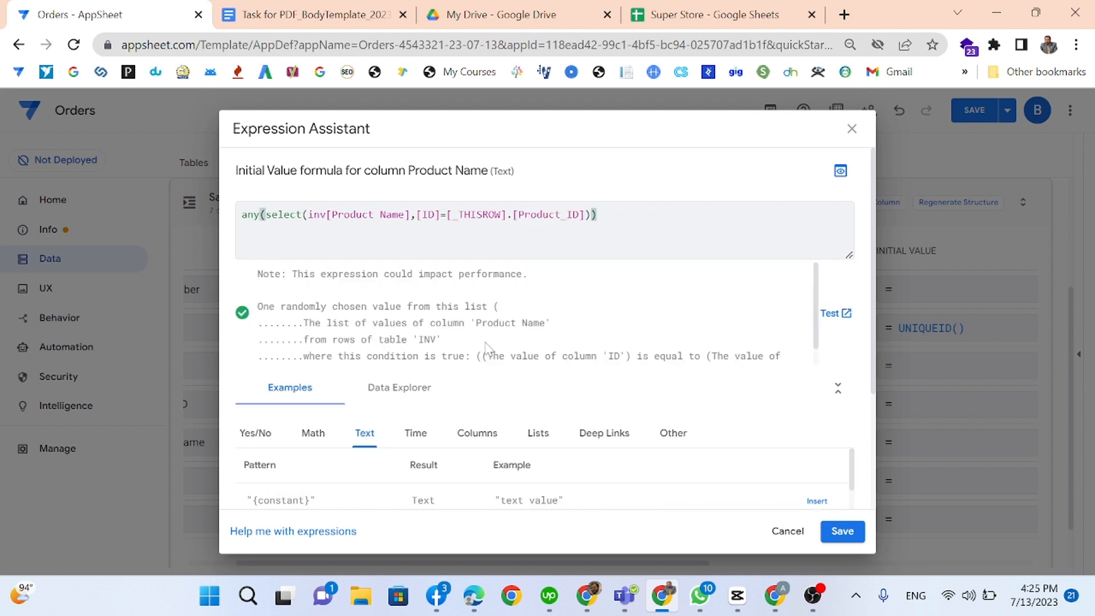
click(827, 537)
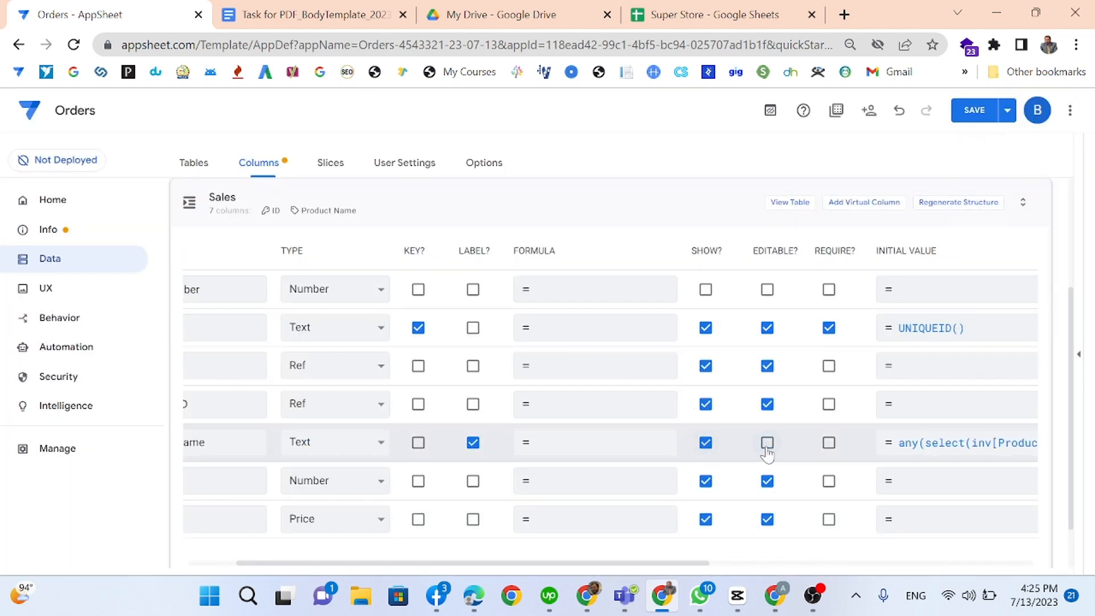
Step: Mark Product Name, Product_ID, Order_ID and QTY as required
click(829, 442)
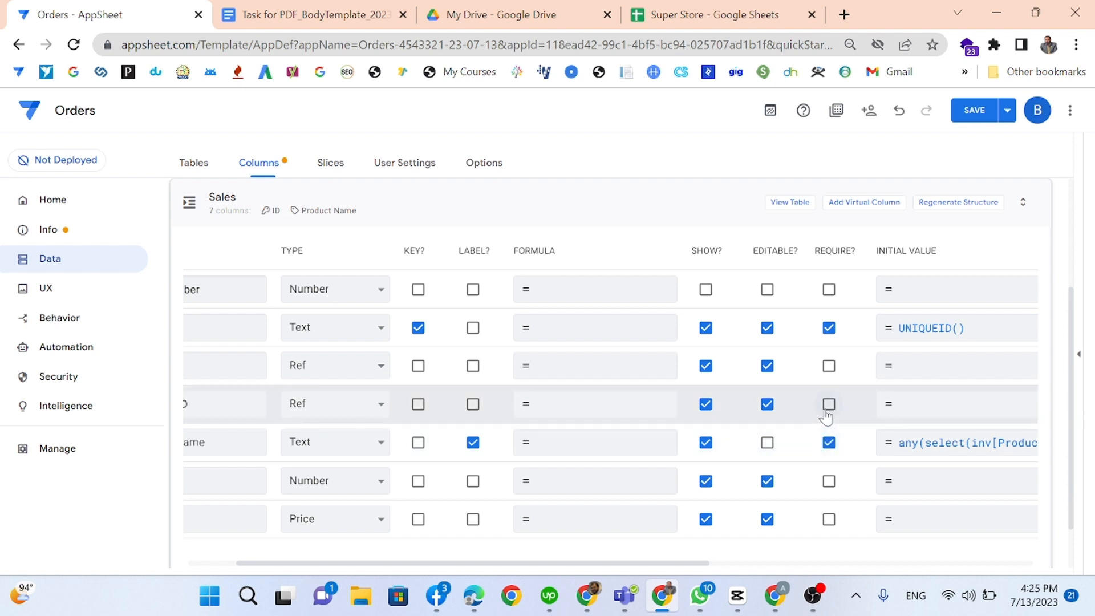
click(827, 407)
click(830, 368)
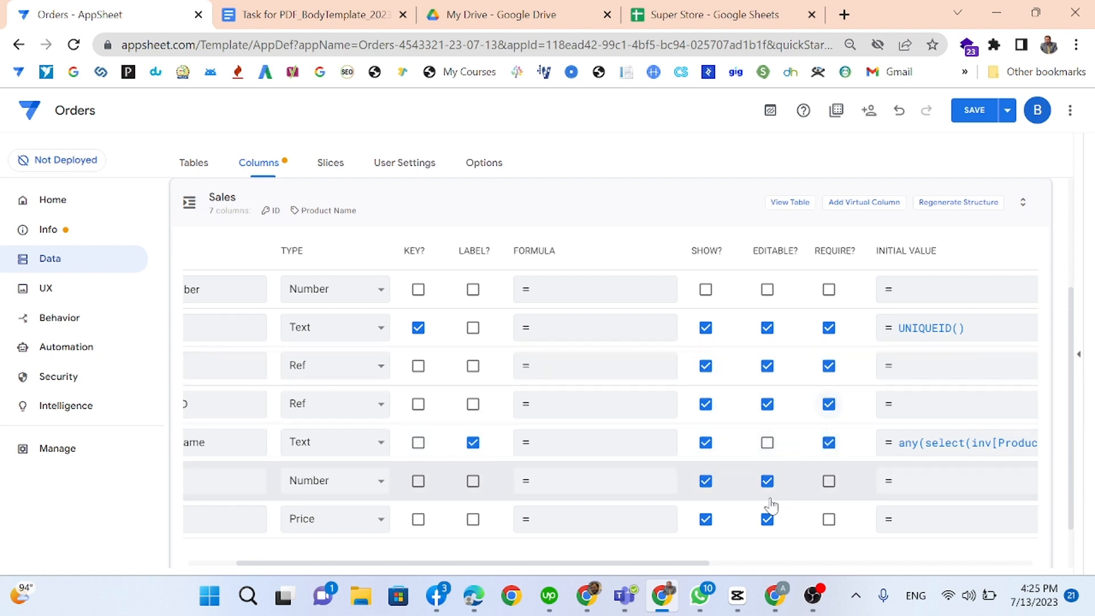
scroll(771, 505, left, 3)
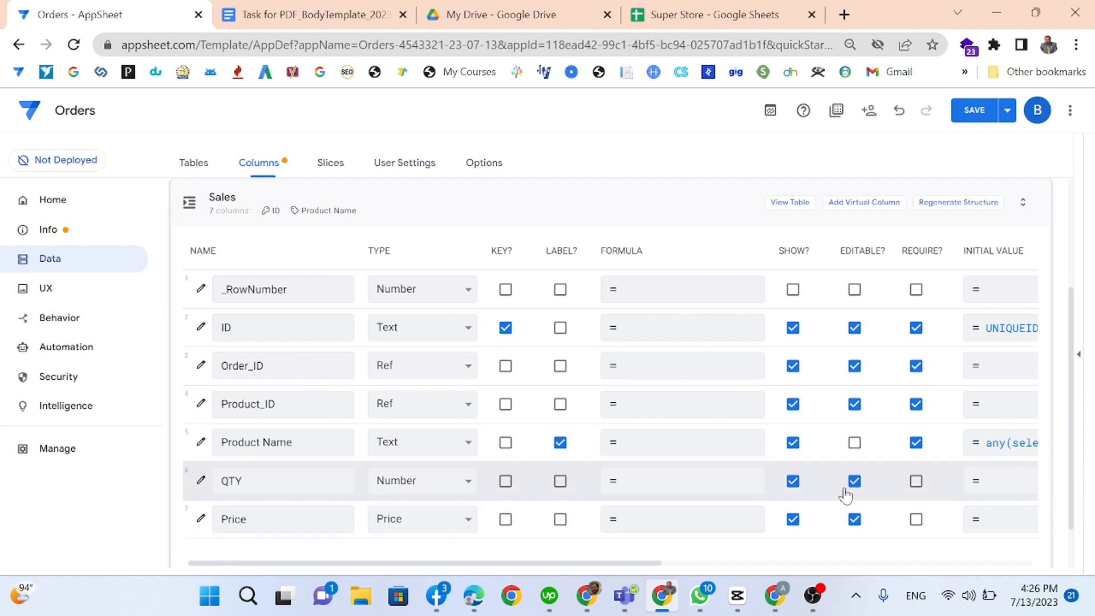
click(916, 480)
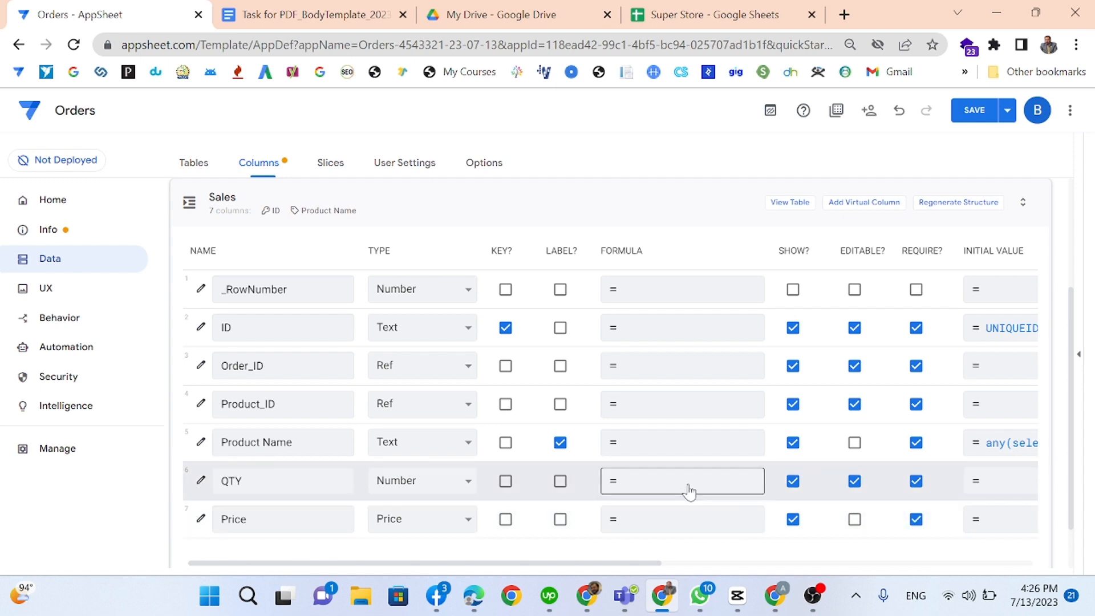
Step: Open the app formula editor for the Price column
click(655, 481)
click(787, 531)
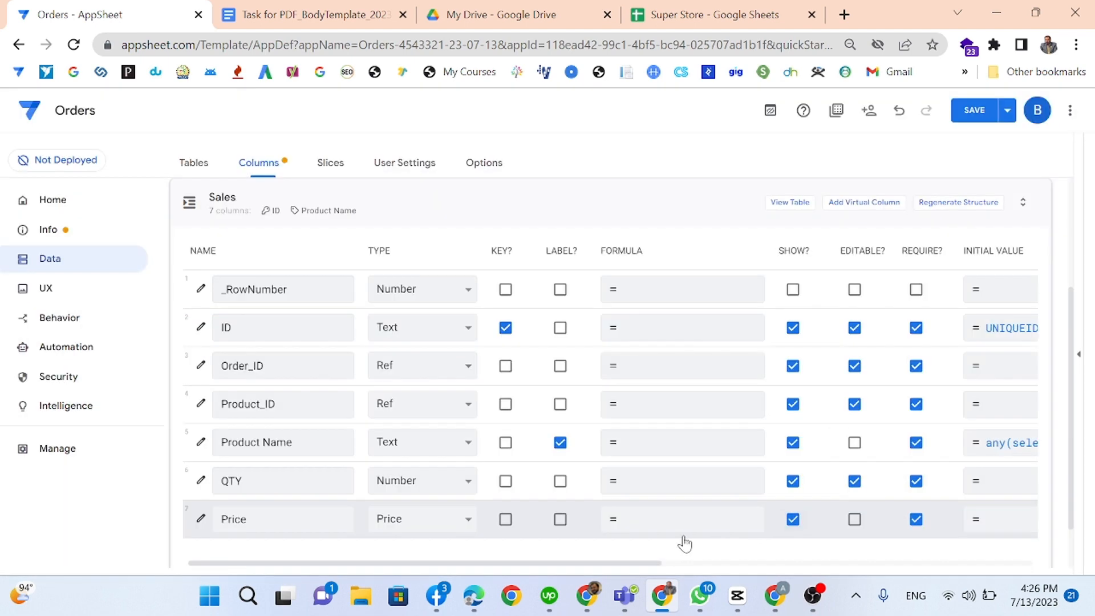
click(674, 521)
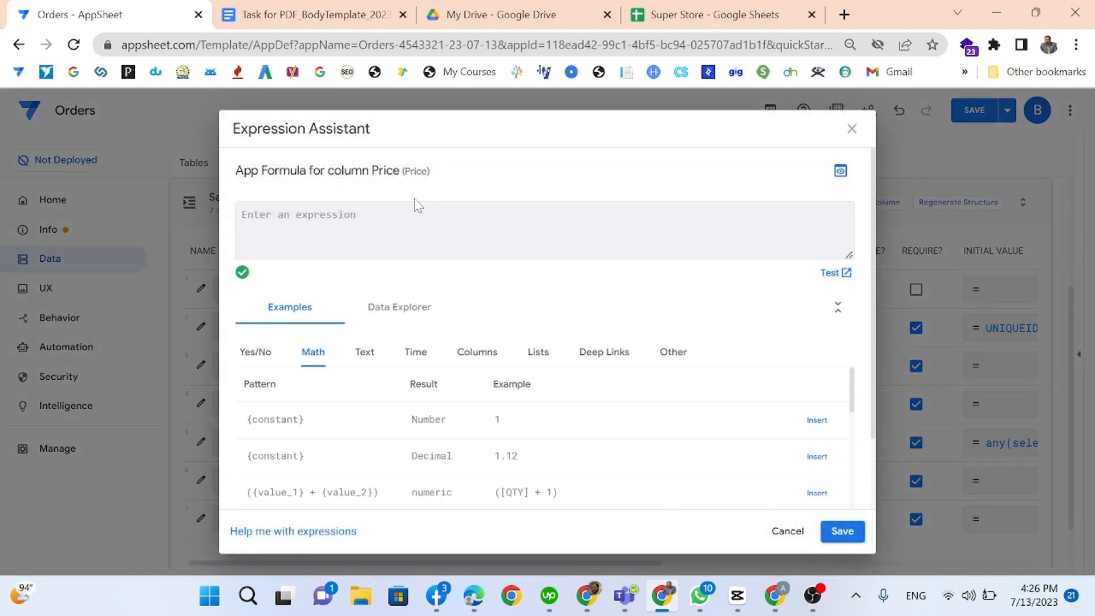
Step: Enter the Price app formula [Product_ID].[U_Price]*[QTY] and save it
text([)
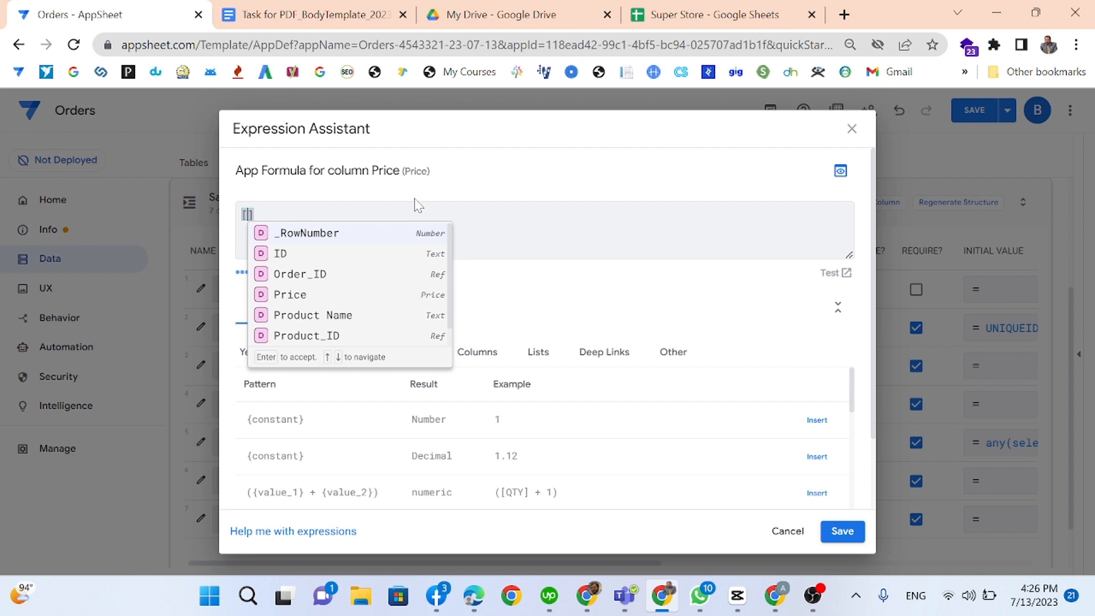
key(Down)
key(Down)
key(Down)
key(Escape)
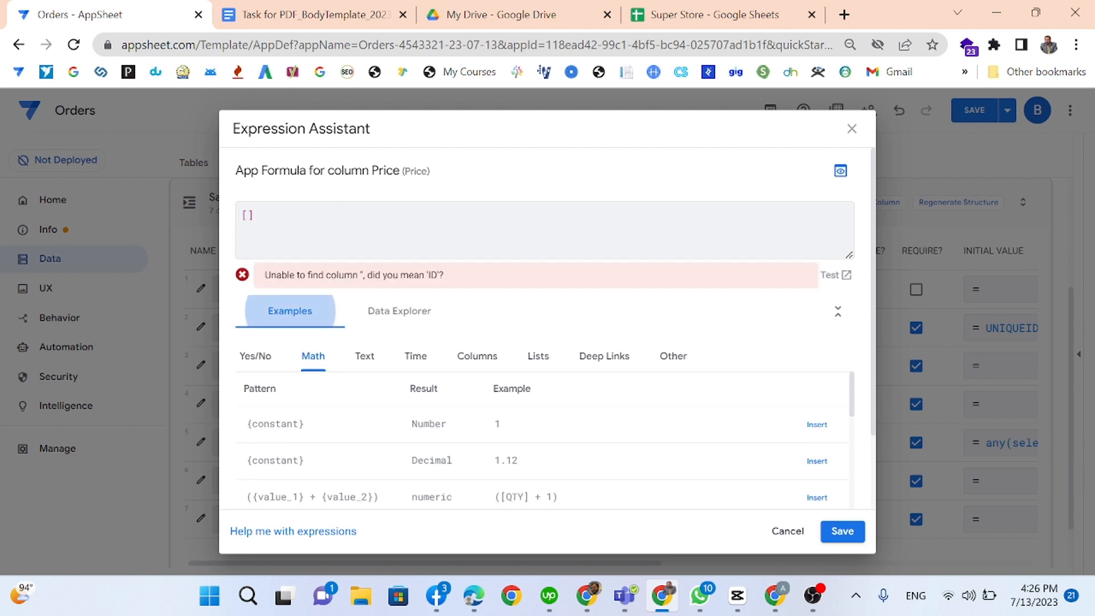
text(pro)
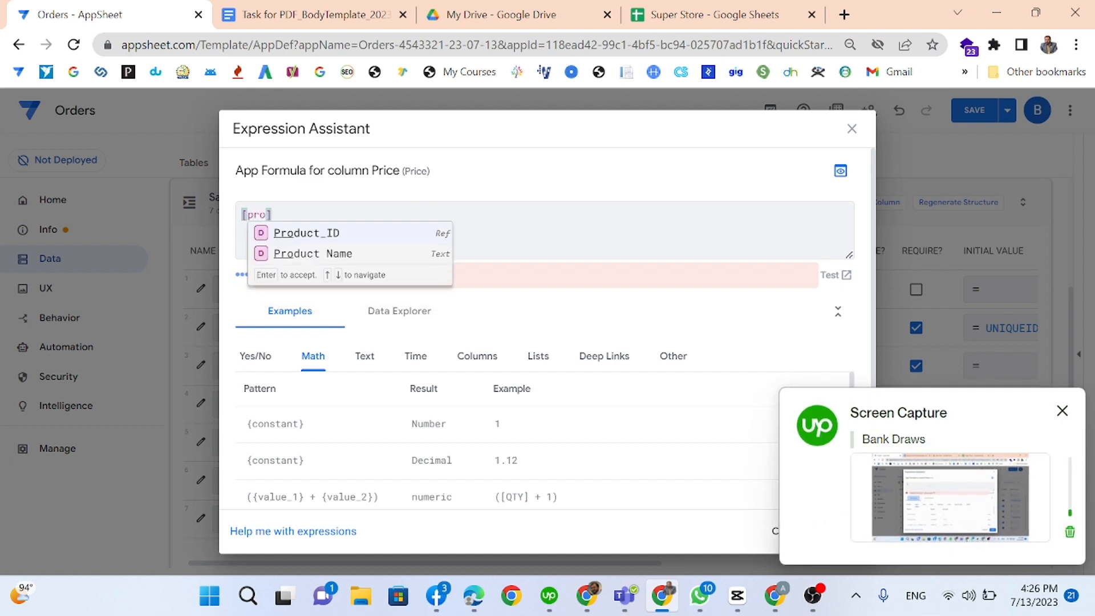
key(Tab)
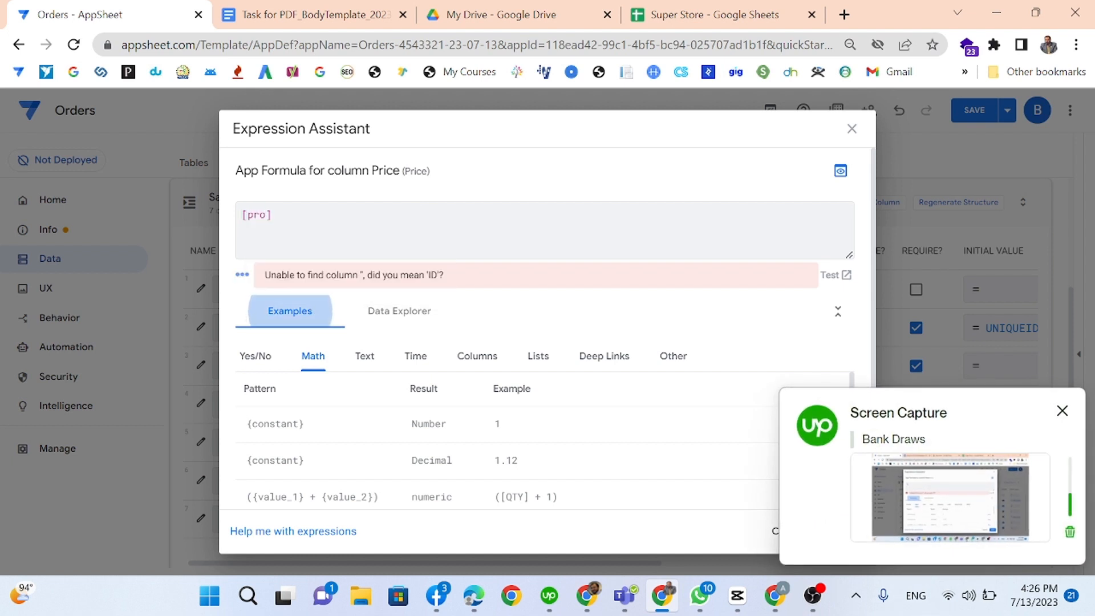
key(shift+Tab)
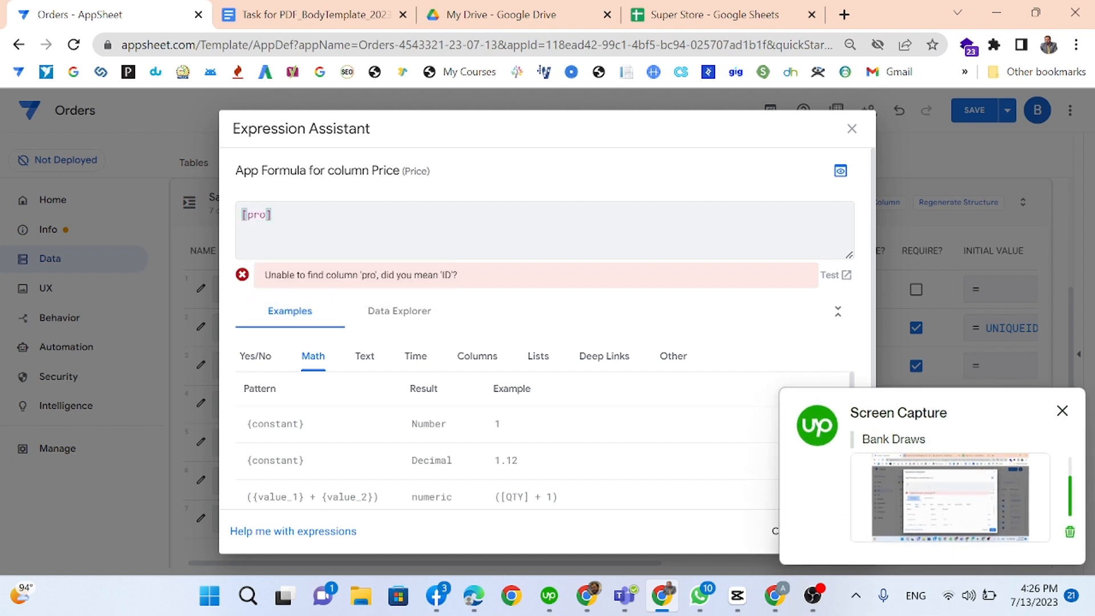
key(Return)
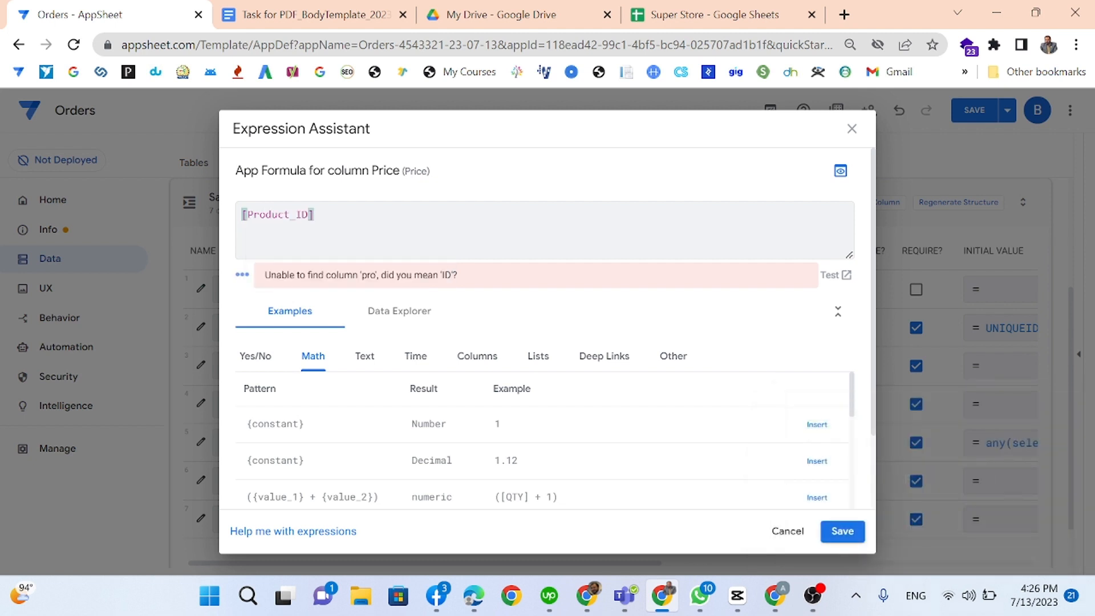
text(.[)
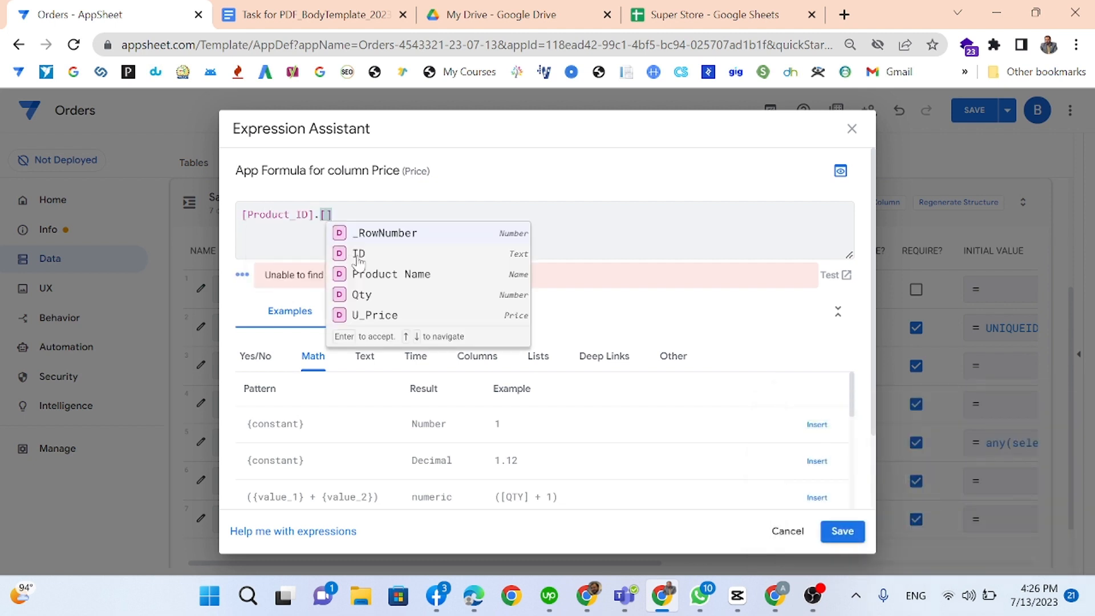
click(376, 318)
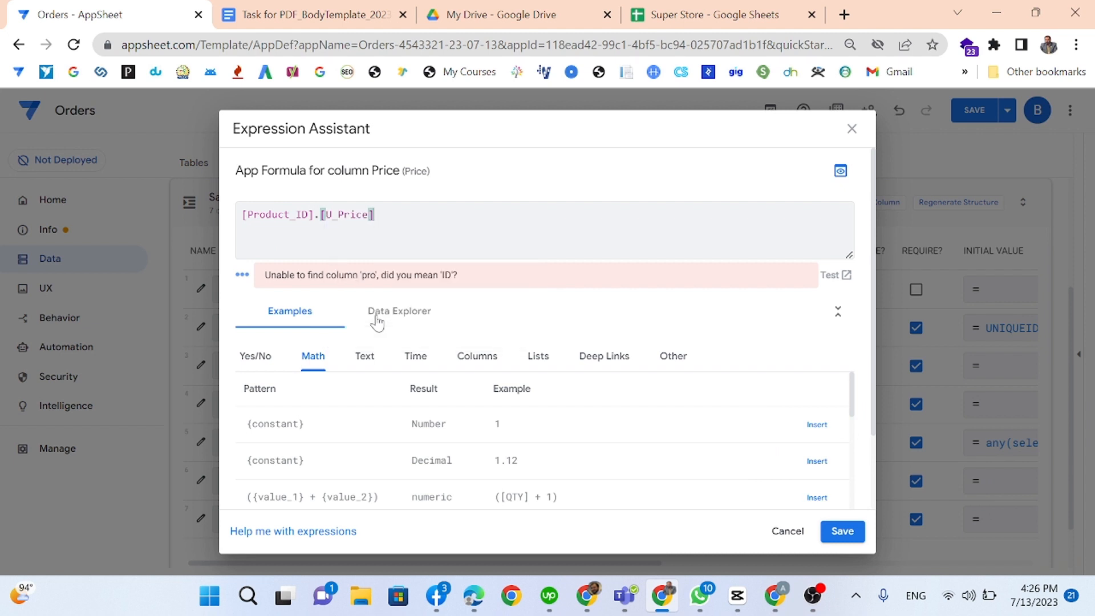
text(*[)
scroll(513, 328, down, 1)
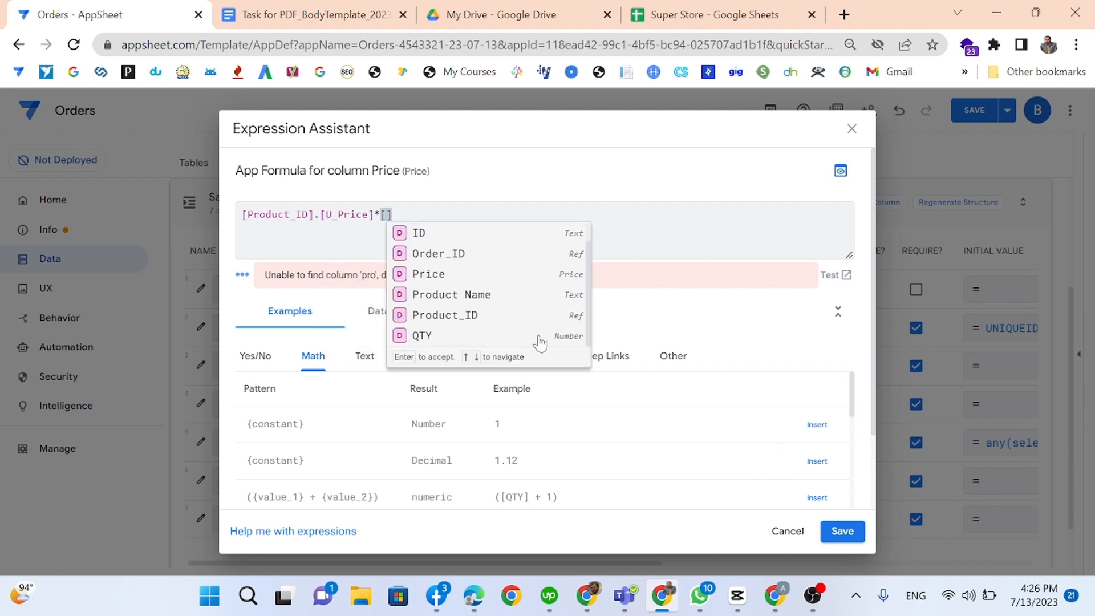
click(422, 336)
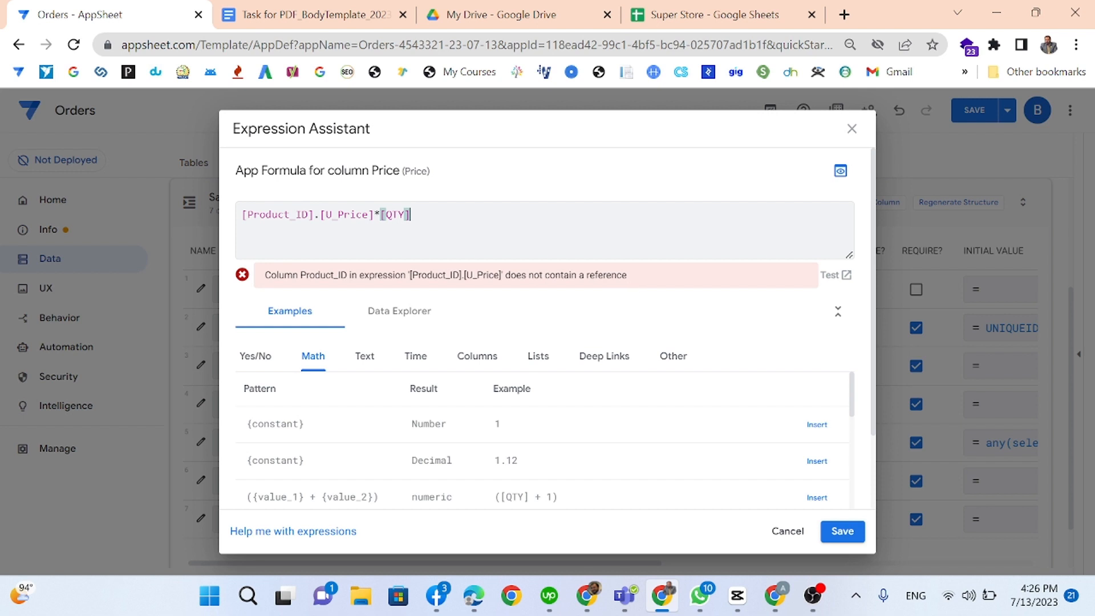
drag(295, 215, 260, 214)
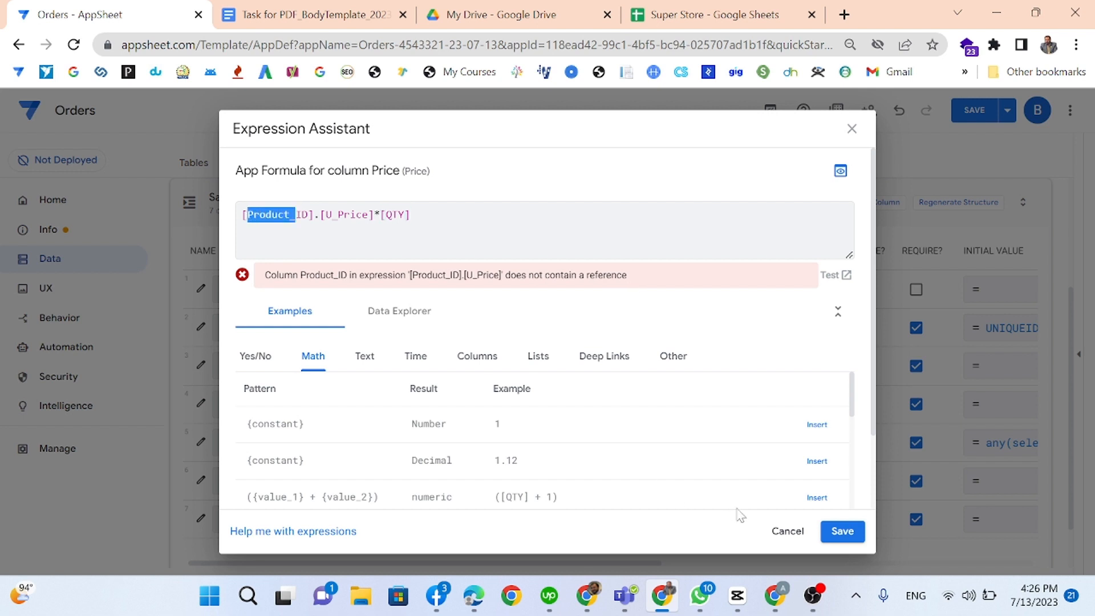
click(830, 531)
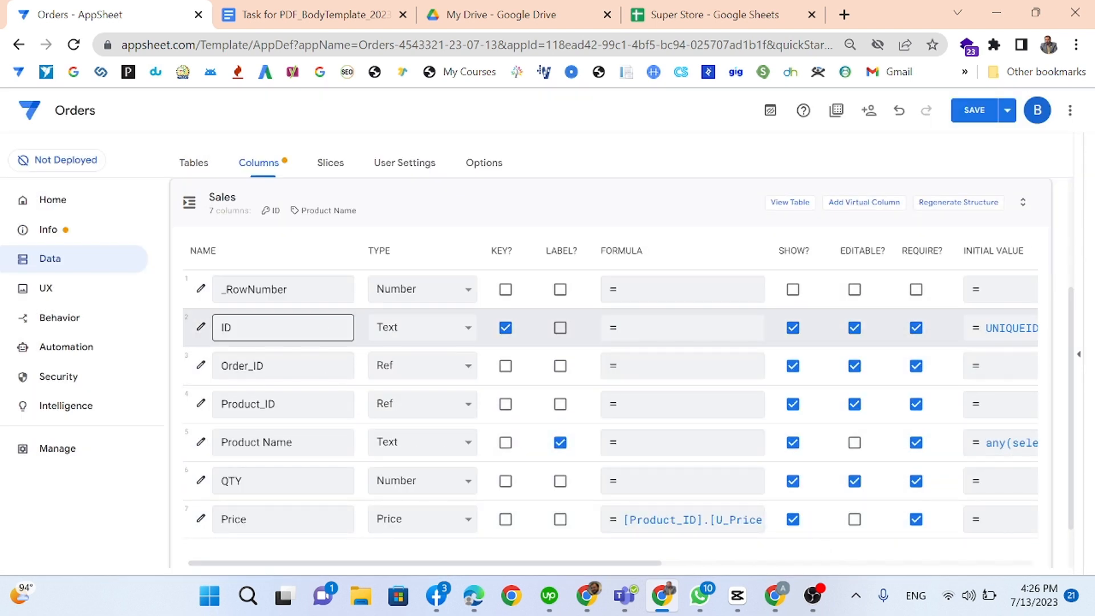
Step: Save the app and review INV's new Related Sales REF_ROWS formula
click(358, 204)
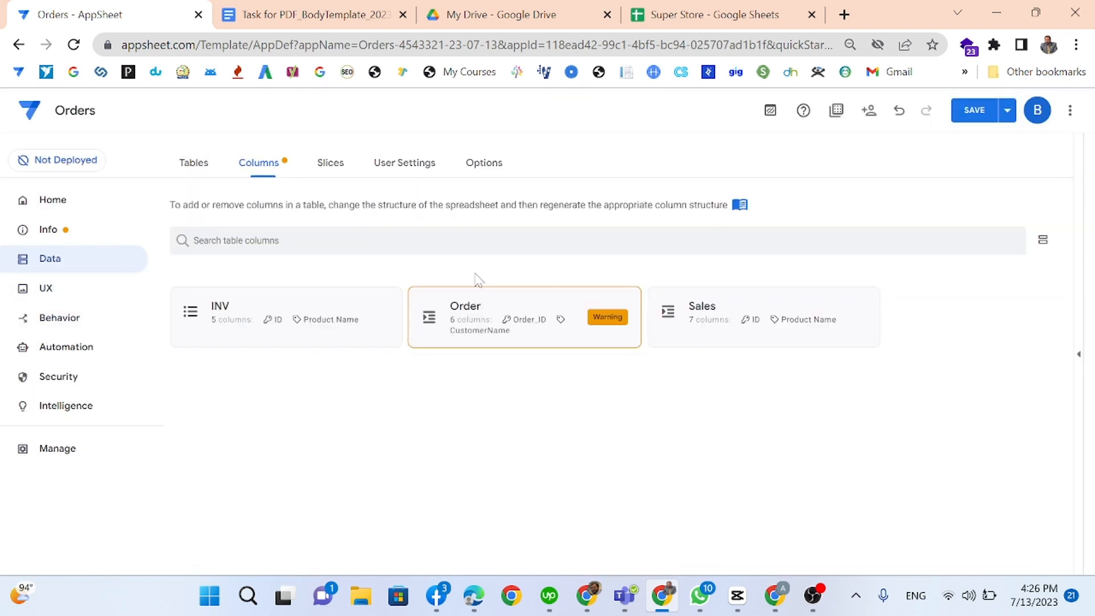
click(308, 320)
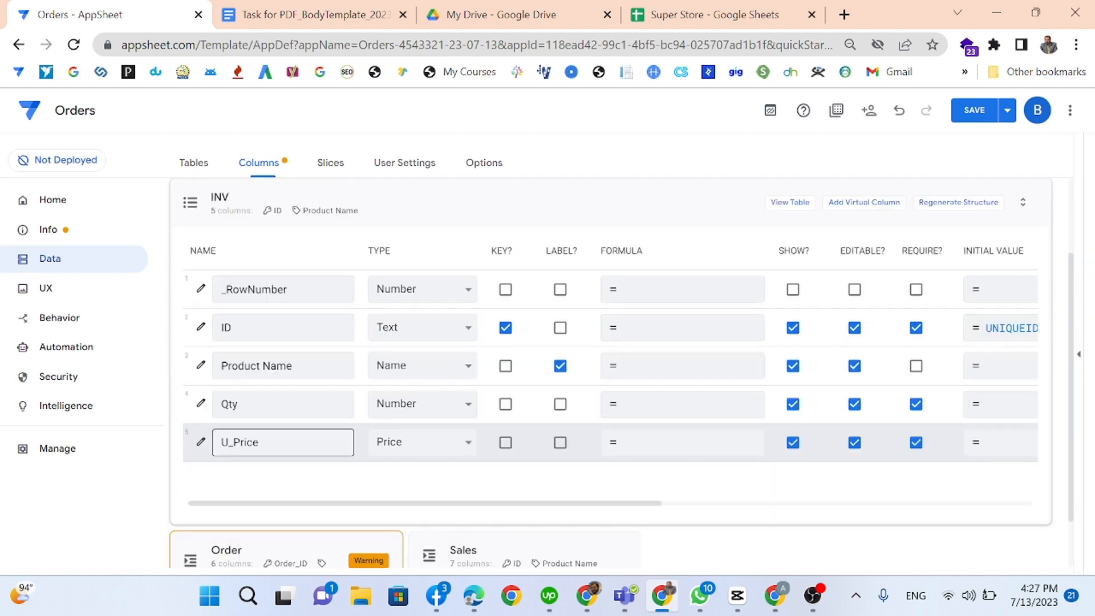
scroll(475, 411, up, 5)
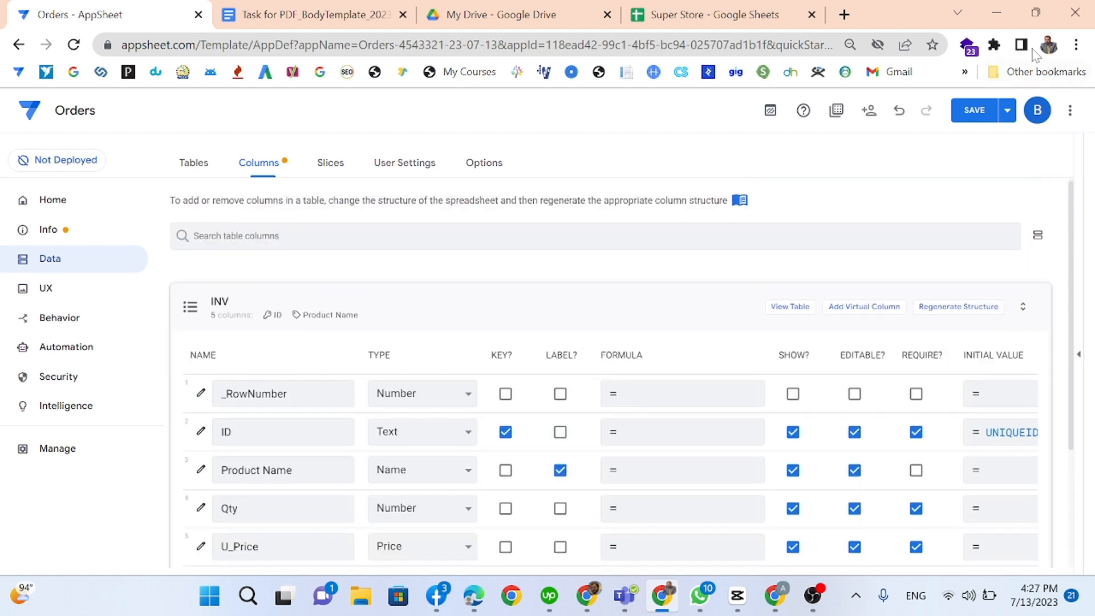
click(975, 110)
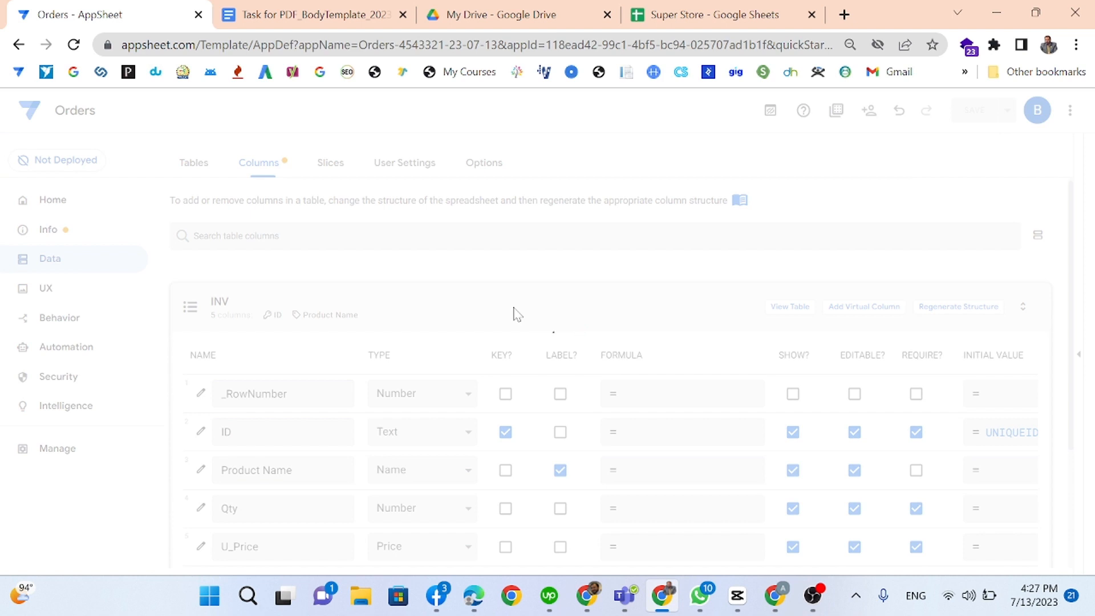
scroll(517, 313, down, 3)
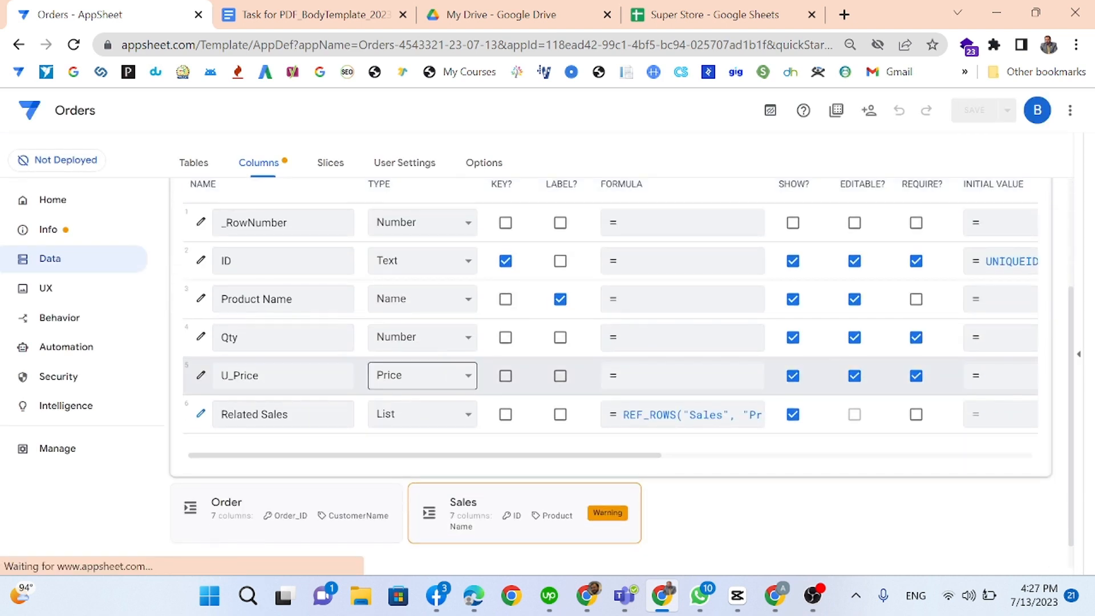
click(684, 414)
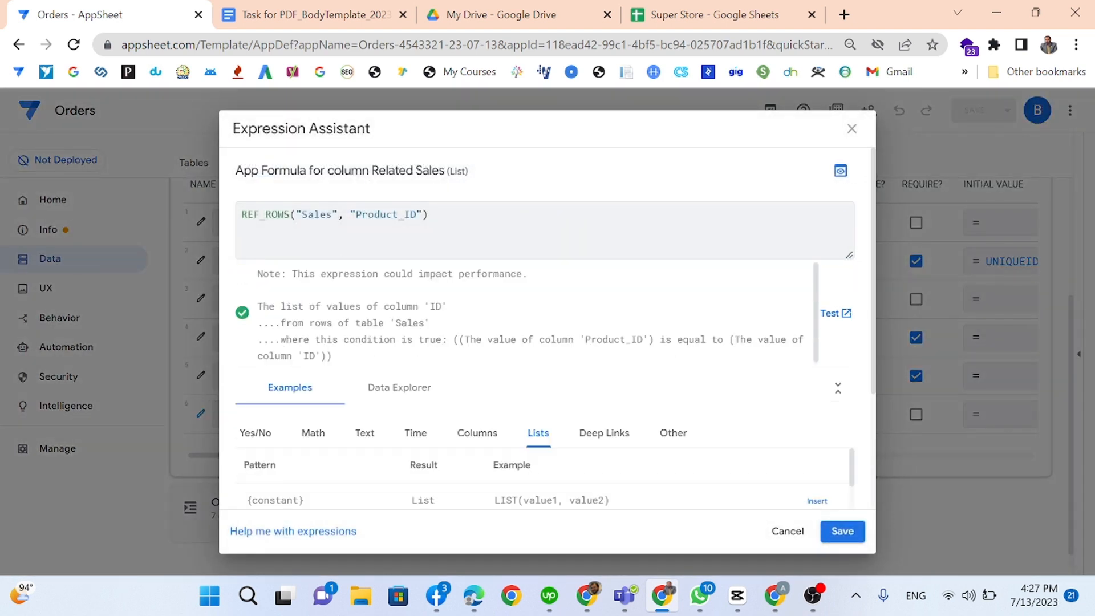
click(842, 530)
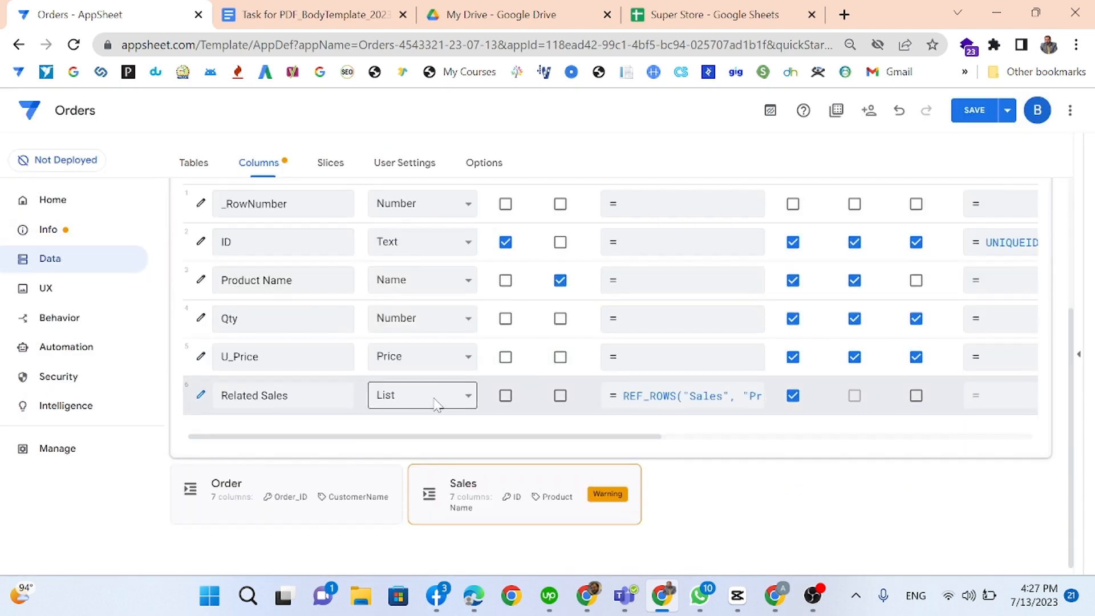
Step: Recheck the now-valid Sales Price formula and save the app again
click(459, 485)
scroll(428, 452, down, 3)
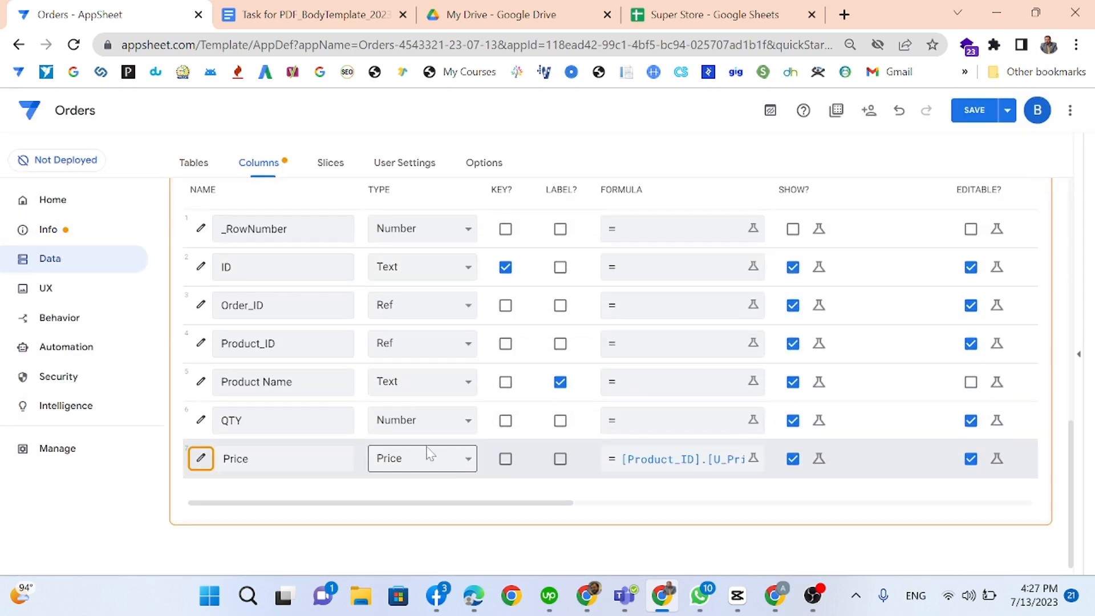
click(655, 469)
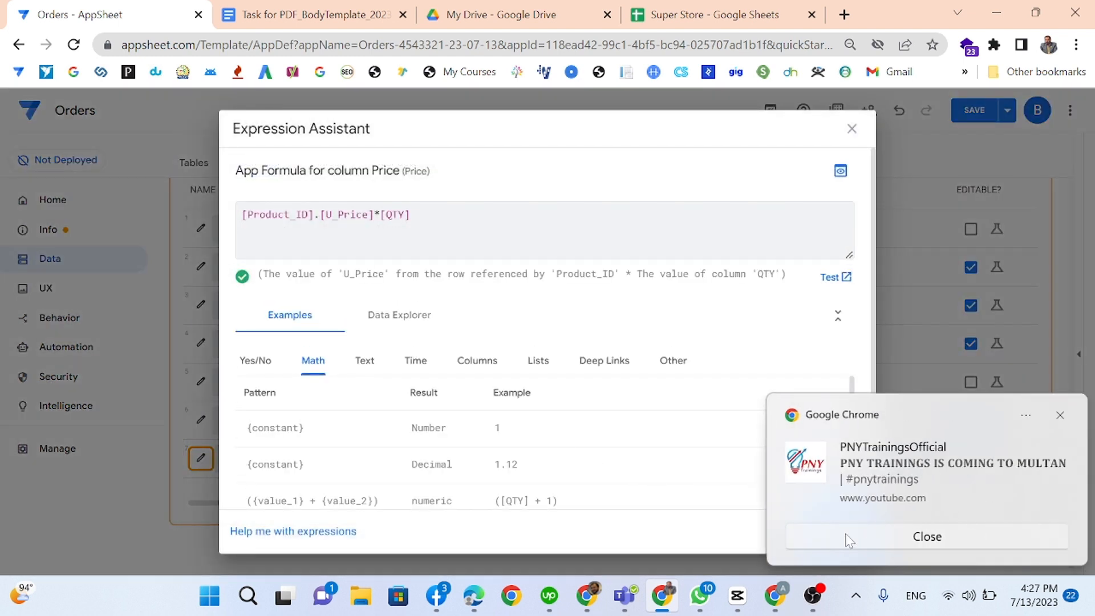
click(906, 536)
click(843, 531)
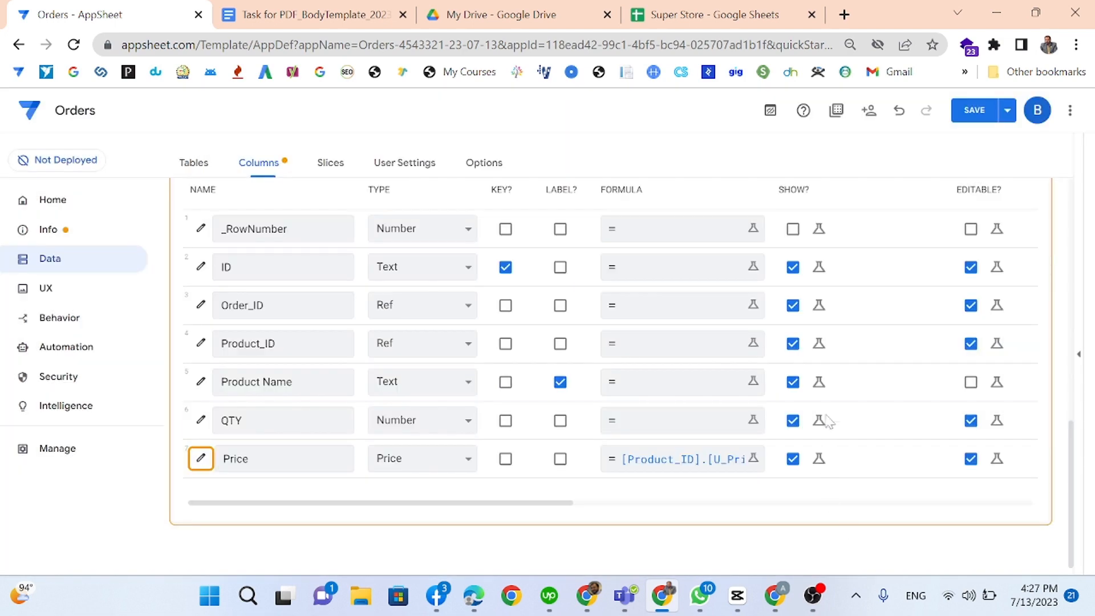
click(990, 110)
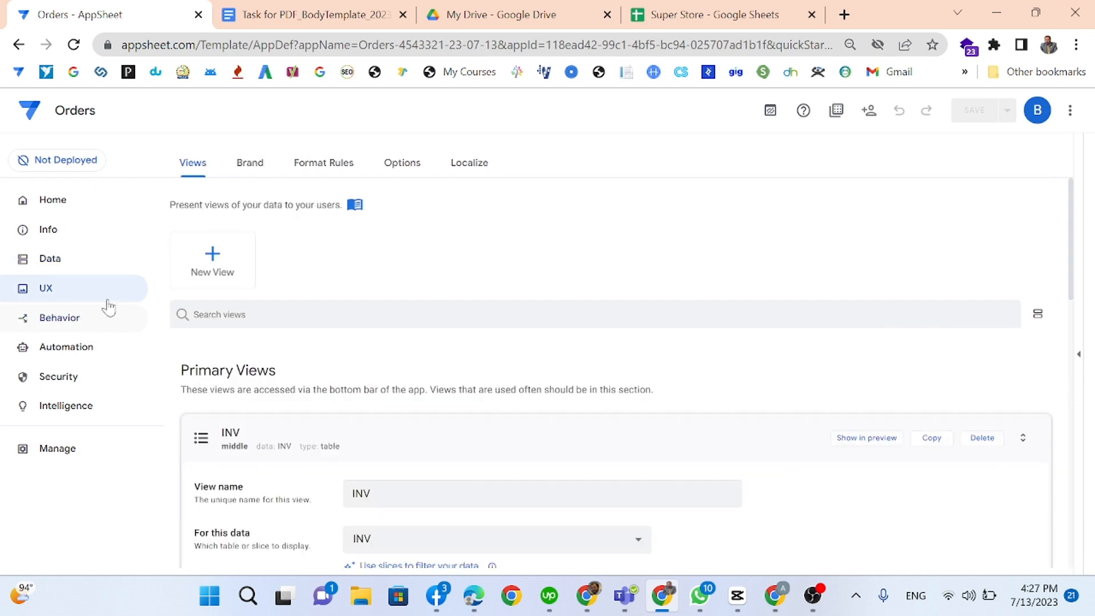
Step: Create and save a Sales table view for the Order data, then open the preview
click(196, 272)
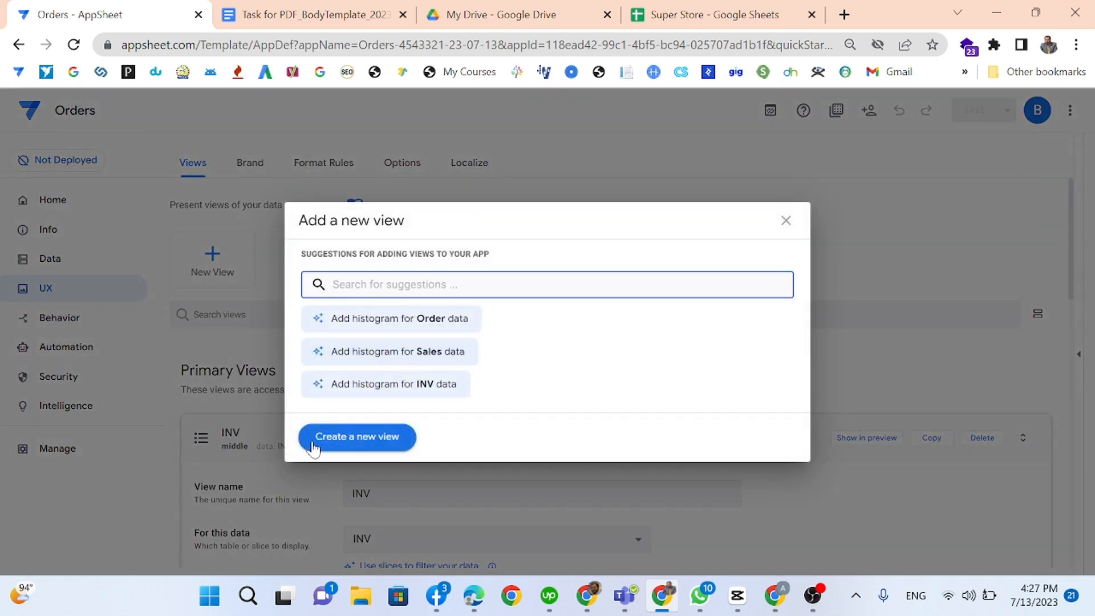
click(312, 440)
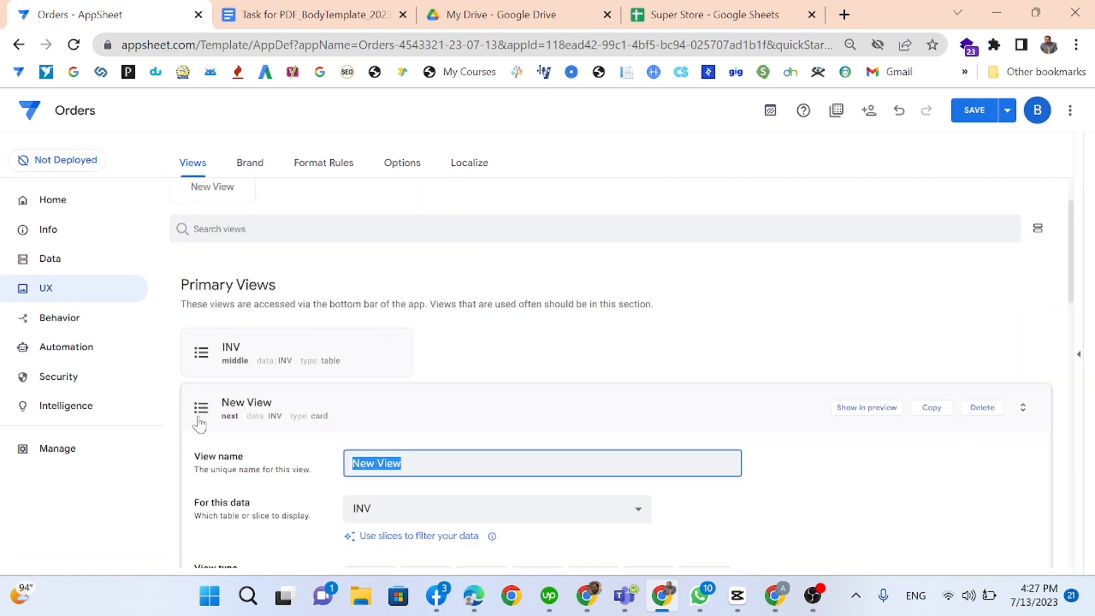
text(Sales)
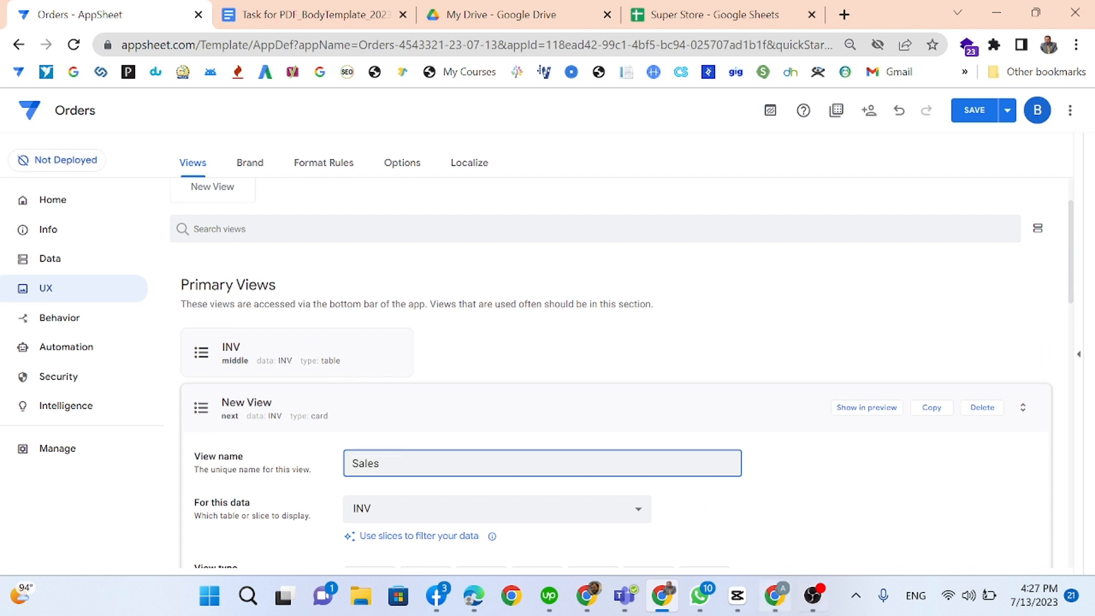
click(547, 516)
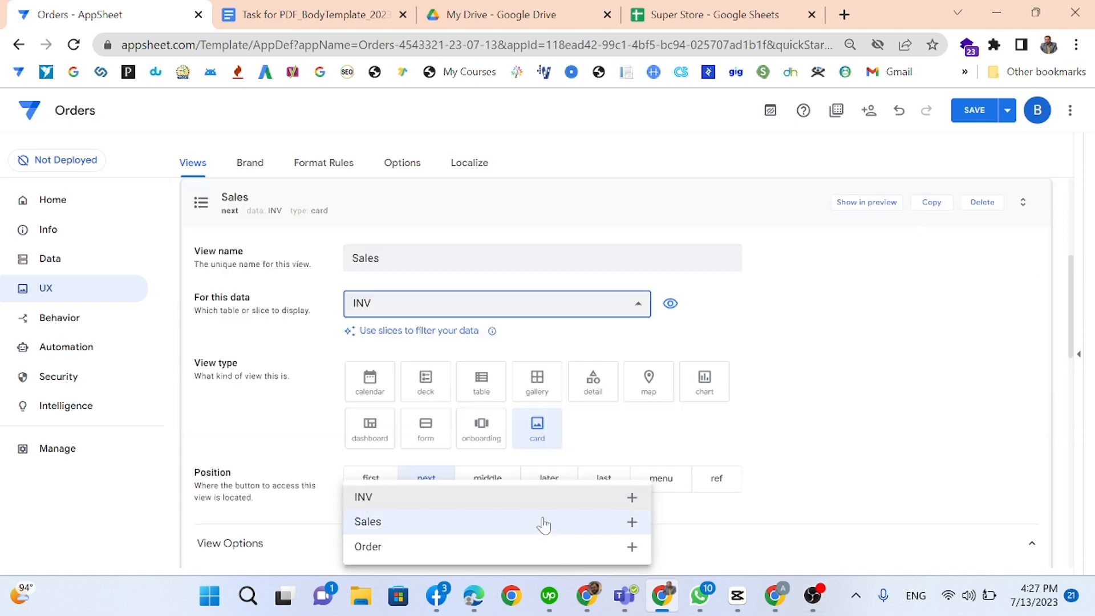
click(416, 547)
scroll(575, 425, down, 3)
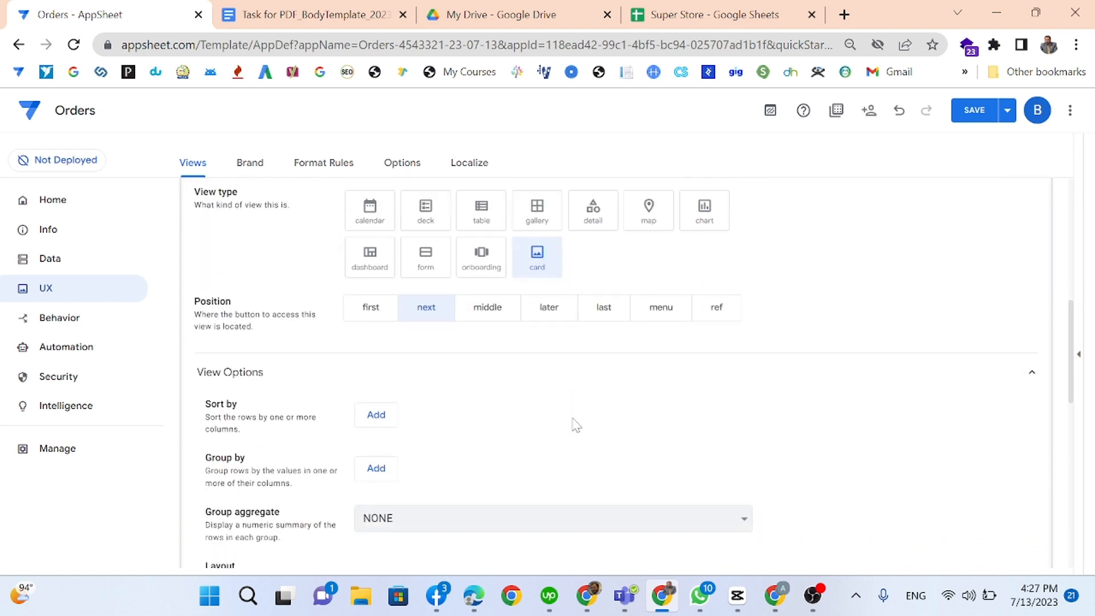
scroll(575, 423, up, 2)
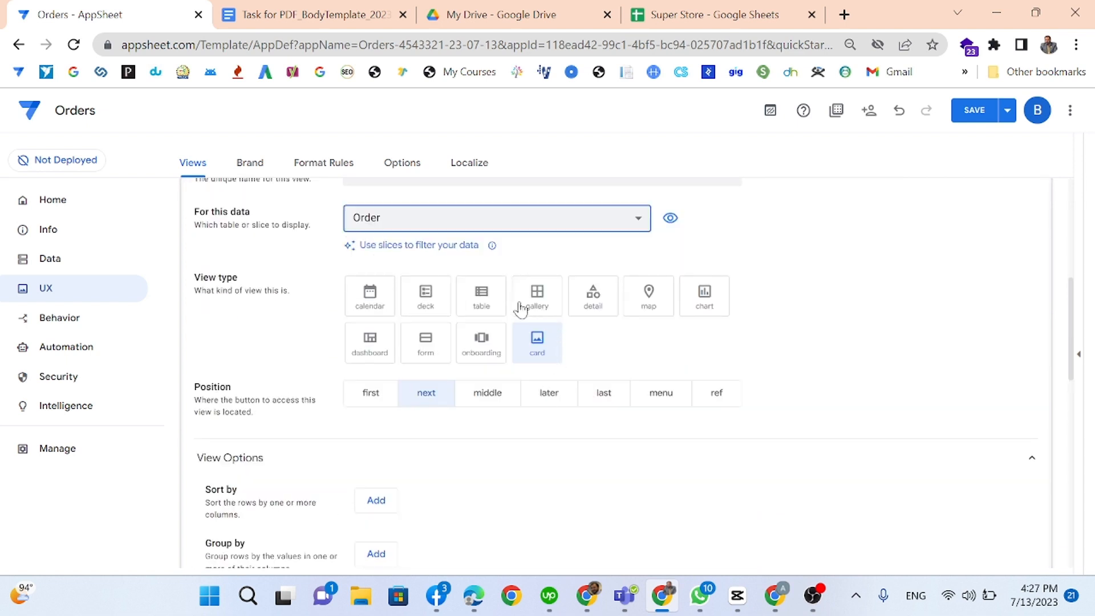
click(481, 294)
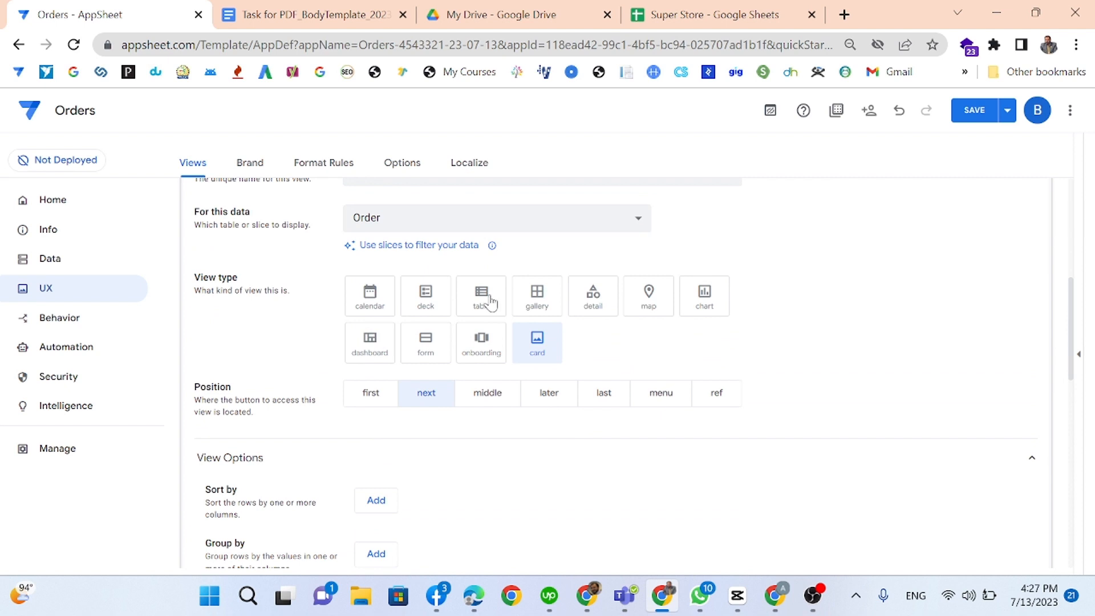
click(963, 114)
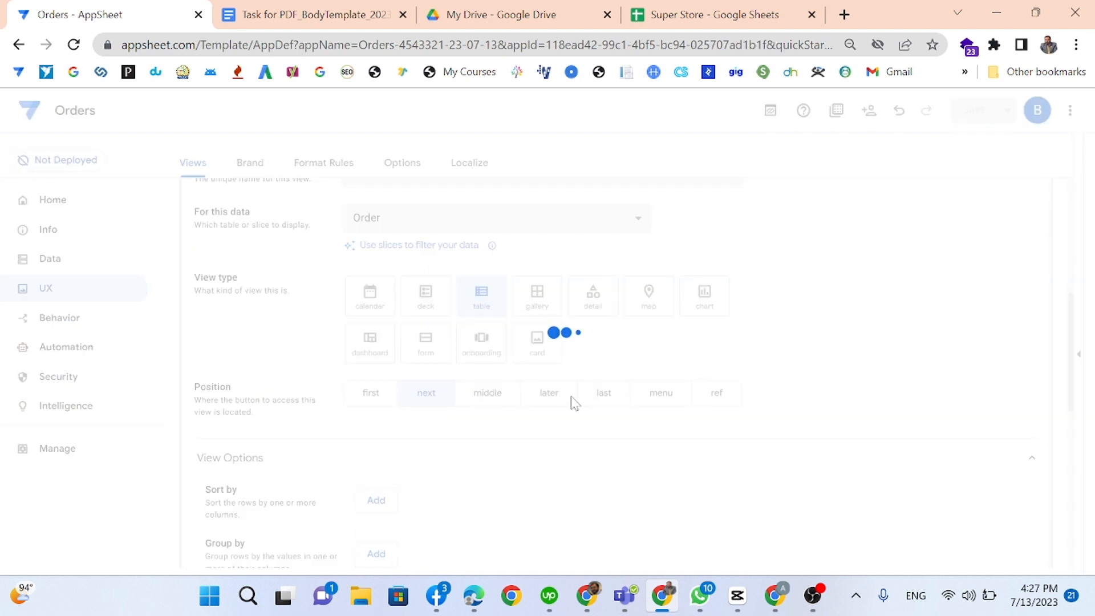
click(1078, 357)
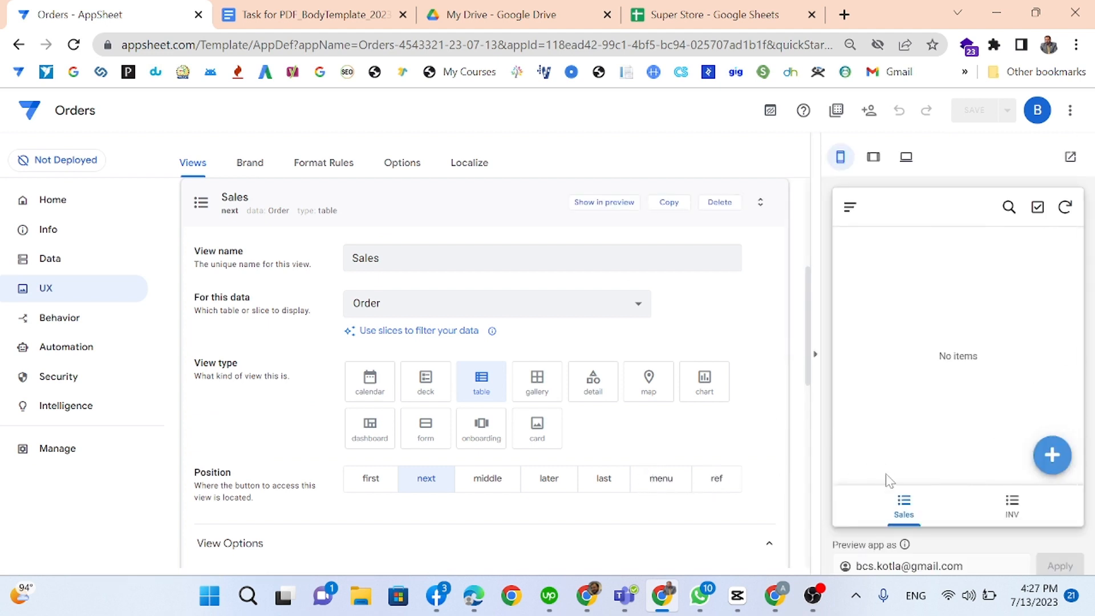
Step: In the preview's Sales view, add and save a new order with the customer's name
click(892, 506)
click(1066, 462)
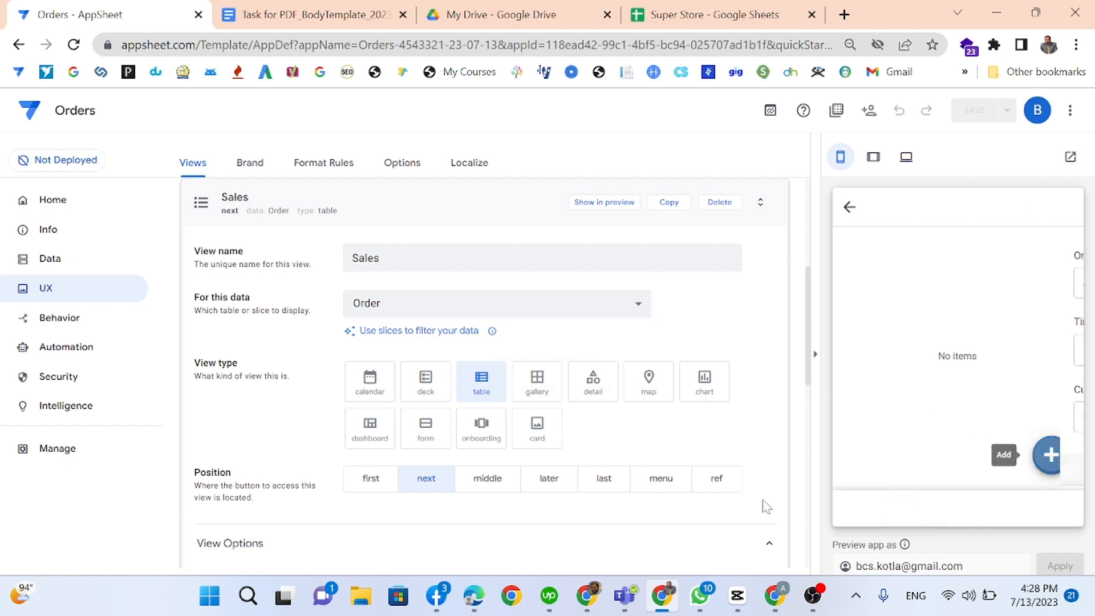
key(Tab)
key(Tab)
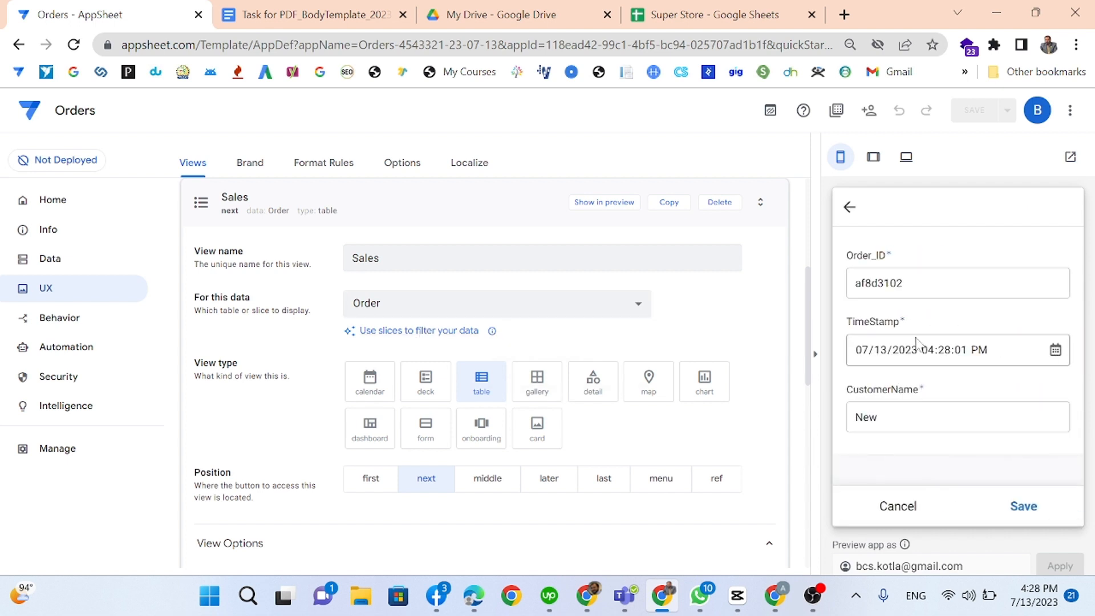
key(Tab)
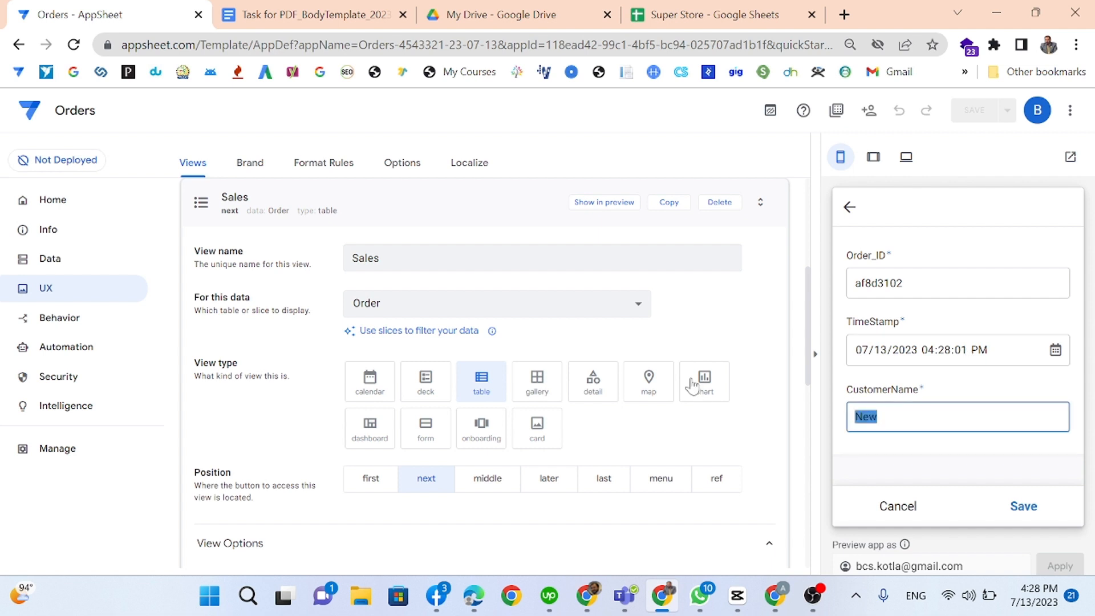
click(1014, 506)
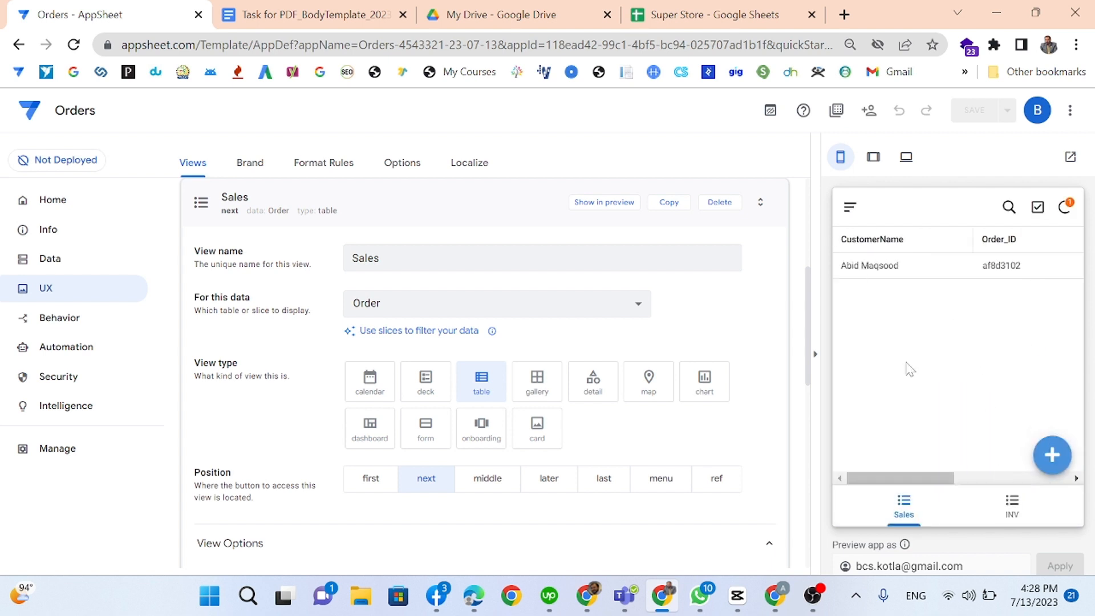
Step: Open the new order's detail view showing its Related Sales
mouse_move(884, 479)
mouse_down()
mouse_move(1015, 491)
mouse_move(881, 482)
mouse_up()
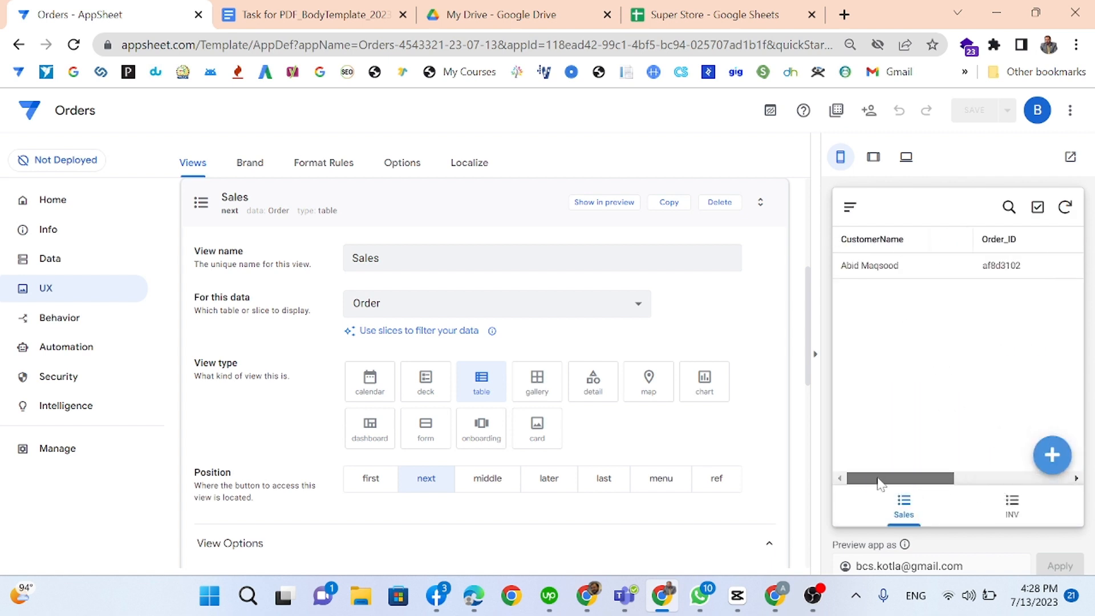
click(898, 269)
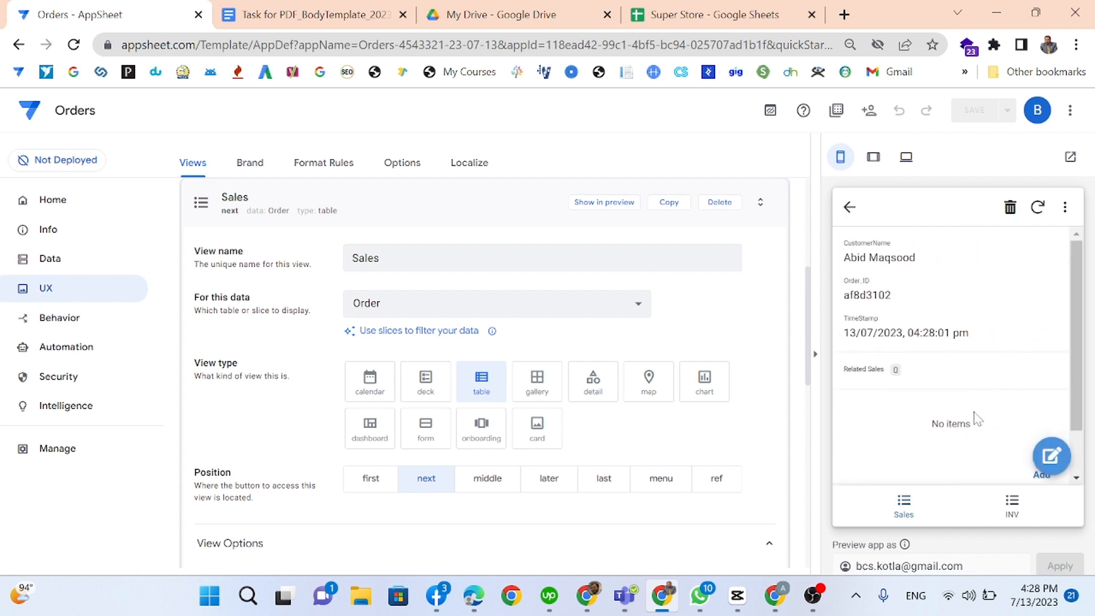
scroll(976, 420, down, 1)
scroll(890, 302, up, 1)
scroll(970, 387, down, 1)
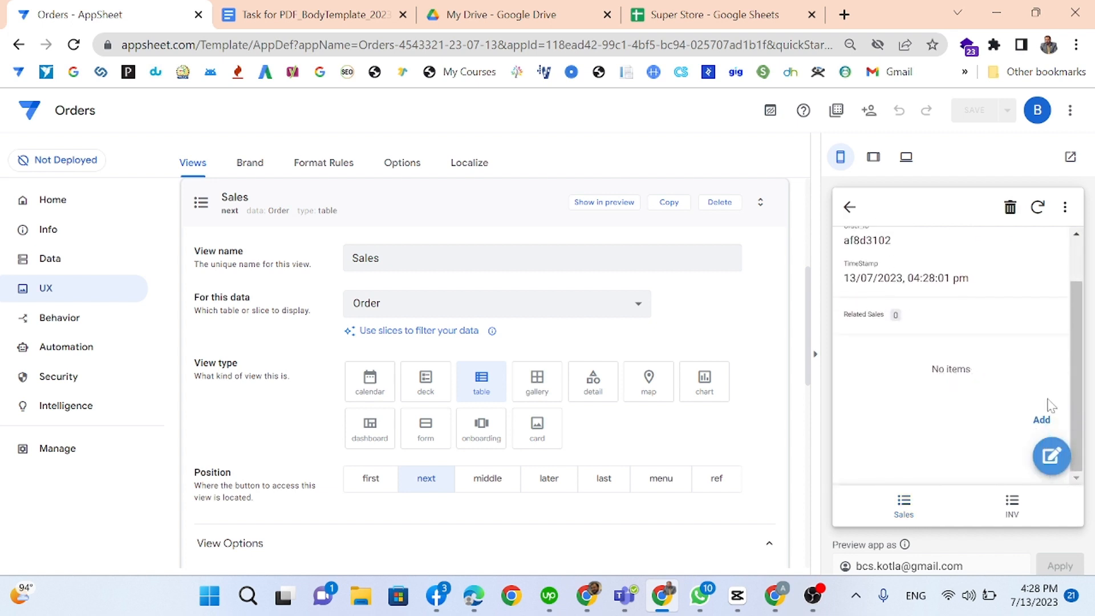
Step: Add a related sales line for Mouse with quantity 2
click(1038, 420)
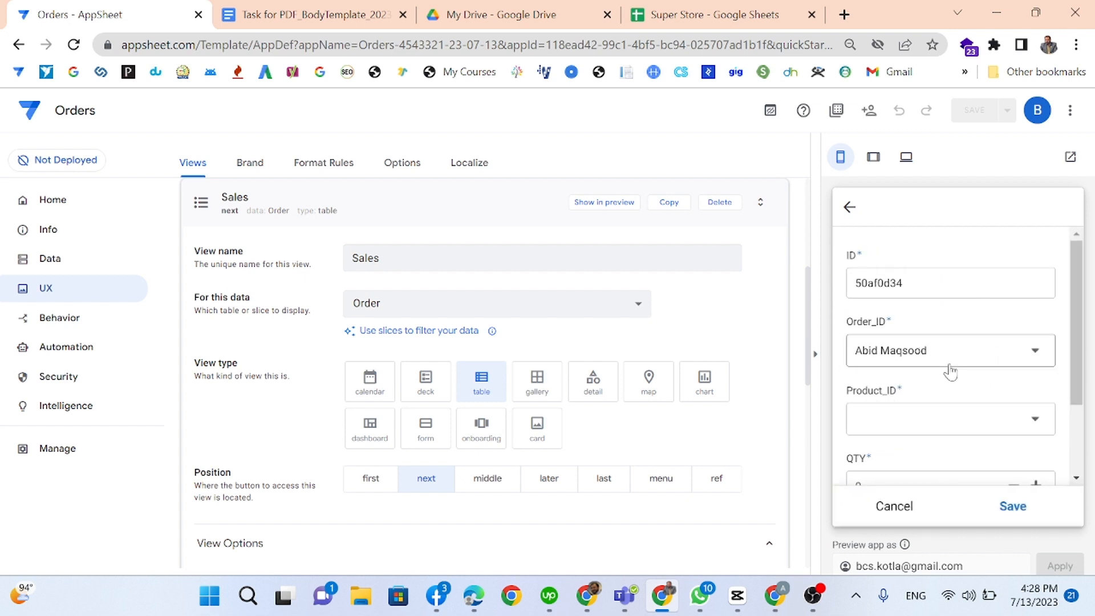
click(936, 413)
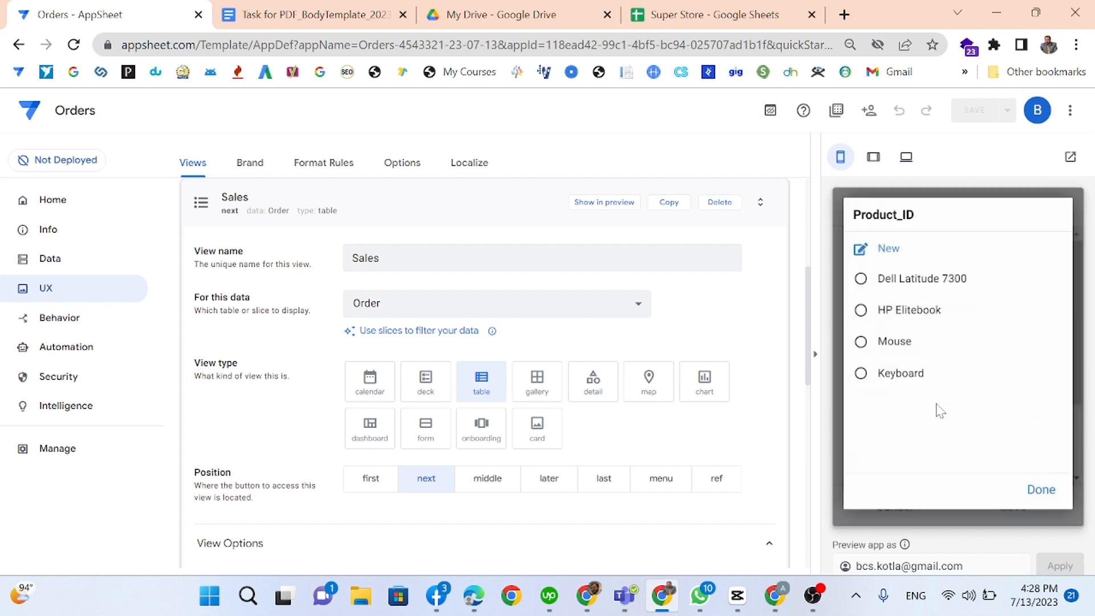
click(912, 343)
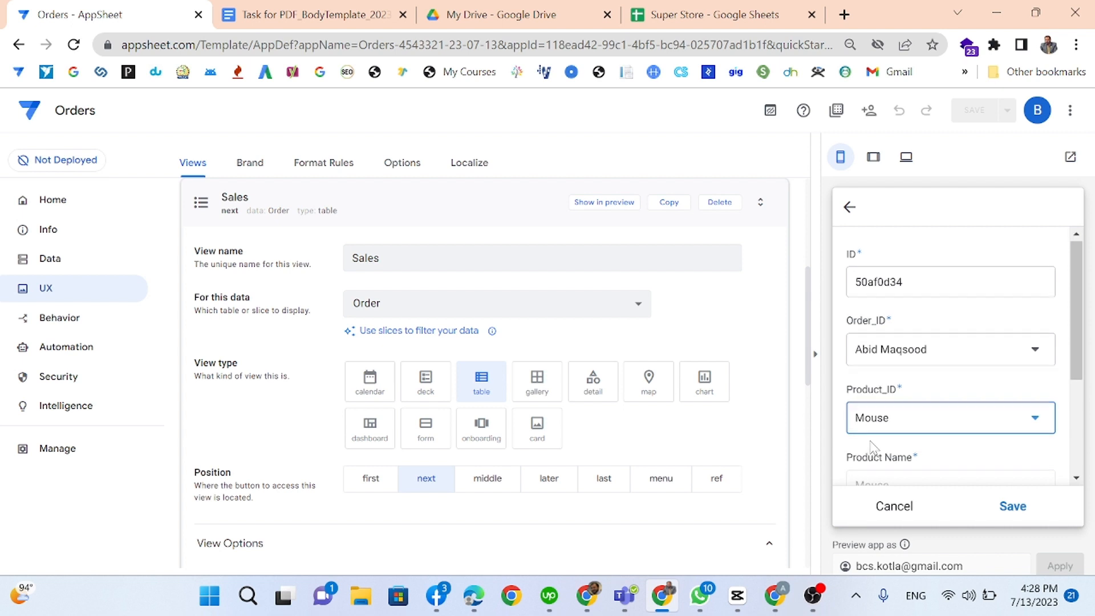
scroll(872, 450, down, 3)
click(856, 381)
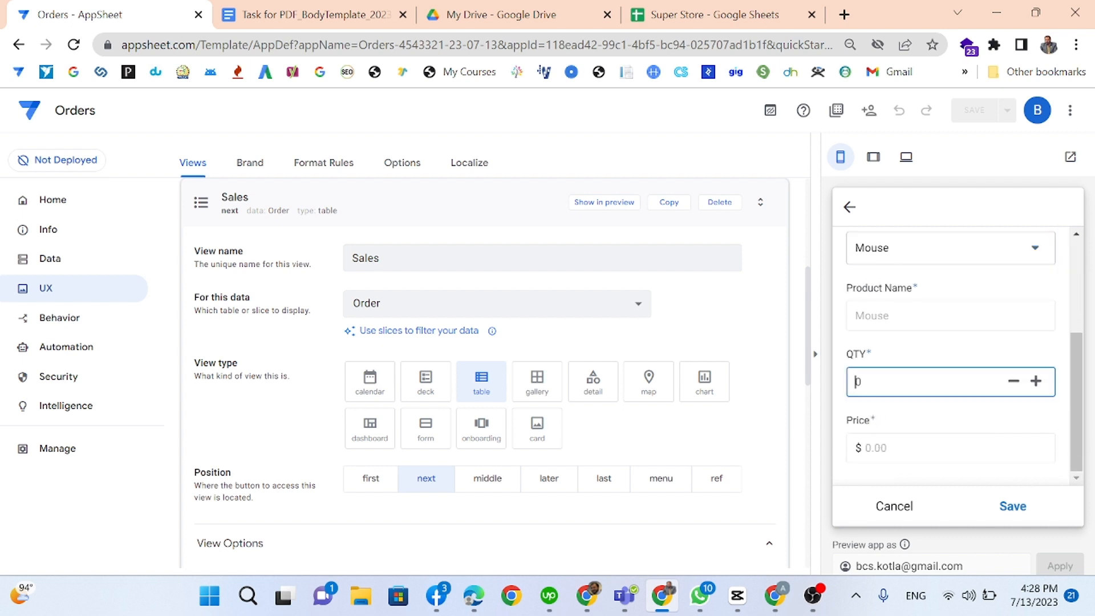
click(927, 433)
click(1010, 507)
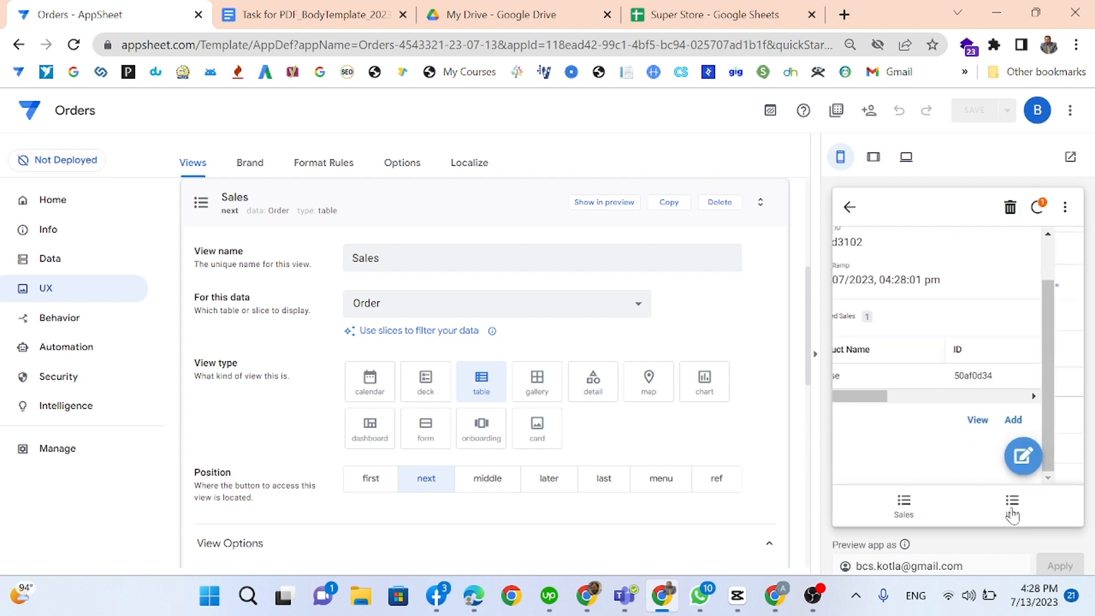
Step: Add a related sales line for Keyboard with quantity 5
click(1049, 425)
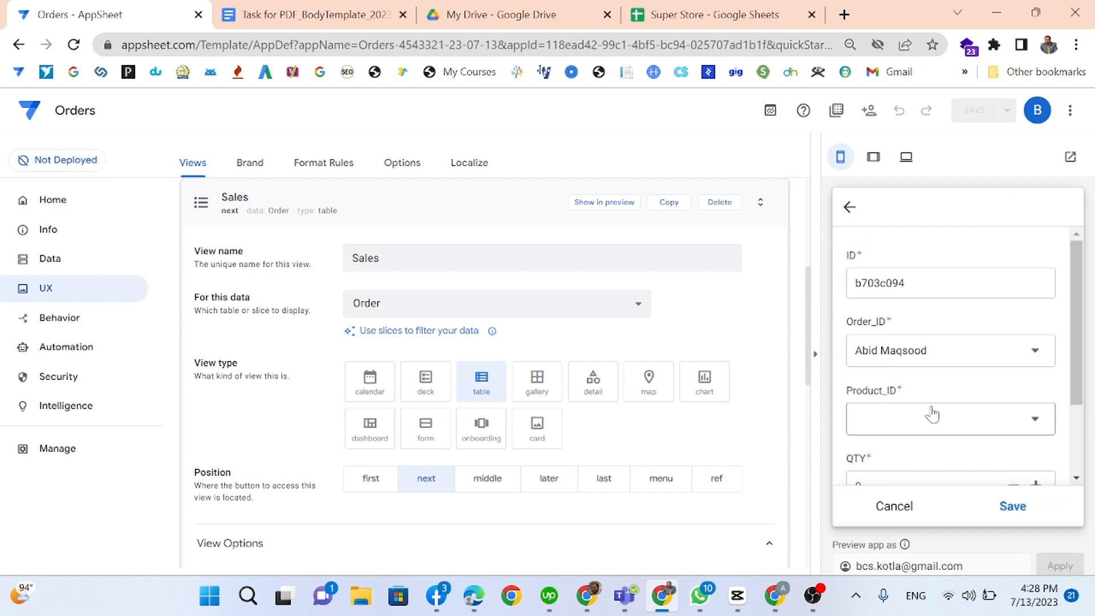
click(903, 425)
click(899, 375)
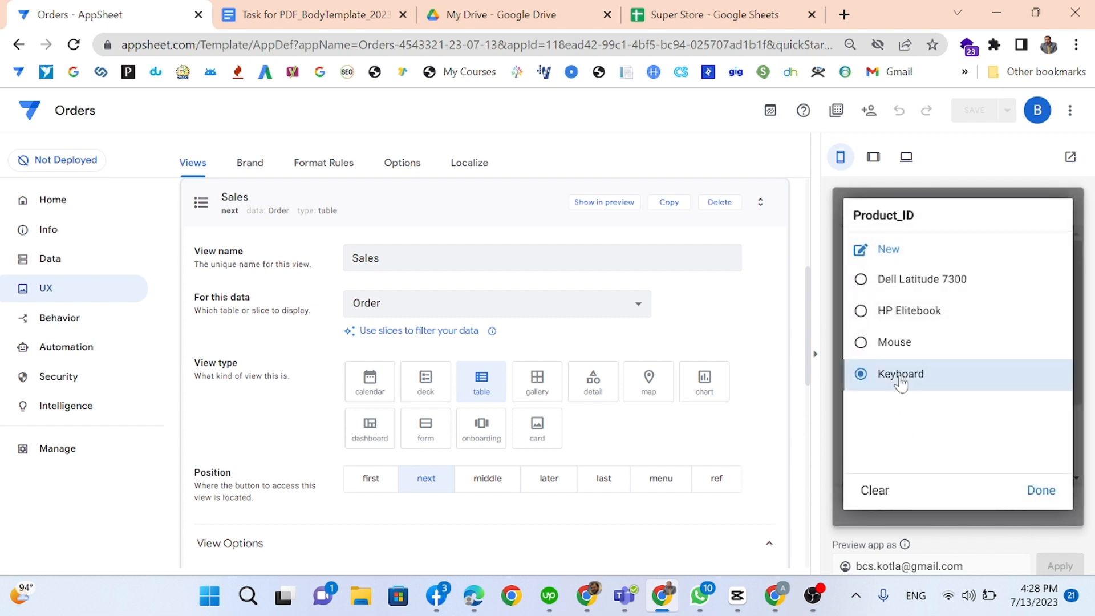
scroll(946, 399, down, 3)
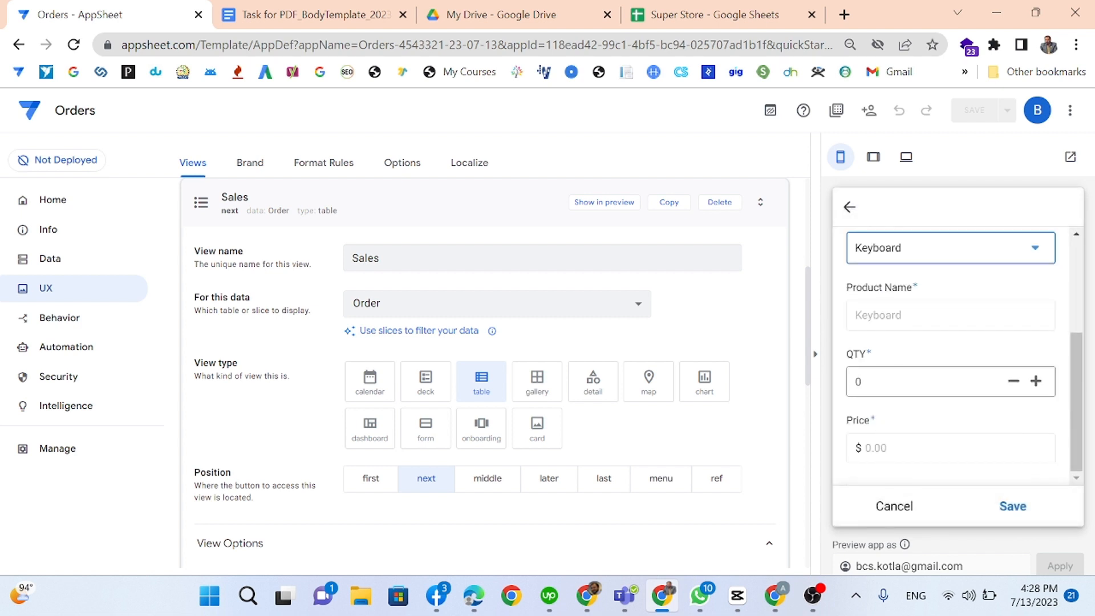
key(Tab)
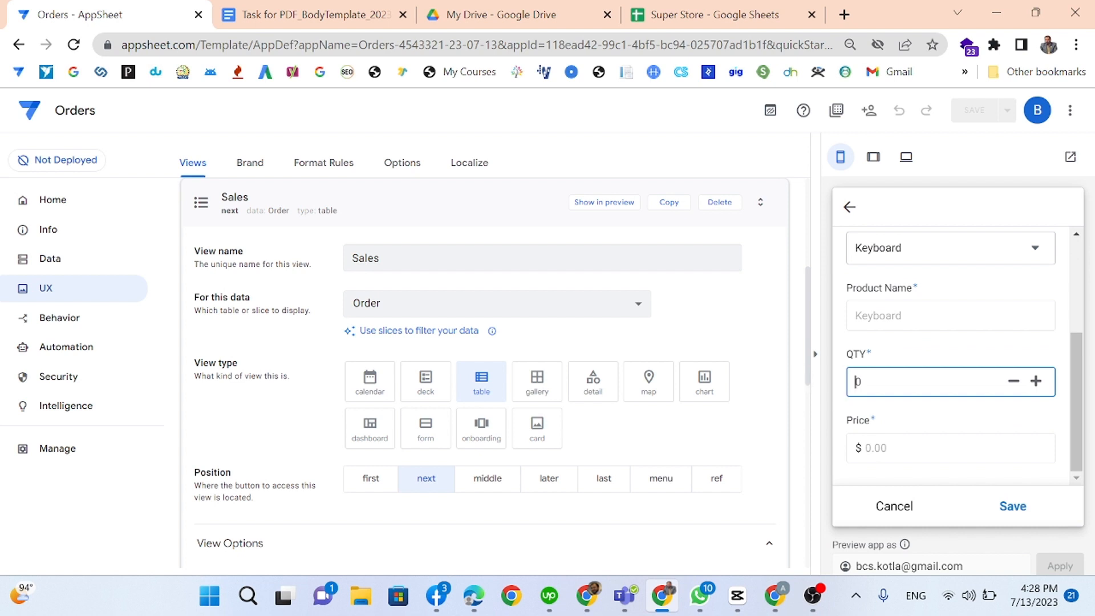
text(5)
click(951, 454)
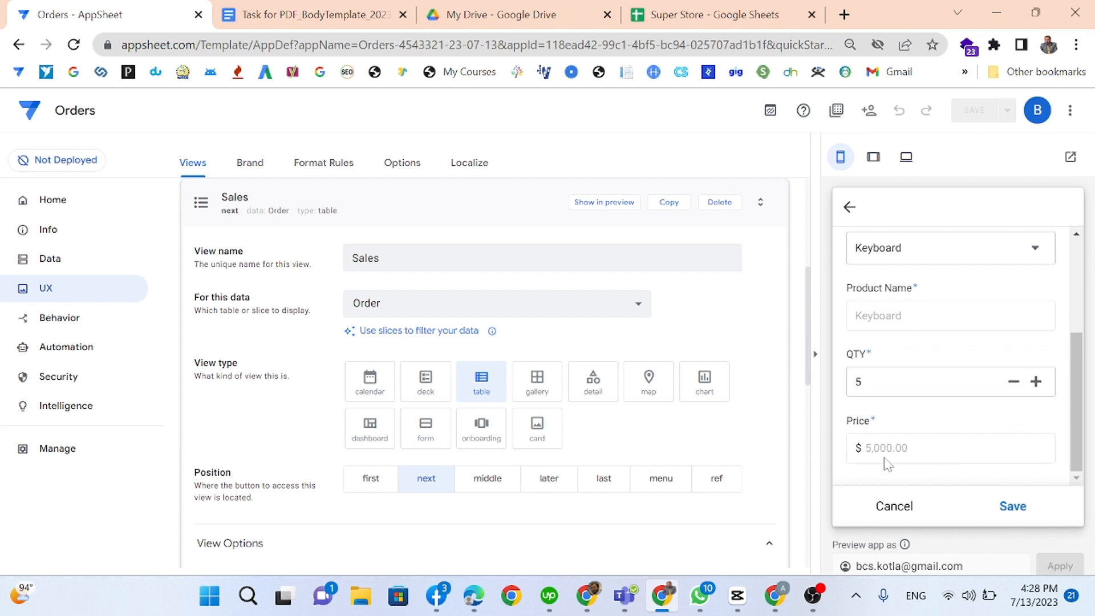
click(1012, 508)
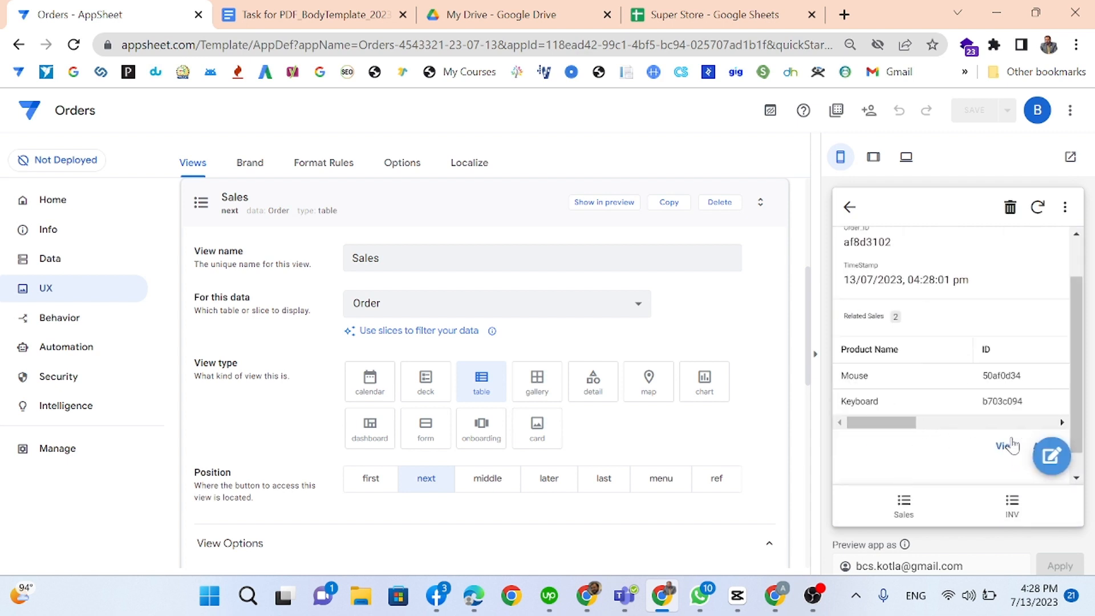
Step: Add a related sales line for HP Elitebook with quantity 1
scroll(1020, 445, down, 1)
click(1035, 422)
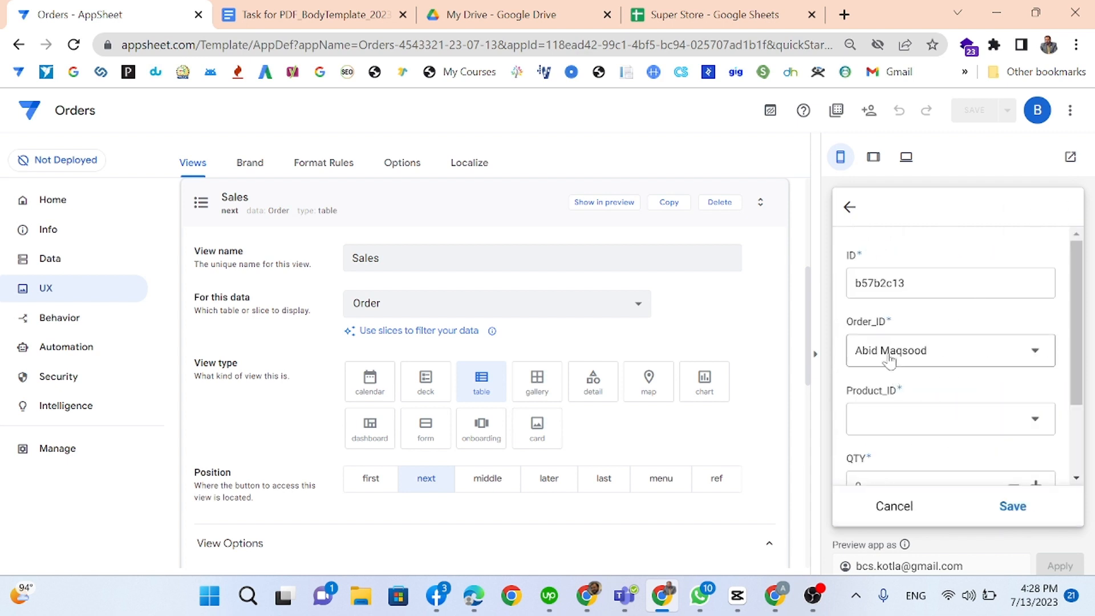
click(908, 394)
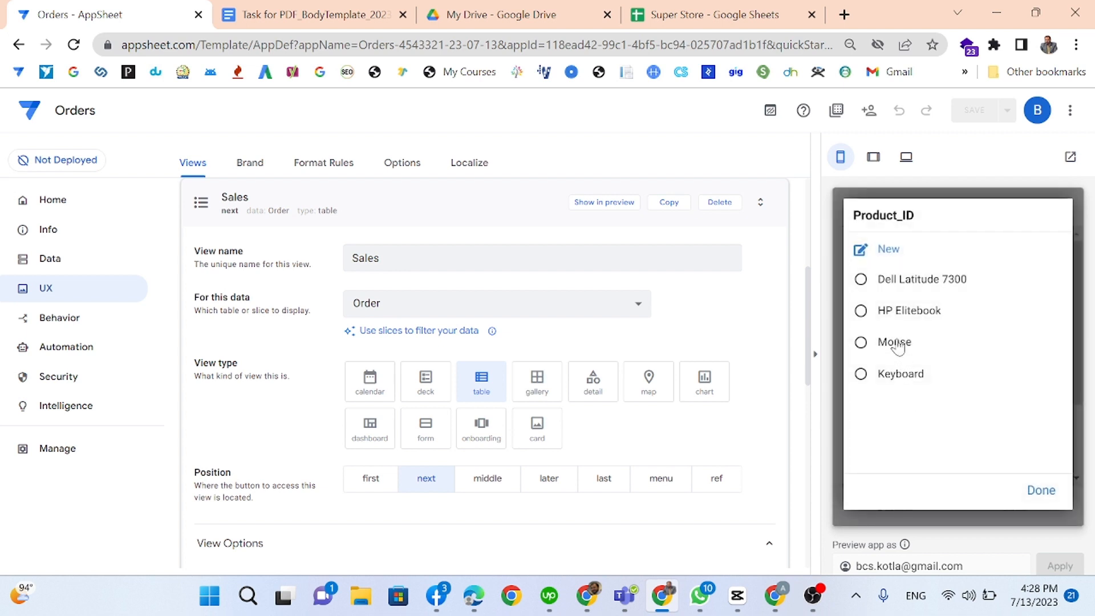
click(898, 310)
scroll(875, 467, down, 3)
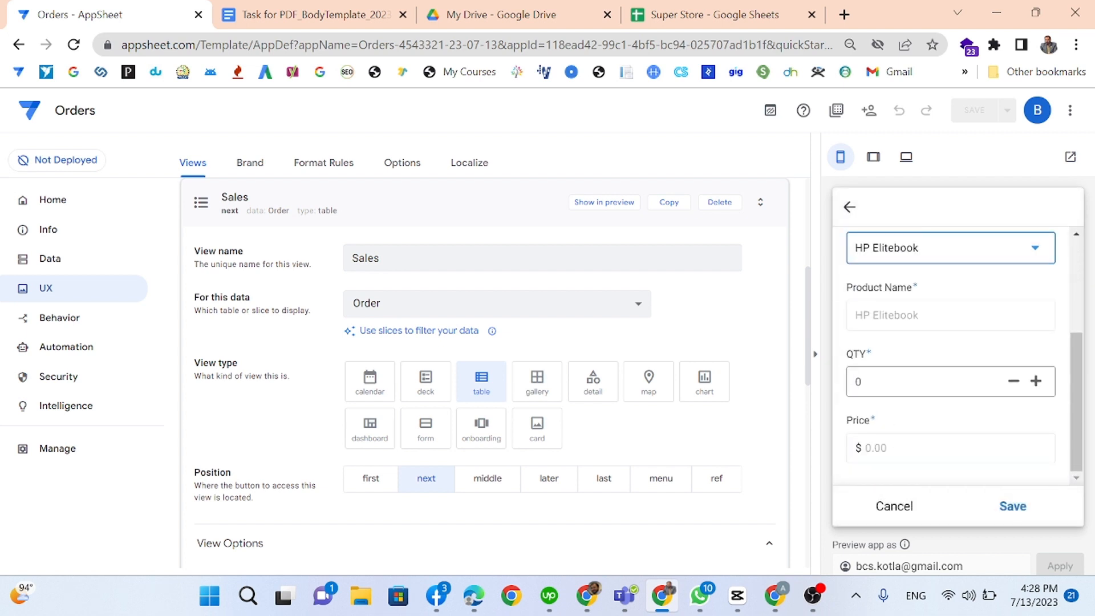
click(857, 381)
text(1)
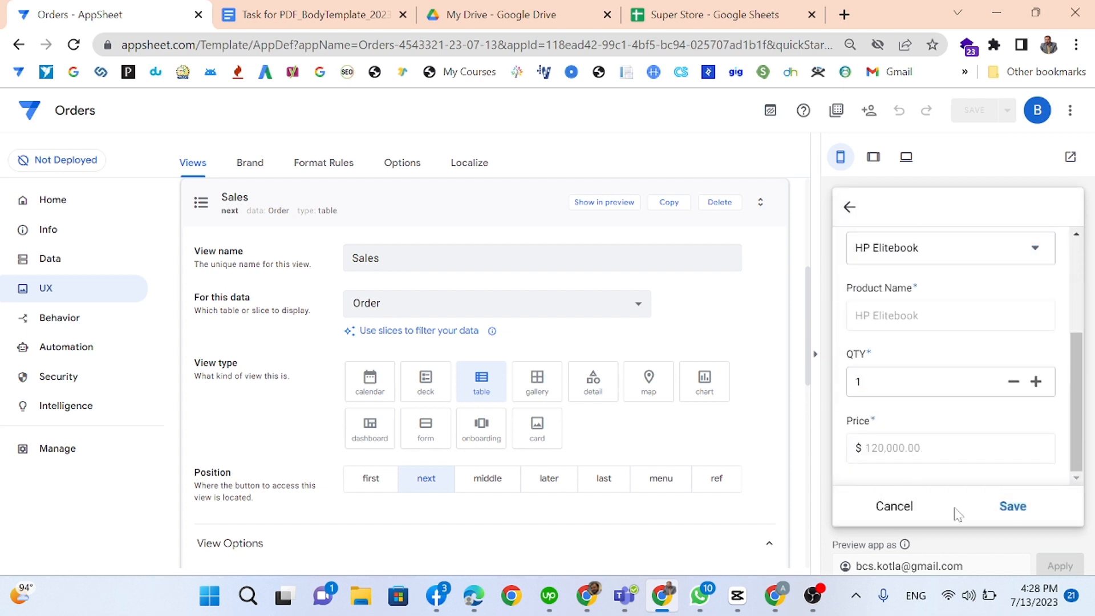
click(1006, 510)
Step: Reopen the order from the Sales list to verify its three related sales lines
scroll(942, 387, down, 1)
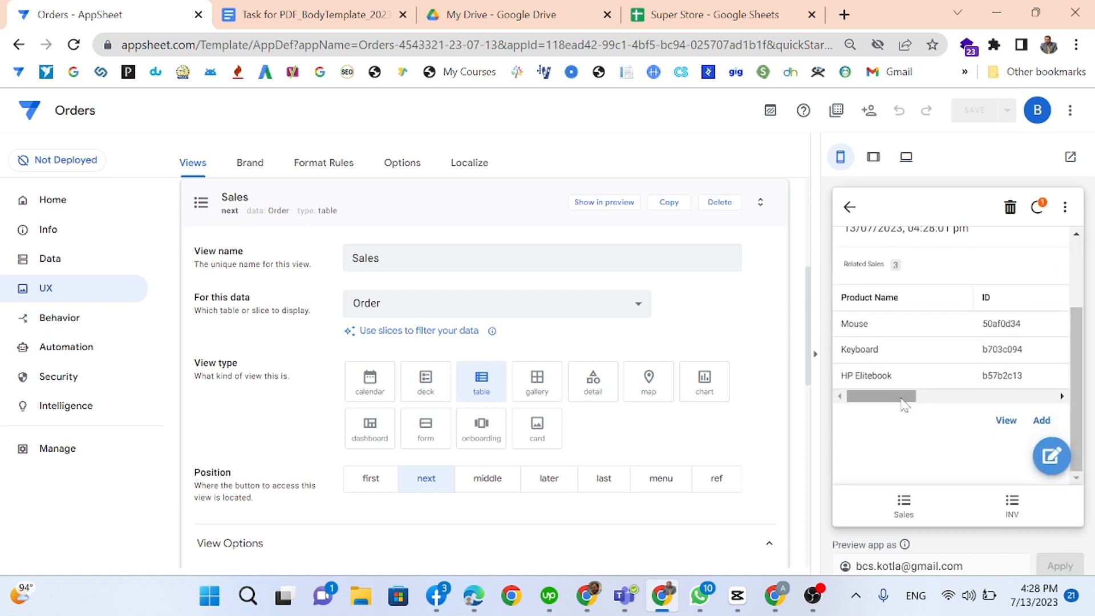
drag(901, 398, 852, 399)
scroll(904, 414, up, 1)
scroll(904, 414, up, 2)
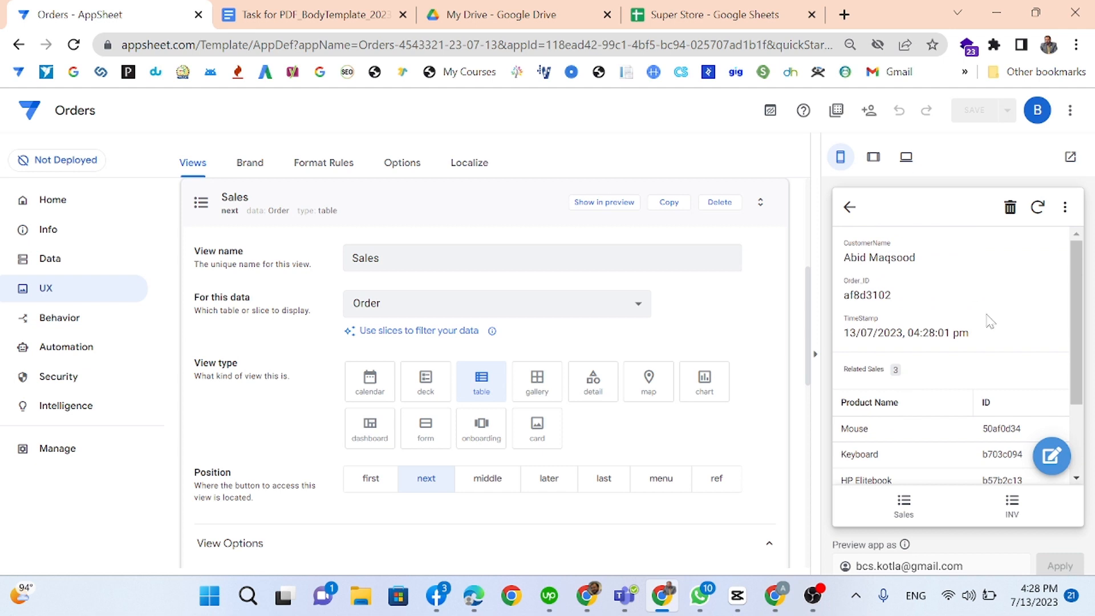
click(908, 507)
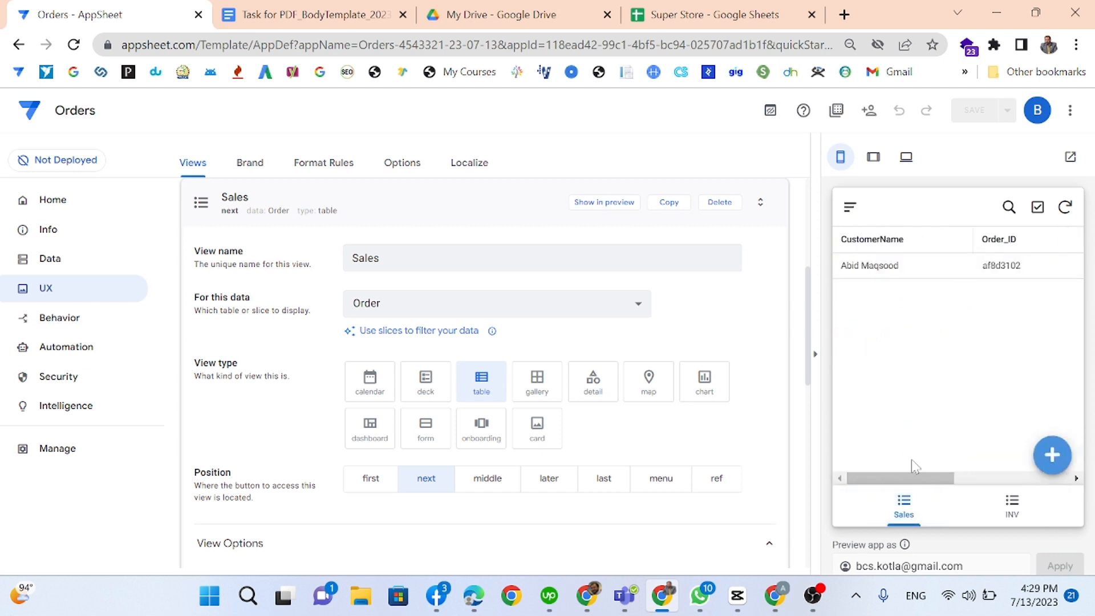
drag(913, 478, 1067, 478)
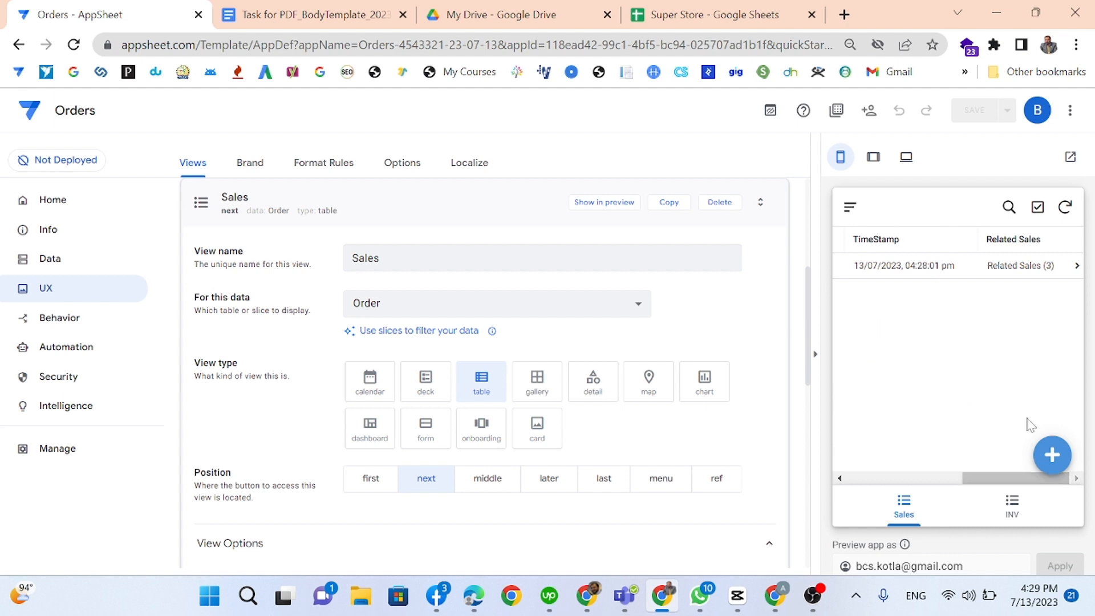
click(1020, 279)
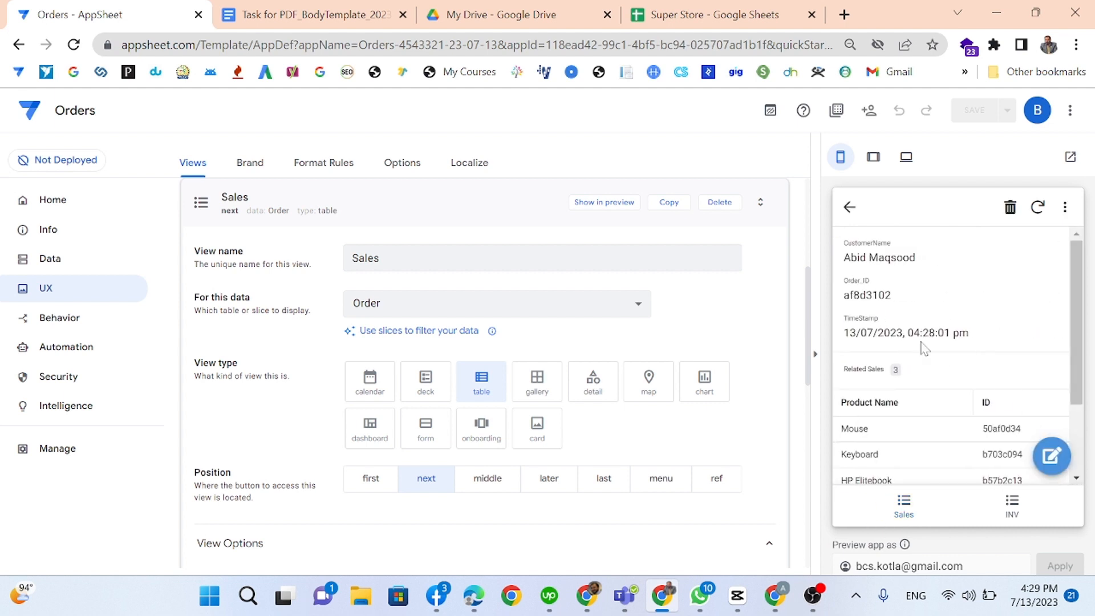
scroll(918, 365, down, 2)
drag(875, 398, 795, 370)
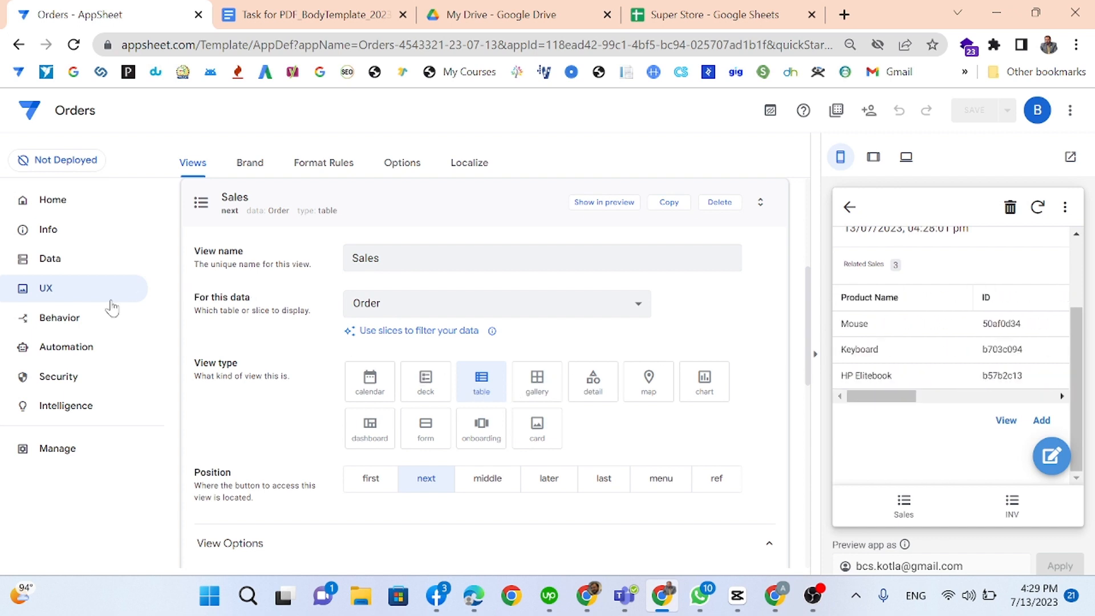
click(55, 354)
Step: Create a custom bot named Invoices and give it a new custom event
click(226, 288)
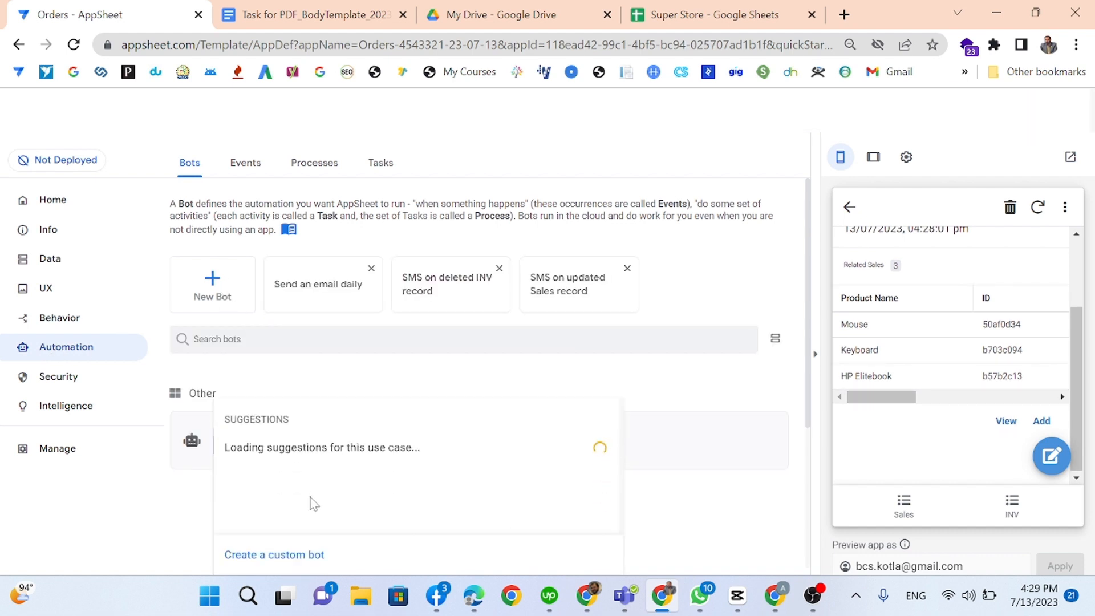
scroll(447, 464, down, 4)
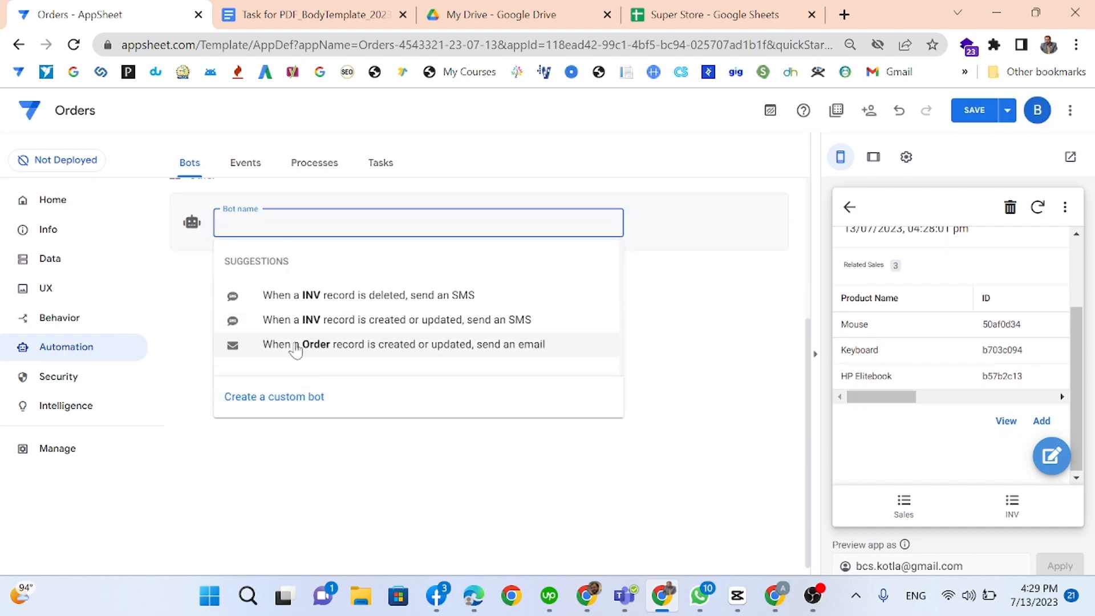
click(256, 398)
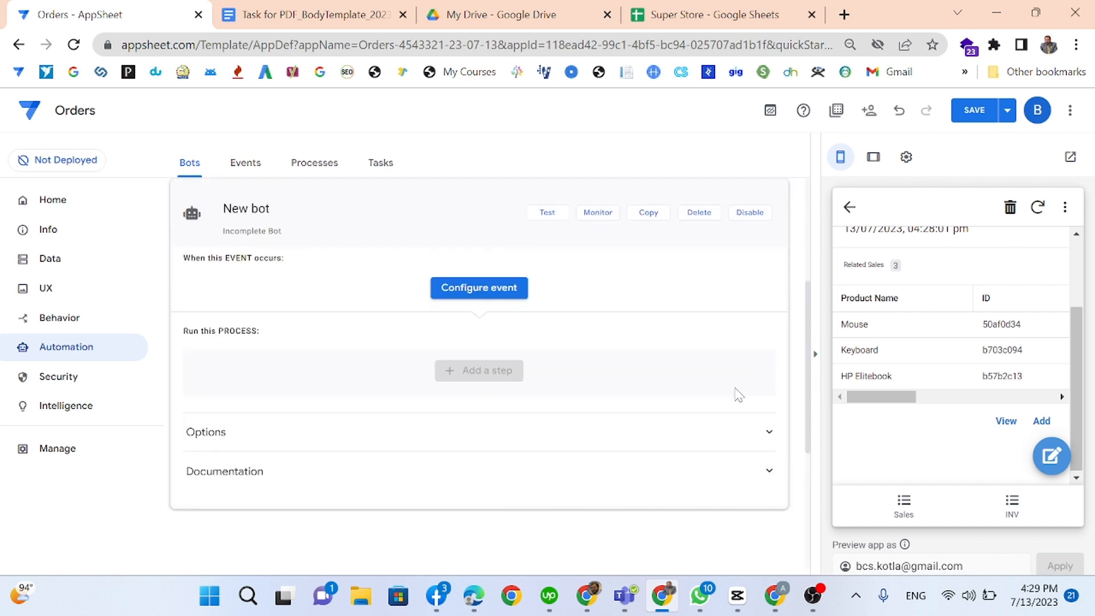
click(516, 293)
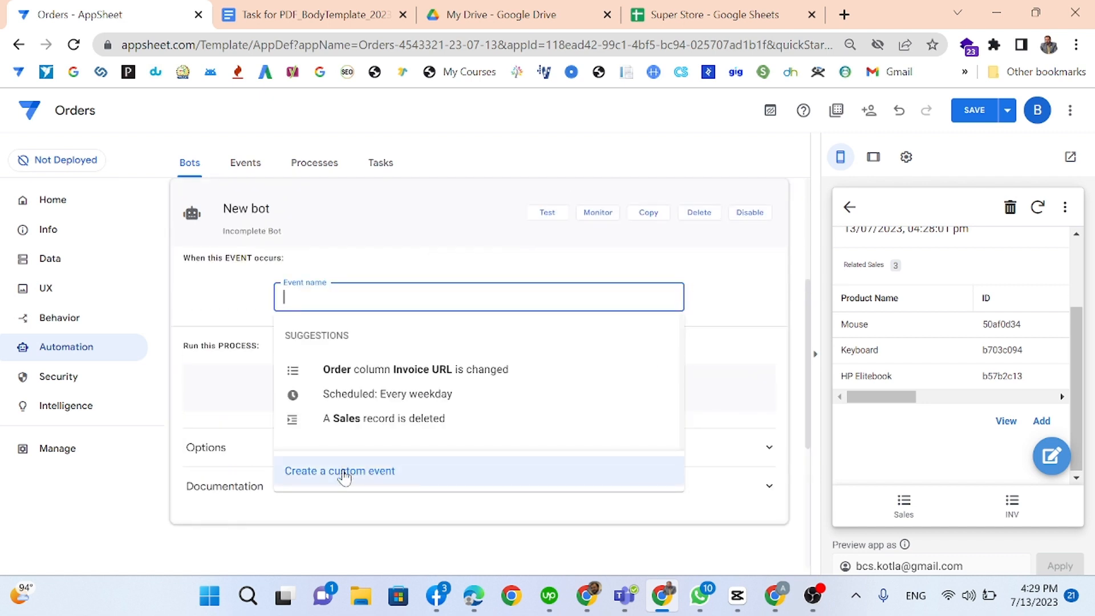
click(235, 300)
triple_click(251, 209)
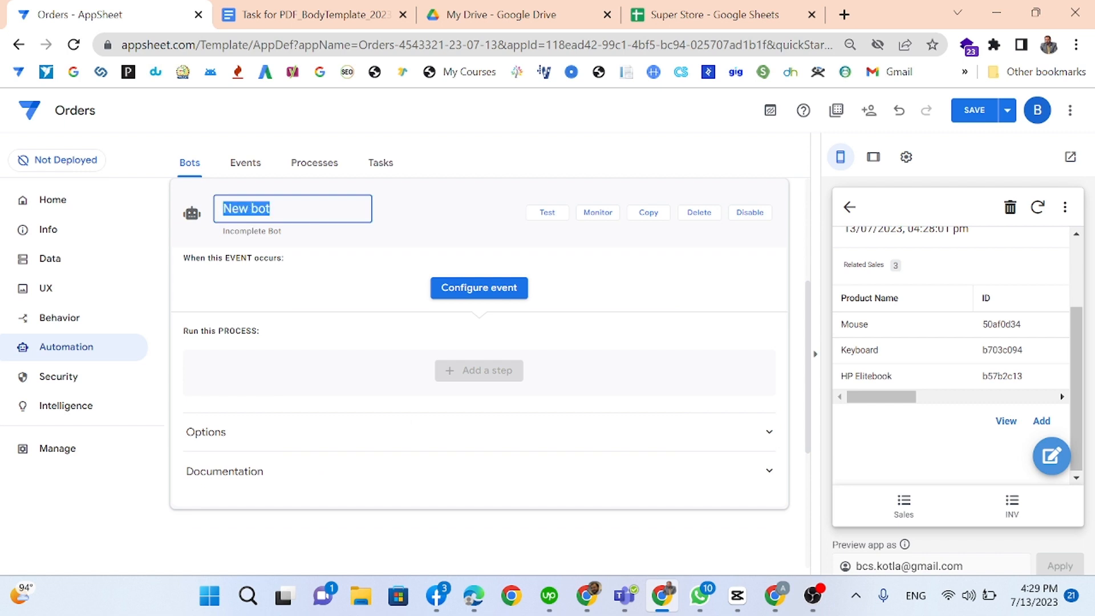
text(Invoices)
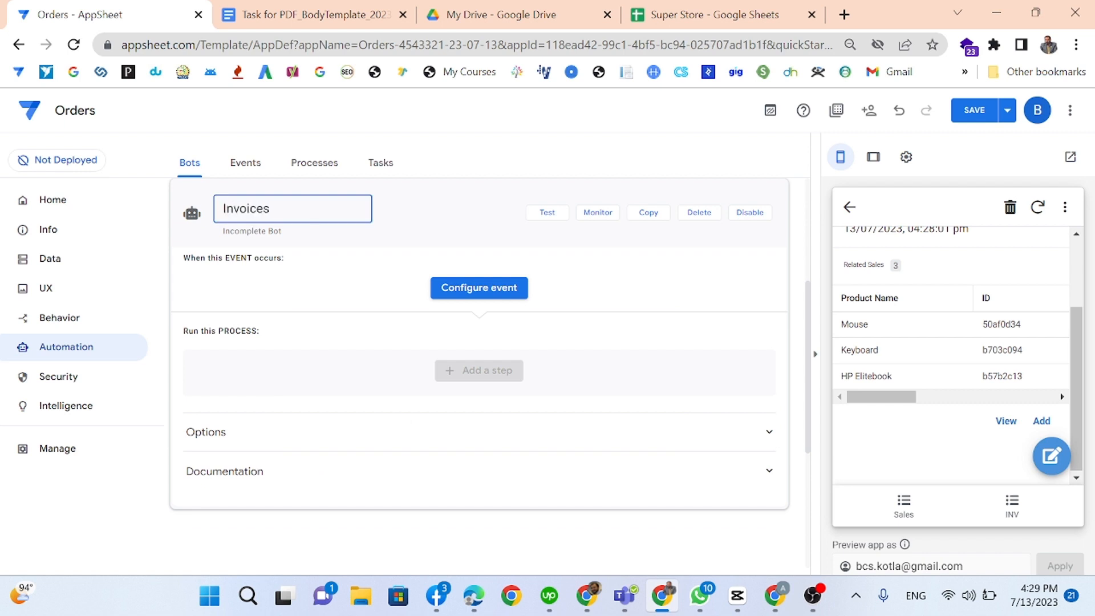
click(513, 292)
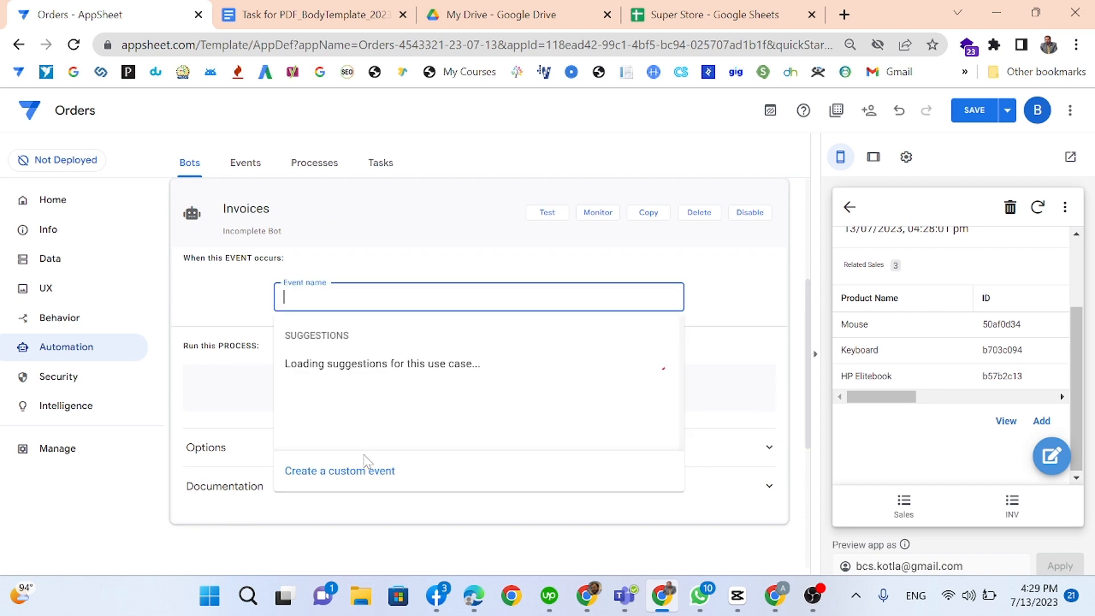
click(349, 477)
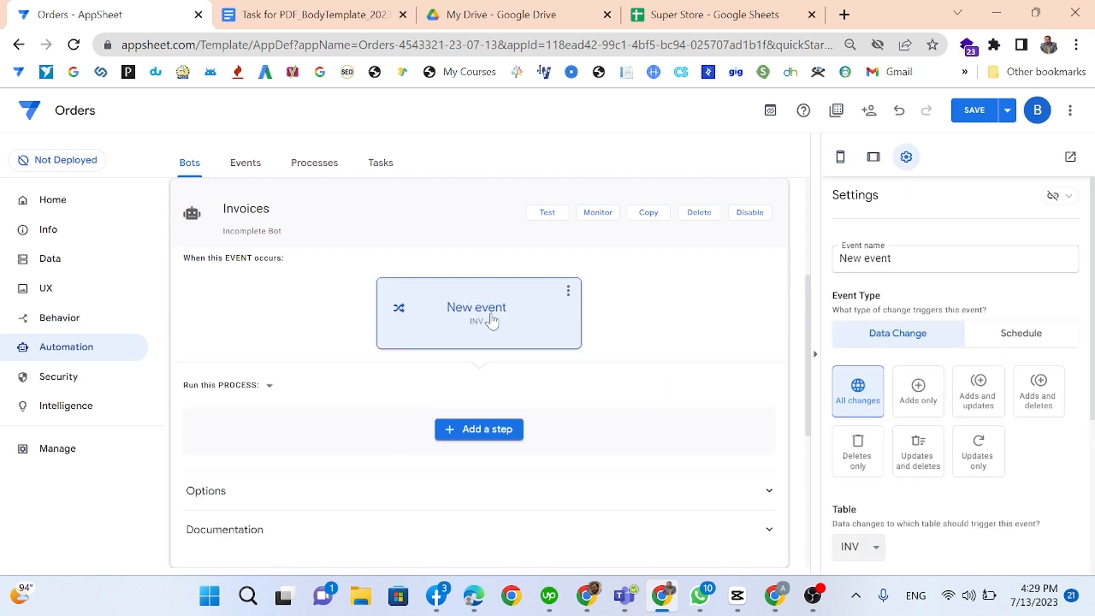
Step: Rename the event to PDF Generation and open its Condition expression editor
drag(920, 260, 585, 232)
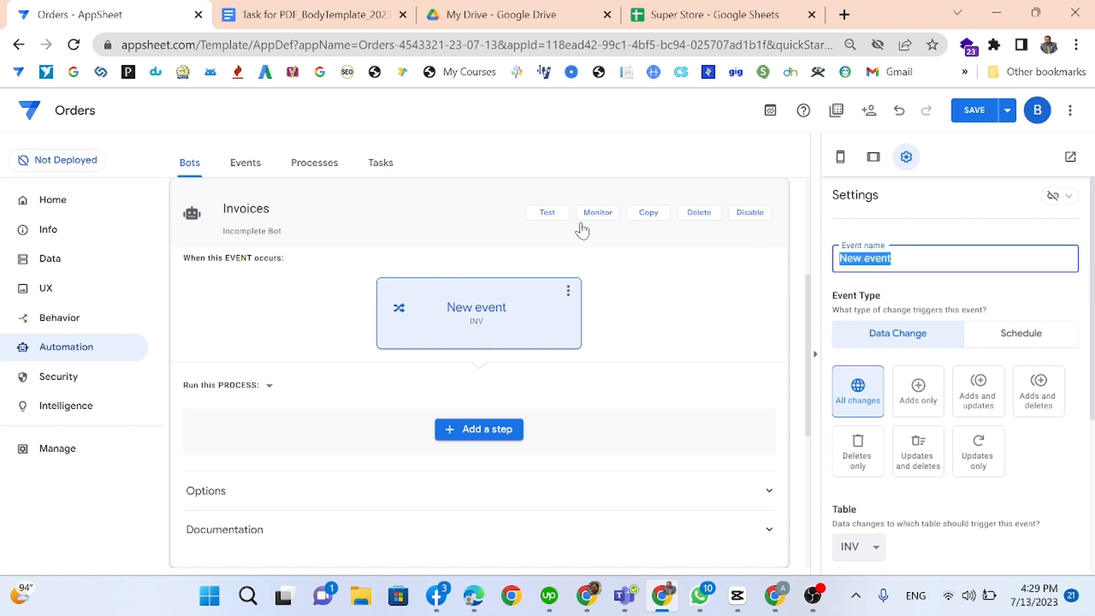
text(PDF Generation)
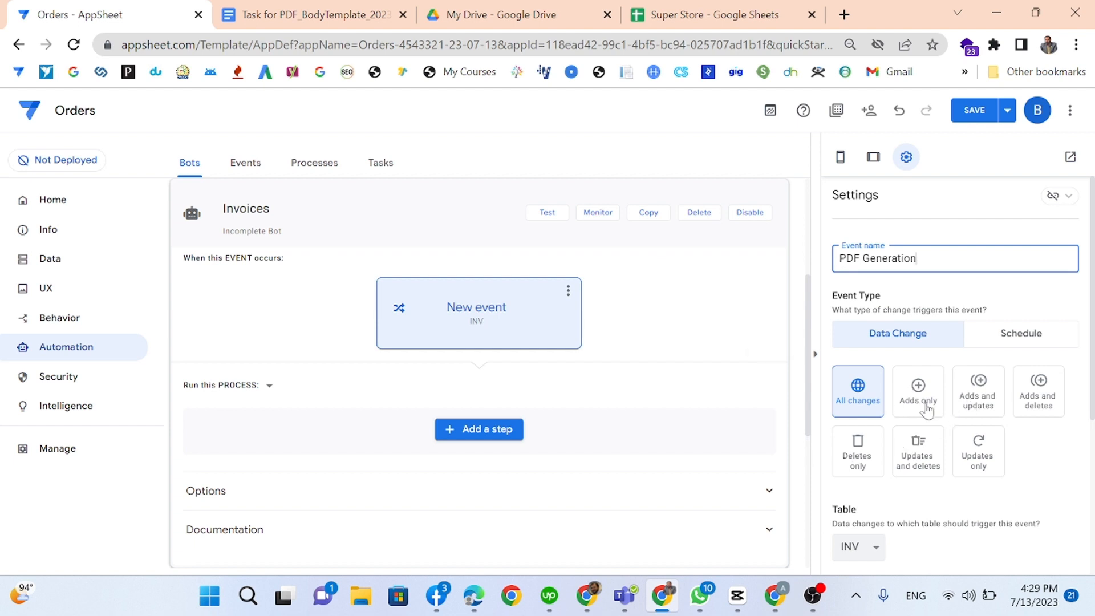
scroll(924, 409, down, 3)
click(894, 444)
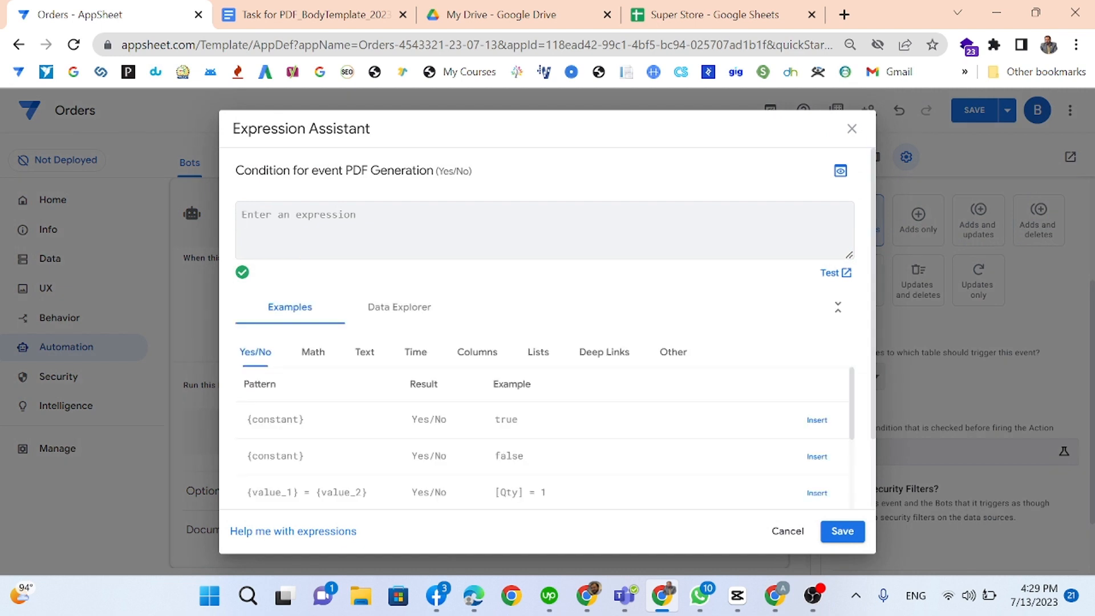
Step: Discard the unfinished condition and make the PDF Generation event watch the Order table
text([)
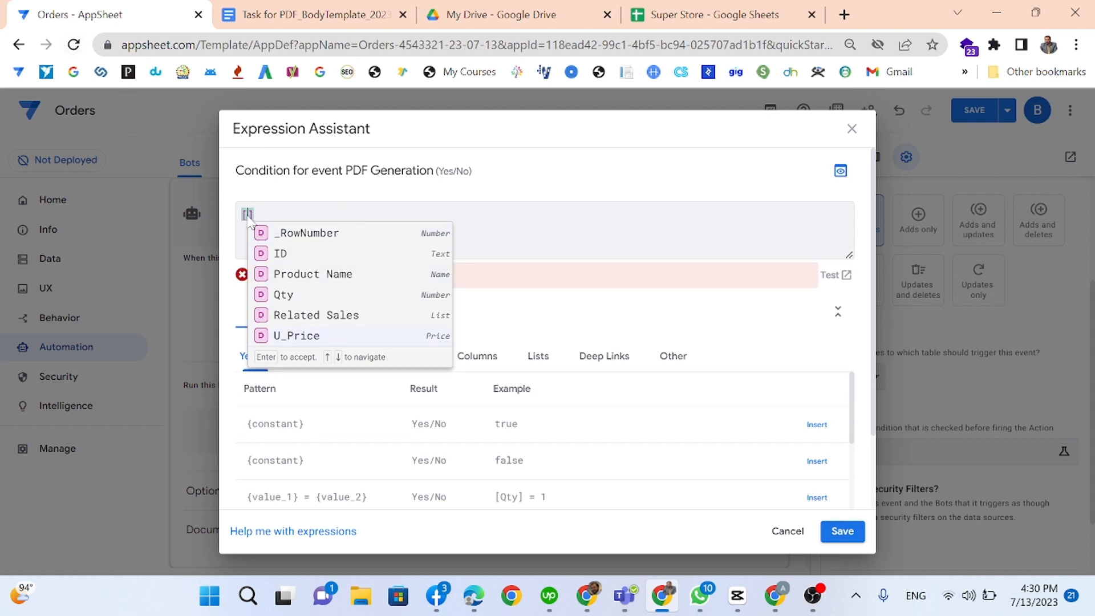
click(786, 531)
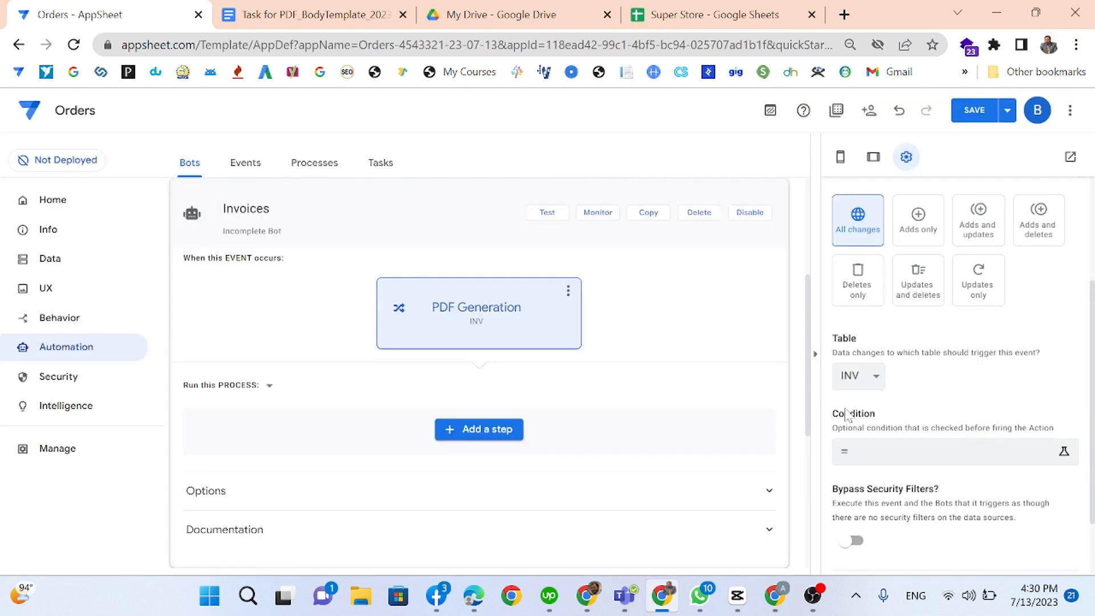
click(858, 376)
click(855, 411)
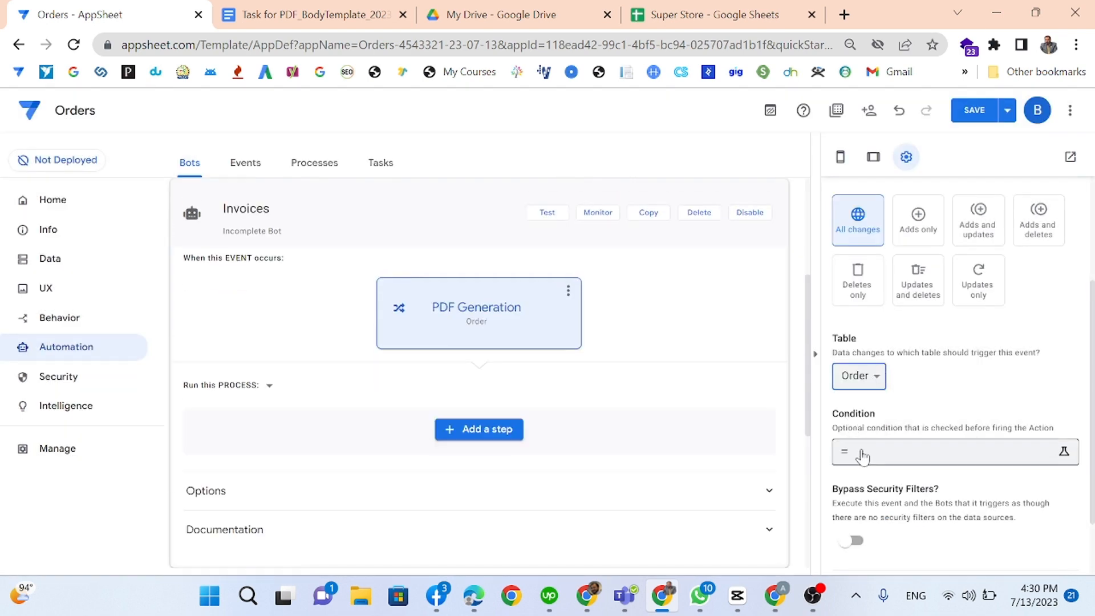
Step: Enter and save the event condition [Invoice?]=true
click(860, 453)
text([)
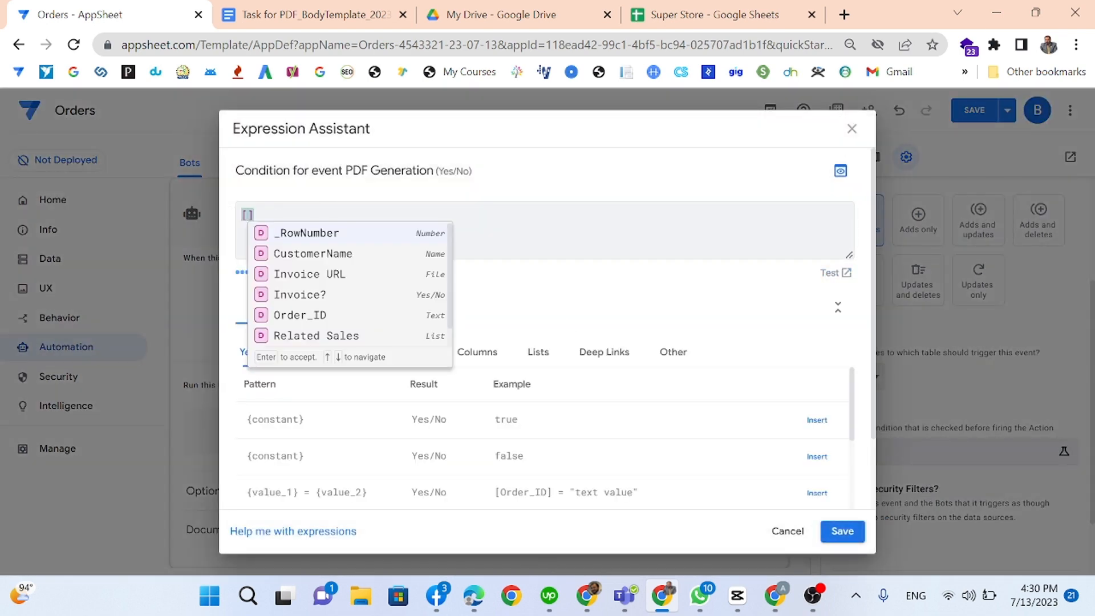
key(Up)
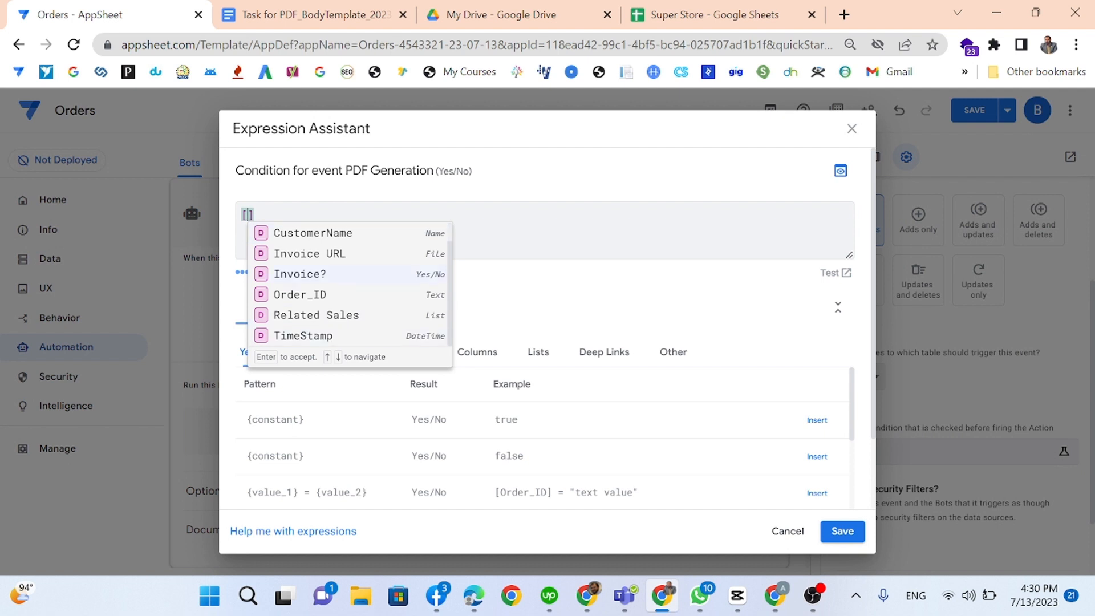
key(Escape)
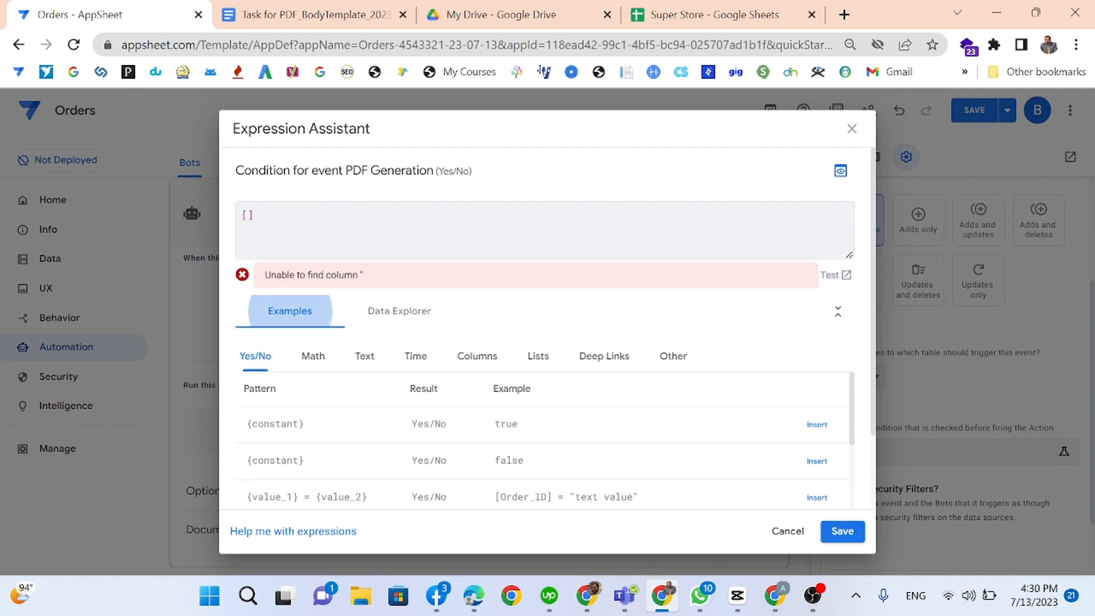
click(247, 214)
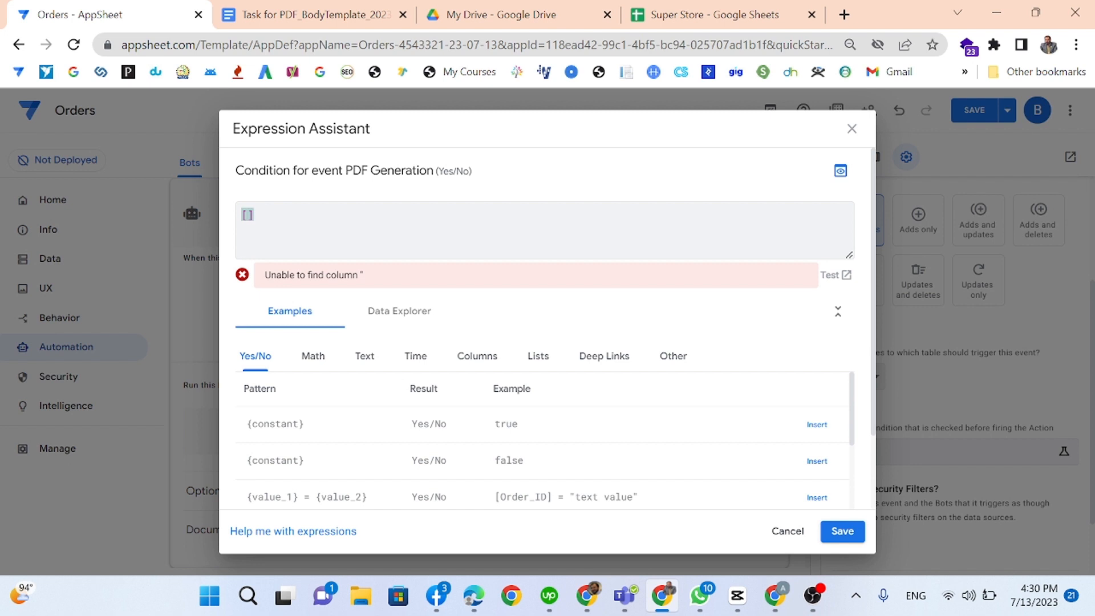
text(in)
key(Return)
text(=true)
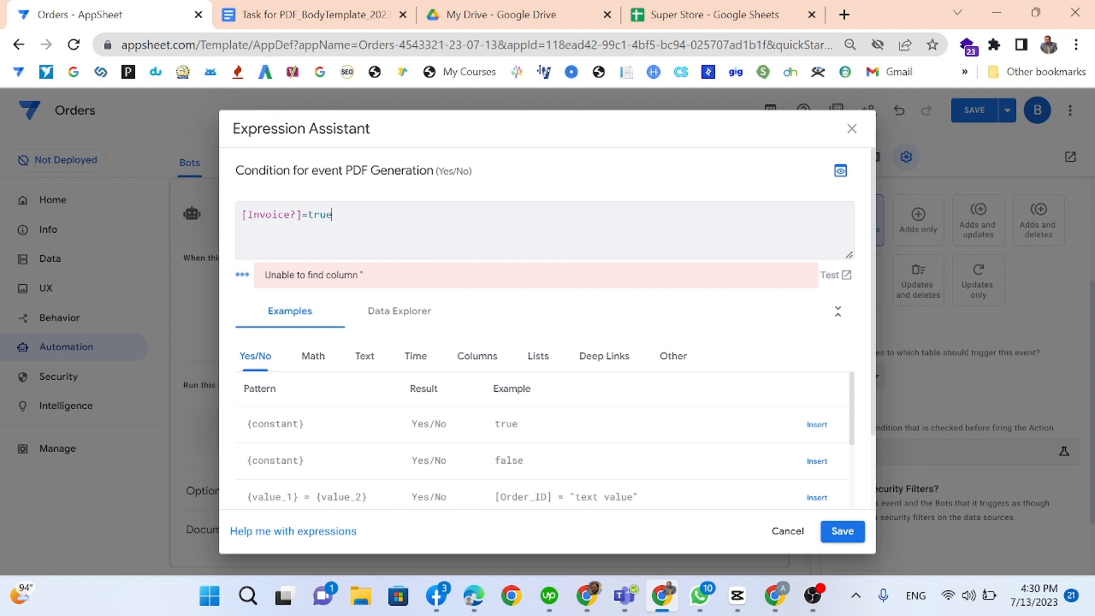
click(842, 531)
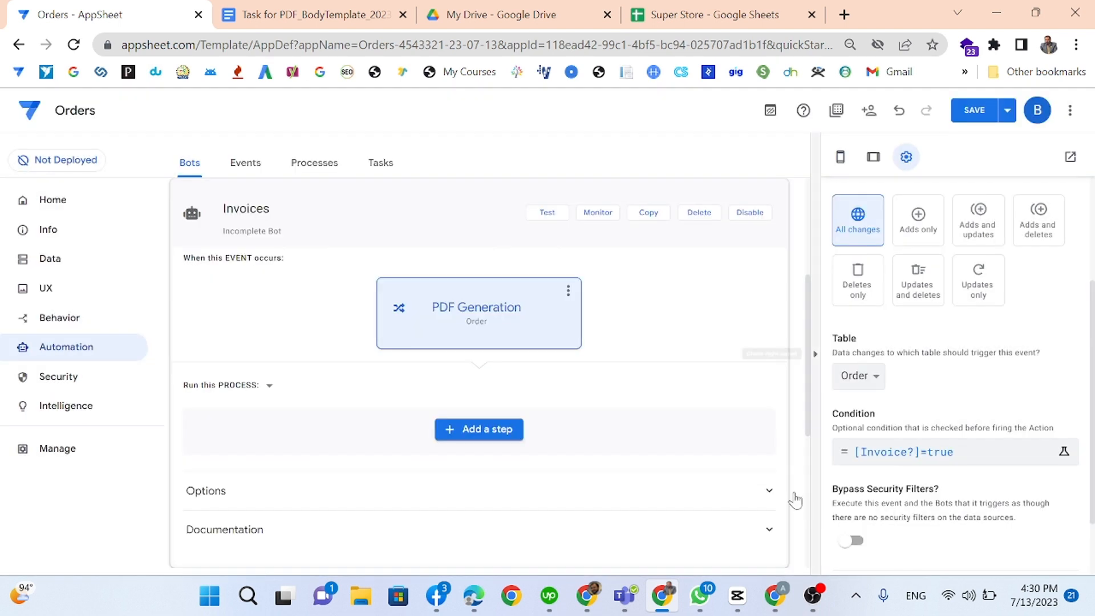
Step: Check the Order sheet in Super Store, where Invoice? in D2 is FALSE
scroll(930, 437, down, 1)
scroll(931, 437, down, 1)
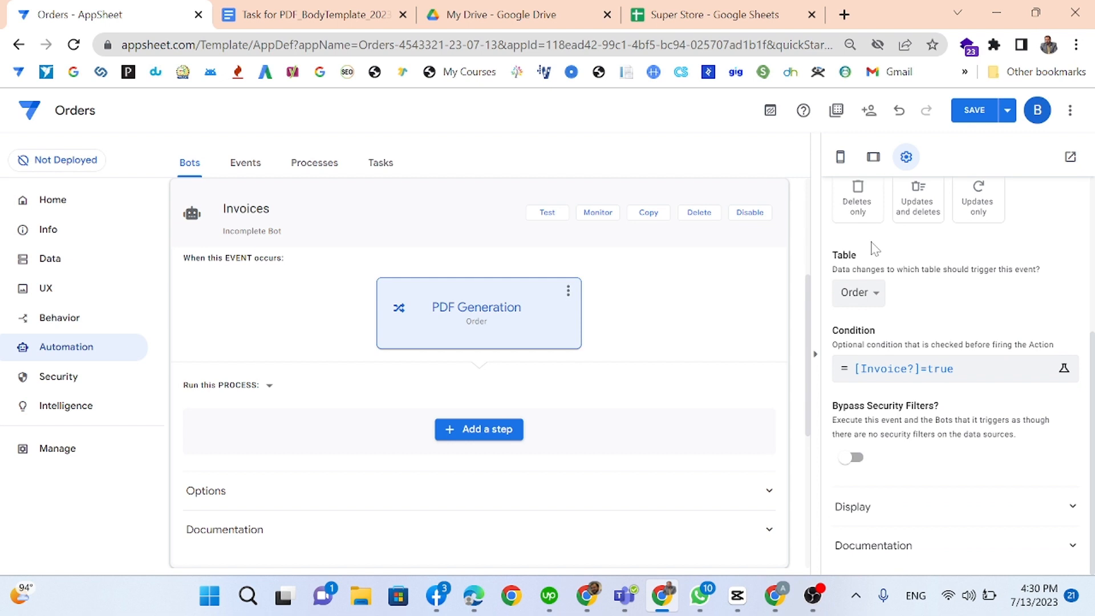
click(764, 12)
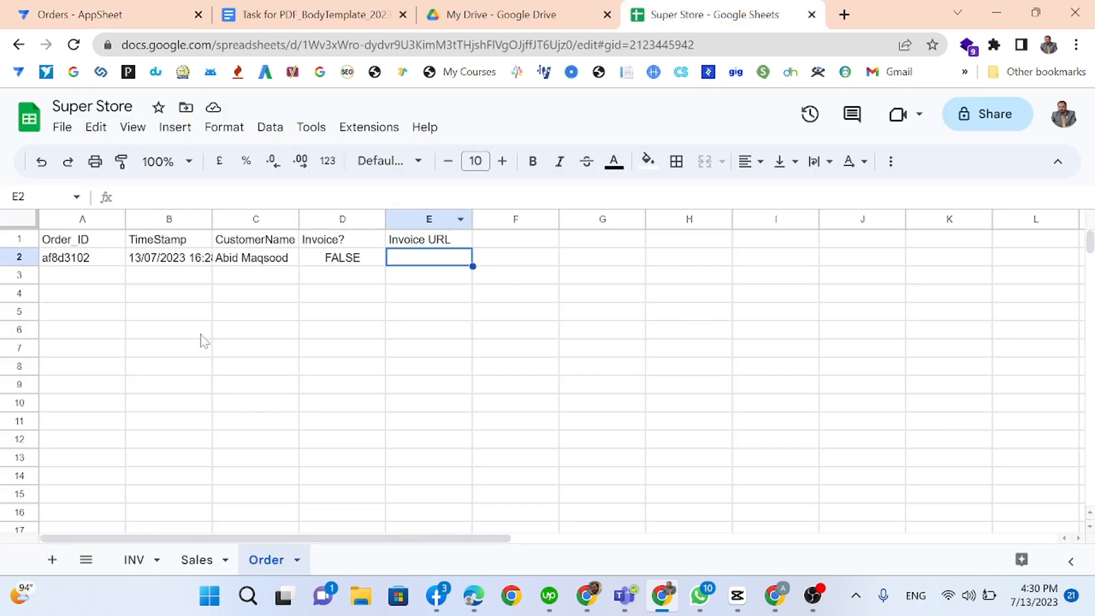
click(321, 263)
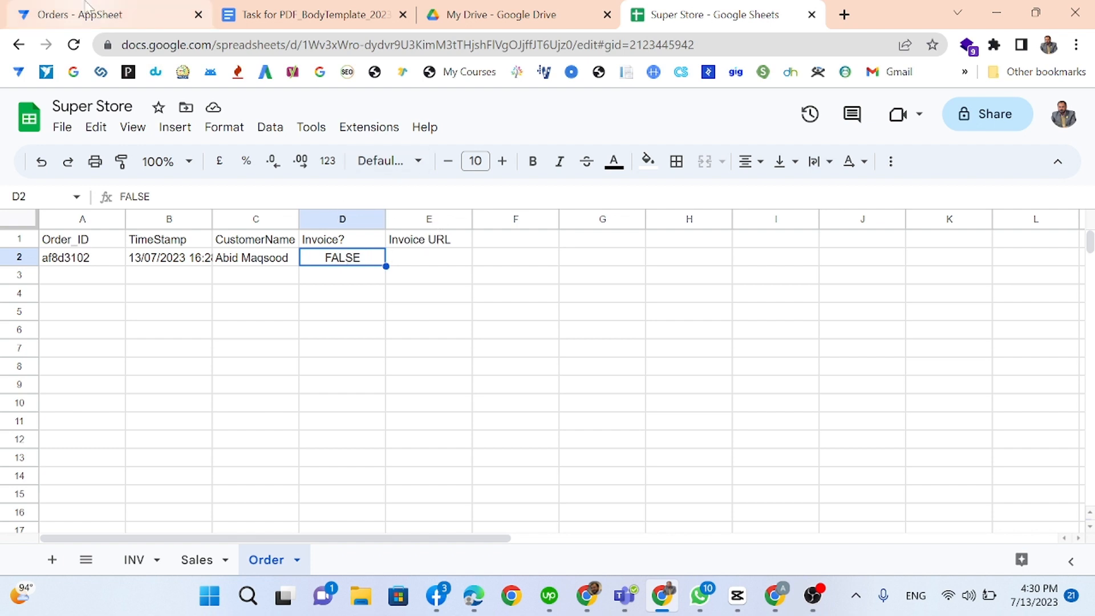
Step: Turn on Bypass Security Filters for the event and add the process's first step
click(94, 14)
click(856, 458)
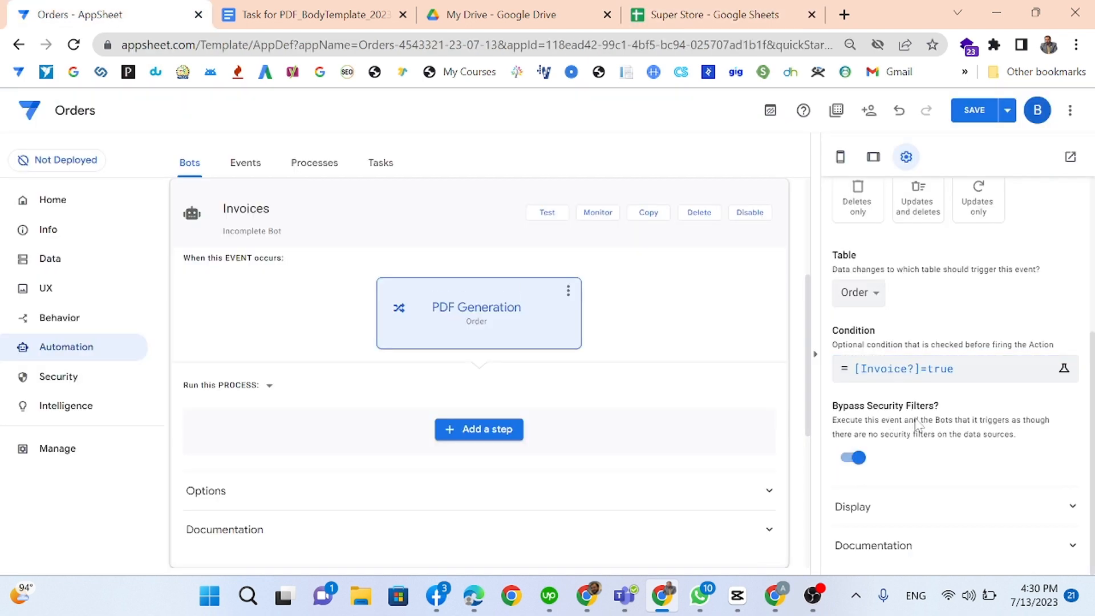
click(482, 431)
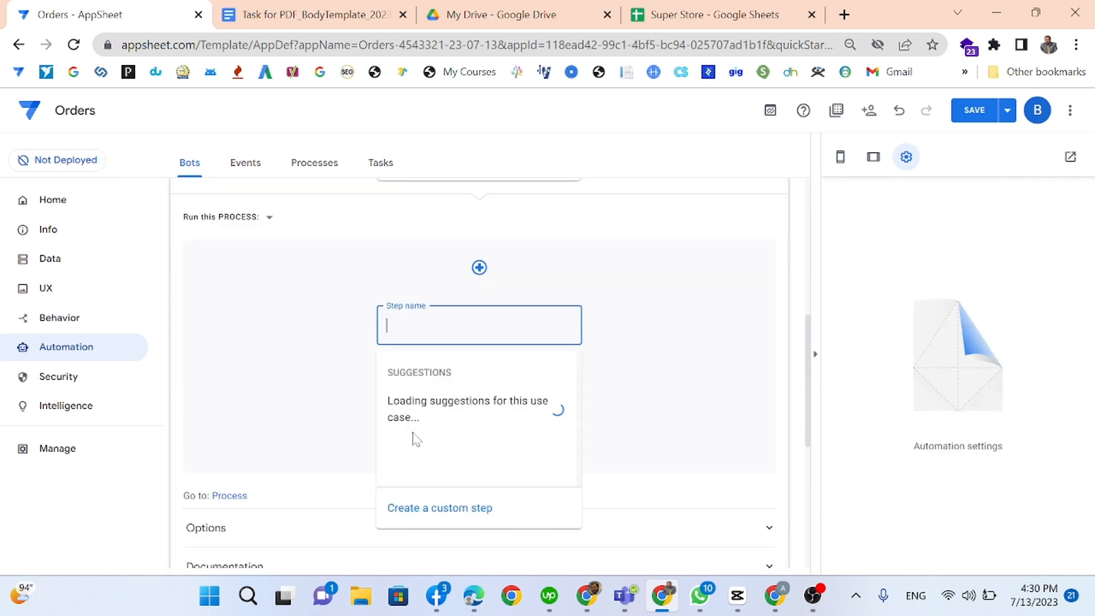
Step: Create a custom process step and name it PDF
click(441, 519)
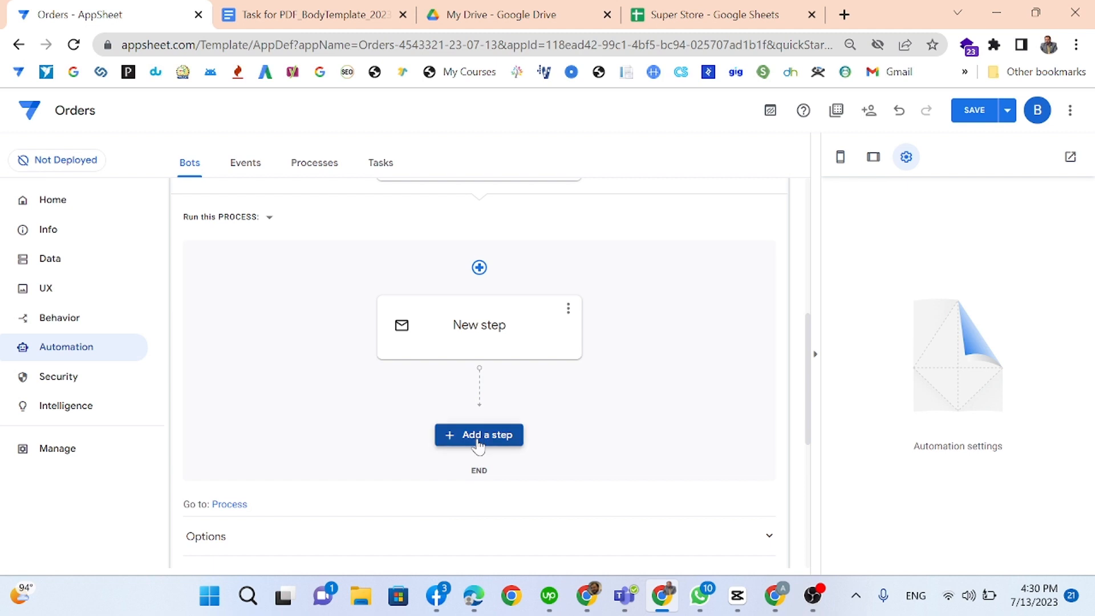
click(474, 342)
double_click(470, 333)
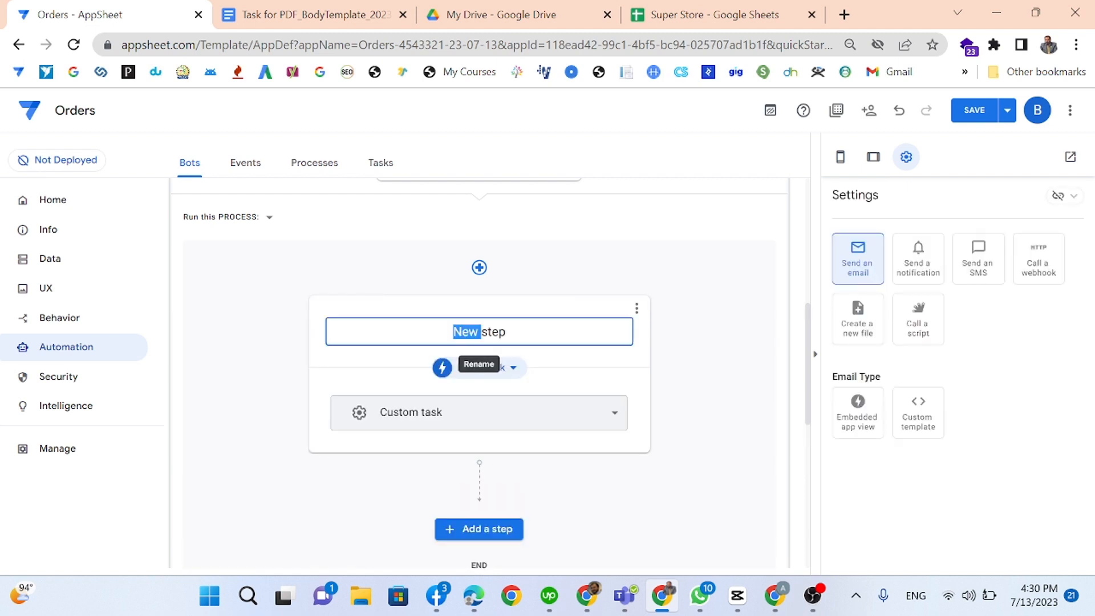
key(ctrl+a)
text(PDF)
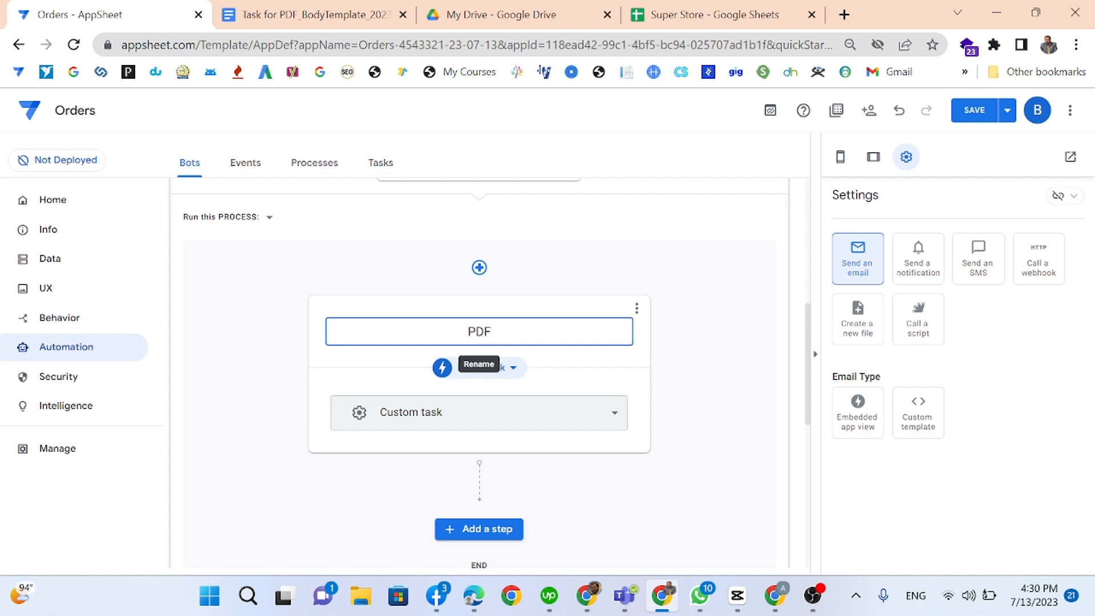
click(573, 374)
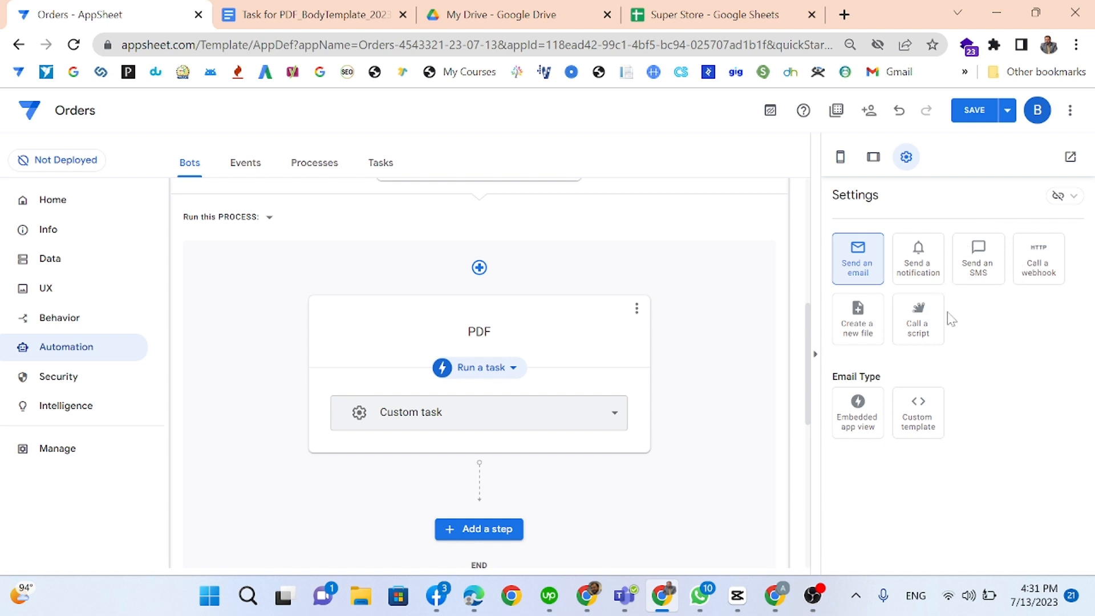
Step: Set the PDF step to create a new file and view its body template document
click(850, 334)
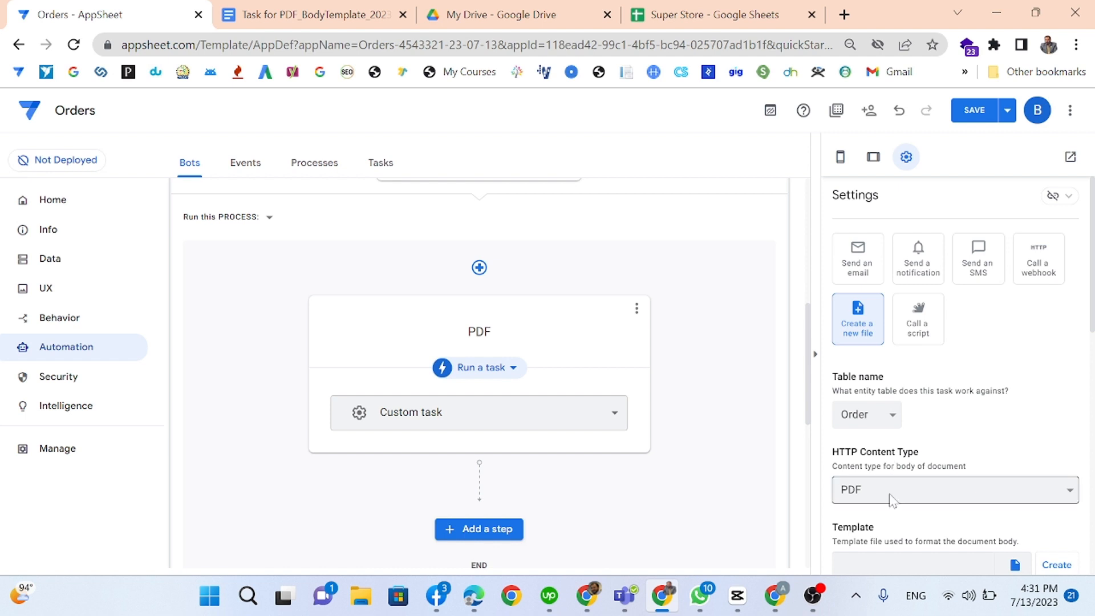
scroll(898, 489, down, 3)
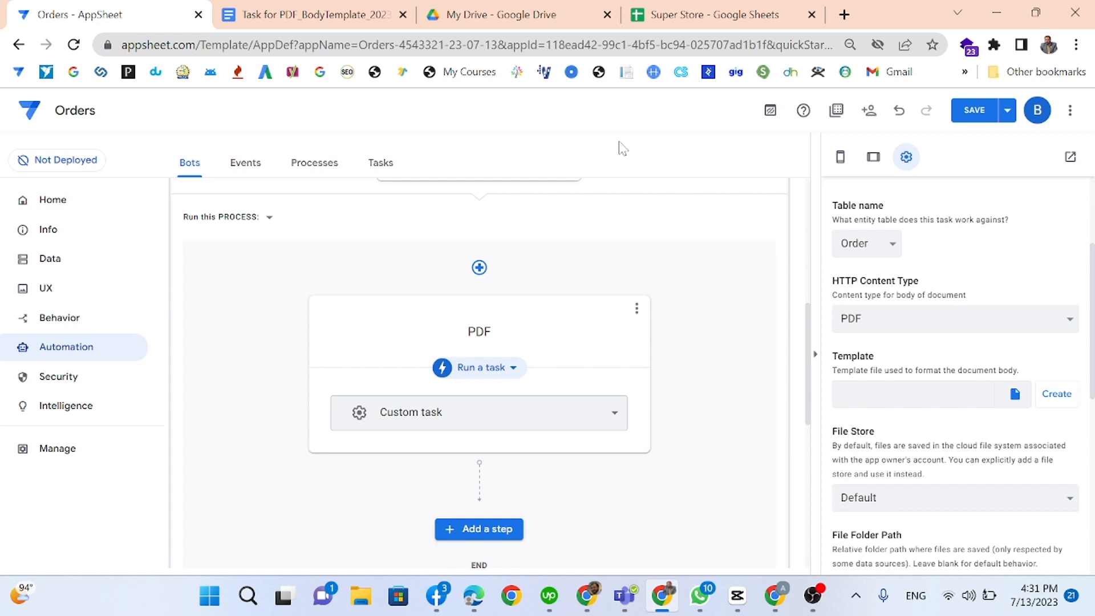
click(365, 18)
scroll(530, 388, down, 6)
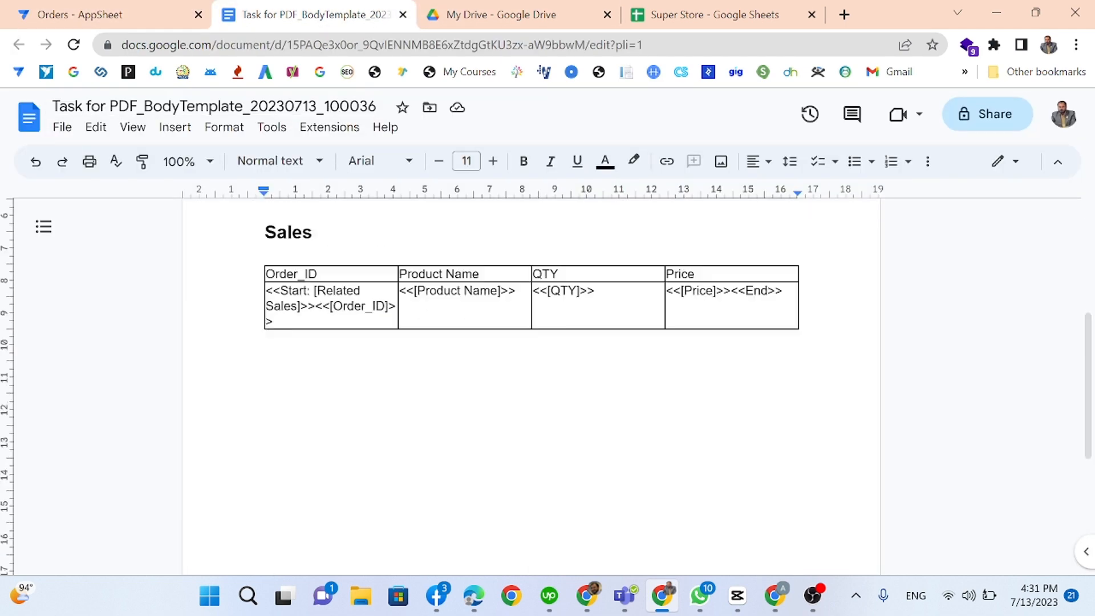
Step: Close the binned 'Task for PDF' template and return to the PDF task's template settings
scroll(530, 387, up, 5)
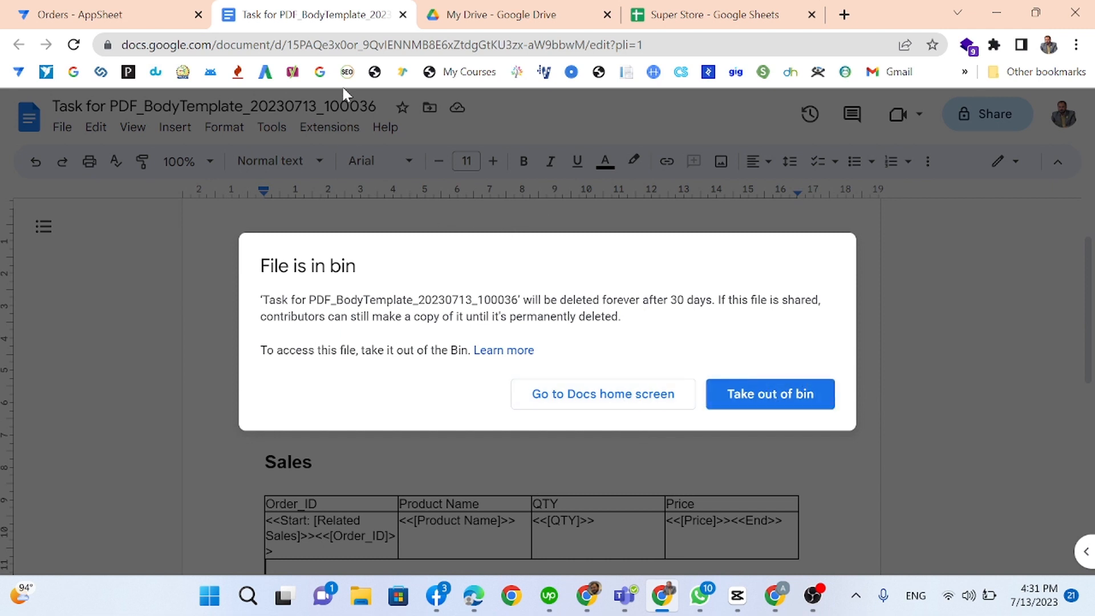
click(403, 14)
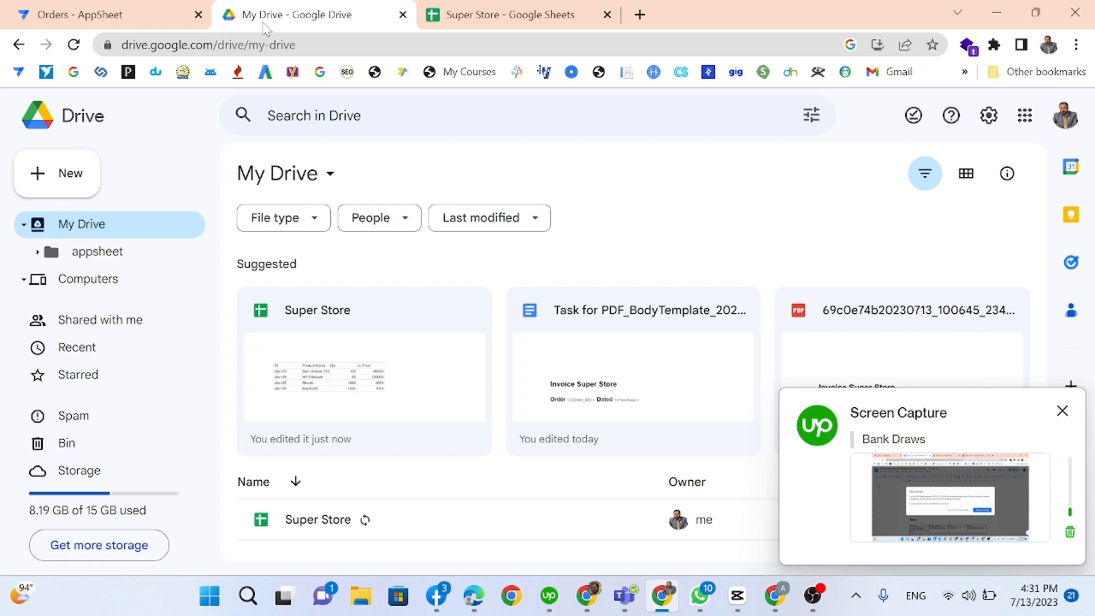
click(151, 8)
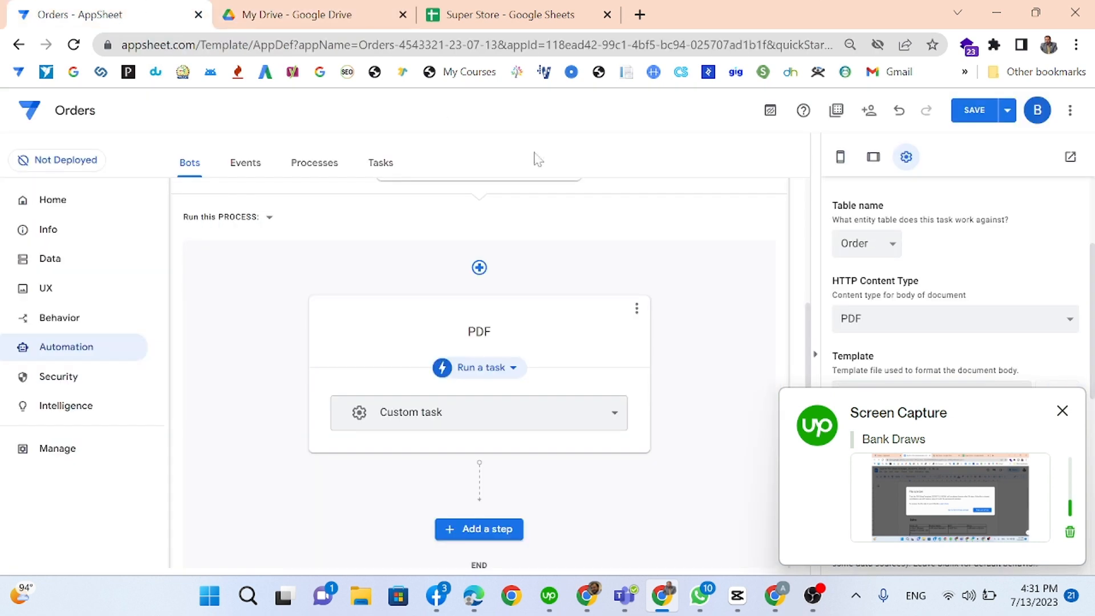
click(1061, 411)
Step: Create a new body template for the PDF task and view it in a new tab
click(1044, 394)
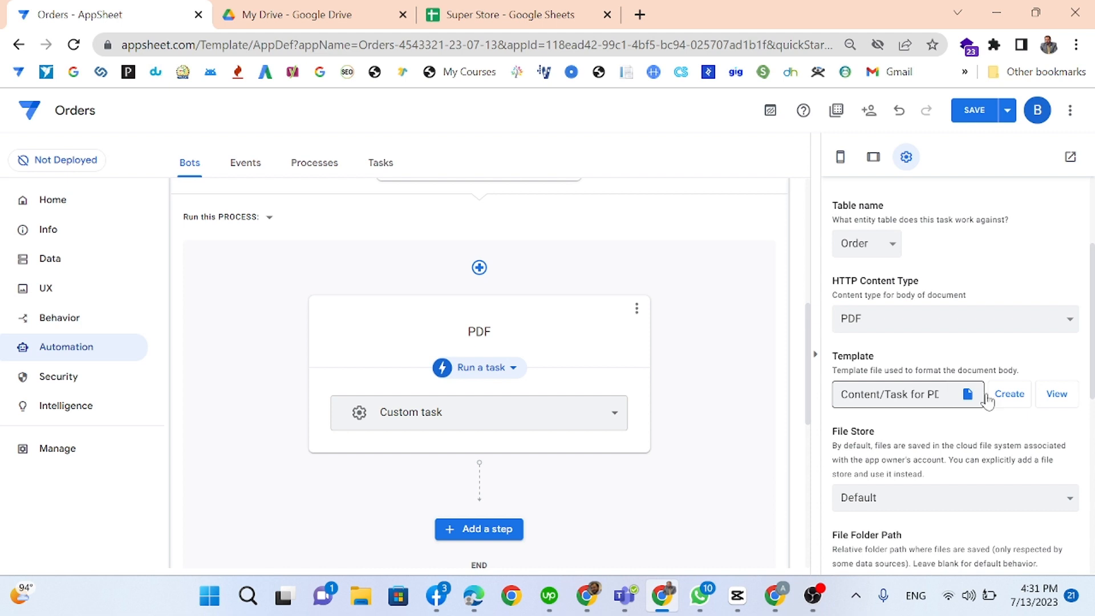
click(1055, 396)
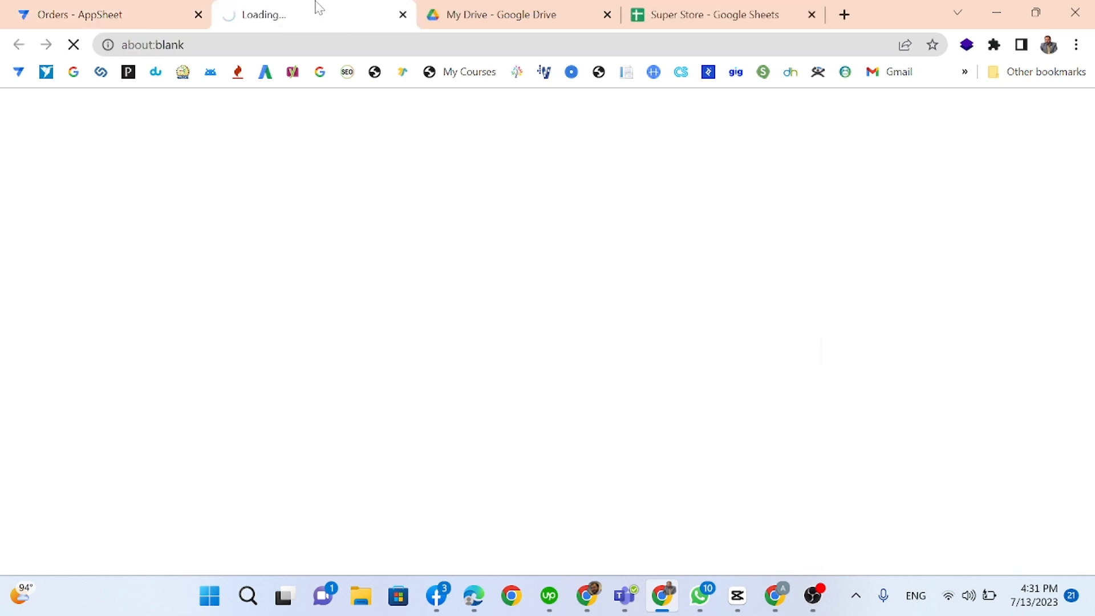
Step: Find the new body template in Drive's appsheet/data/Orders/Content folder, then return to the editor
click(502, 12)
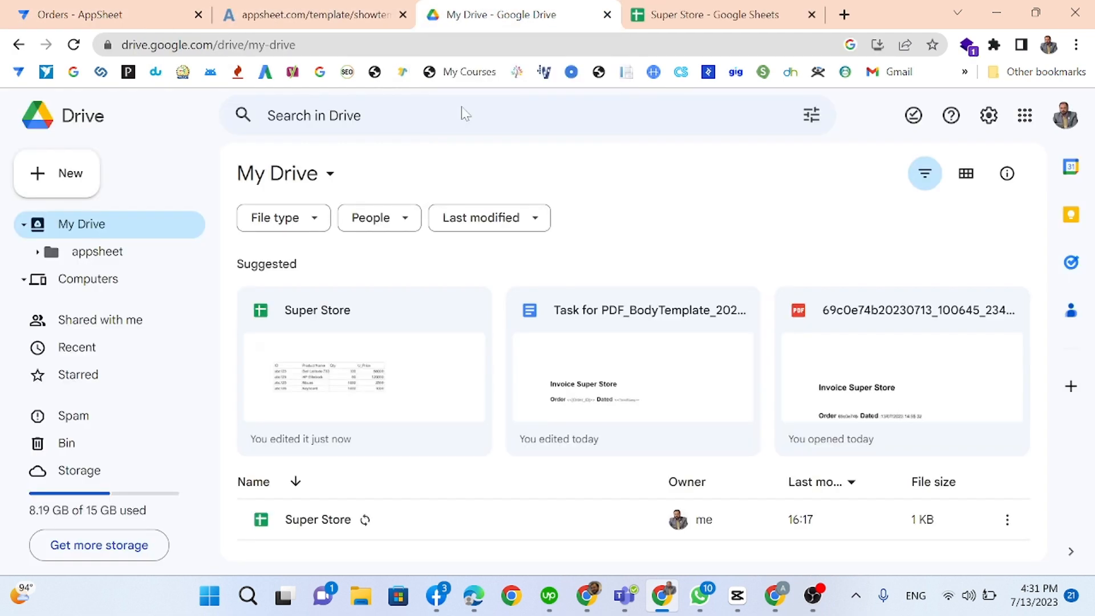
click(80, 251)
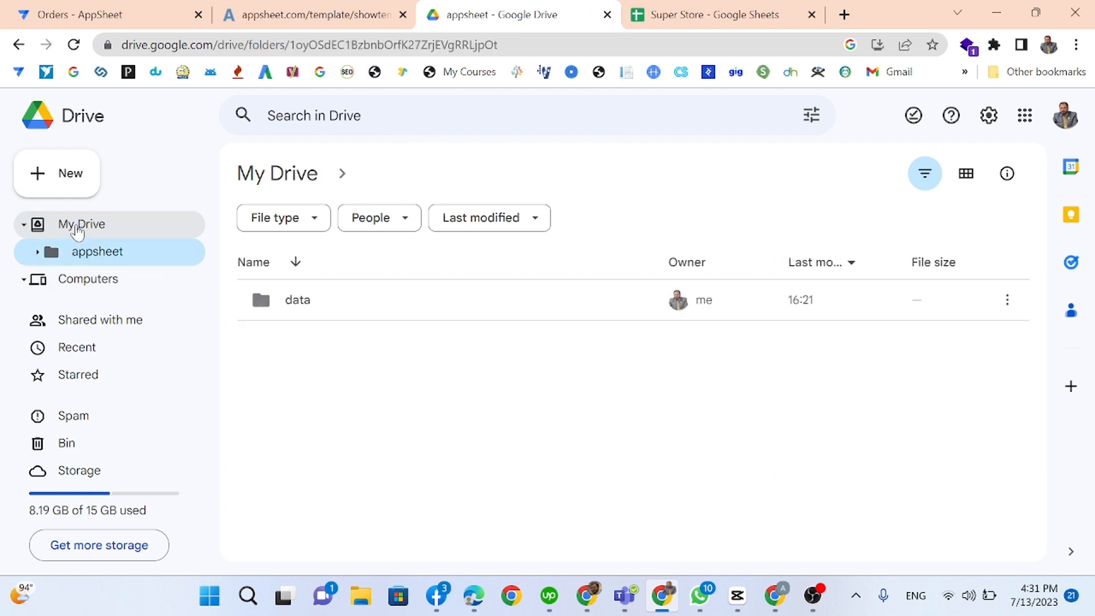
click(80, 227)
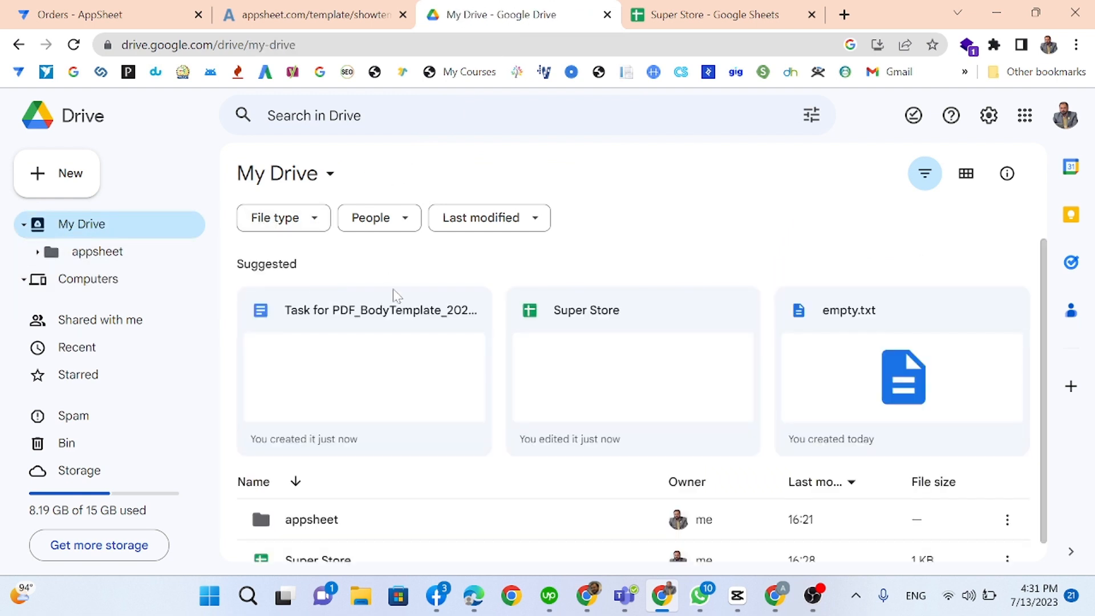
scroll(379, 355, down, 1)
click(372, 494)
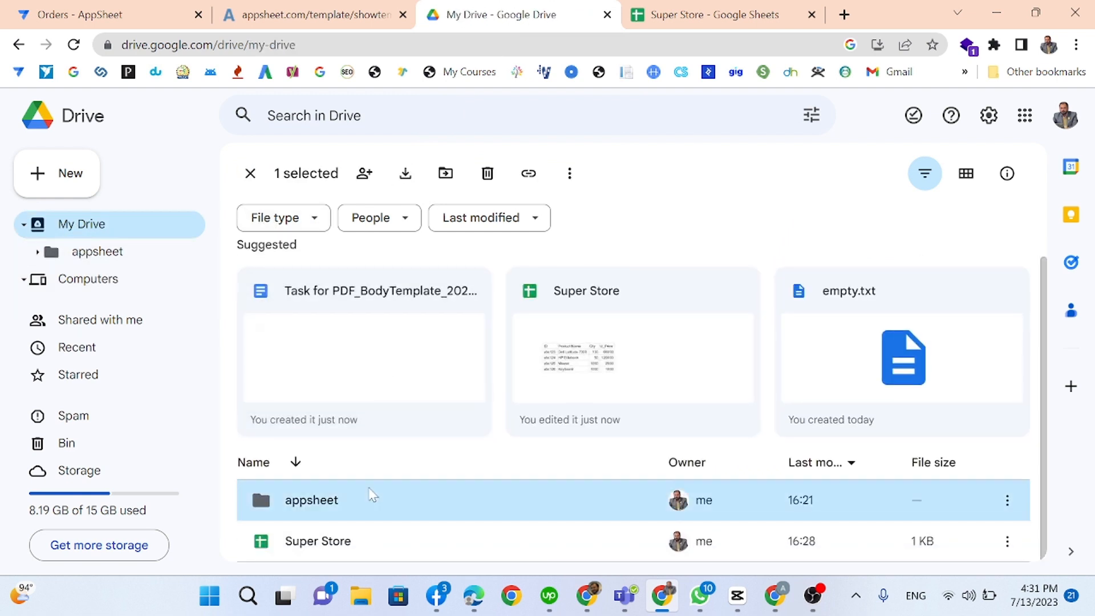
double_click(372, 495)
double_click(329, 286)
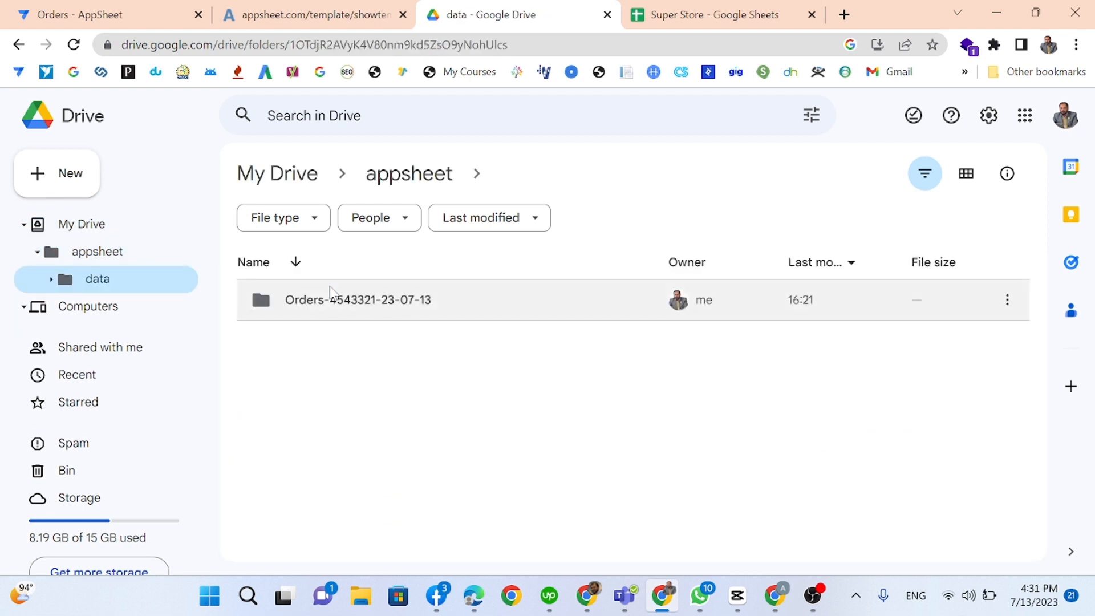
double_click(330, 288)
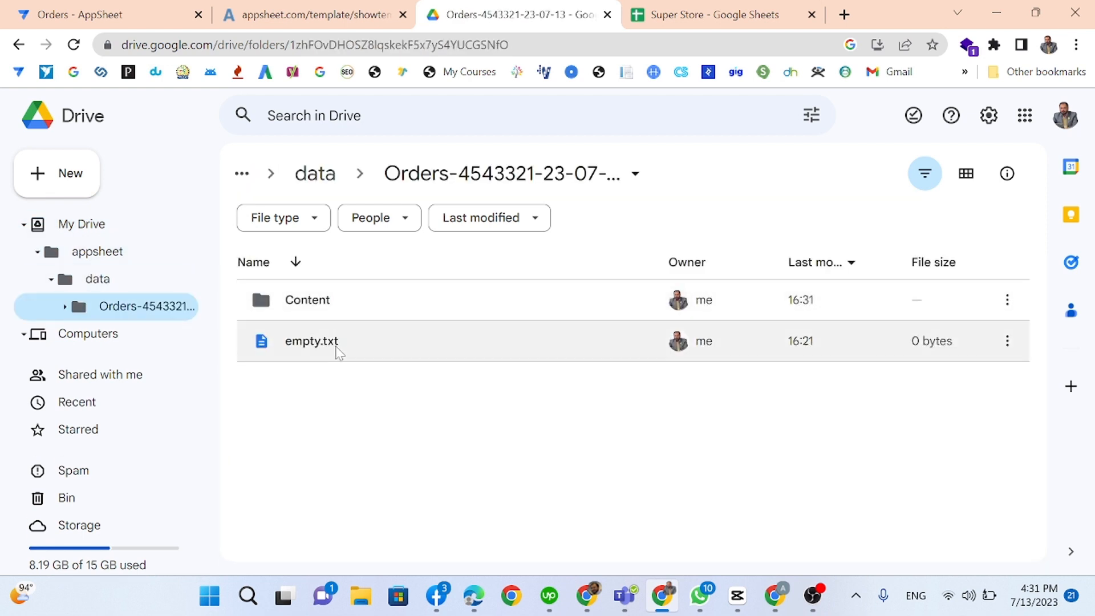
double_click(318, 303)
click(344, 307)
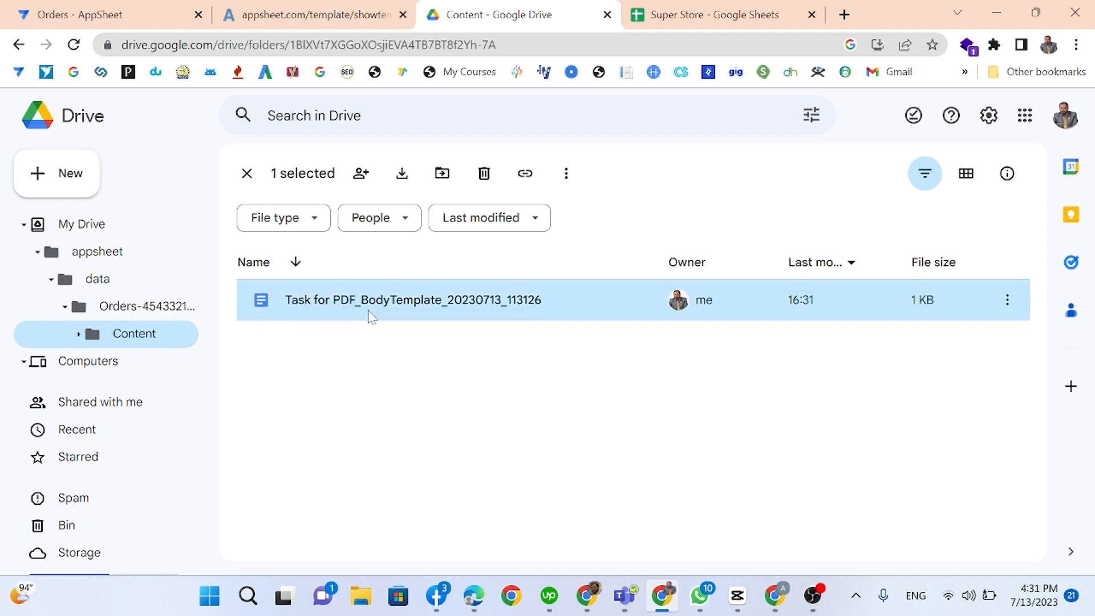
click(89, 16)
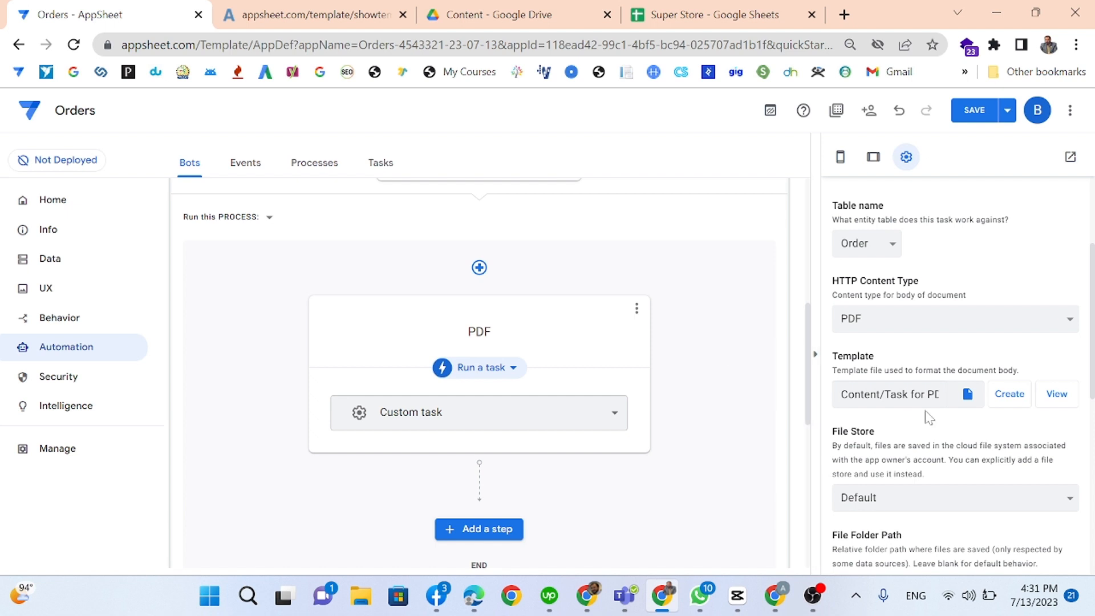
Step: Close the blank template tabs, regenerate the PDF template, and check the Content folder in Drive
click(340, 7)
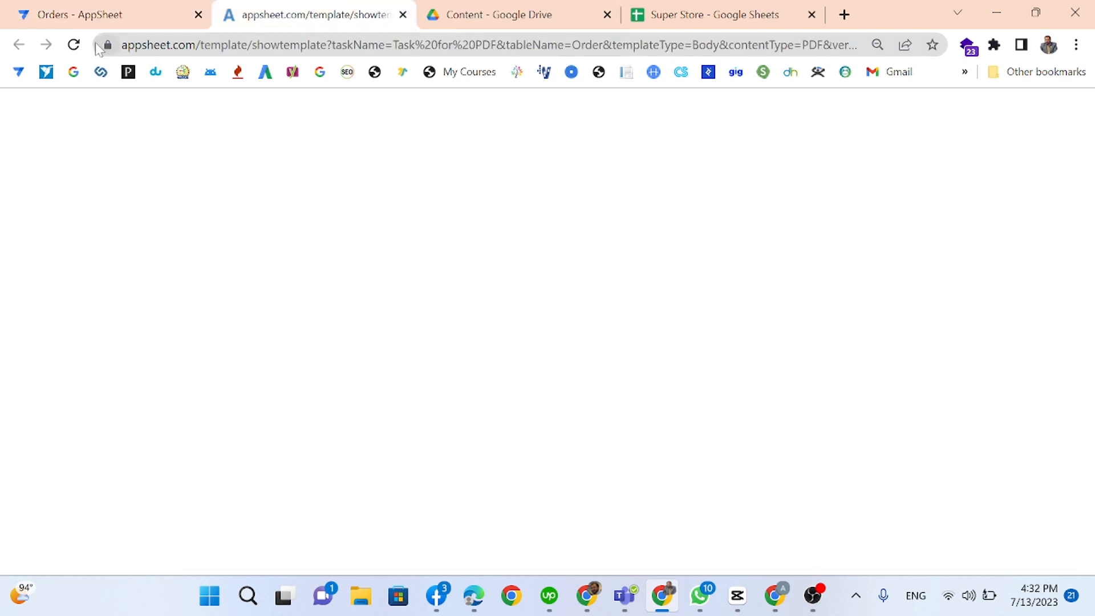
click(73, 45)
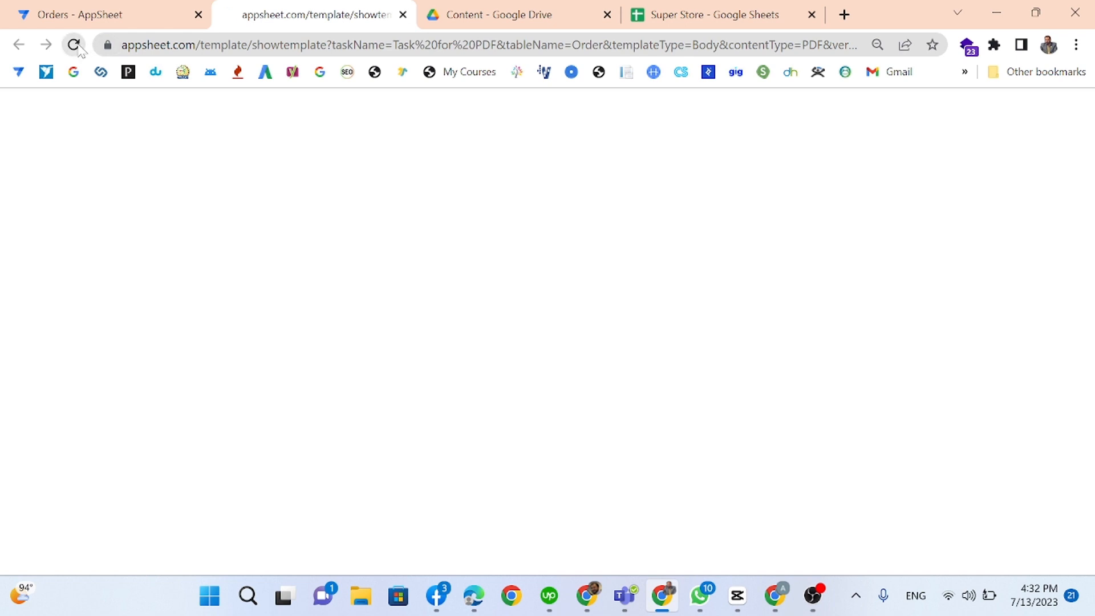
click(402, 15)
click(105, 6)
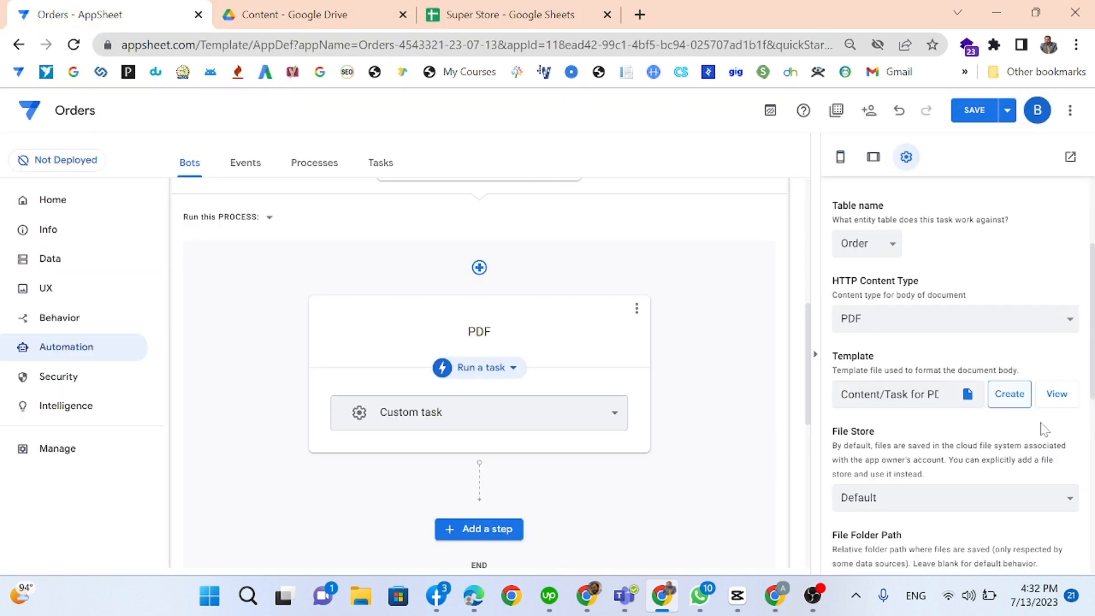
click(1057, 401)
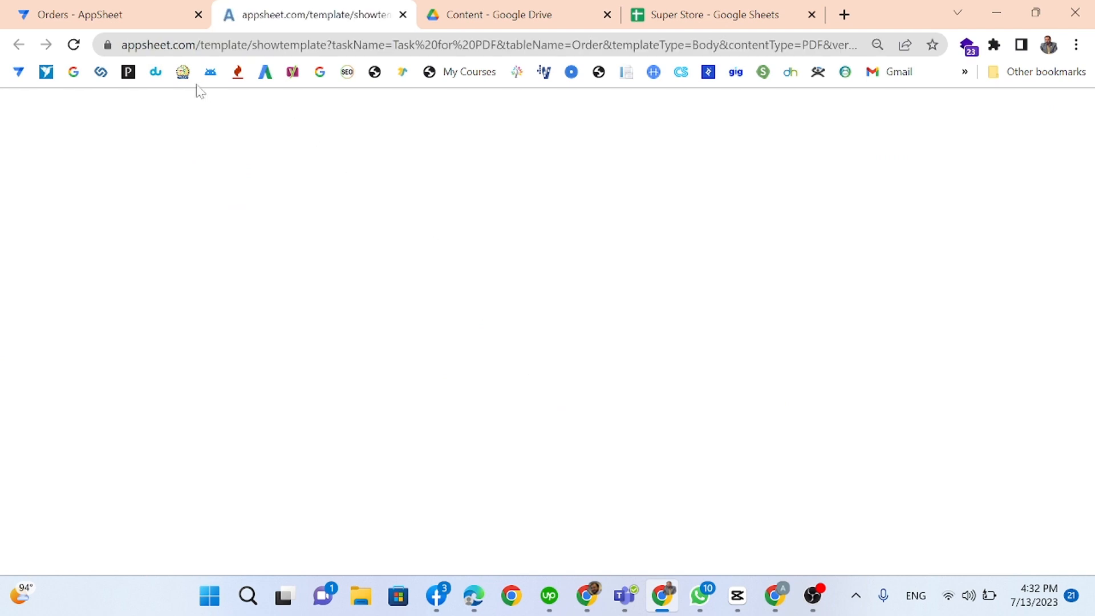
click(153, 21)
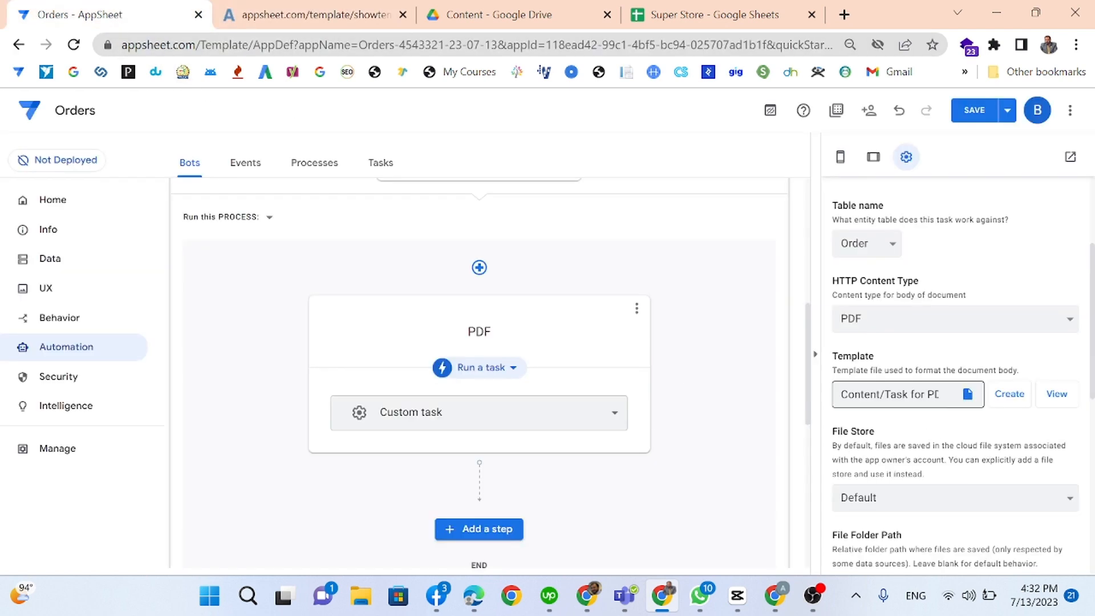
click(1005, 393)
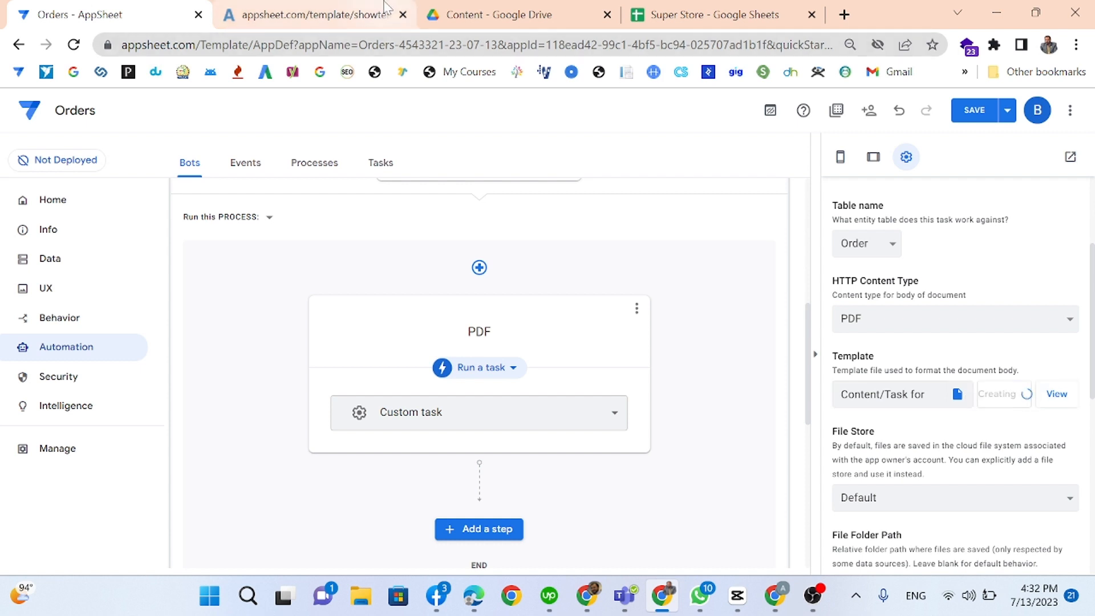
click(403, 15)
click(386, 9)
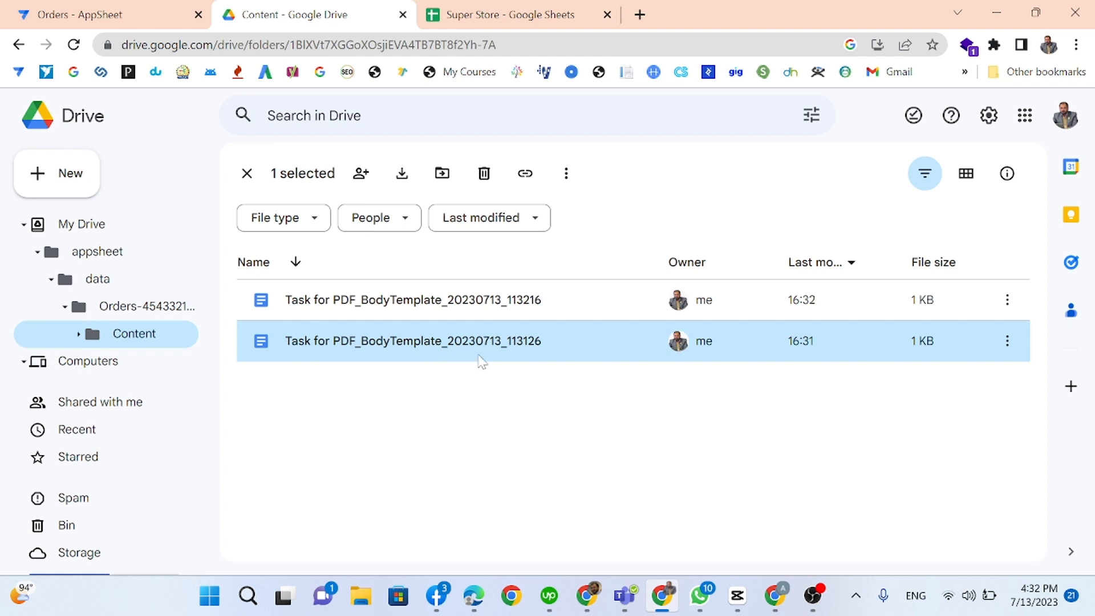
Step: Open Task for PDF_BodyTemplate_20230713_113216 from the PDF task's Template field
click(54, 5)
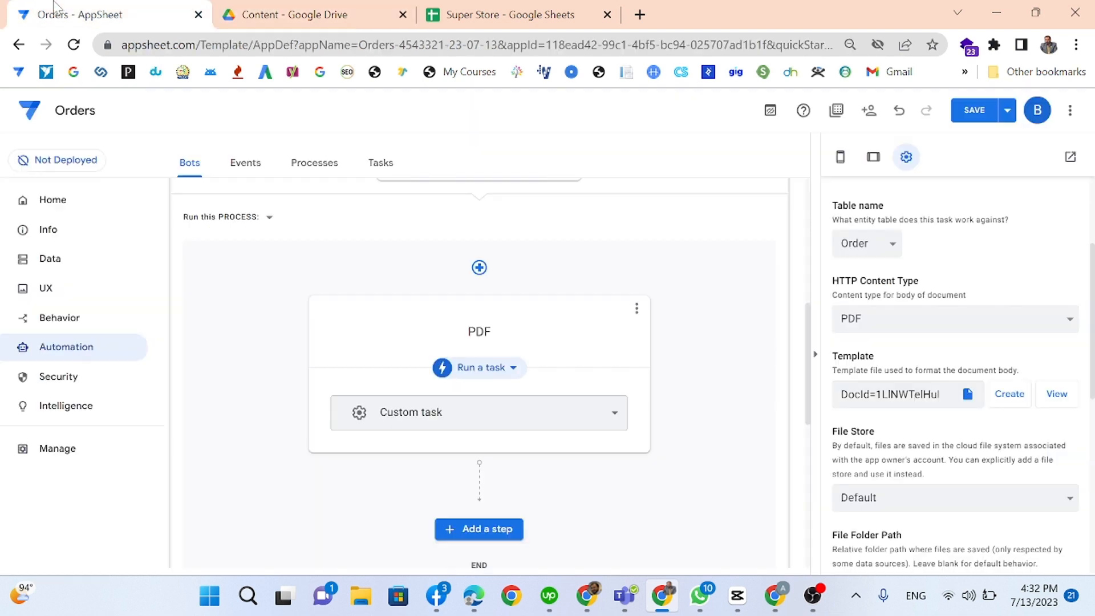
click(1056, 393)
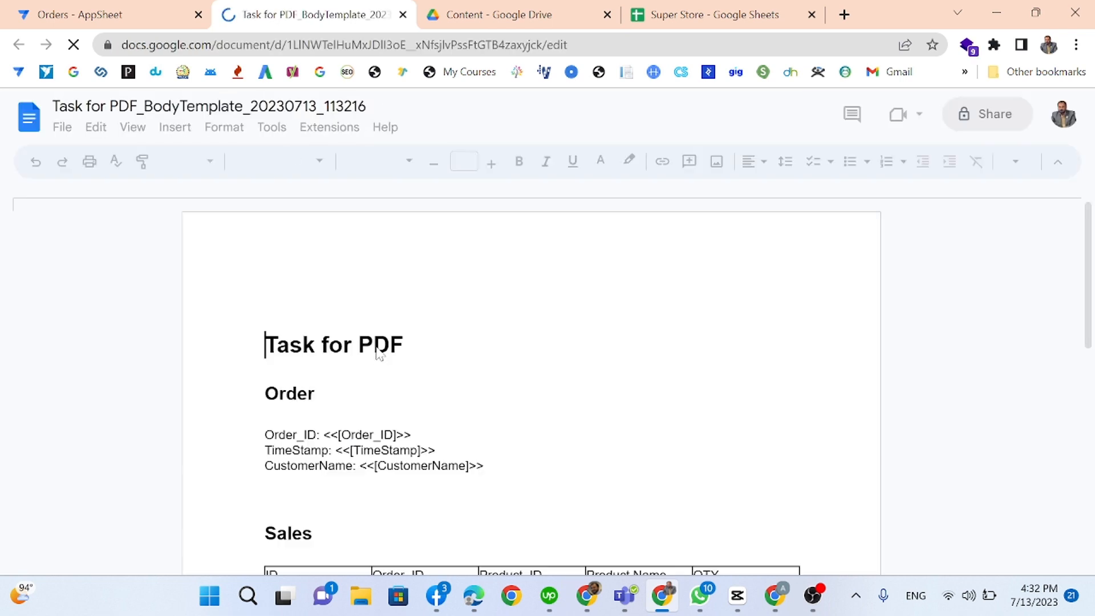
Step: Replace the 'Task for PDF' heading with 'Invoice Super Store'
scroll(359, 365, down, 3)
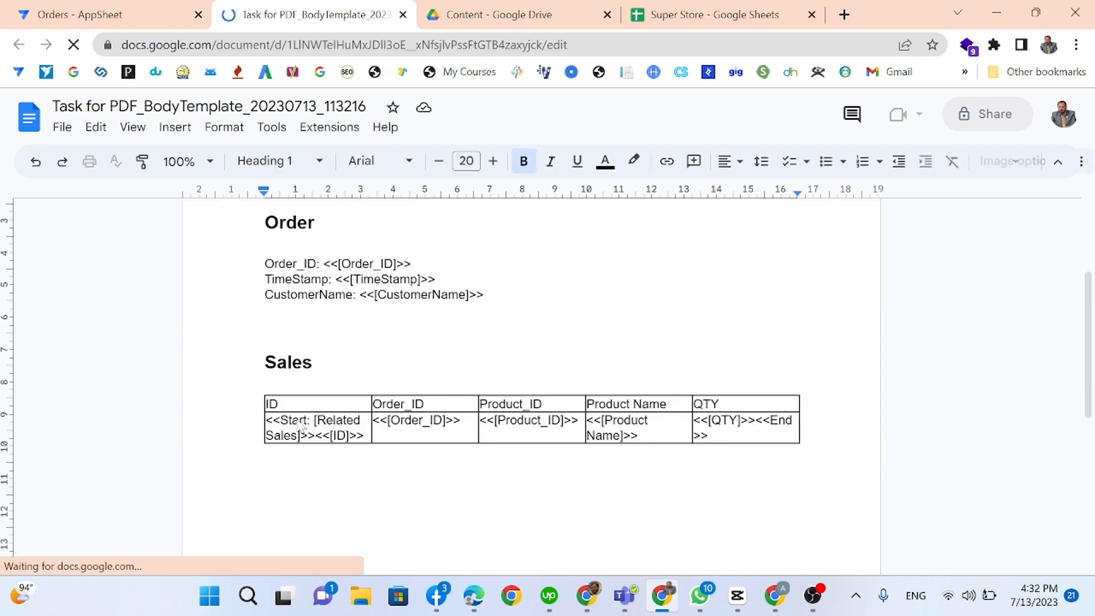
triple_click(208, 345)
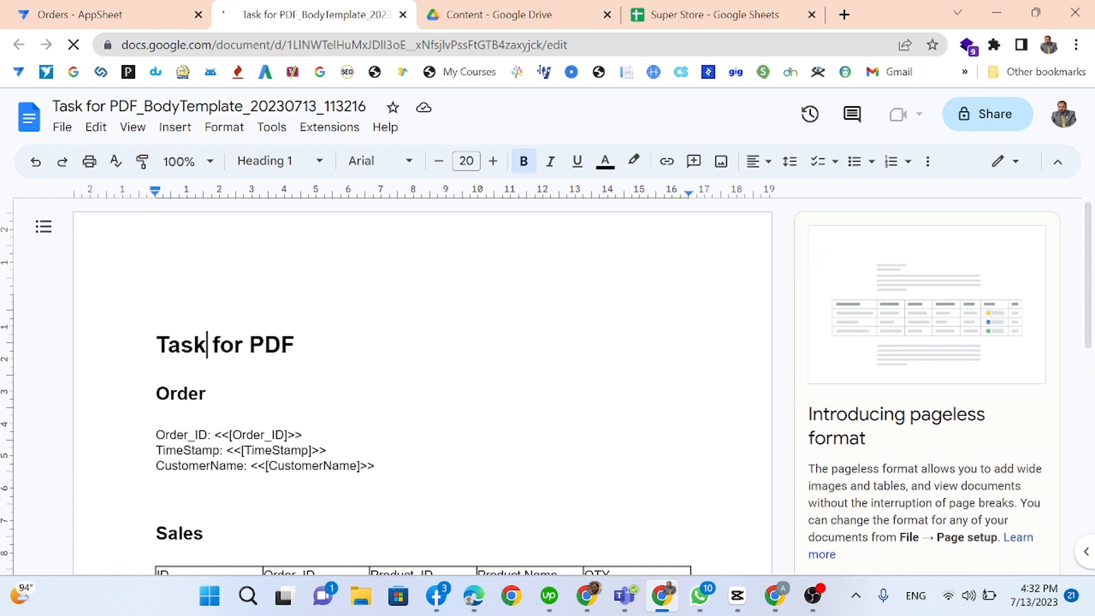
text(I)
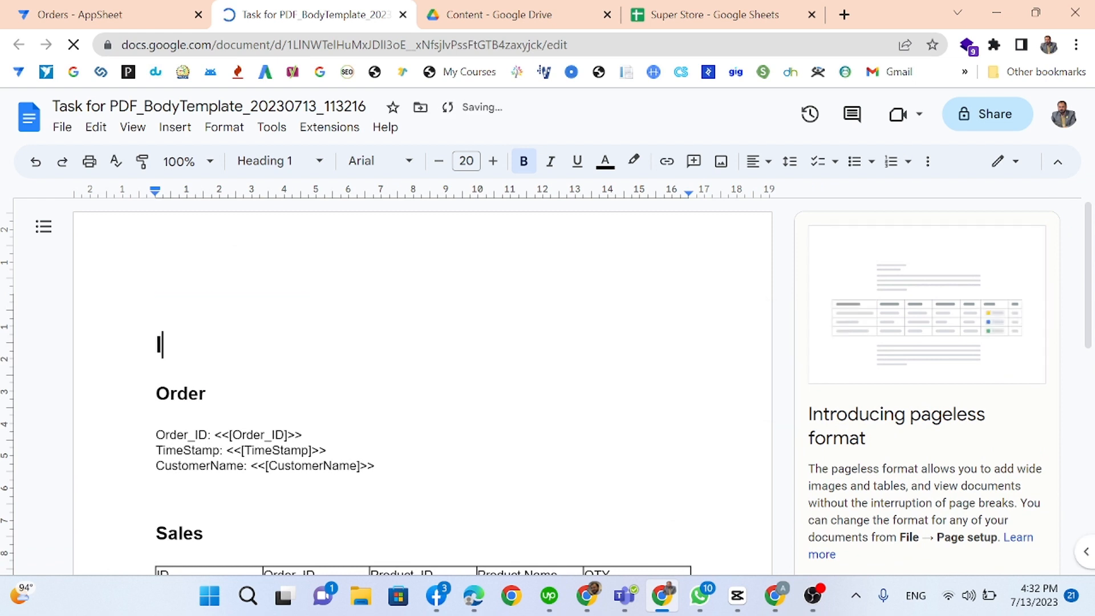
text(nvoice S)
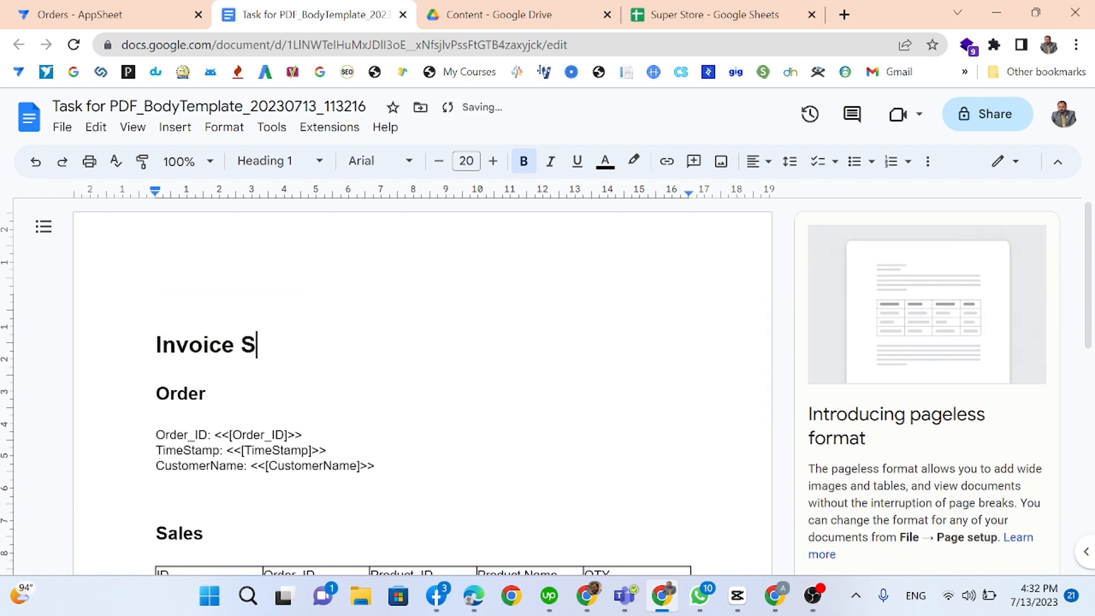
text(uper St)
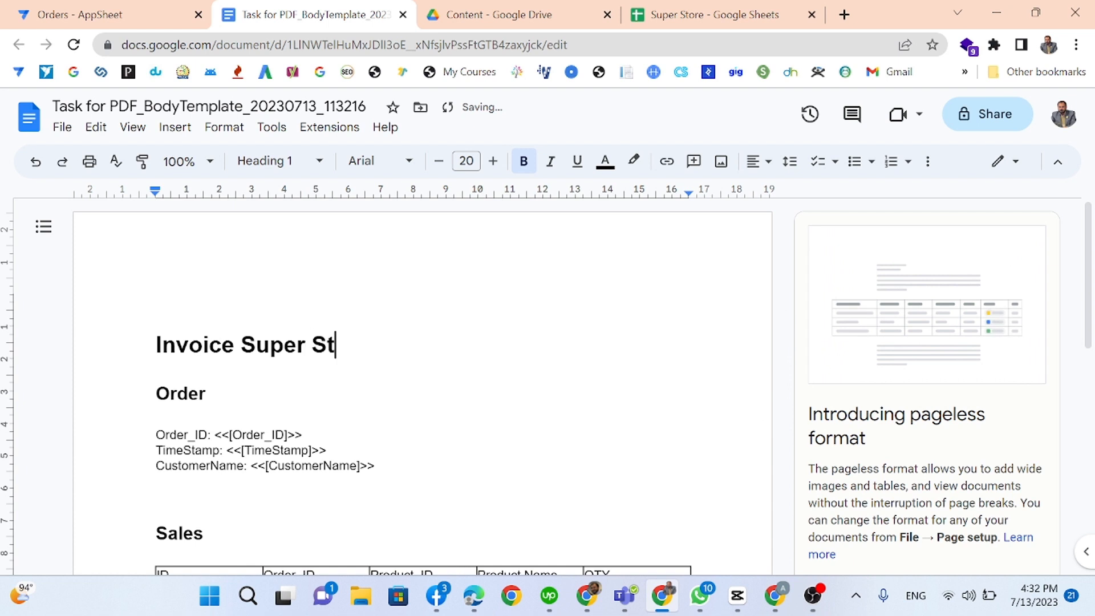
text(ore)
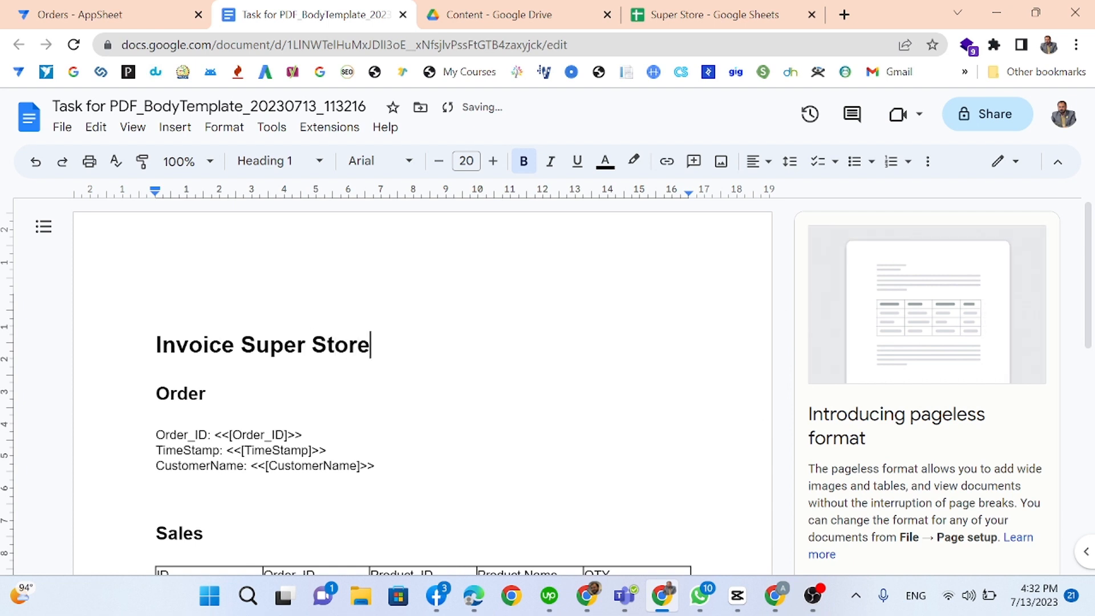
scroll(422, 388, down, 3)
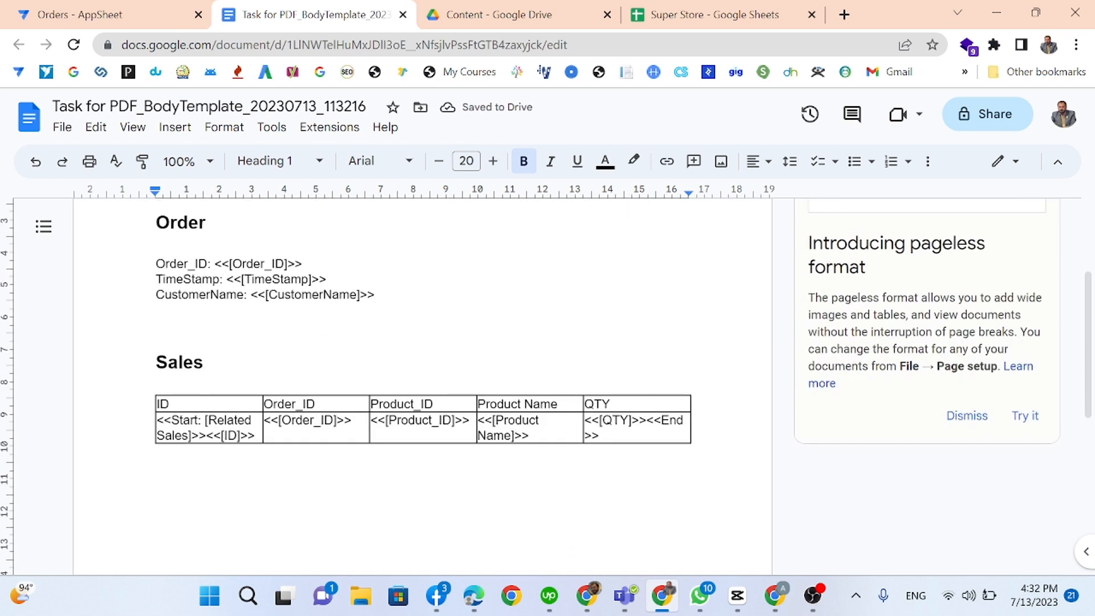
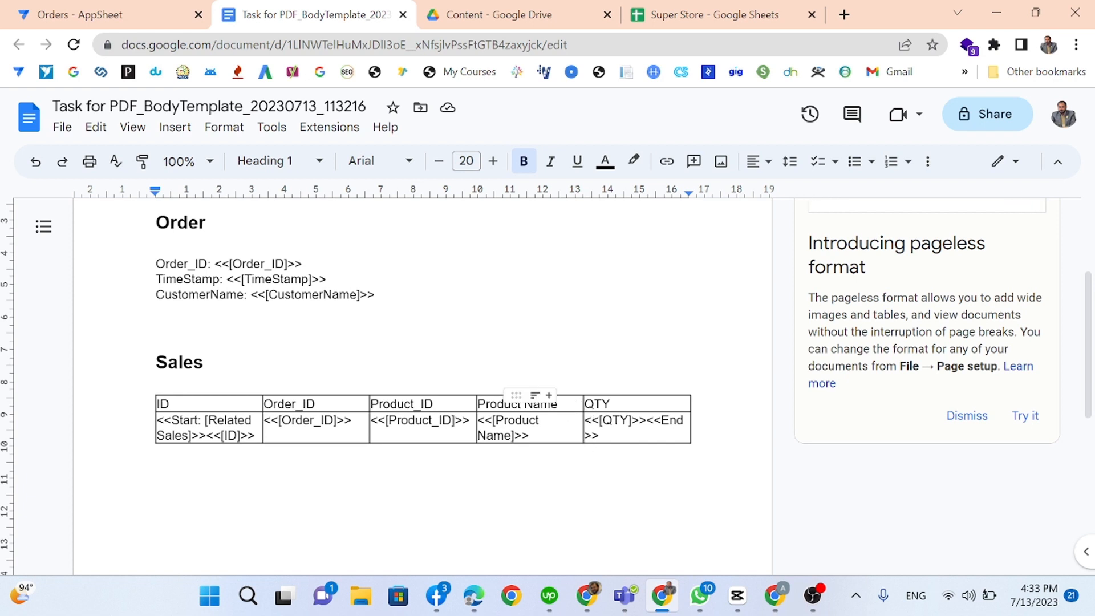
Step: Paste the Product Name and QTY columns one column left, over Product_ID, in the Sales table
drag(594, 403, 600, 427)
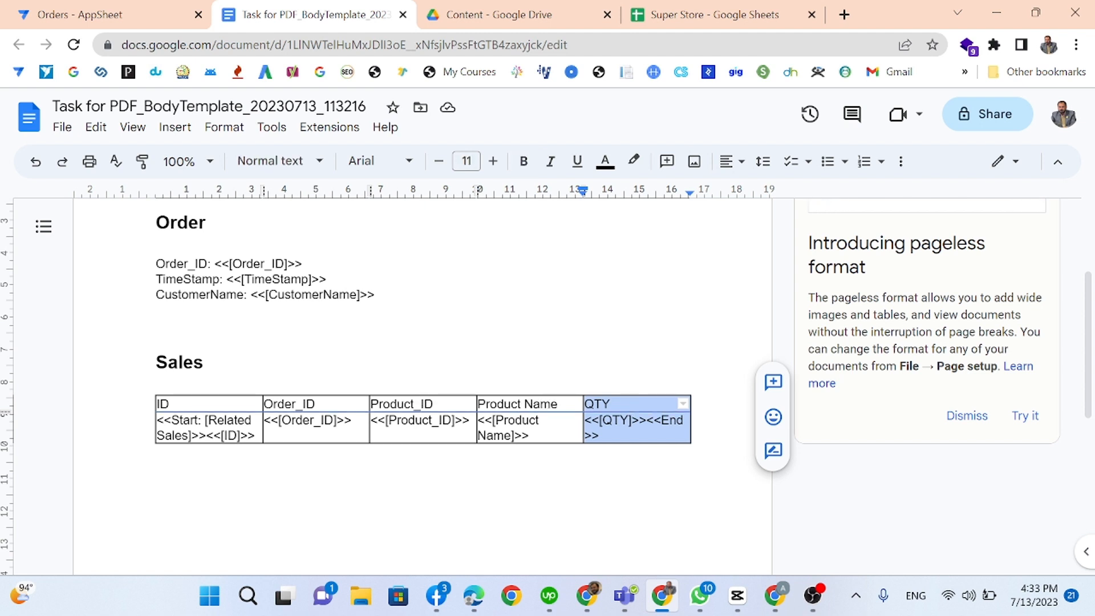
click(480, 402)
click(497, 404)
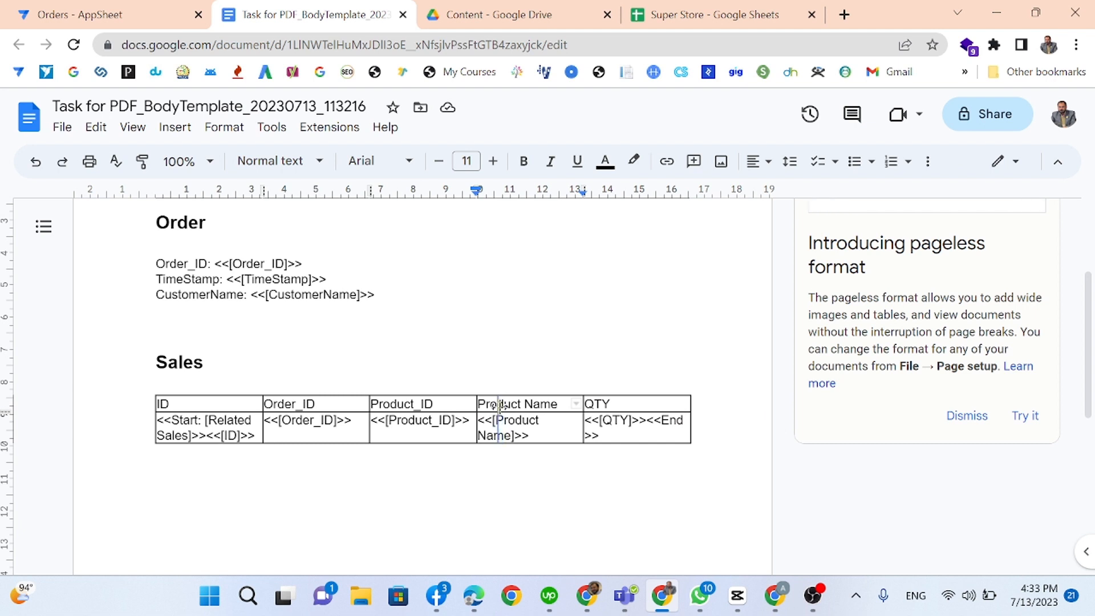
mouse_move(497, 404)
mouse_down()
mouse_move(548, 405)
mouse_move(627, 431)
mouse_up()
key(ctrl+c)
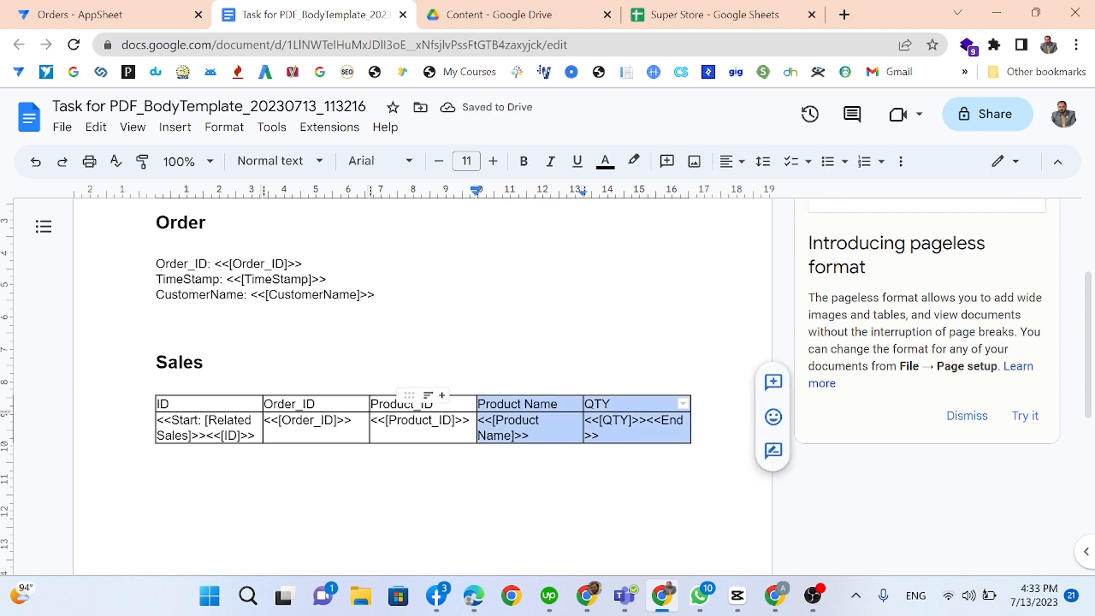
drag(422, 405, 522, 425)
key(ctrl+v)
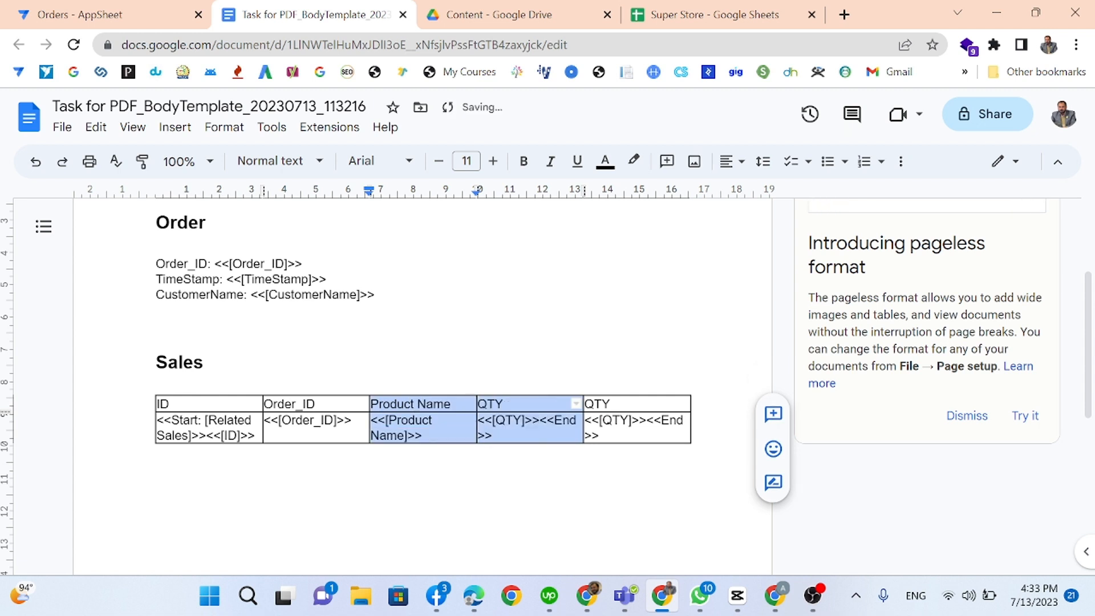
Step: Delete the duplicate <<End>> and rename the last header from QTY to Price
click(546, 420)
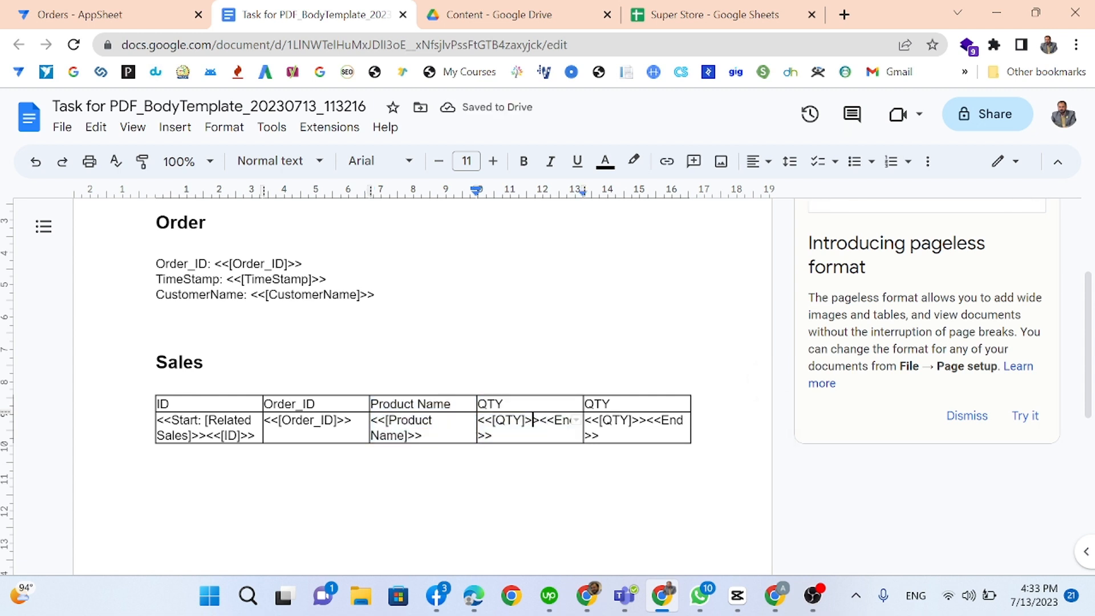
key(shift+Down)
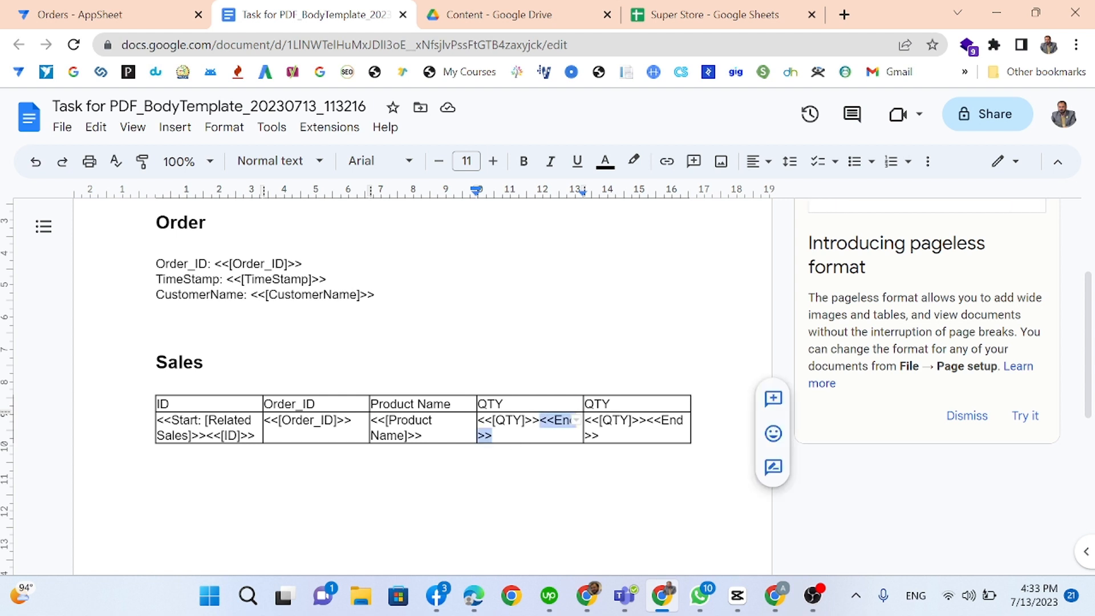
key(BackSpace)
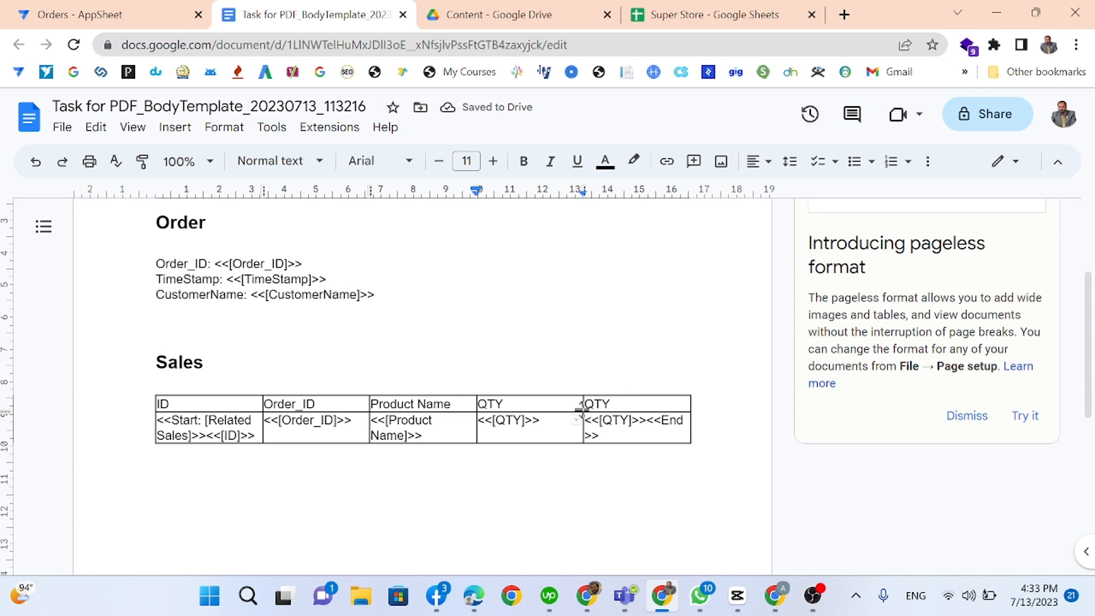
double_click(598, 403)
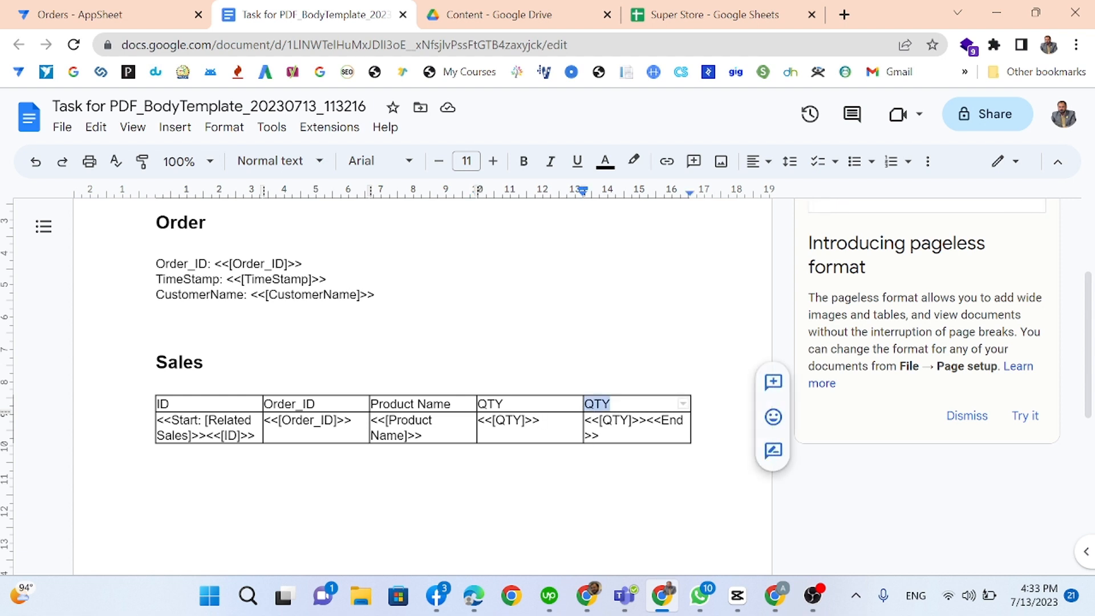
text(Price)
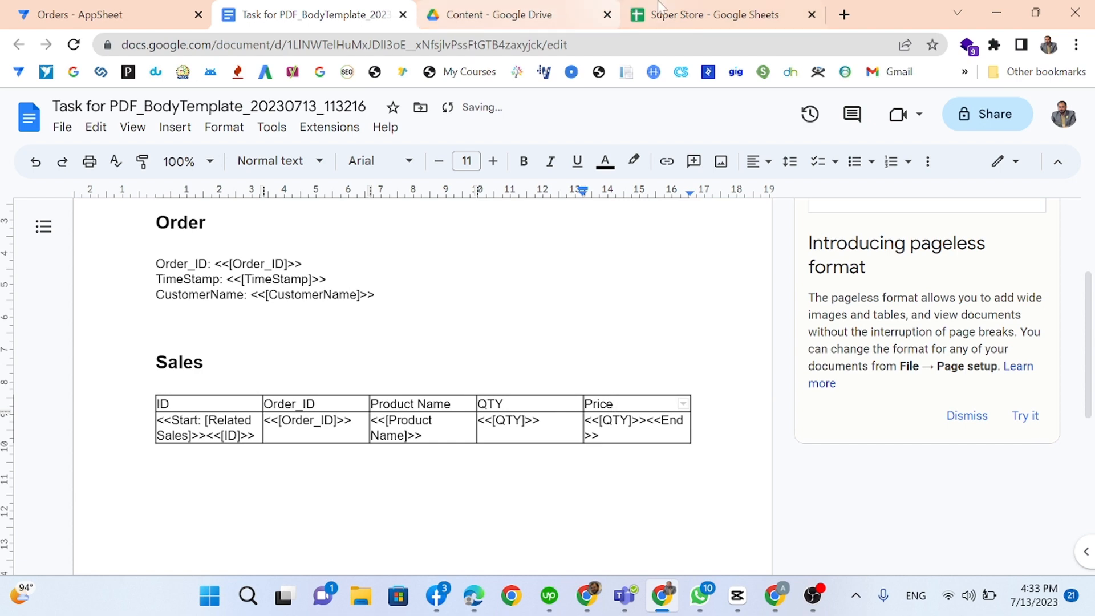
Step: Check the spreadsheet's Sales sheet, then change the last placeholder to <<[Price]>>
click(713, 14)
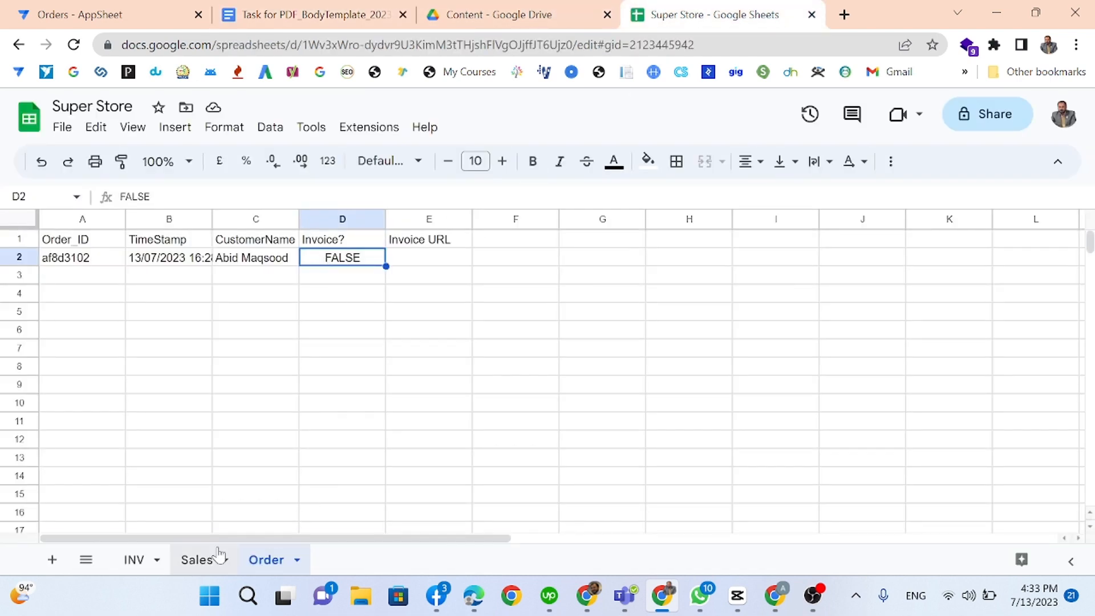
click(197, 560)
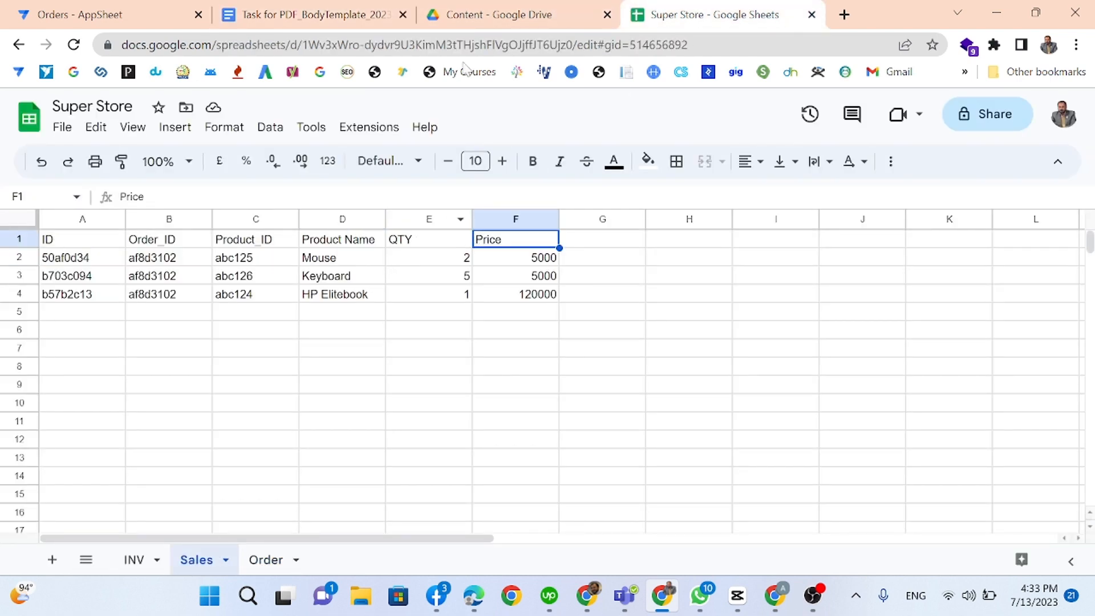
click(268, 14)
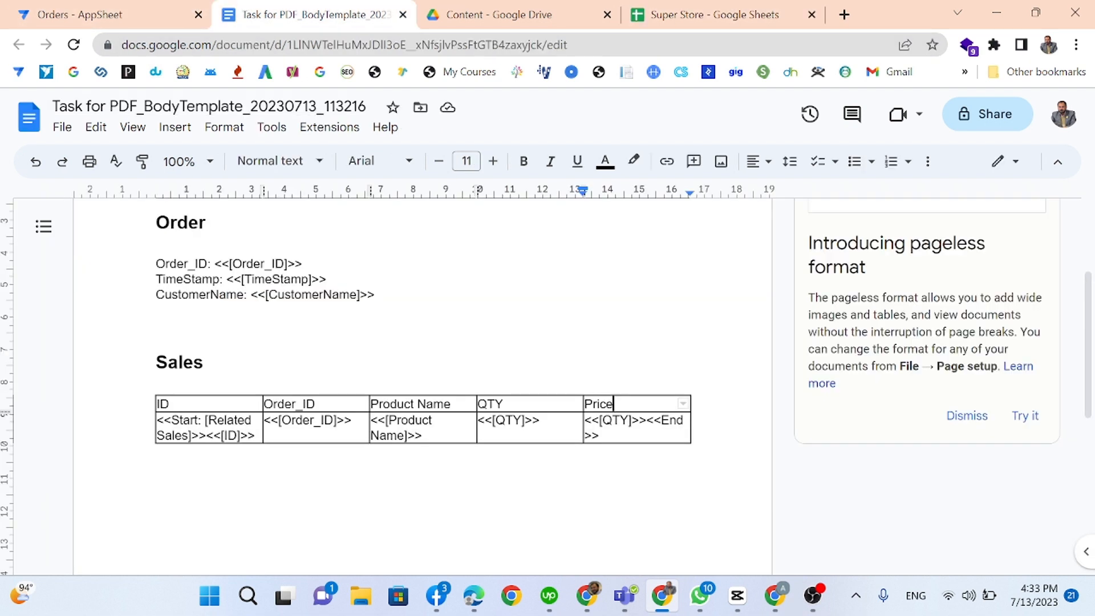
click(600, 420)
drag(603, 421, 628, 421)
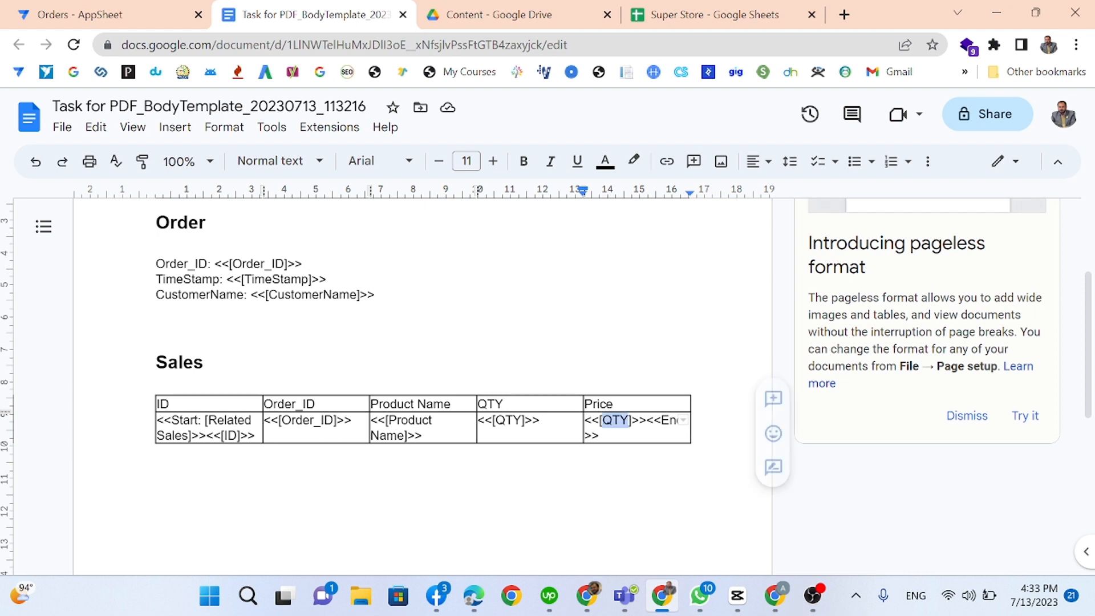
text(Price)
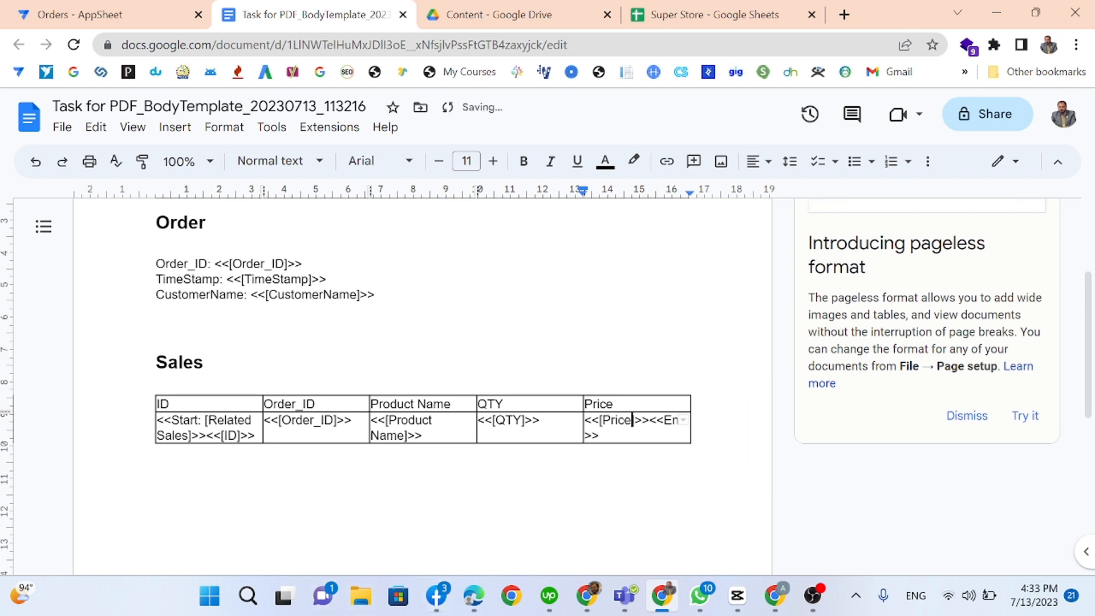
Step: Review the finished invoice template and return to the Orders app's bot editor
click(434, 494)
scroll(433, 495, down, 6)
scroll(434, 495, up, 8)
scroll(434, 394, down, 7)
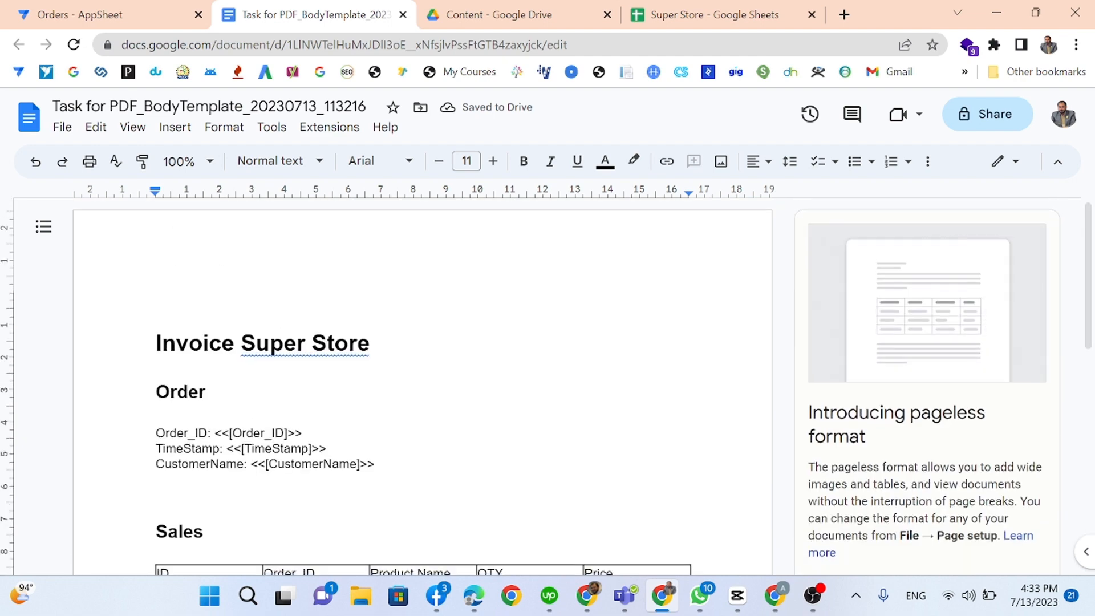
scroll(433, 393, up, 1)
scroll(421, 387, up, 10)
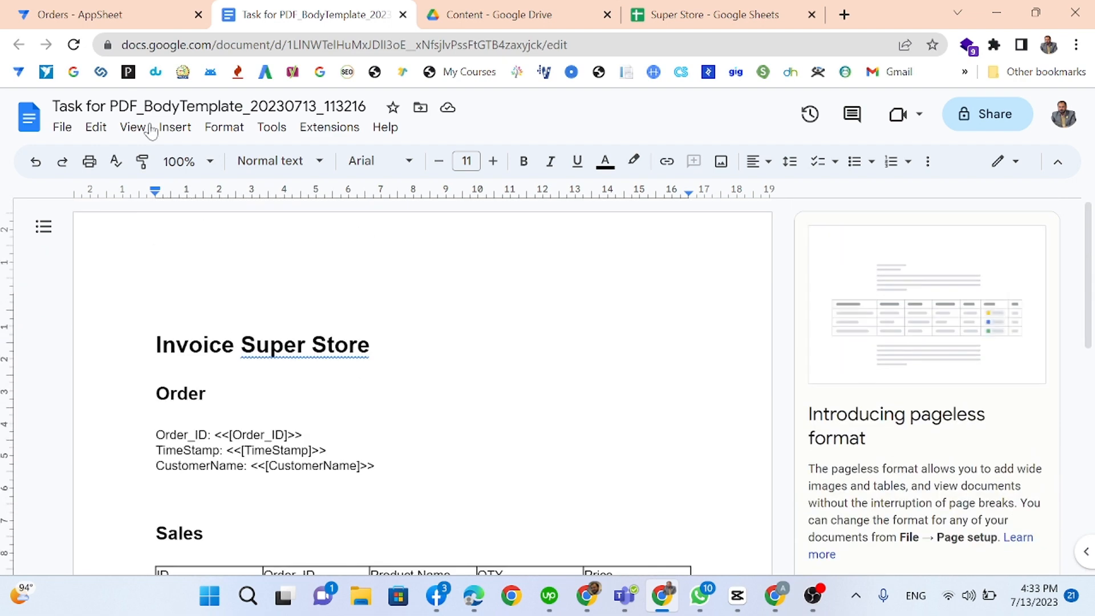
click(140, 17)
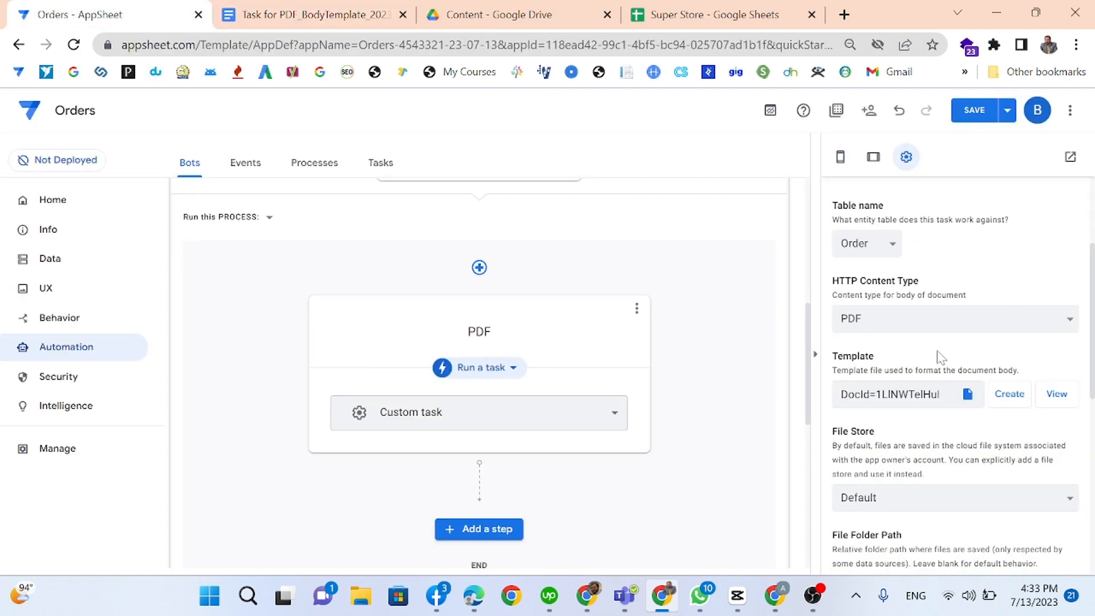
Step: Leave the PDF task's File Store at Default and switch to the Google Drive tab
scroll(969, 457, down, 3)
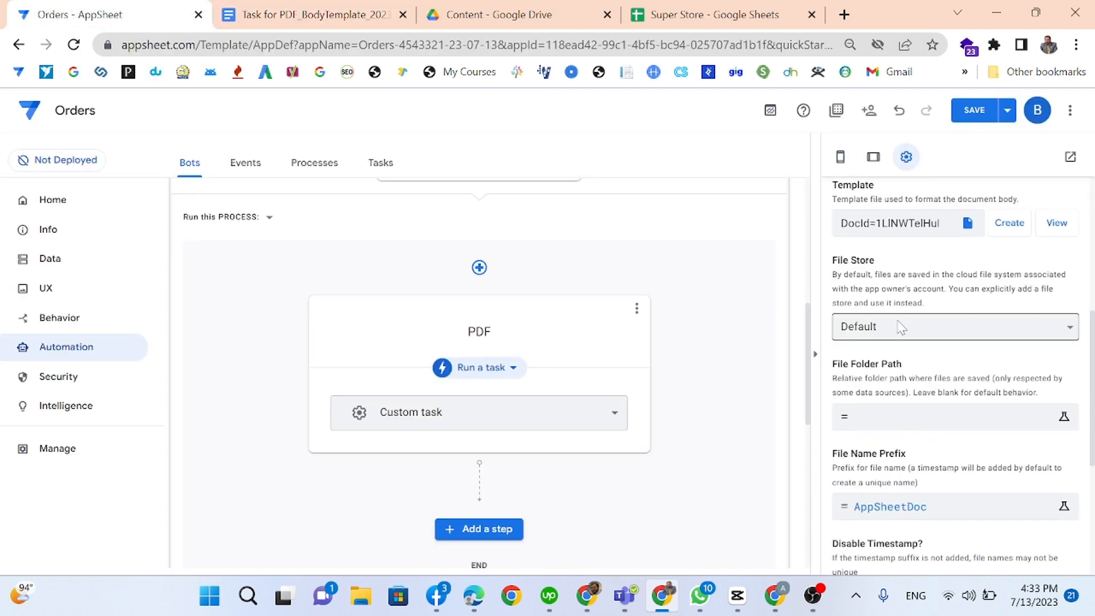
click(901, 326)
click(901, 326)
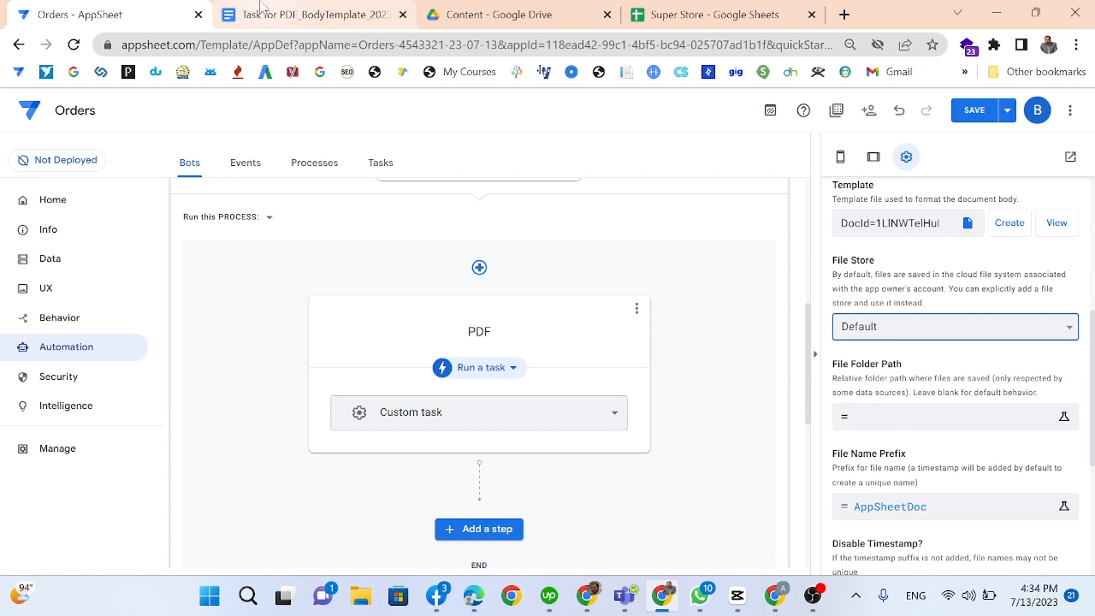
click(566, 8)
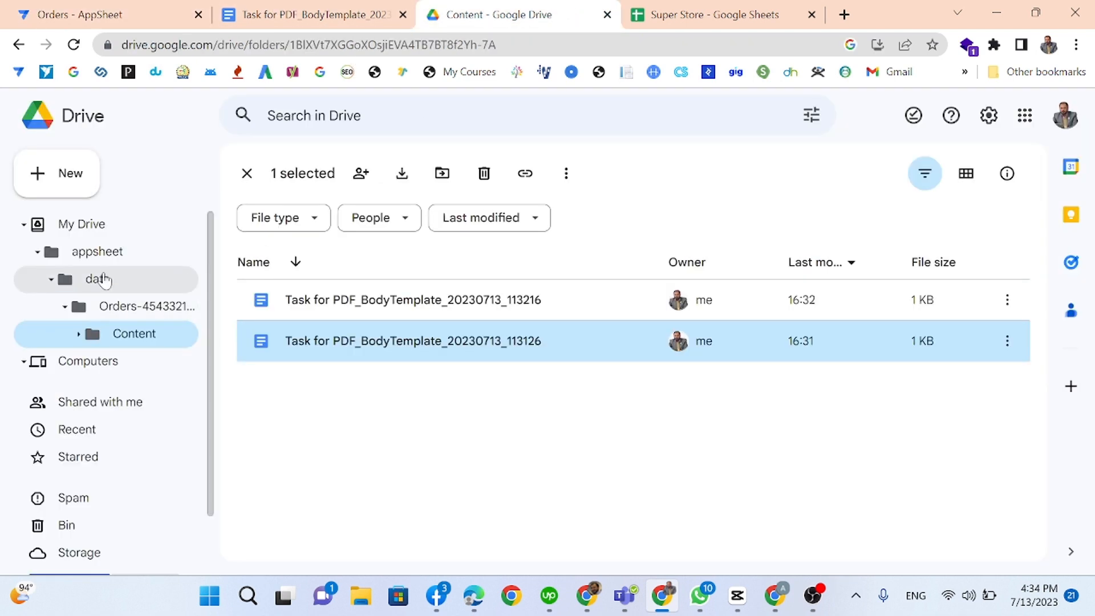
Step: Make a folder named INV inside Drive's appsheet folder, then return to AppSheet
click(97, 253)
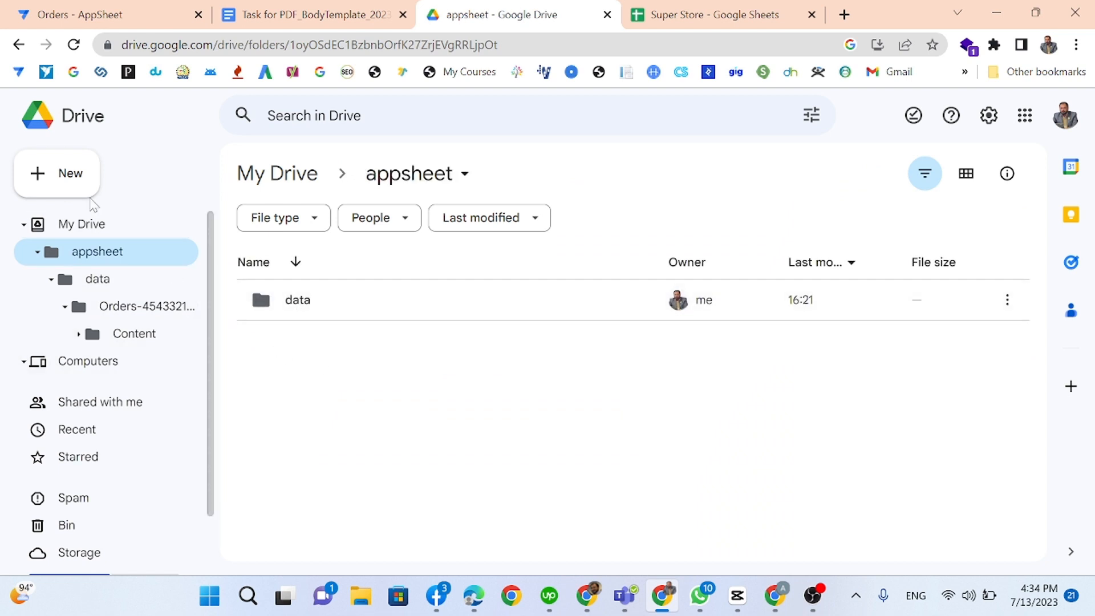
click(74, 176)
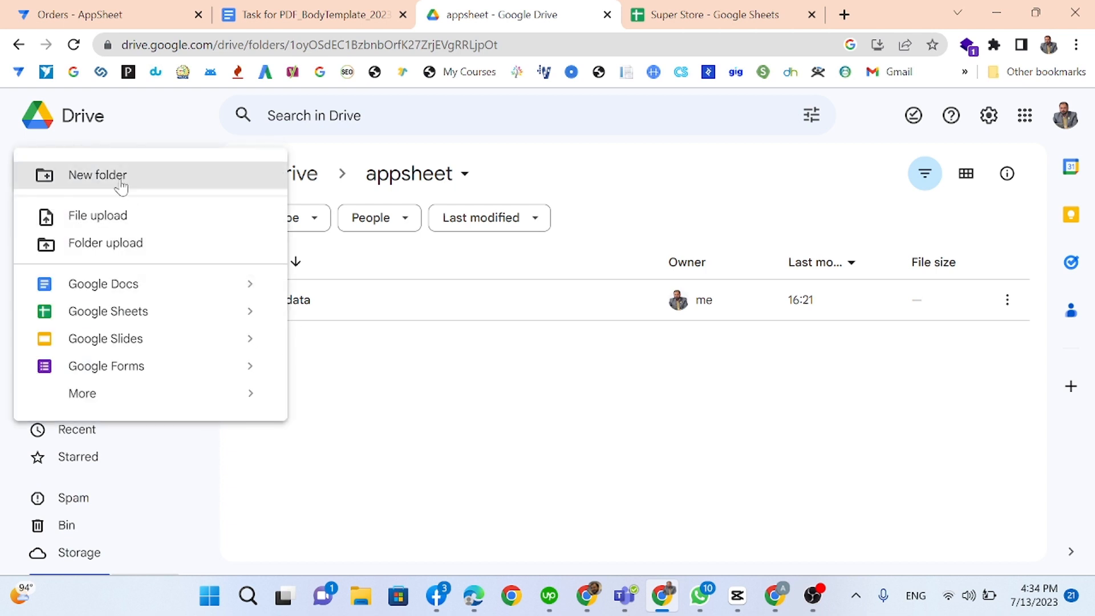
click(152, 178)
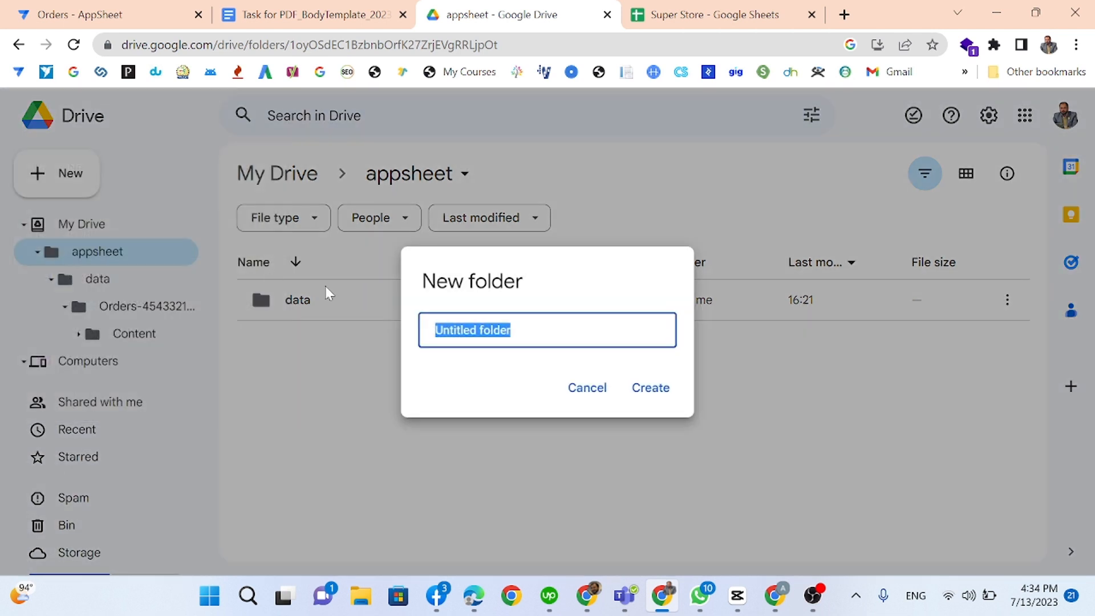
text(INV)
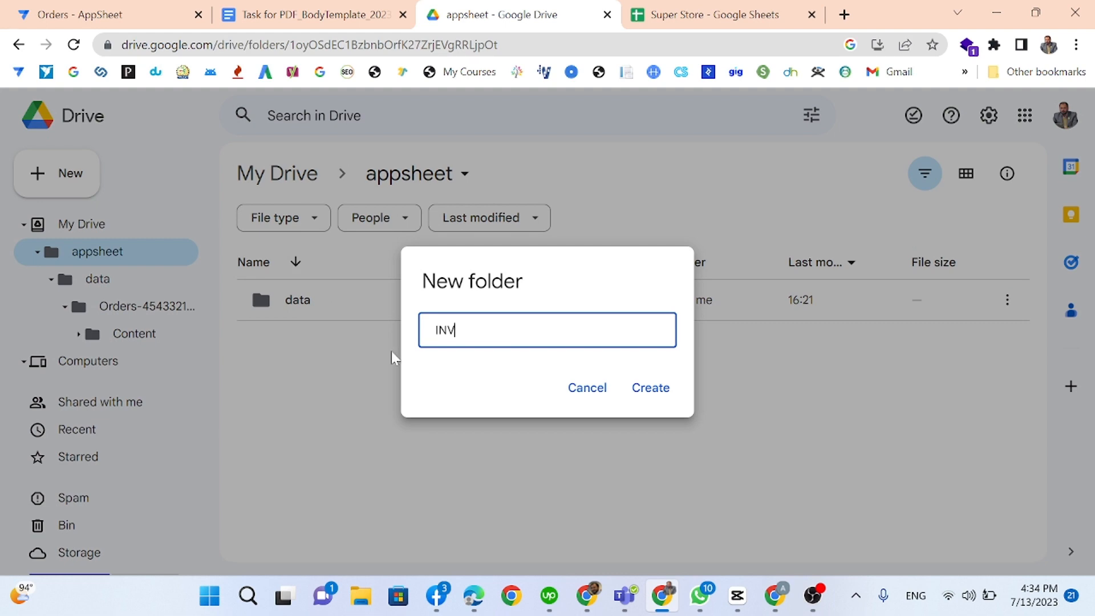
click(666, 393)
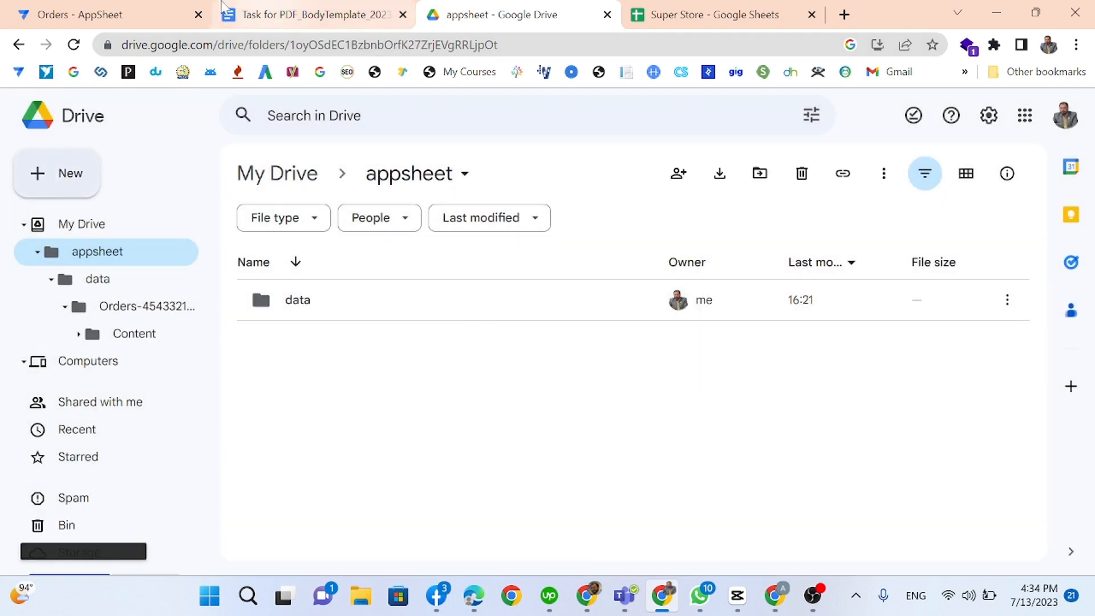
click(86, 13)
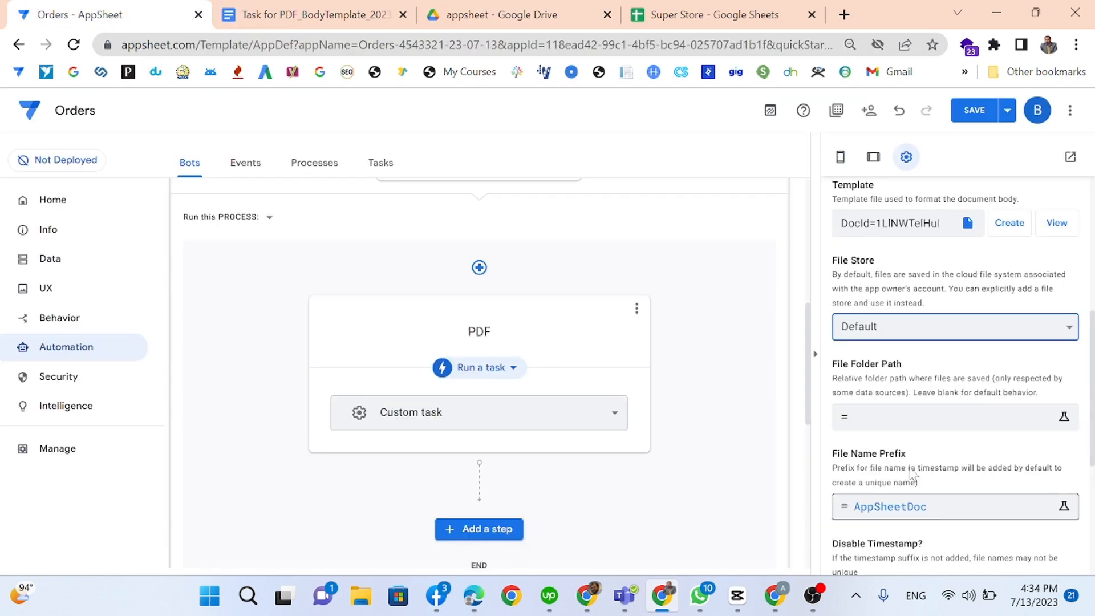
Step: Set the PDF task's File Folder Path expression to \INV\
click(881, 416)
text("\INV\)
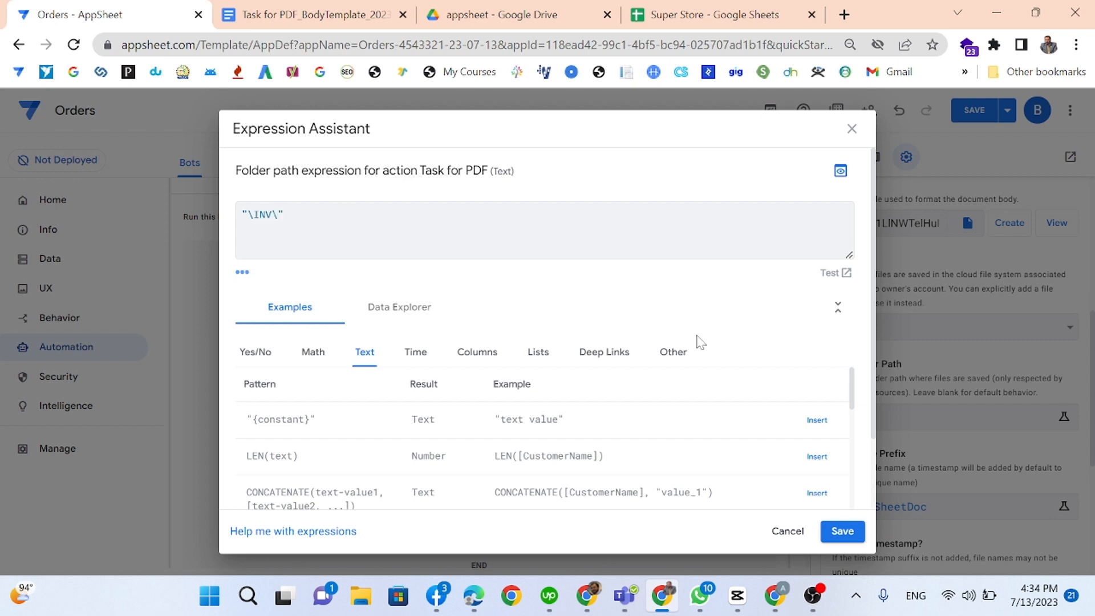
click(850, 531)
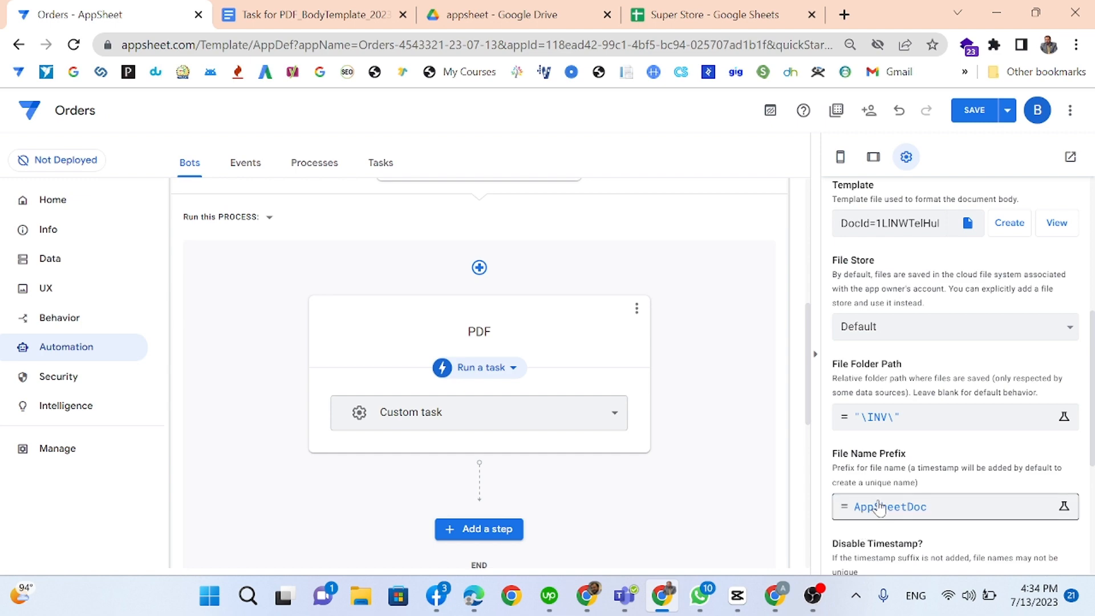
Step: Replace the AppSheetDoc file name prefix with the Order_ID and CustomerName columns
click(860, 506)
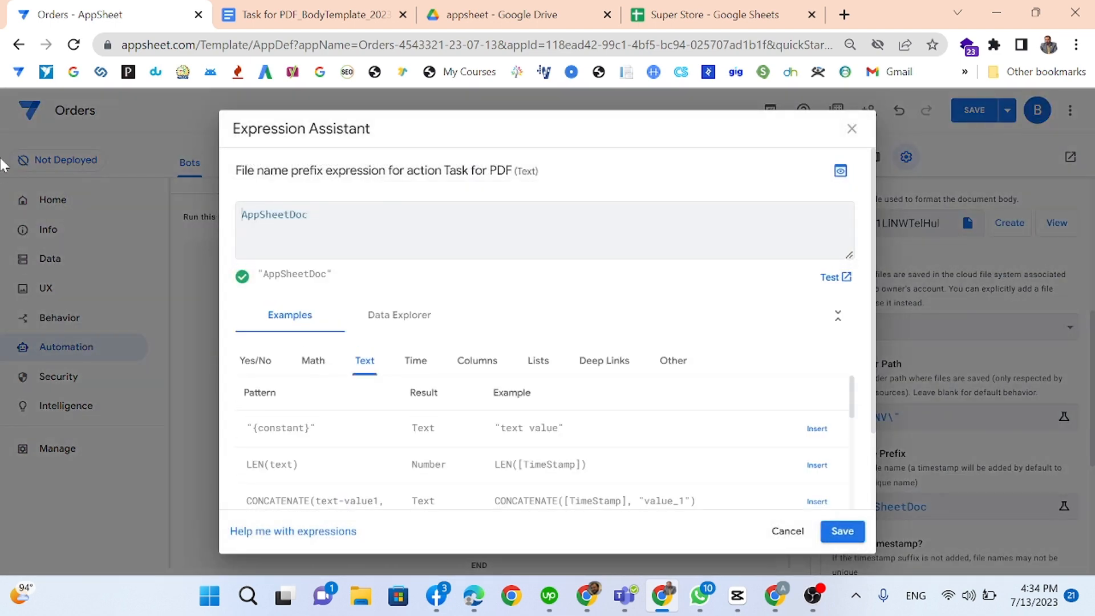
key(ctrl+a)
text([)
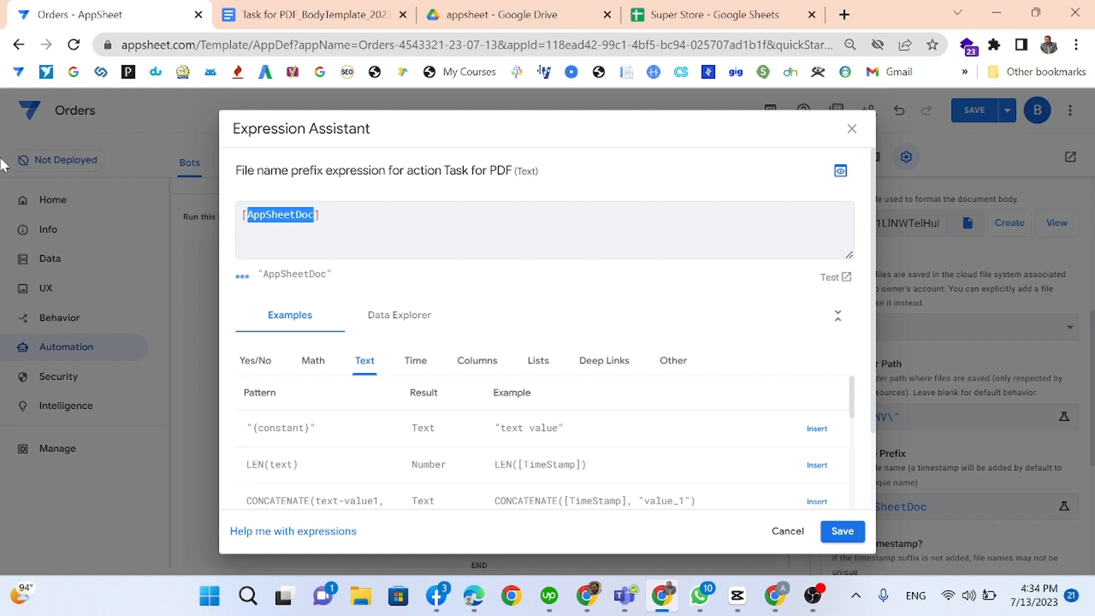
key(BackSpace)
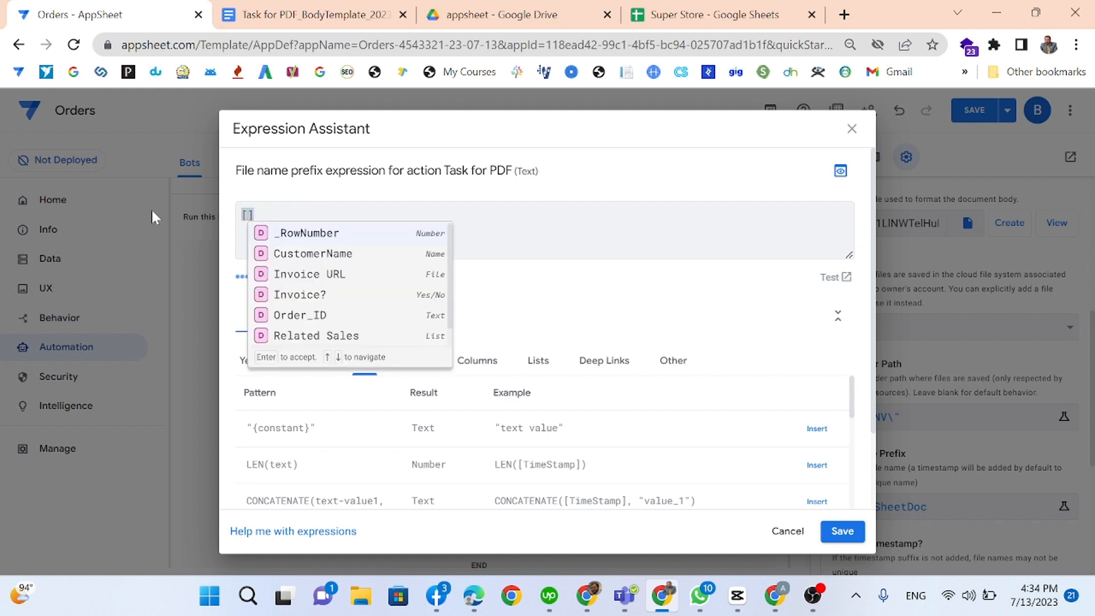
click(287, 315)
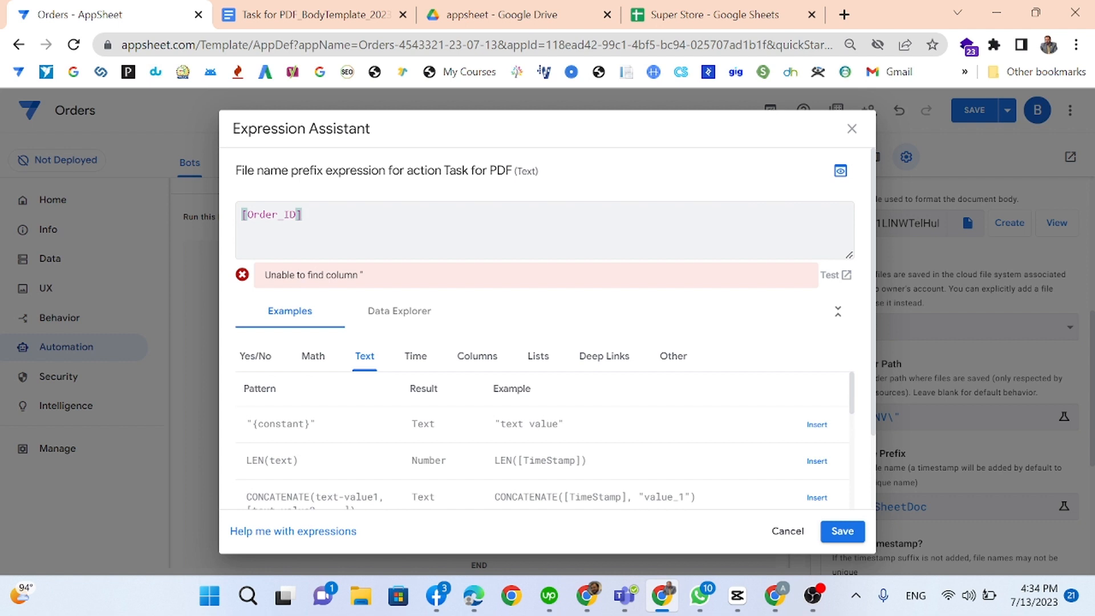
text(&[)
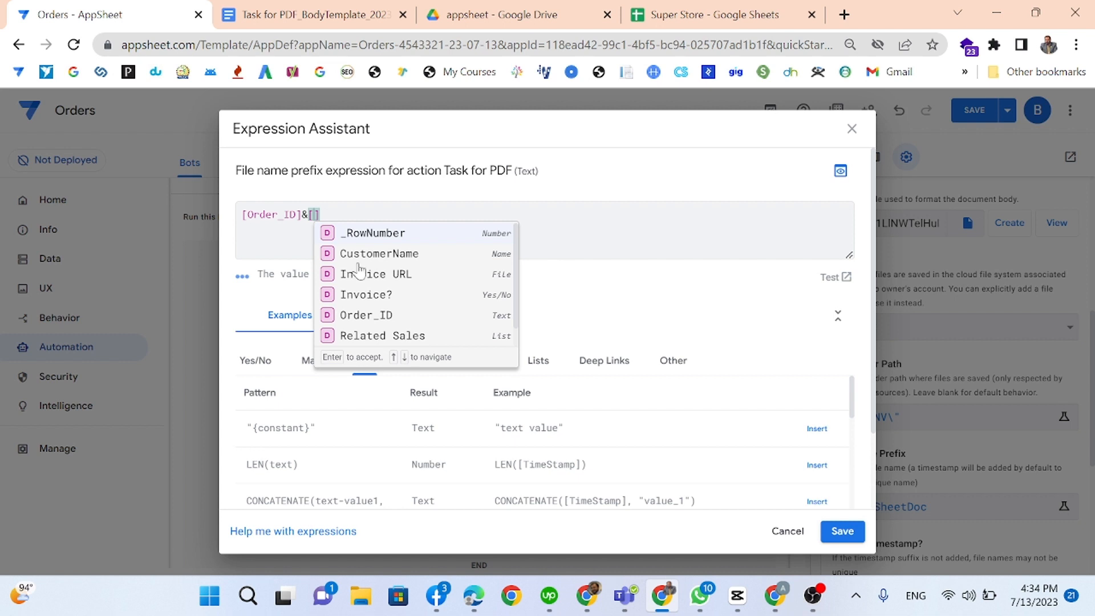
click(415, 254)
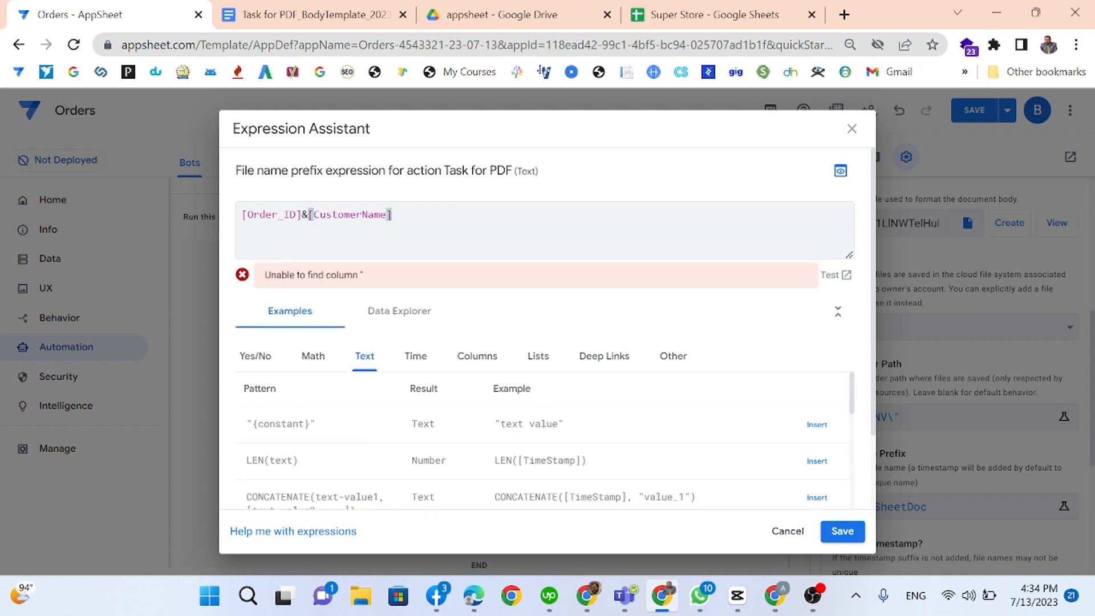
Step: Rewrite the prefix as CONCATENATE([Order_ID],"-",[CustomerName]) and save it
click(303, 215)
text(CONCAT)
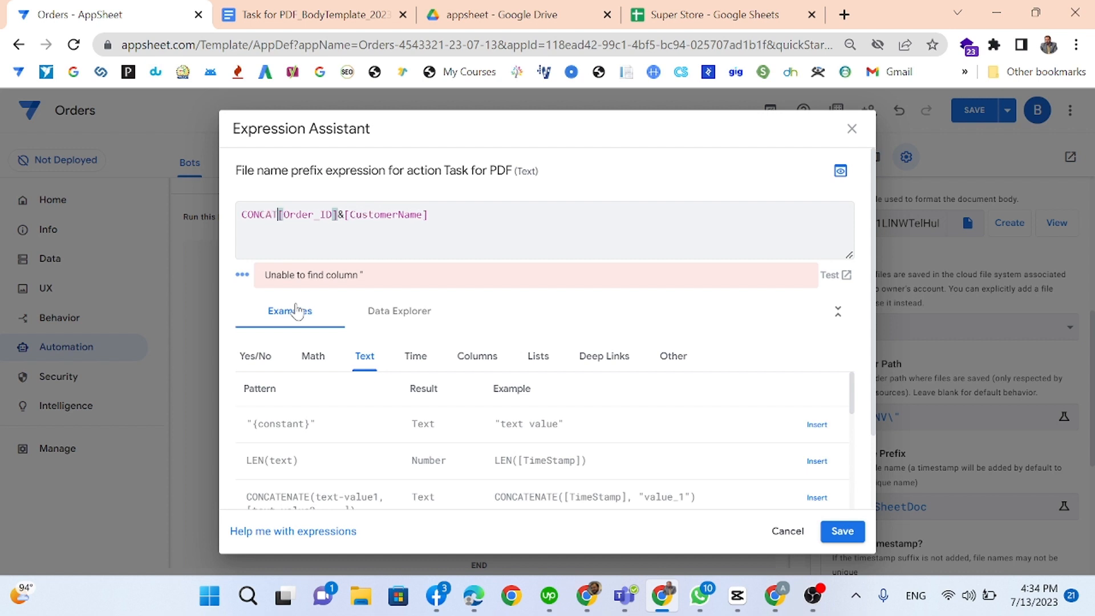
text(ENATE)
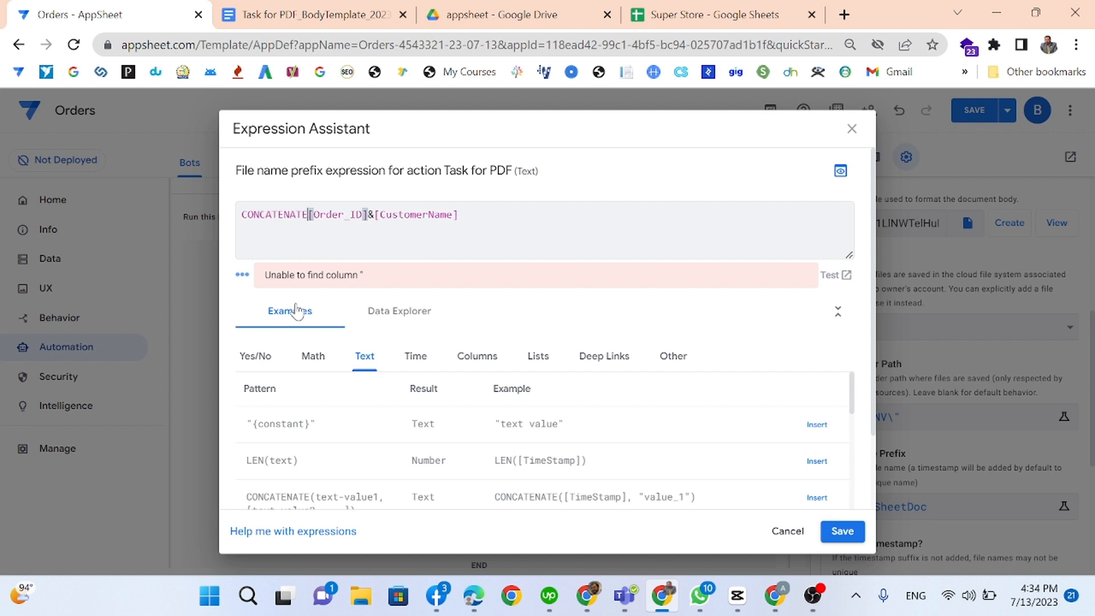
key(Right)
key(Right)
key(Right)
key(Right)
key(Right)
key(Right)
key(Right)
key(Right)
key(Right)
text(,"-)
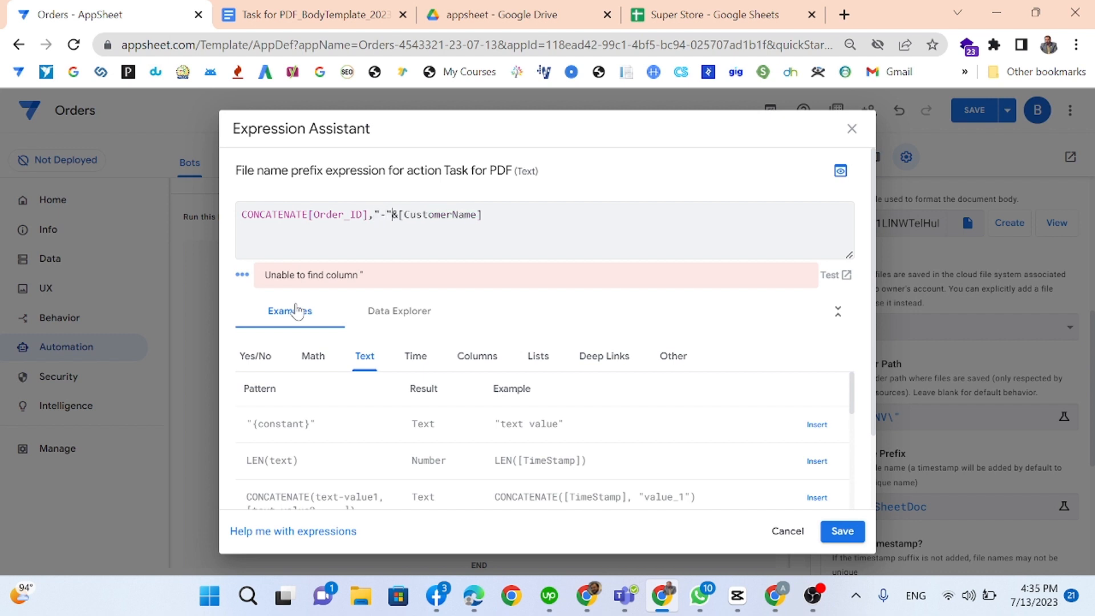
key(Delete)
text(,)
key(Right)
key(Right)
key(Right)
key(Right)
key(Right)
key(Right)
key(Right)
key(Right)
key(Right)
text())
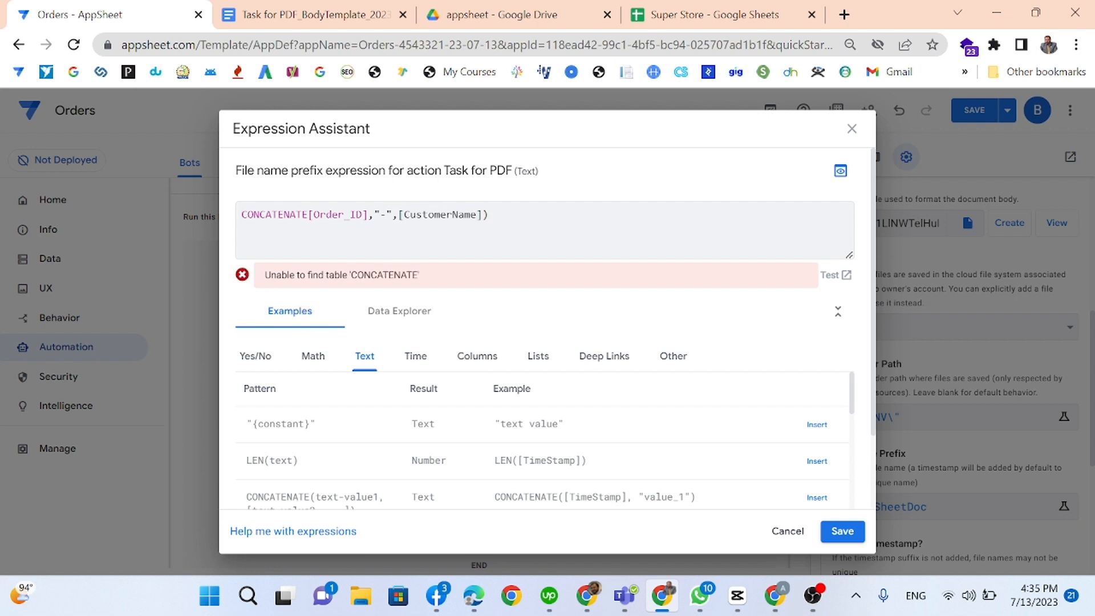
text(()
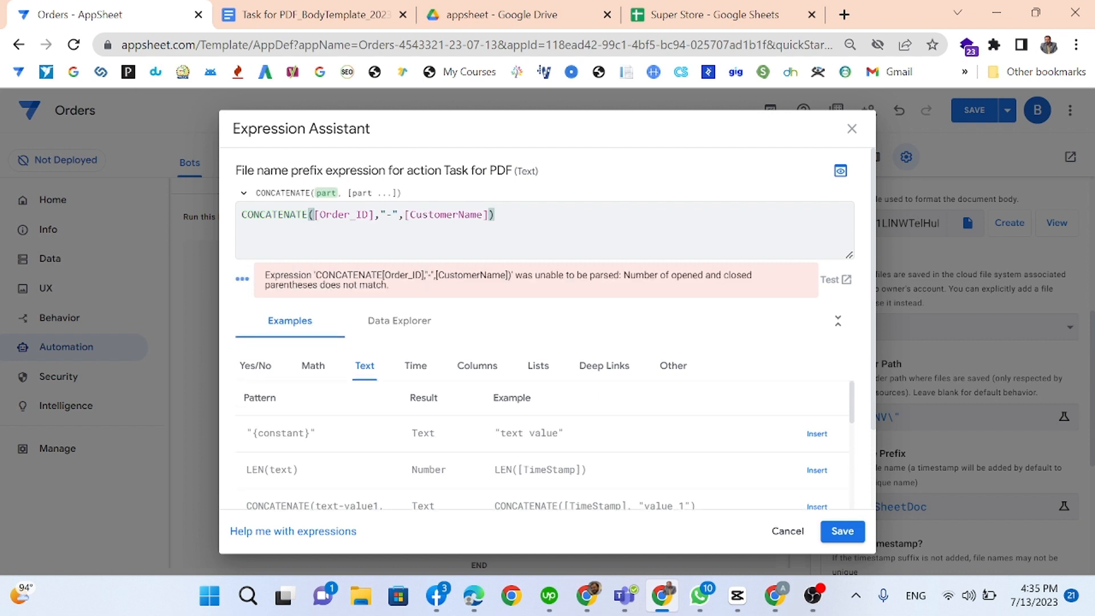
key(End)
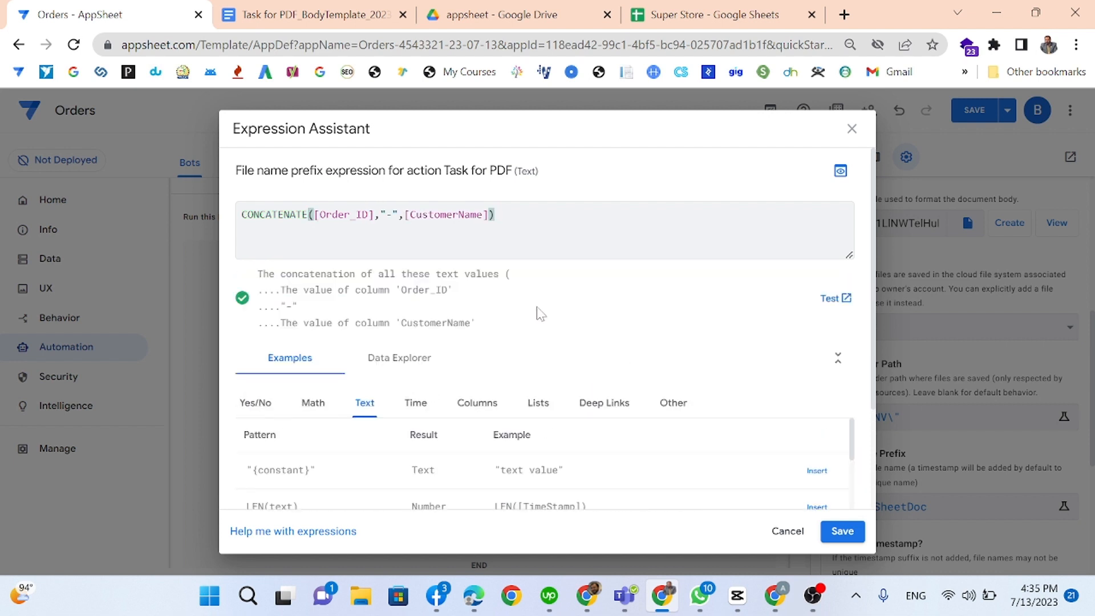
click(842, 531)
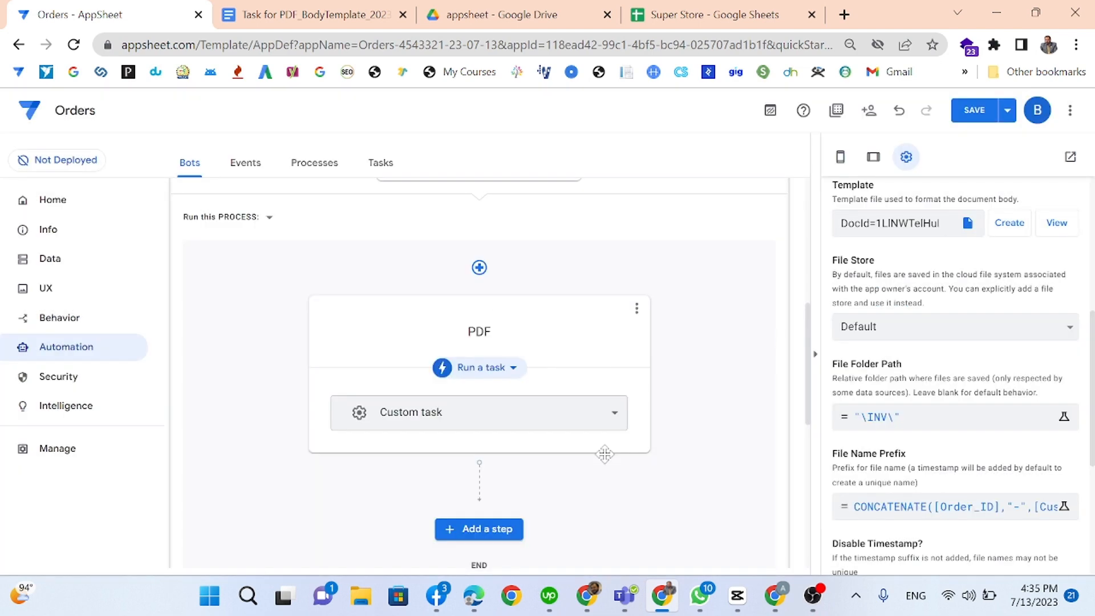
Step: Confirm Portrait orientation and A4 page size for the PDF, save the app, and switch to Behavior
scroll(973, 494, down, 3)
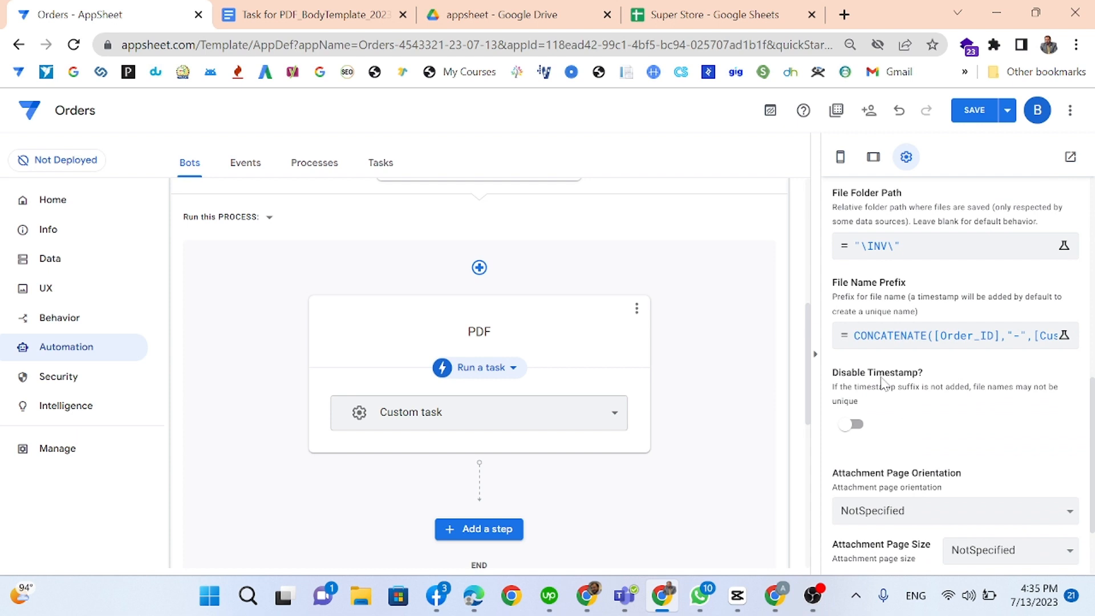
scroll(938, 471, down, 2)
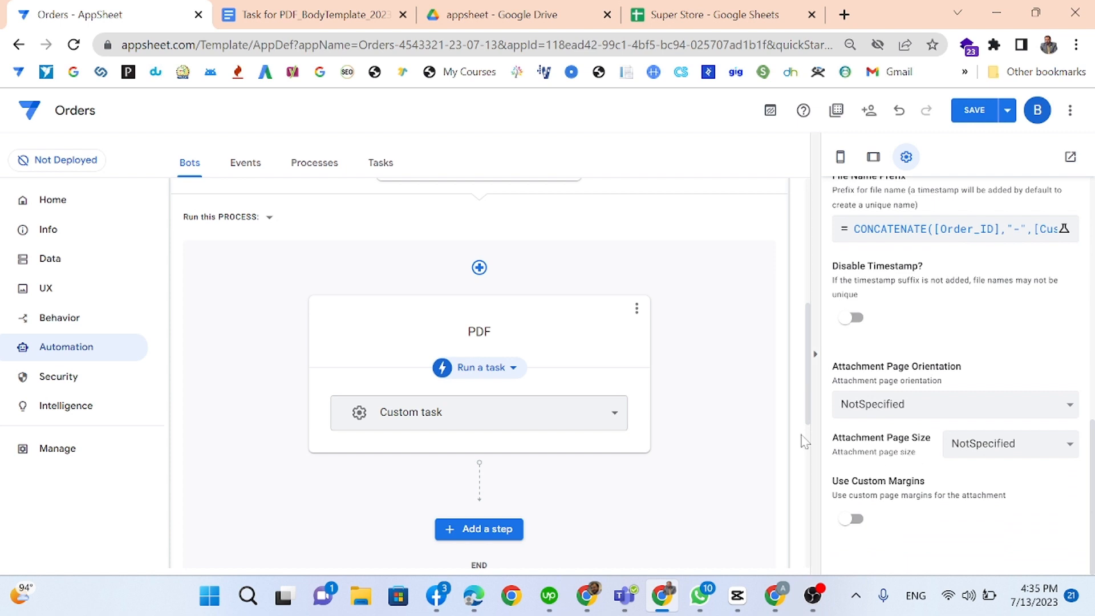
click(969, 117)
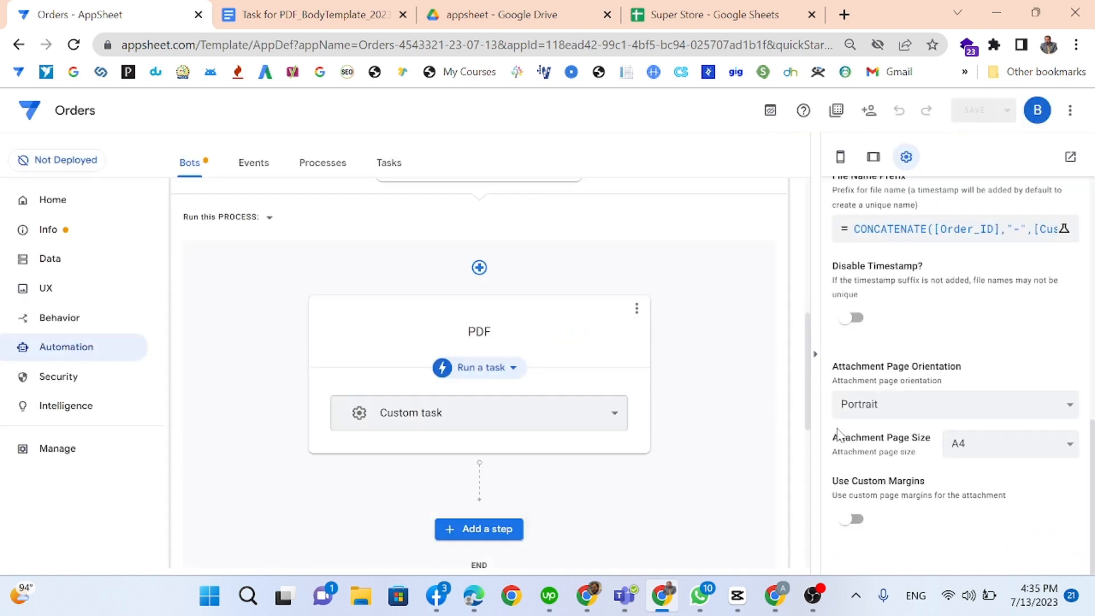
scroll(831, 447, up, 6)
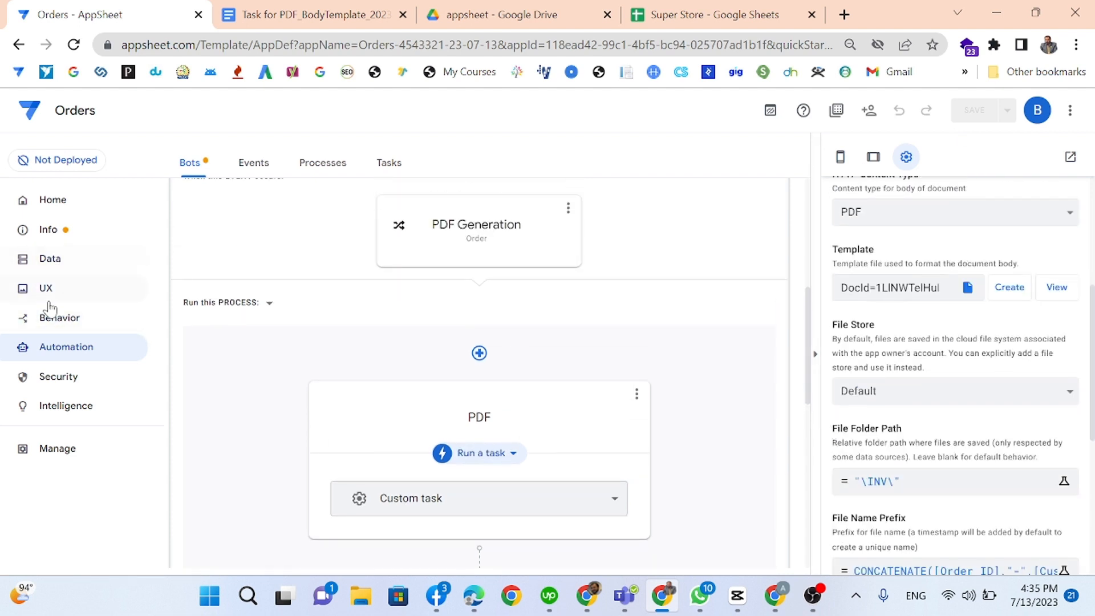
click(59, 322)
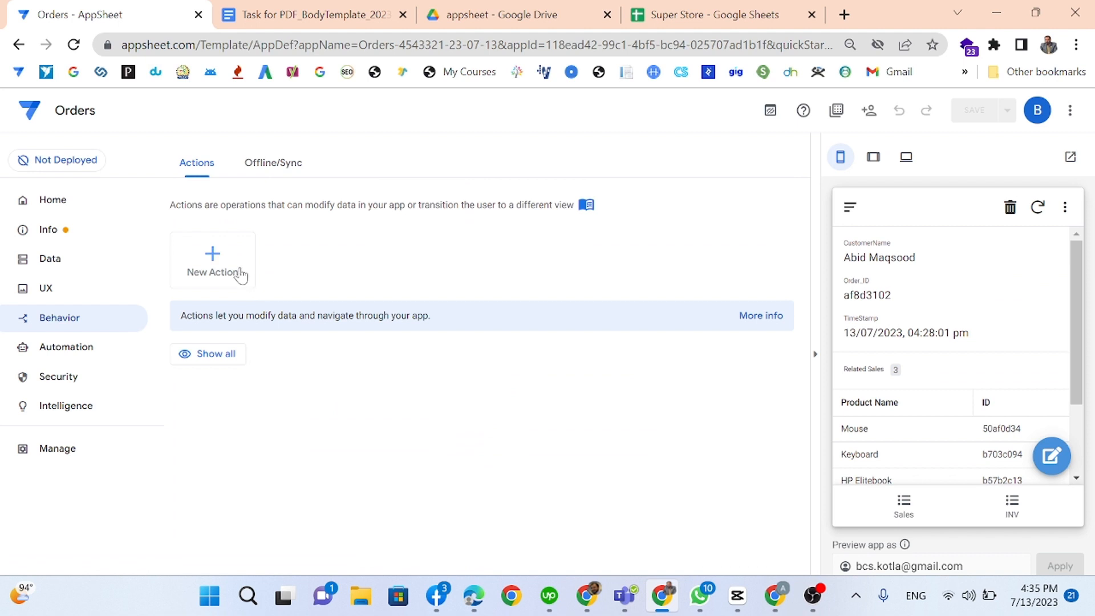
Step: Add an action named Invoice on the Order table that sets the Invoice? column's value
click(241, 276)
click(334, 445)
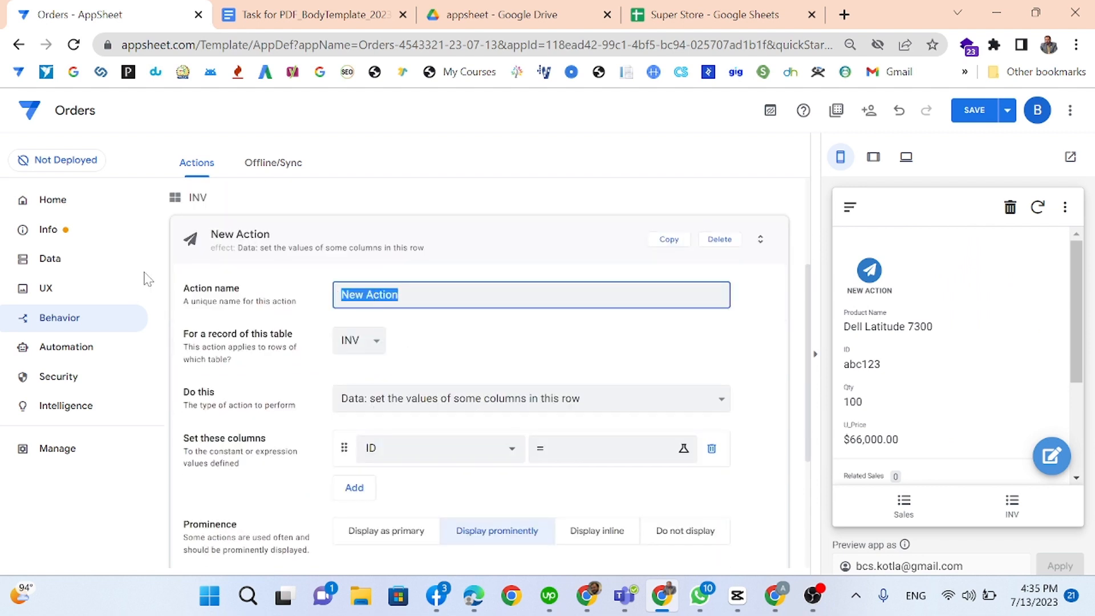
text(Invoice)
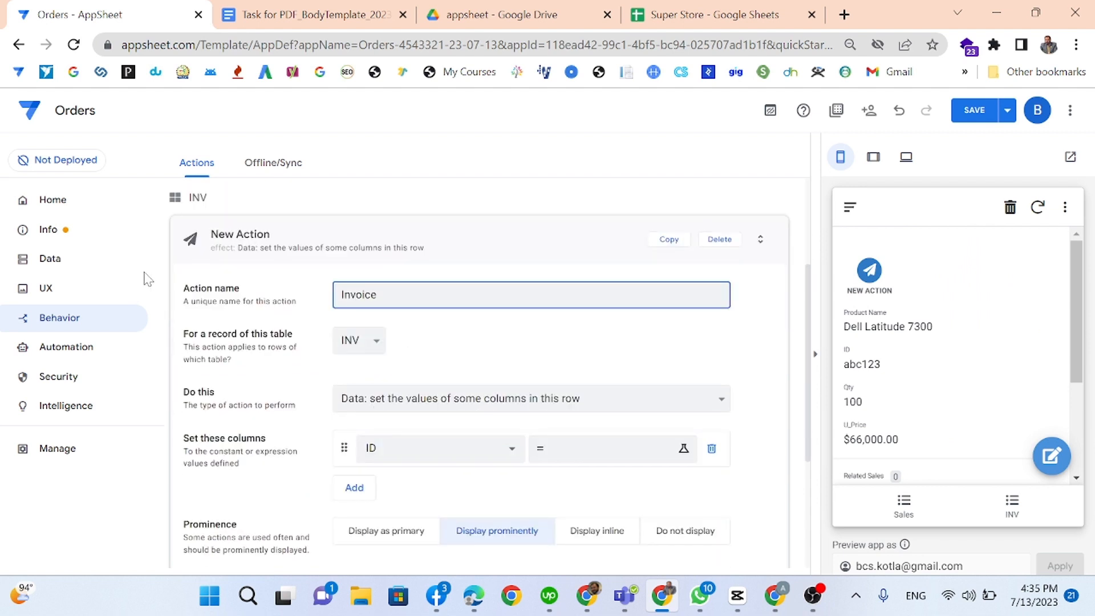
click(373, 348)
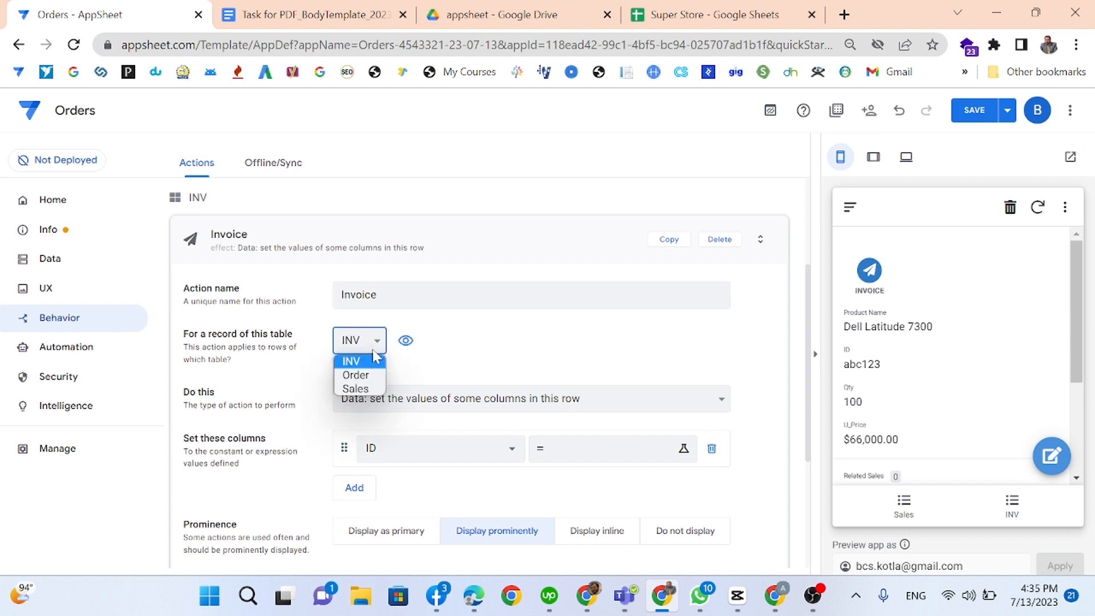
click(352, 377)
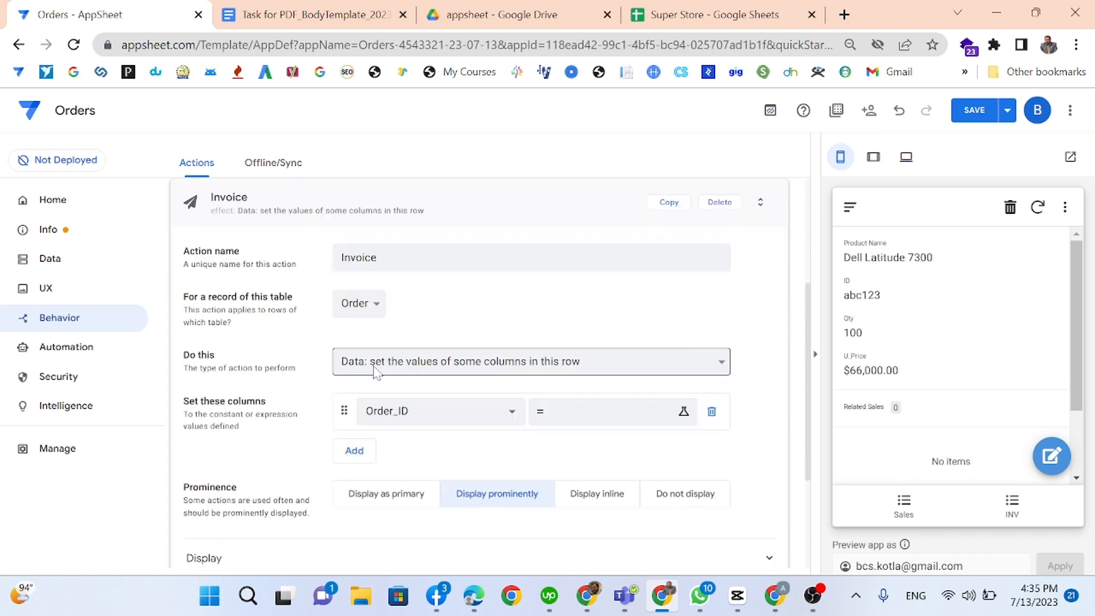
click(376, 372)
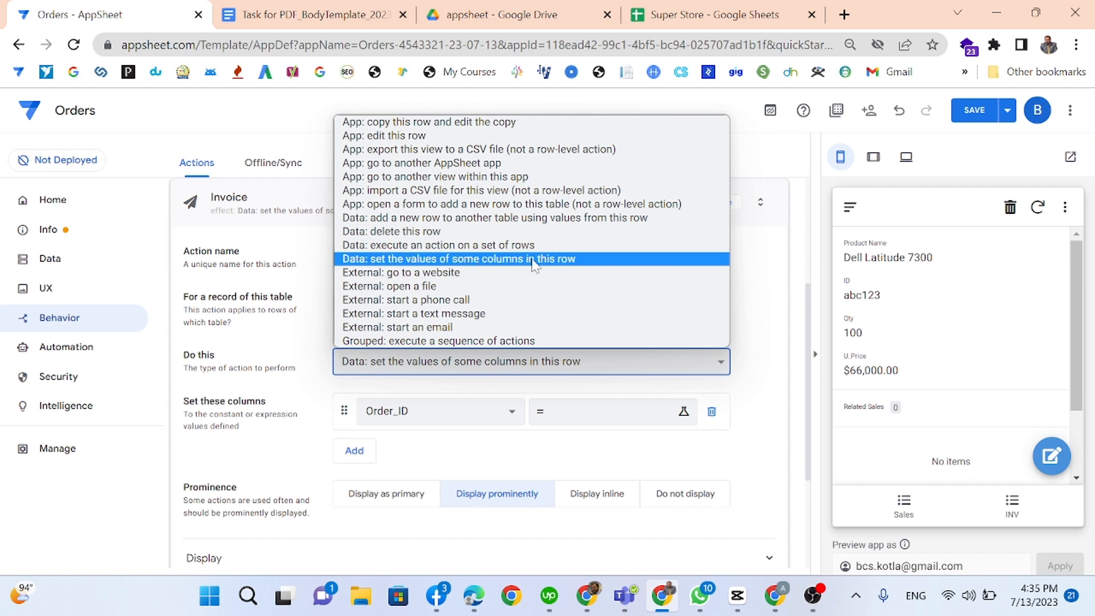
click(600, 262)
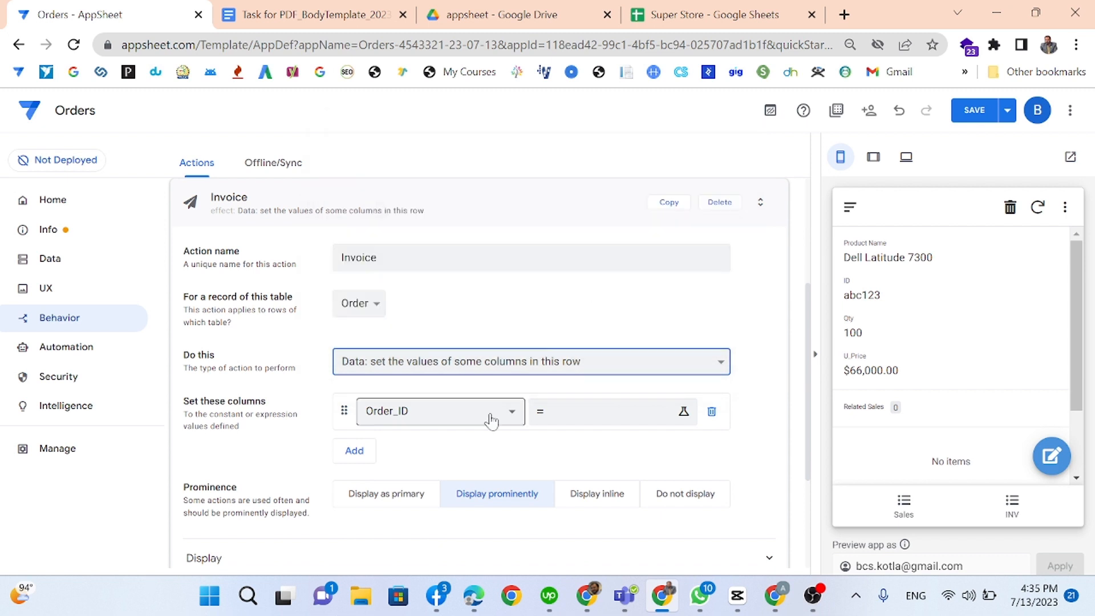
click(420, 422)
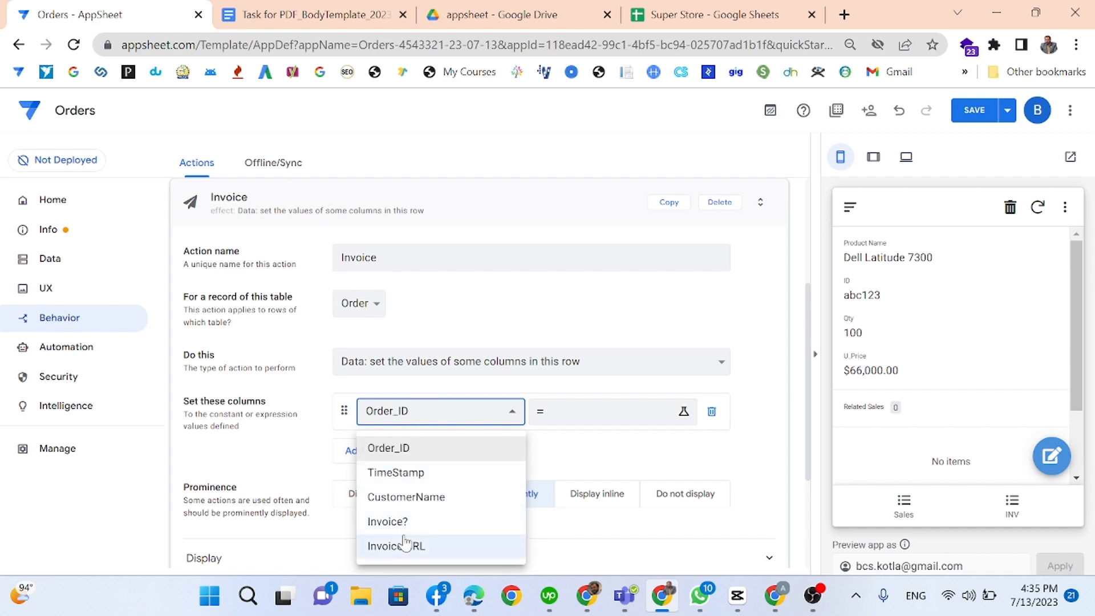
click(437, 520)
click(552, 413)
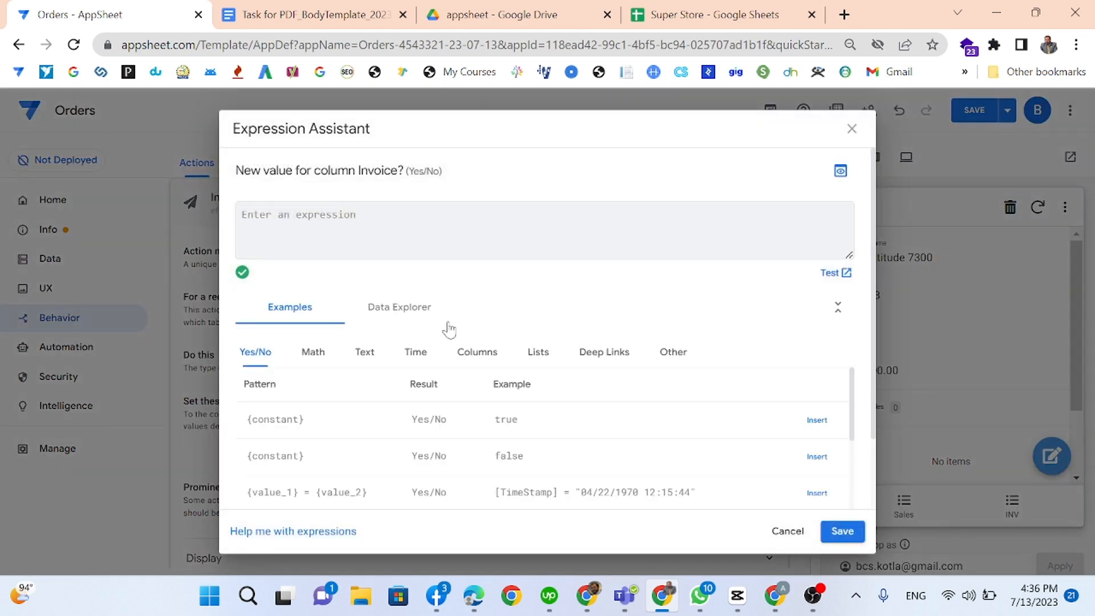
Step: Set Invoice? to TRUE and add Invoice URL as a second column to set
text(1)
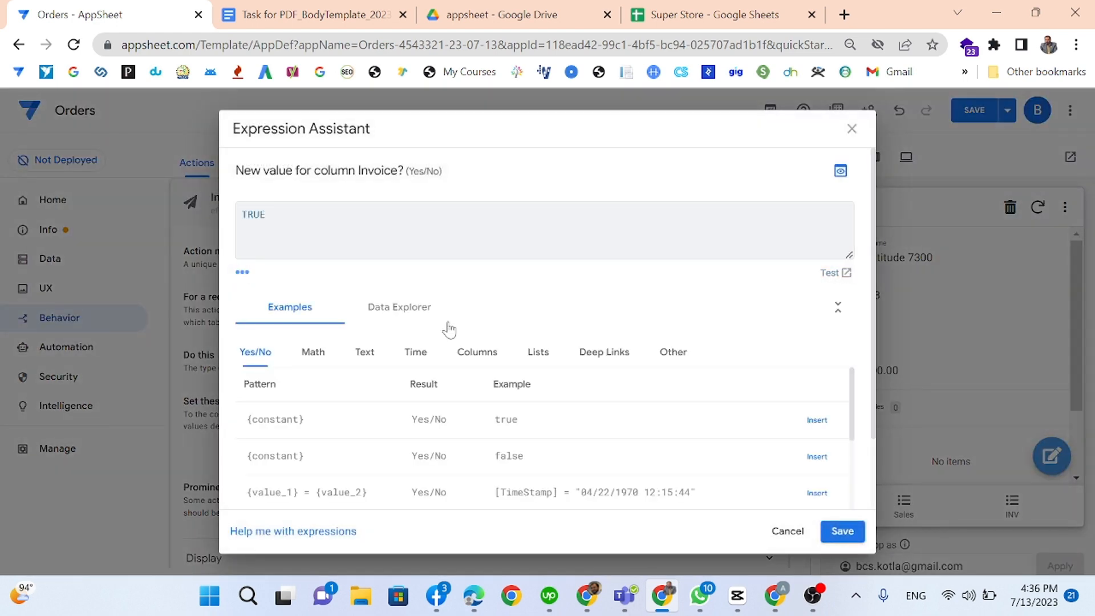
click(842, 530)
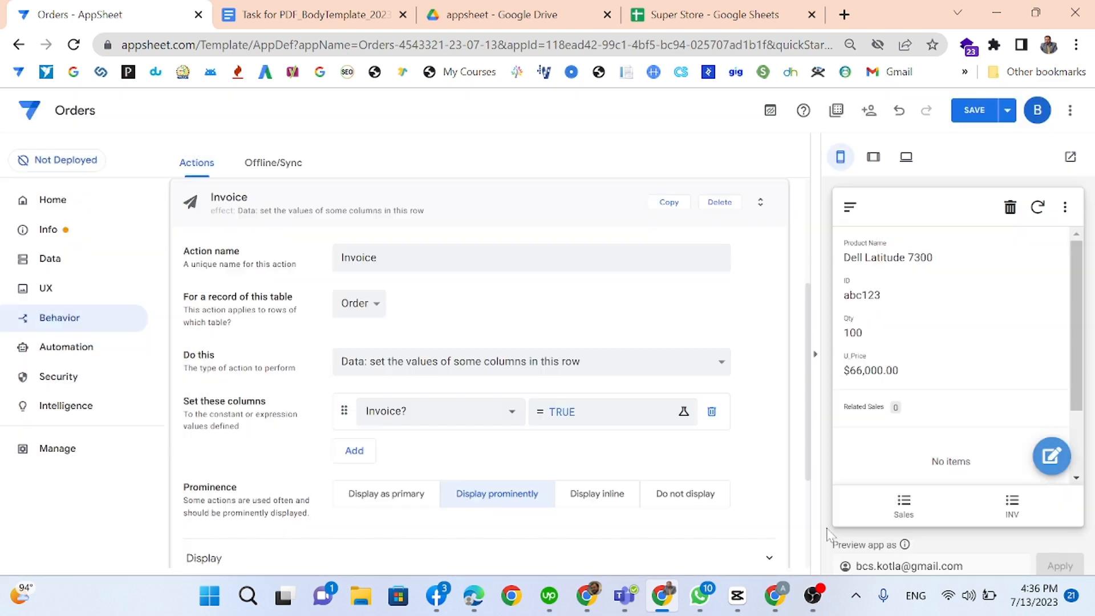
click(355, 451)
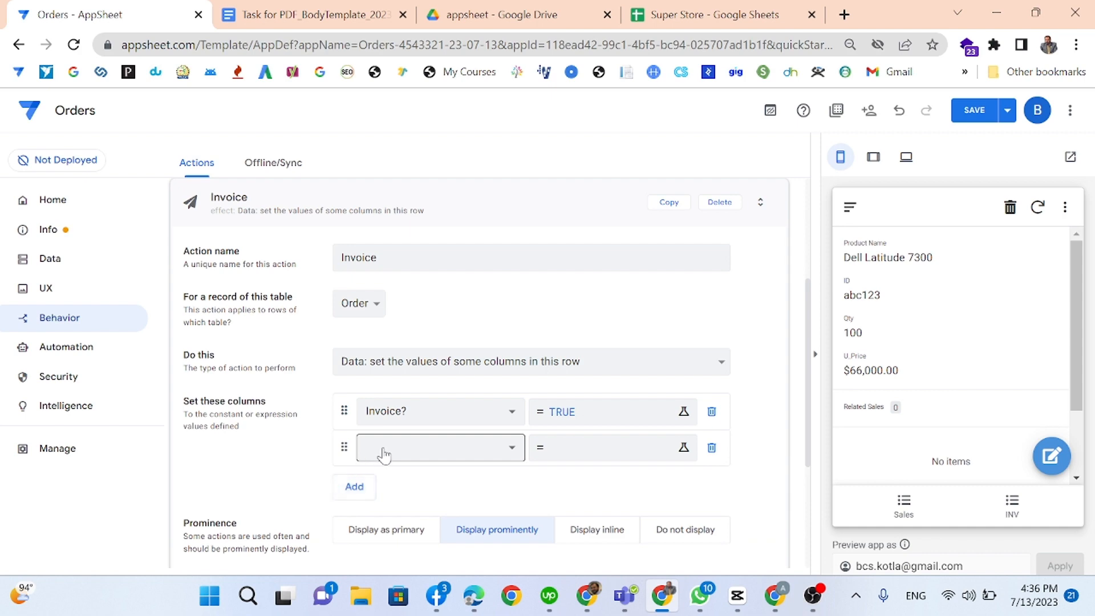
click(383, 450)
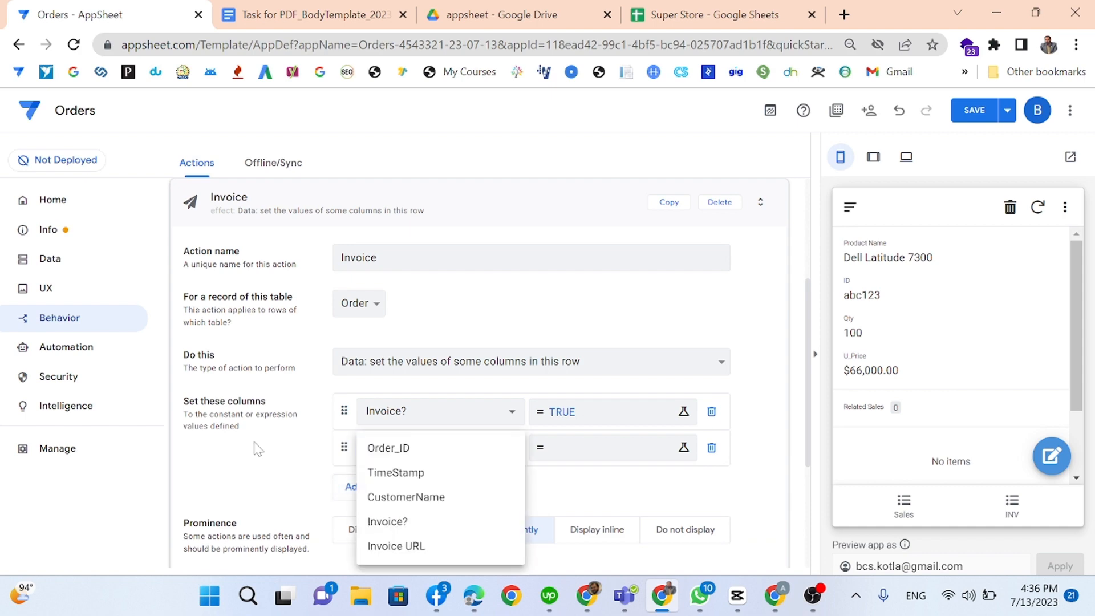
click(394, 546)
Step: Give Invoice URL the value CONCATENATE("\INV\",[Order_ID],[CustomerName]) and save it
click(581, 456)
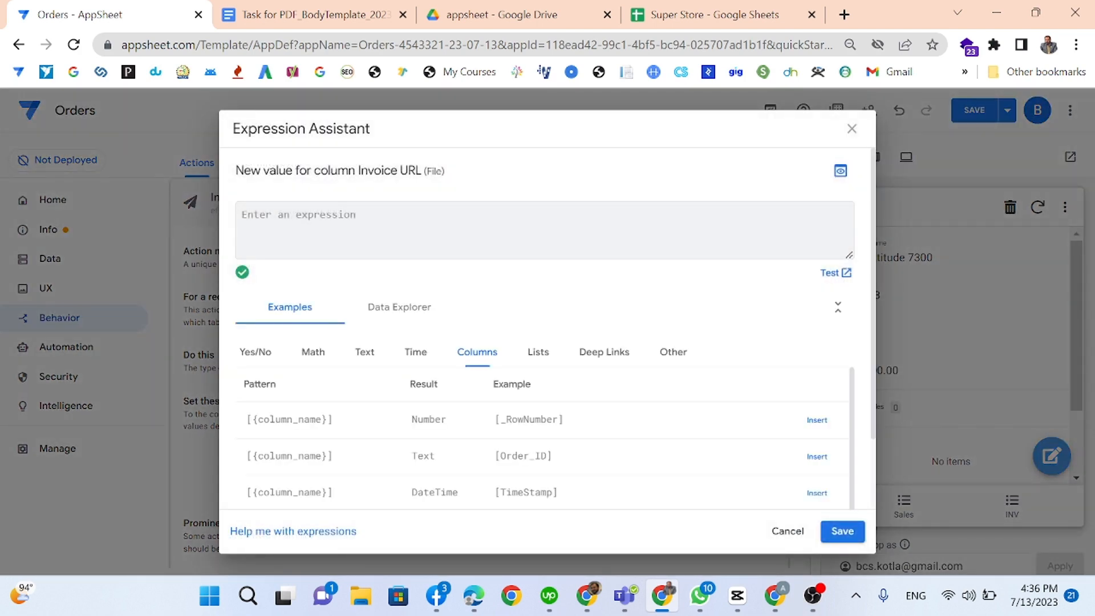
text(CONCATENAT)
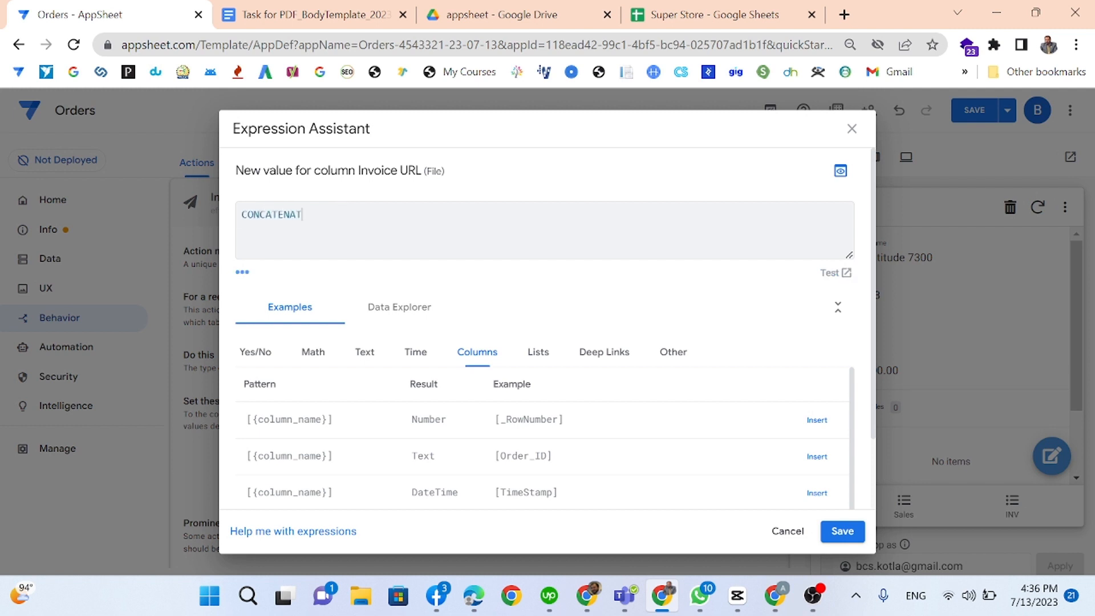
text(E("\INV\)
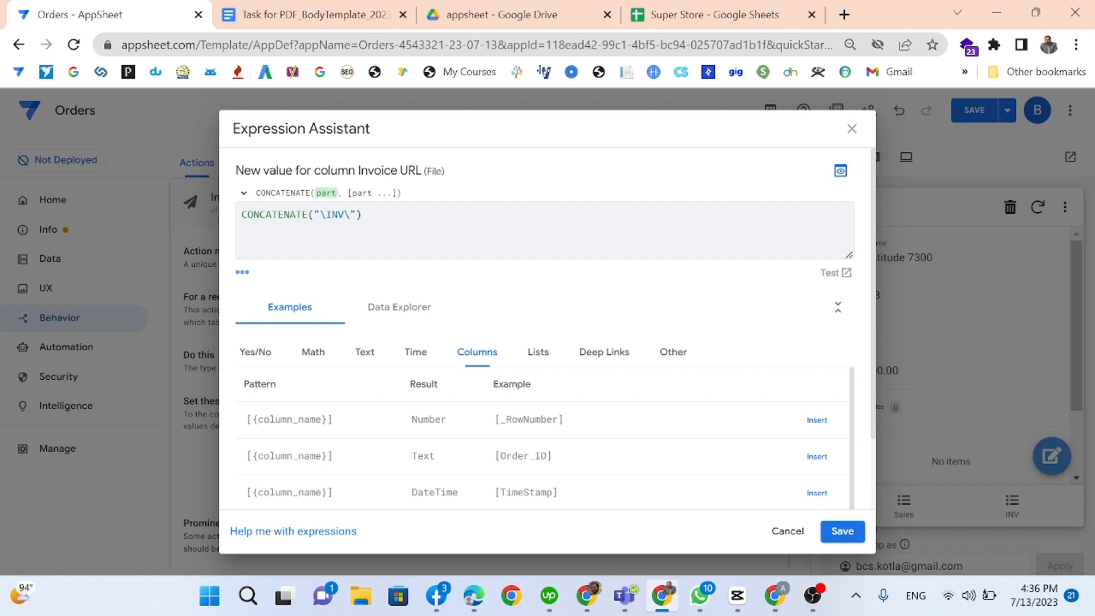
key(Right)
text(,[)
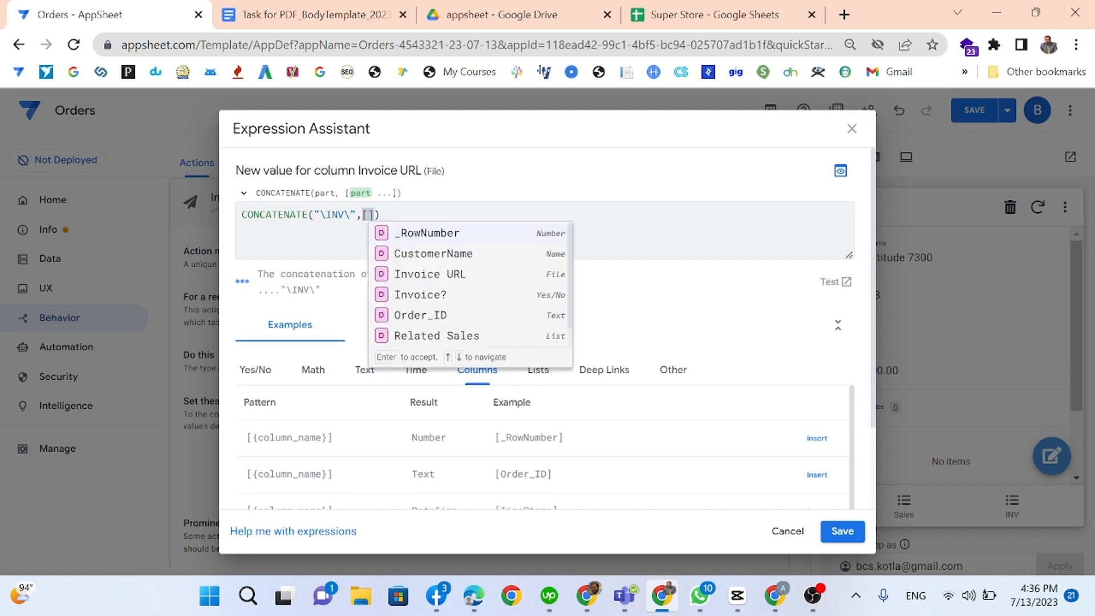
scroll(462, 313, down, 1)
click(459, 300)
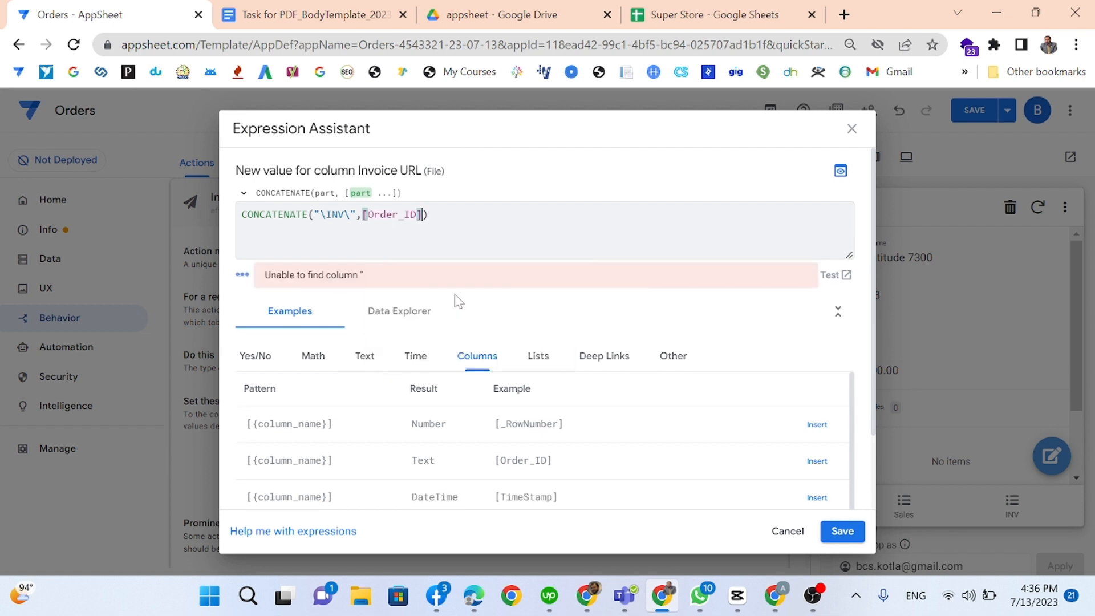
text(],[)
click(520, 261)
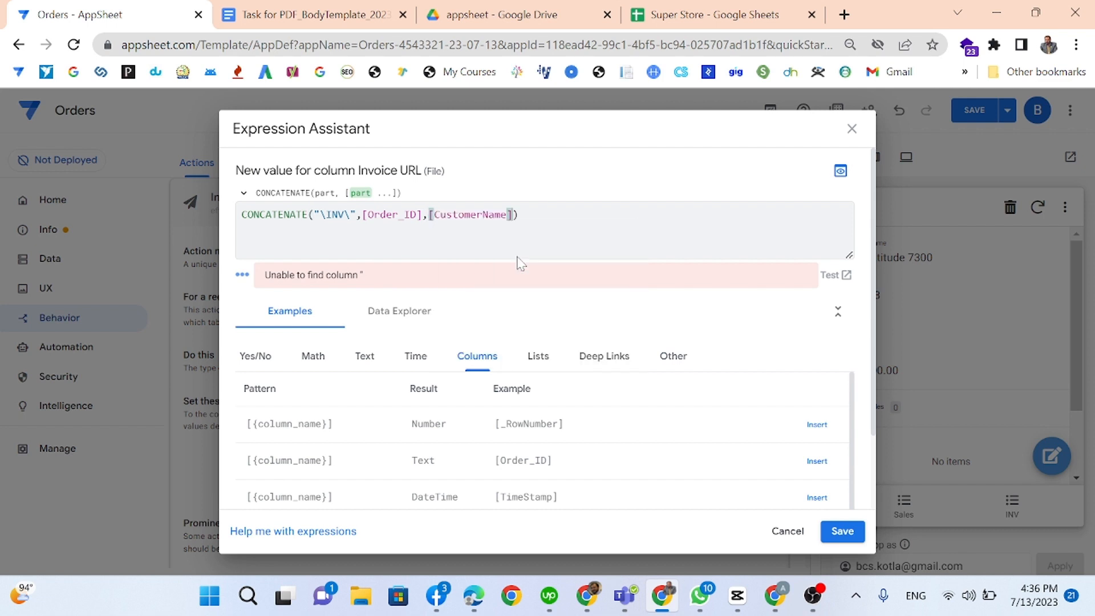
click(519, 215)
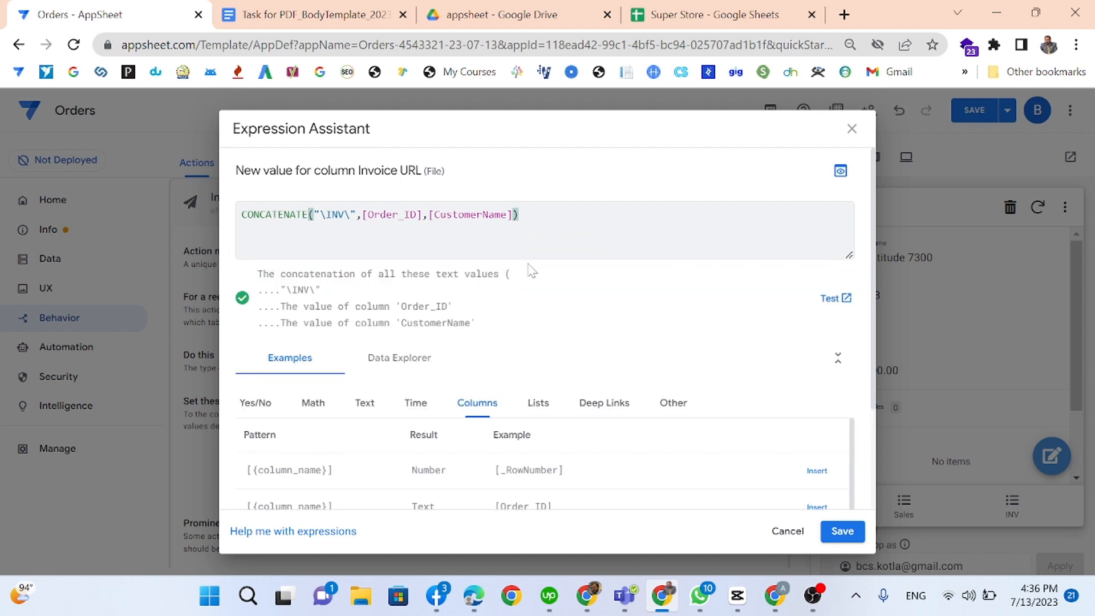
click(842, 531)
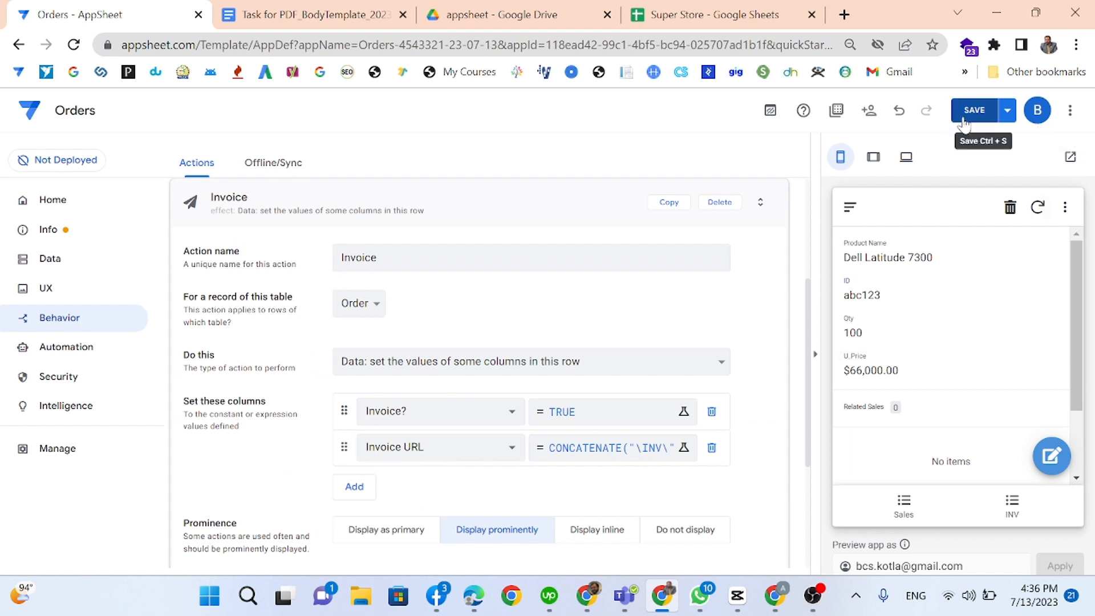
Step: Search 'print' in the Display section, pick the regular printer icon, and save
scroll(473, 500, down, 3)
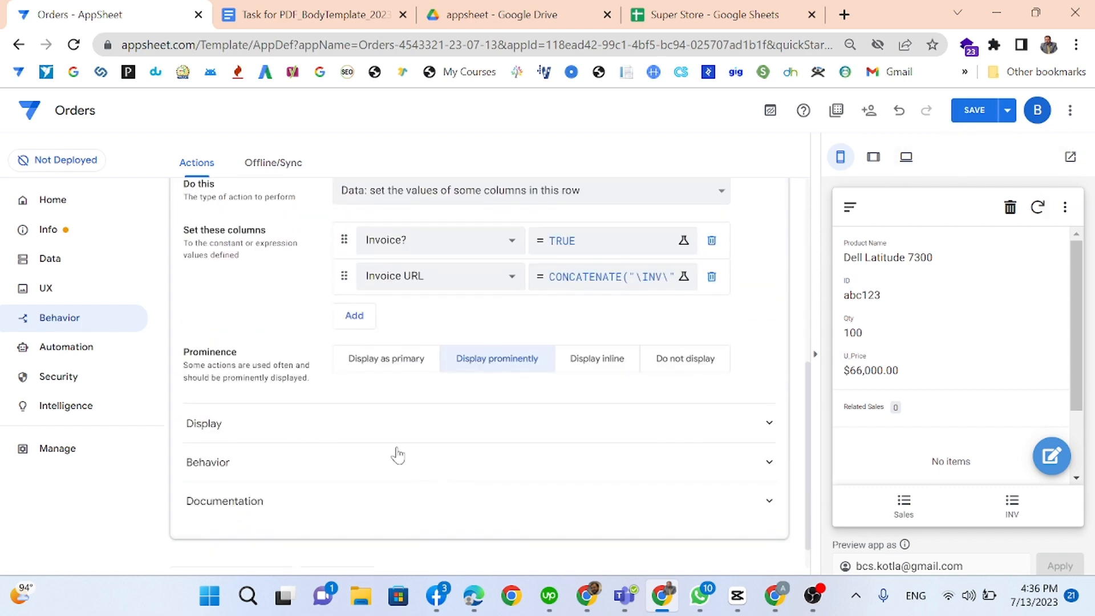
click(357, 438)
scroll(358, 439, down, 3)
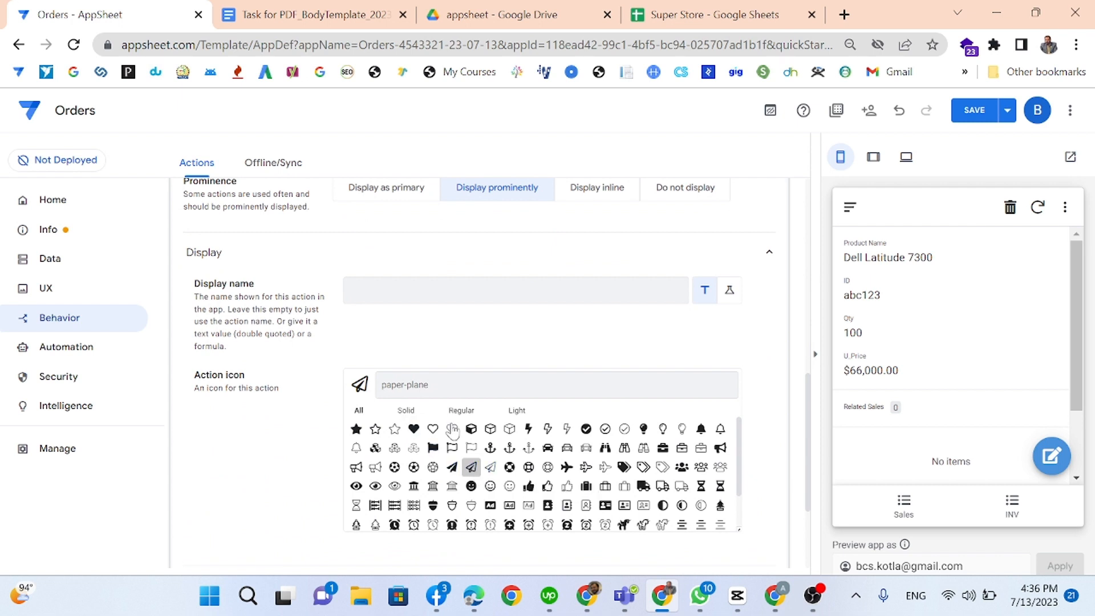
text(pri)
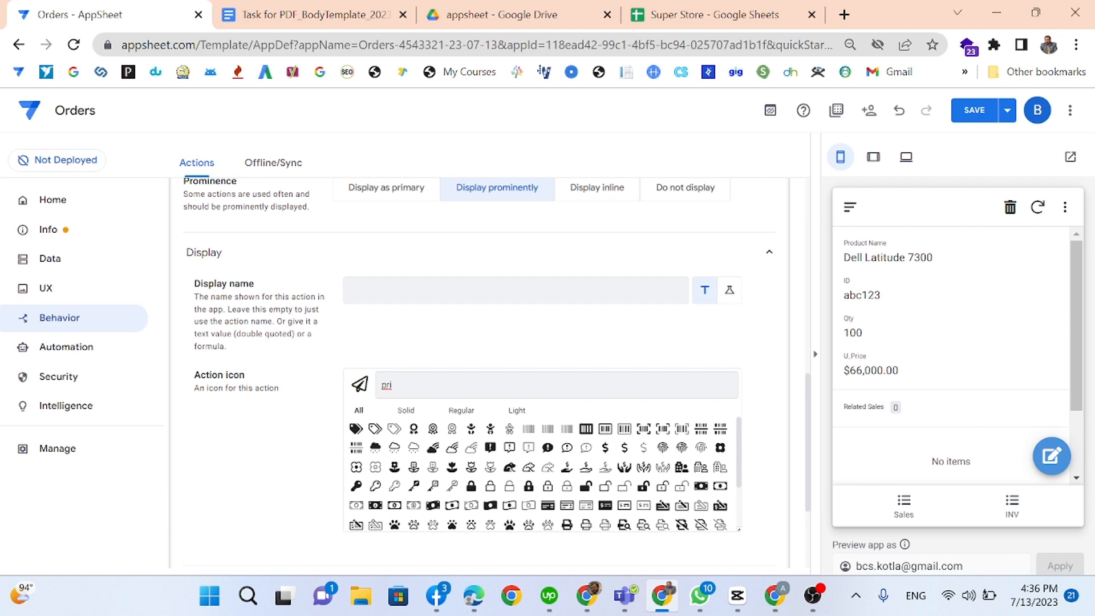
text(nt)
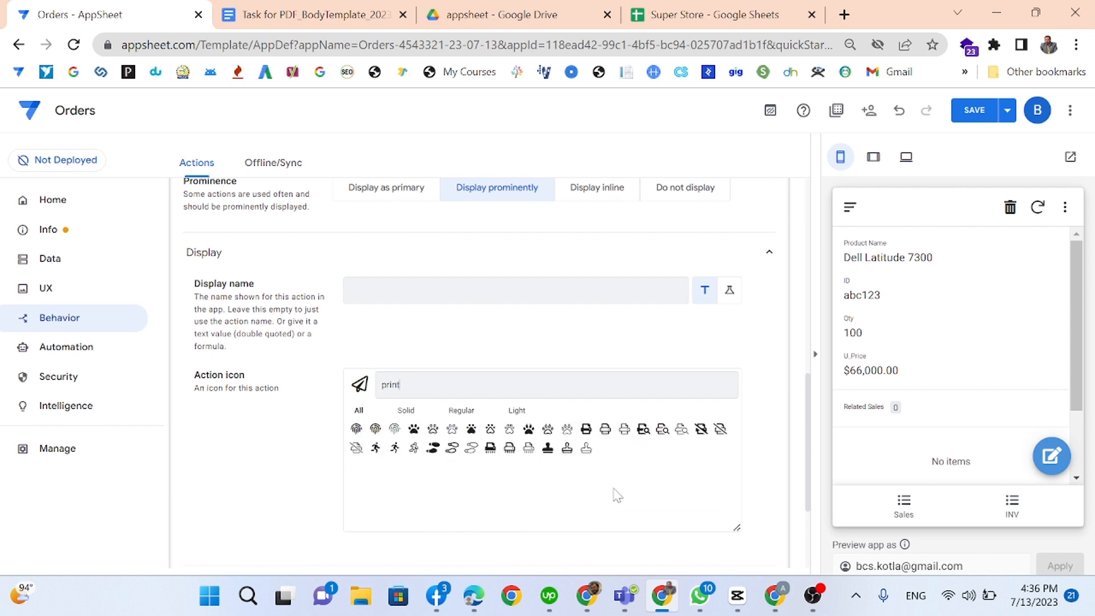
click(586, 431)
click(604, 431)
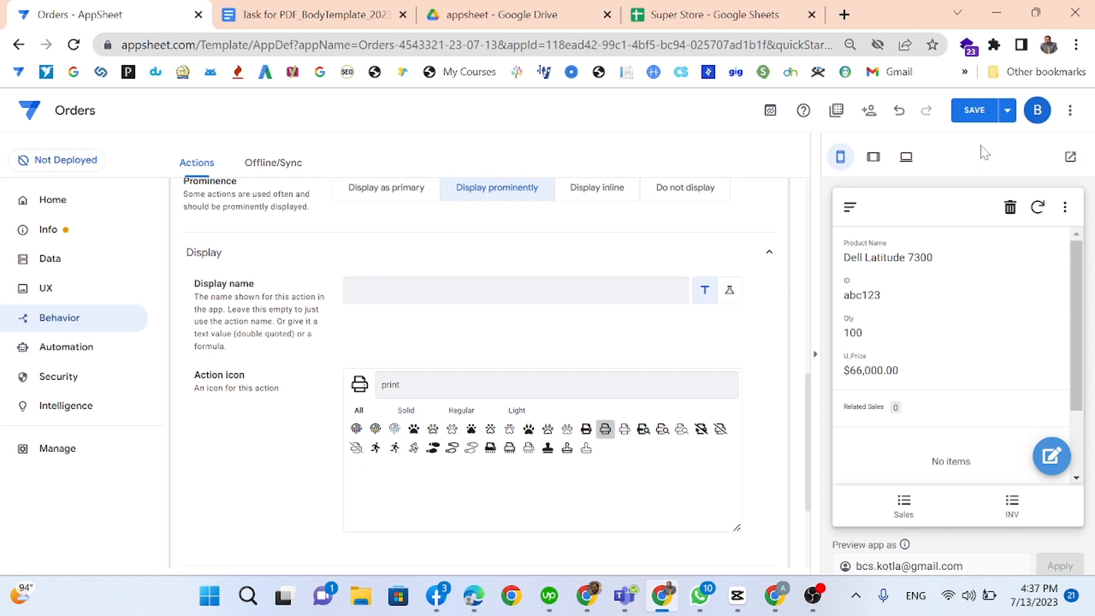
click(975, 117)
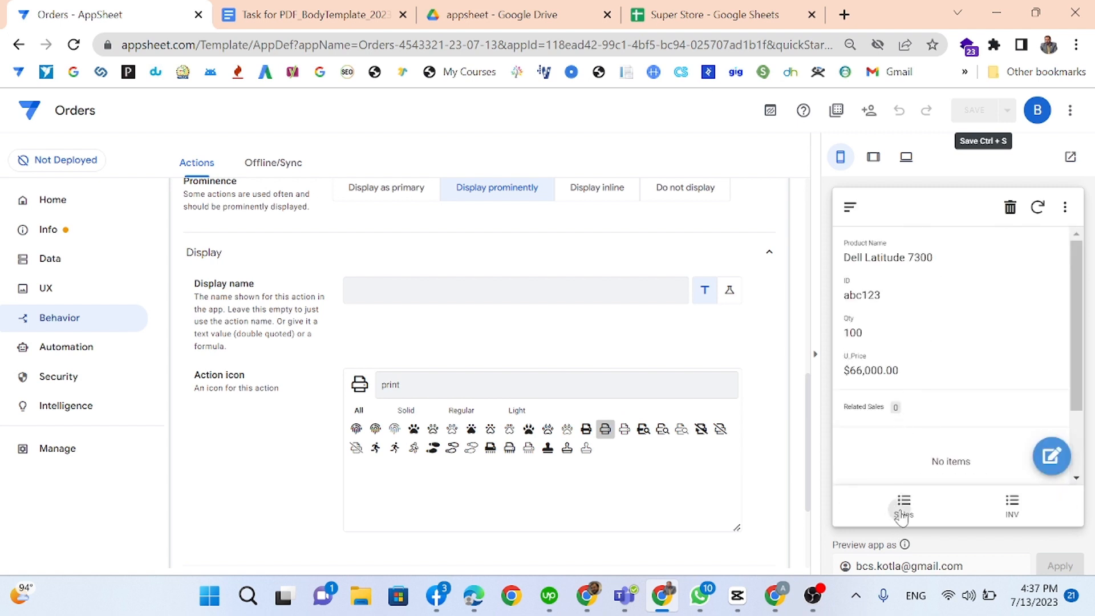
Step: Run the Invoice action on an order from the preview's Sales list
click(904, 505)
click(911, 272)
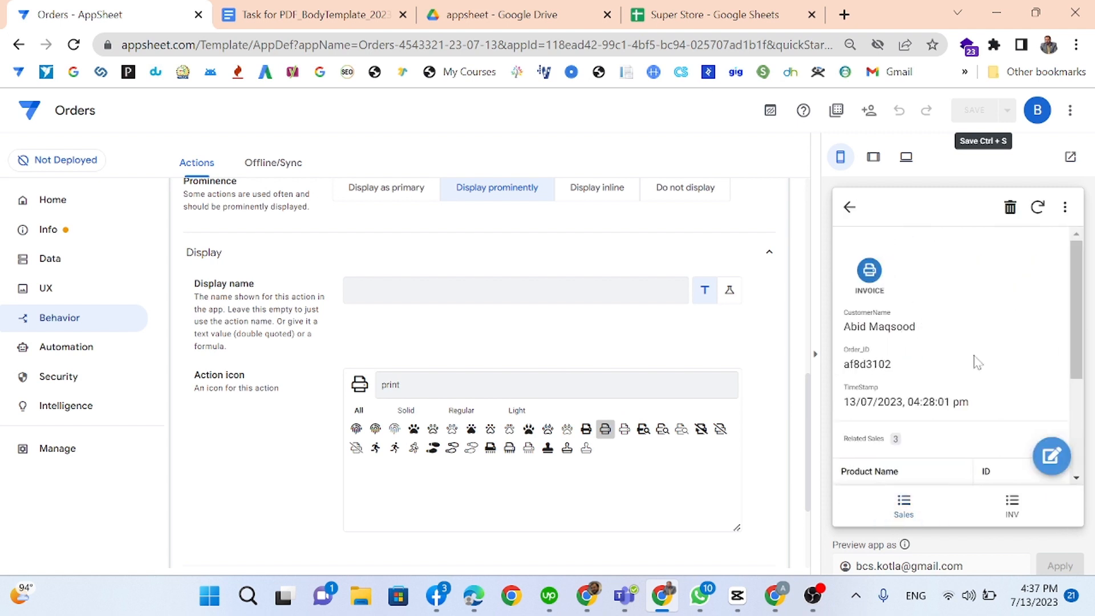
scroll(975, 356, down, 3)
scroll(984, 353, up, 3)
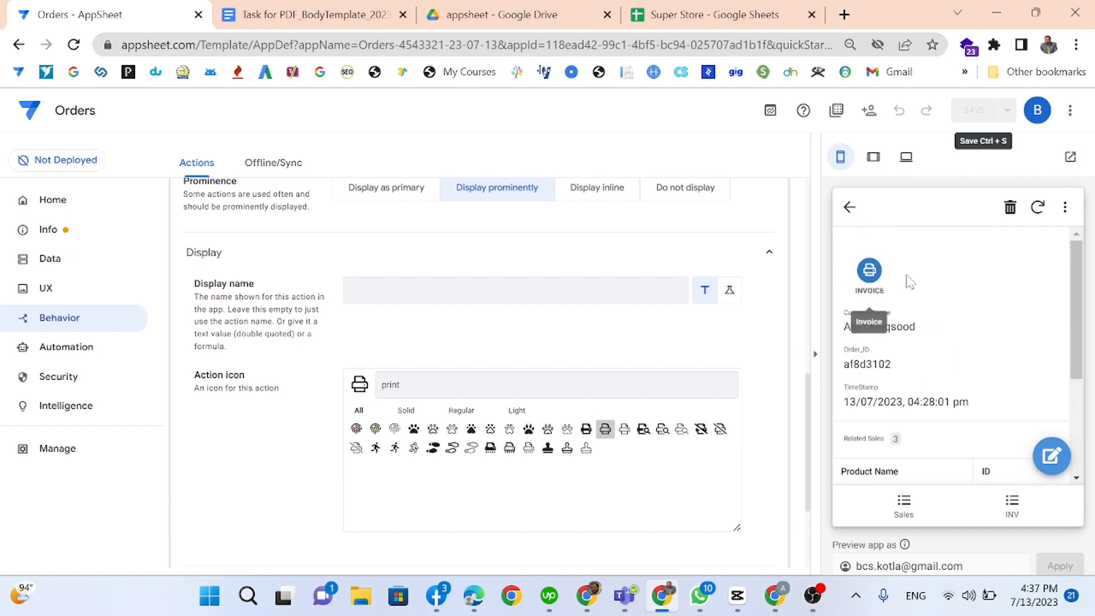
scroll(933, 445, down, 3)
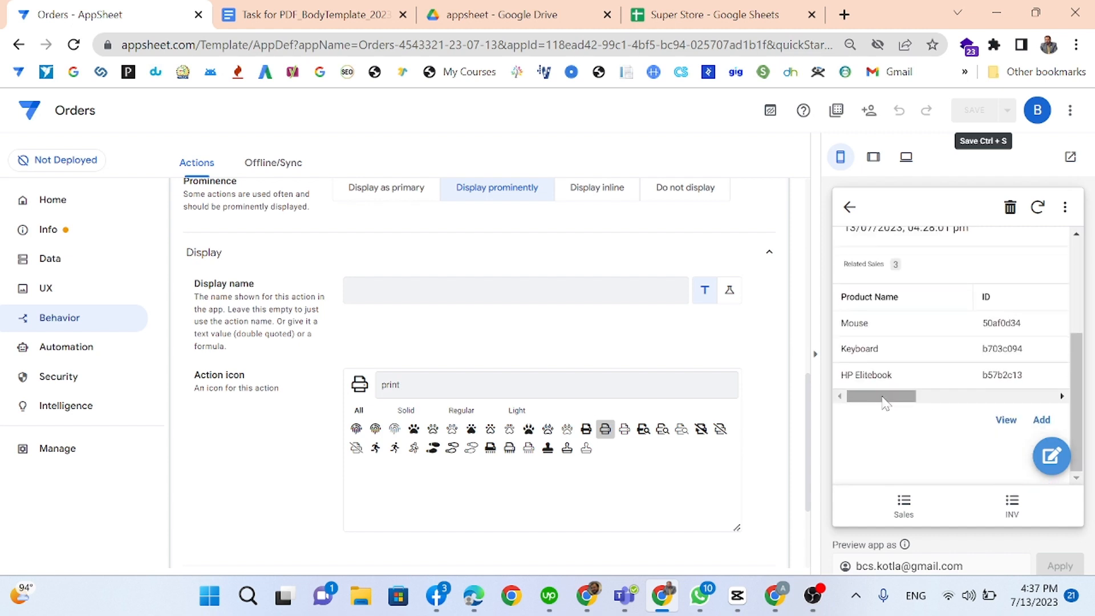
scroll(916, 394, right, 3)
scroll(912, 371, left, 3)
scroll(924, 342, up, 3)
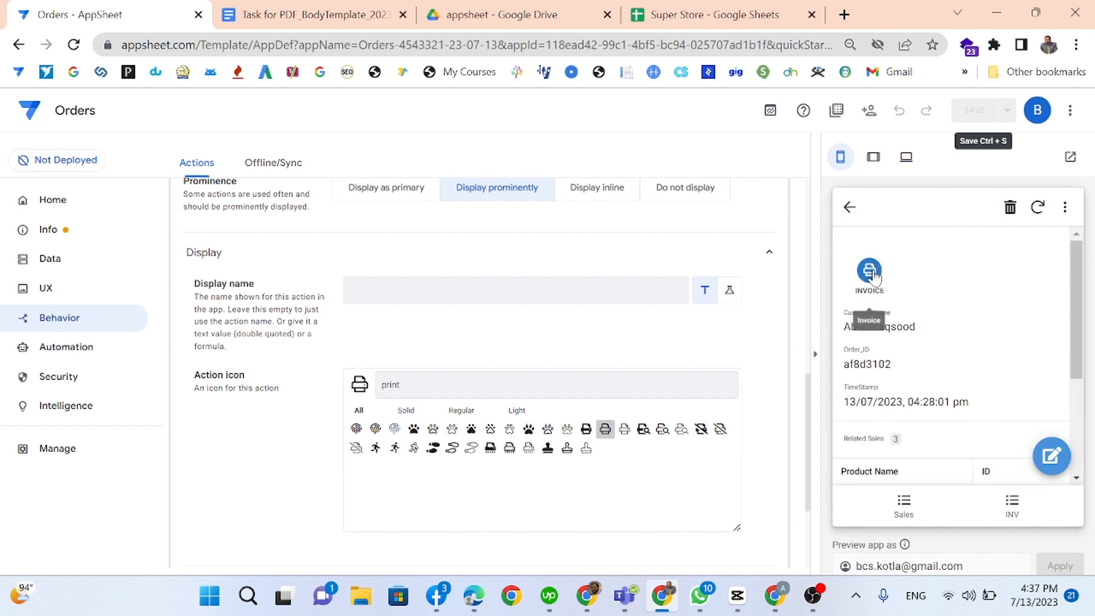
click(862, 296)
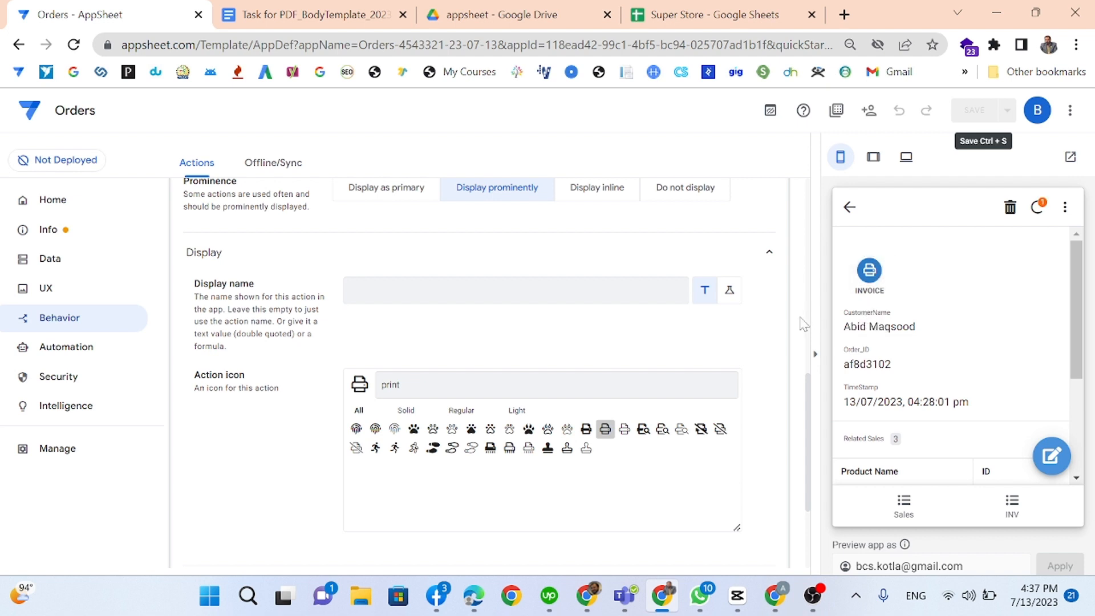
Step: Check the Order sheet's generated Invoice URL in E2, then switch to Google Drive
click(684, 14)
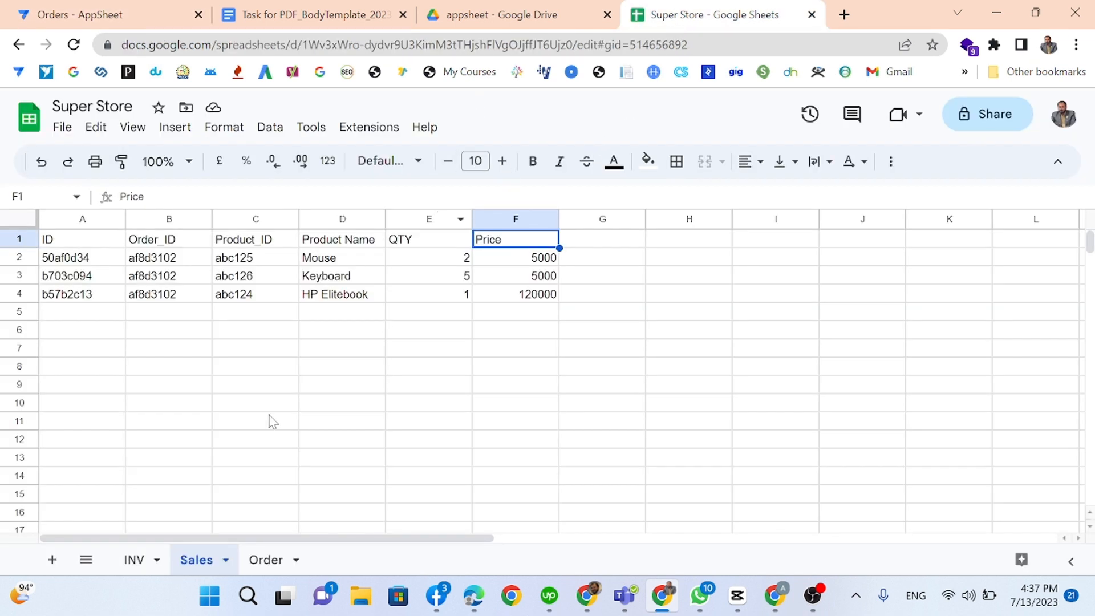
click(268, 560)
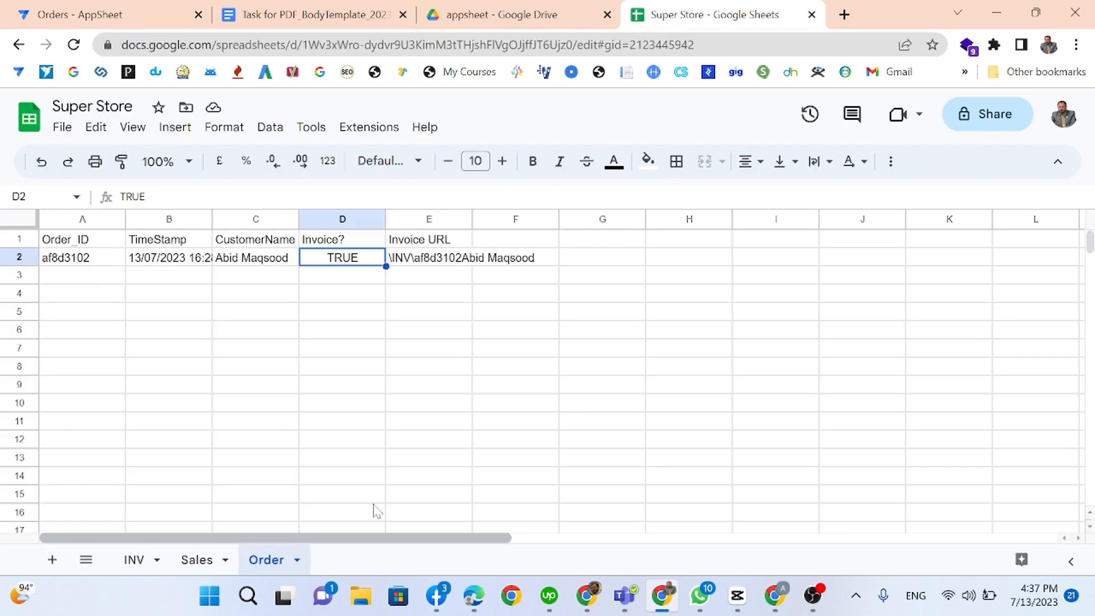
click(420, 263)
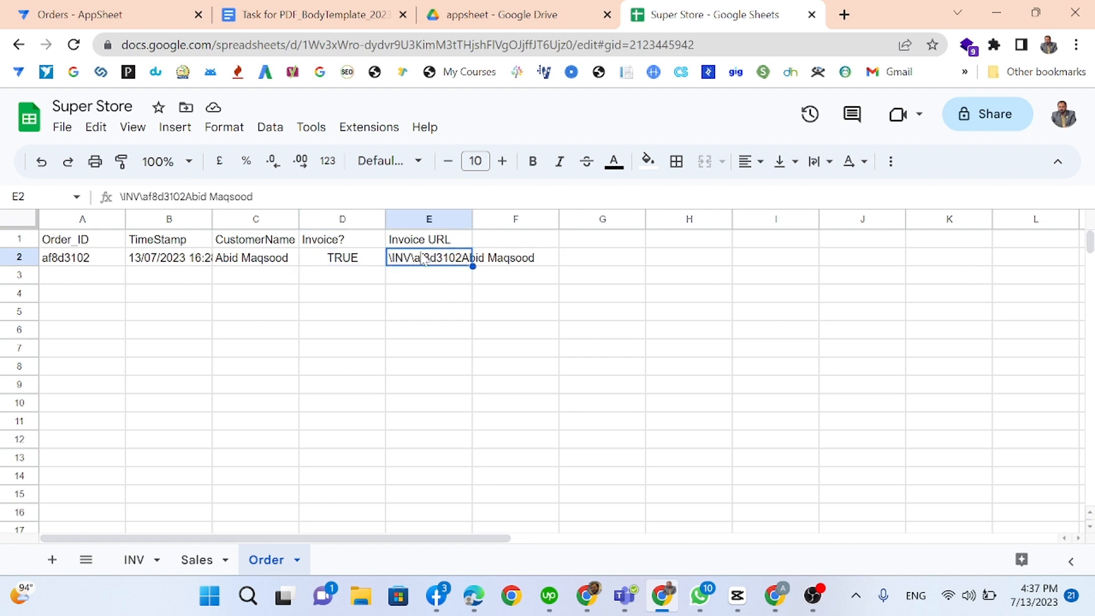
click(129, 7)
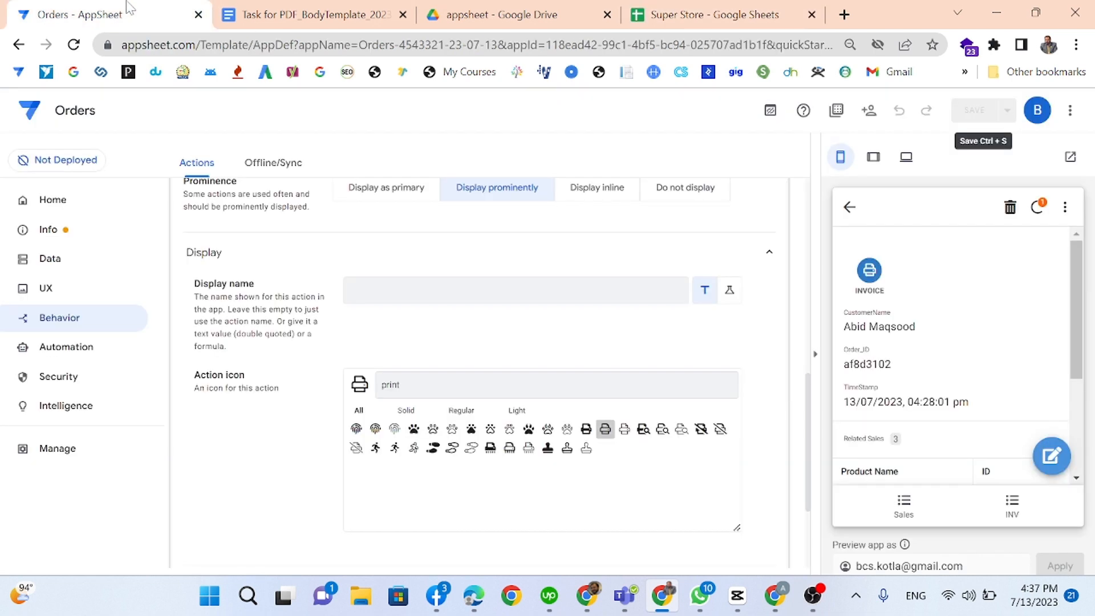
click(486, 13)
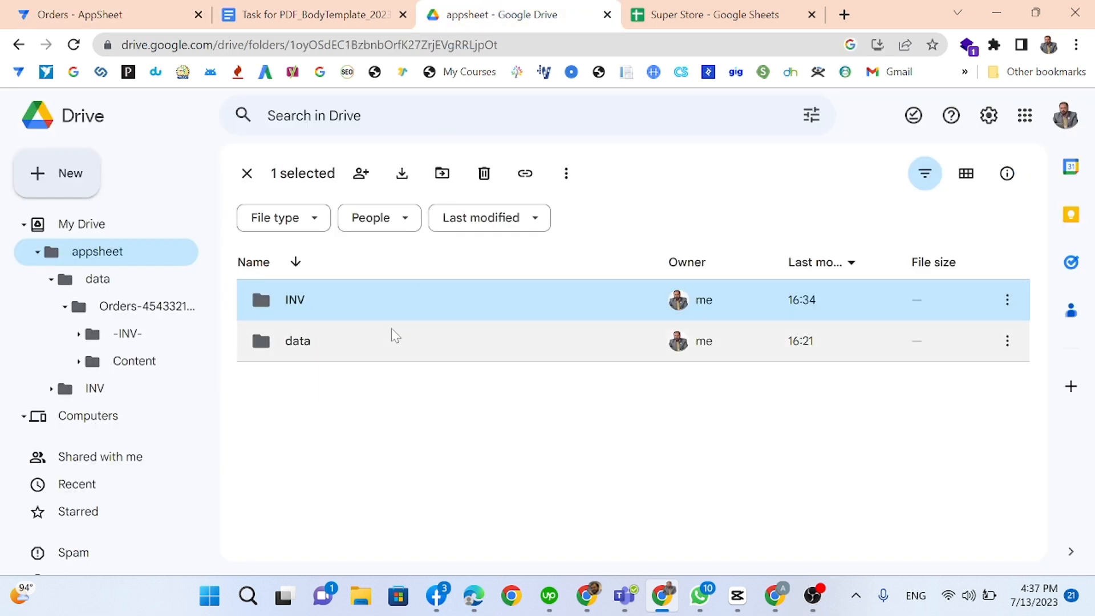
Step: Open the generated invoice PDF in the -INV- folder and review its sales table
double_click(372, 308)
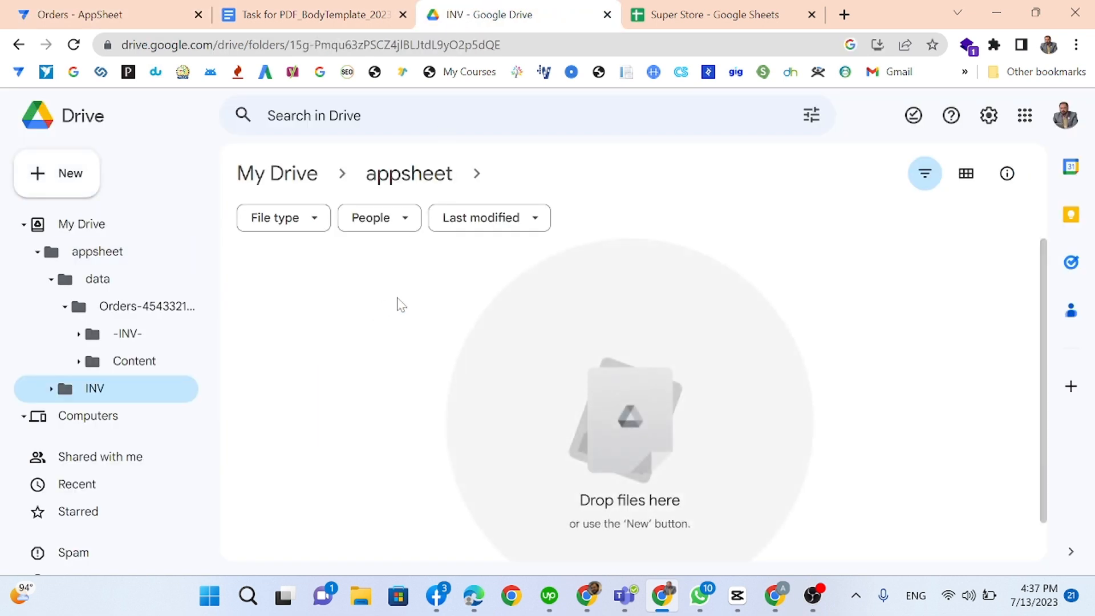
click(142, 342)
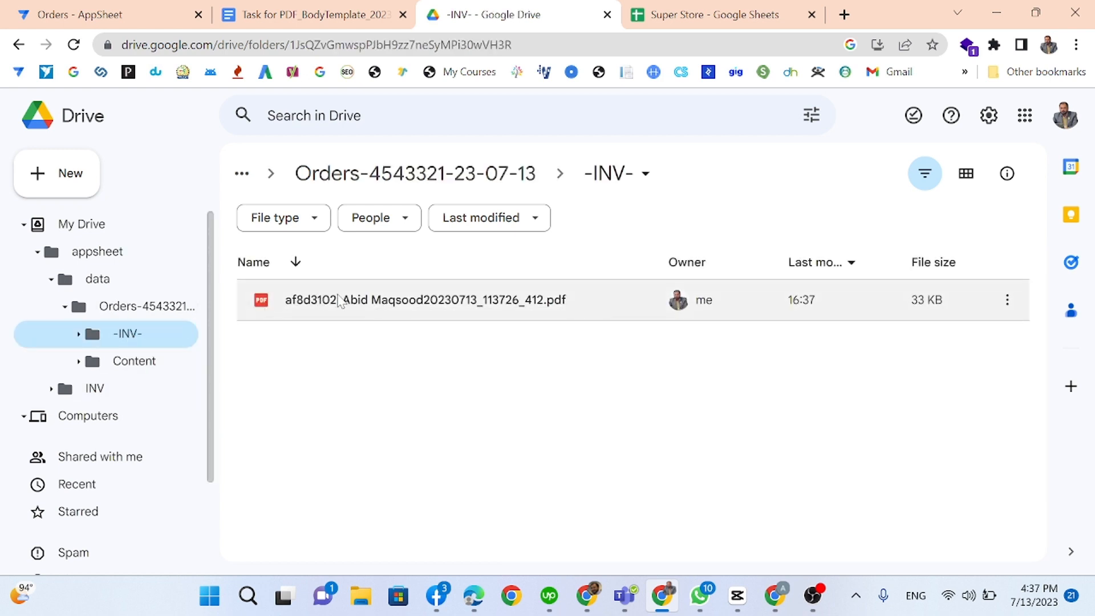
double_click(340, 301)
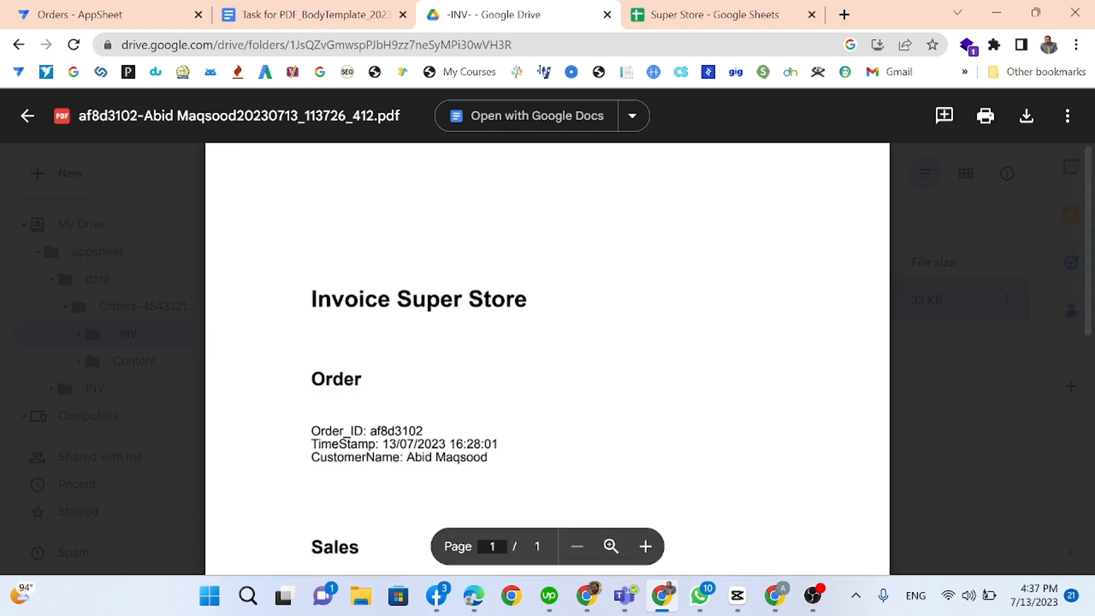
scroll(547, 359, down, 3)
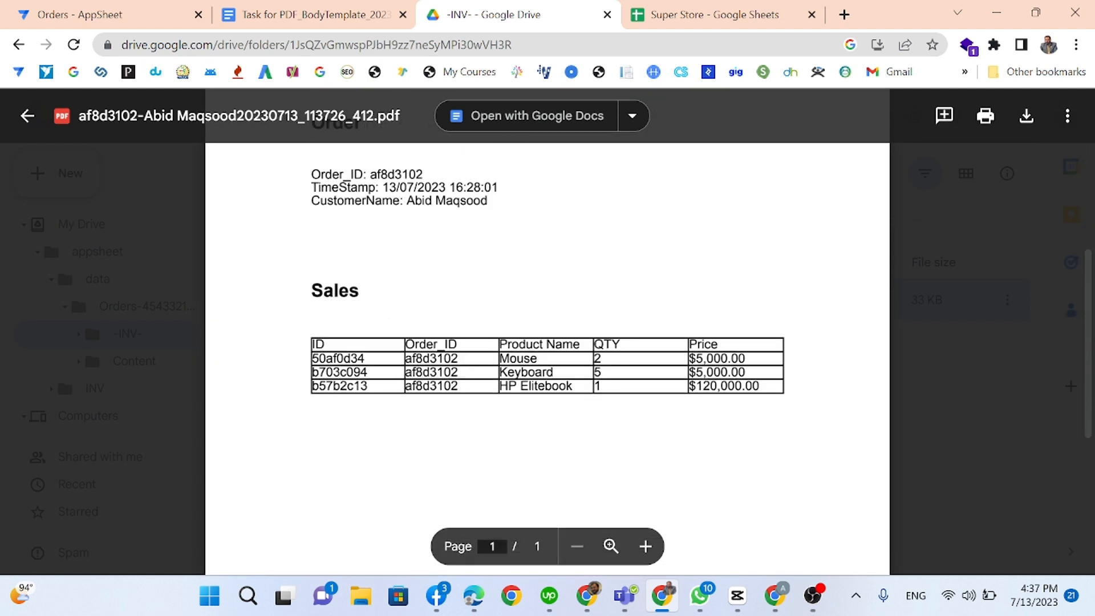
double_click(339, 358)
drag(363, 359, 760, 386)
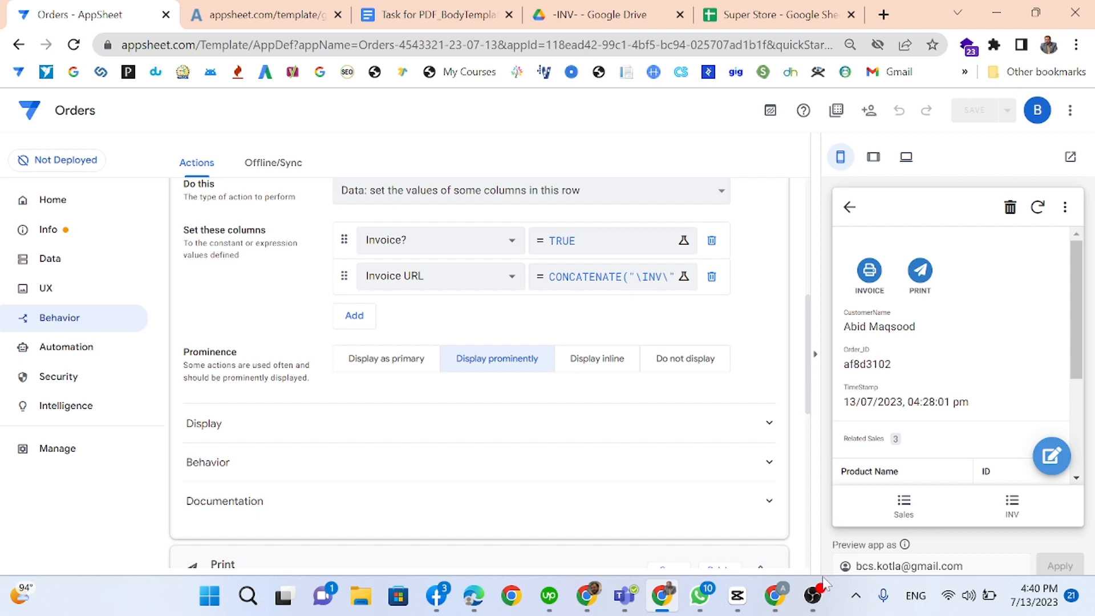
click(813, 596)
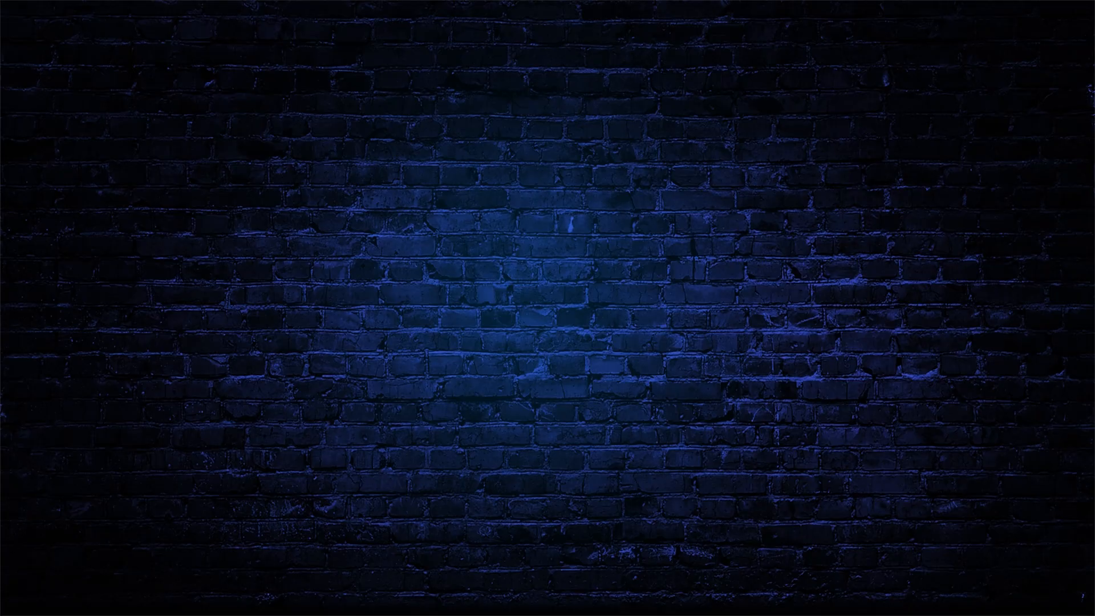